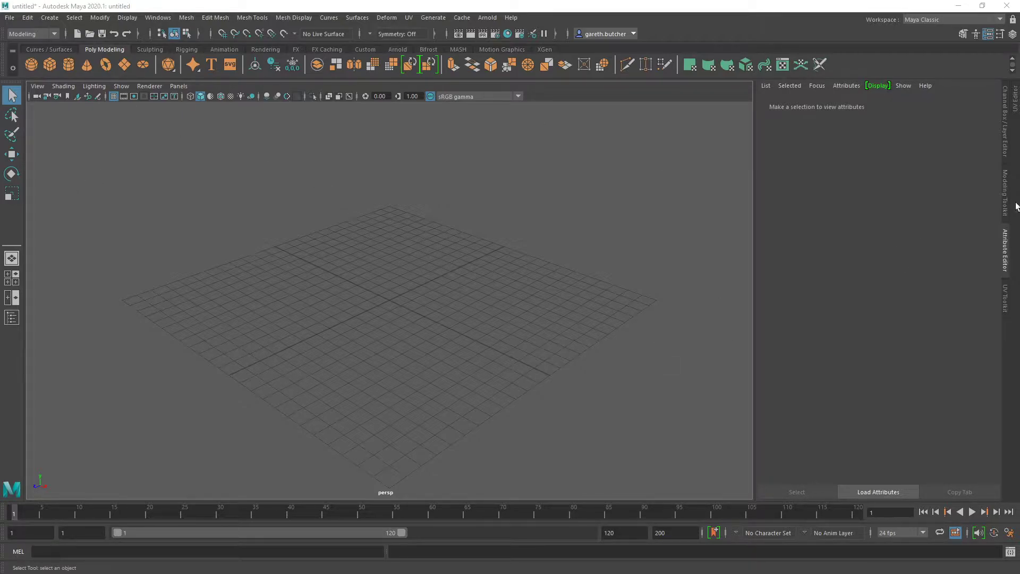
Show the UV Editor beside the viewport, widen the perspective view and display the Modeling Toolkit between them.
left_click(1014, 106)
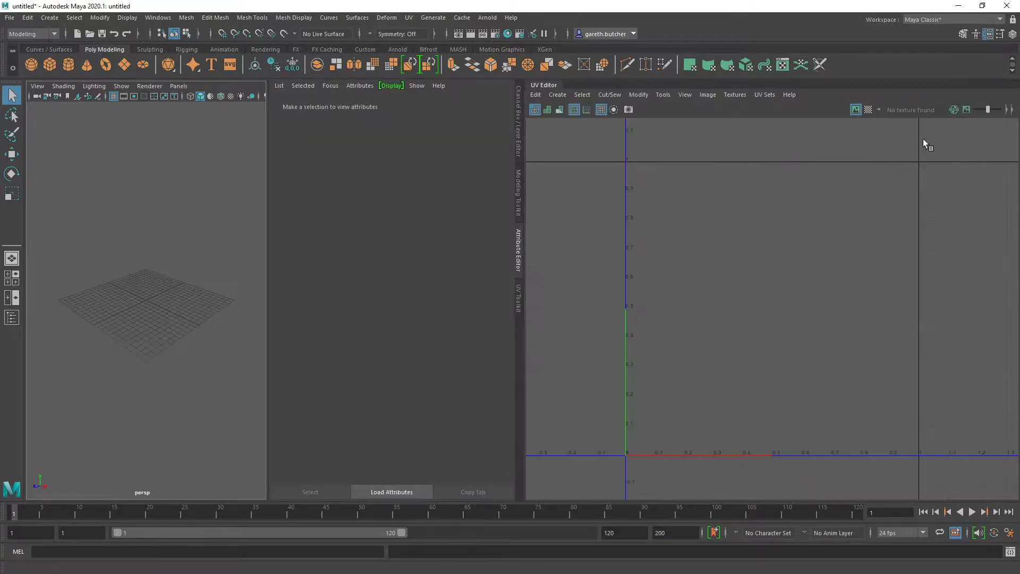
left_click_drag(527, 223, 634, 224)
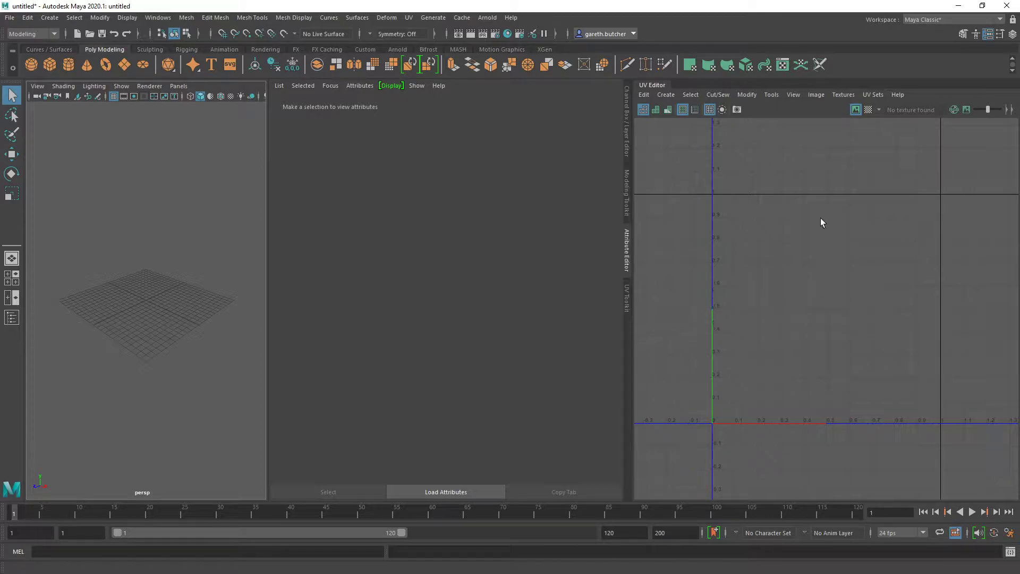
left_click_drag(270, 226, 475, 229)
left_click(726, 192)
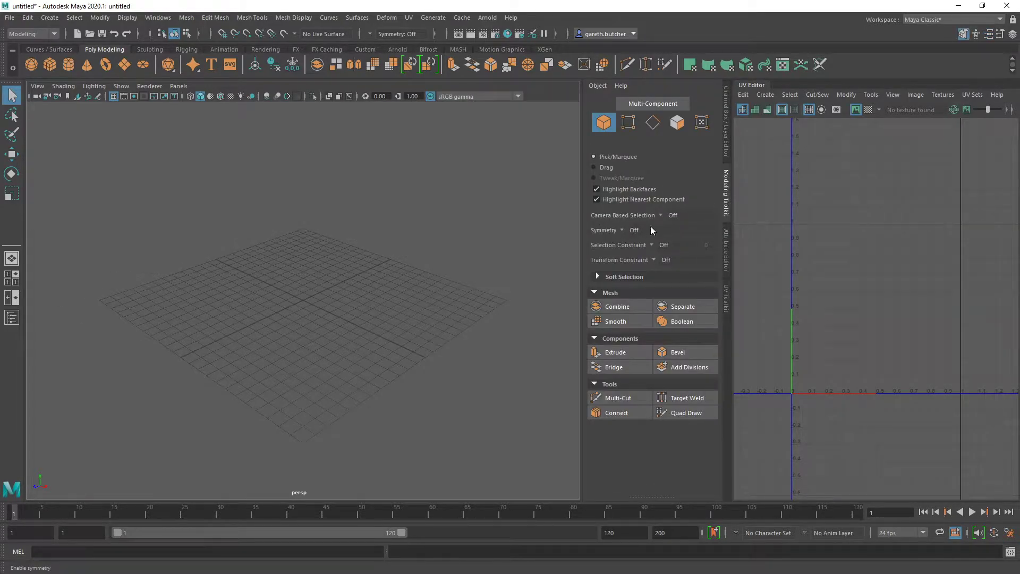
left_click(726, 297)
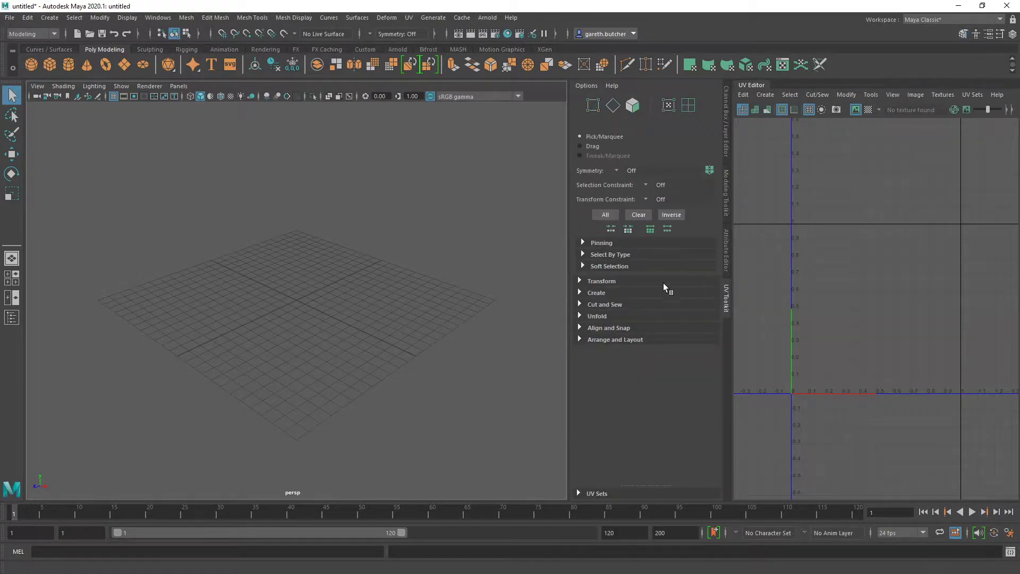
left_click(725, 183)
left_click_drag(731, 175, 706, 177)
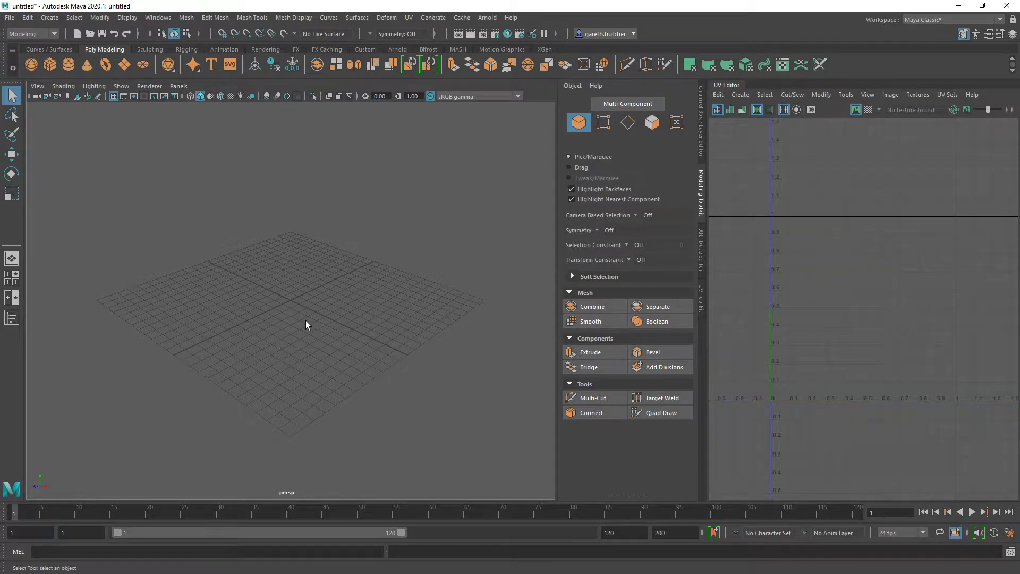
Cycle the viewport through the four-view layout and the full-size top view, returning to the perspective view.
key("space")
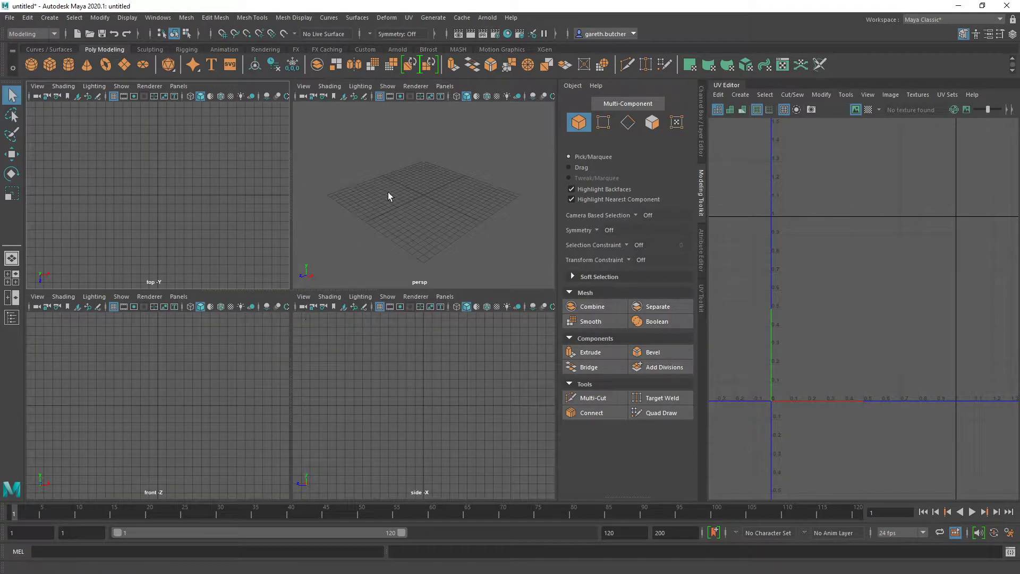
key("space")
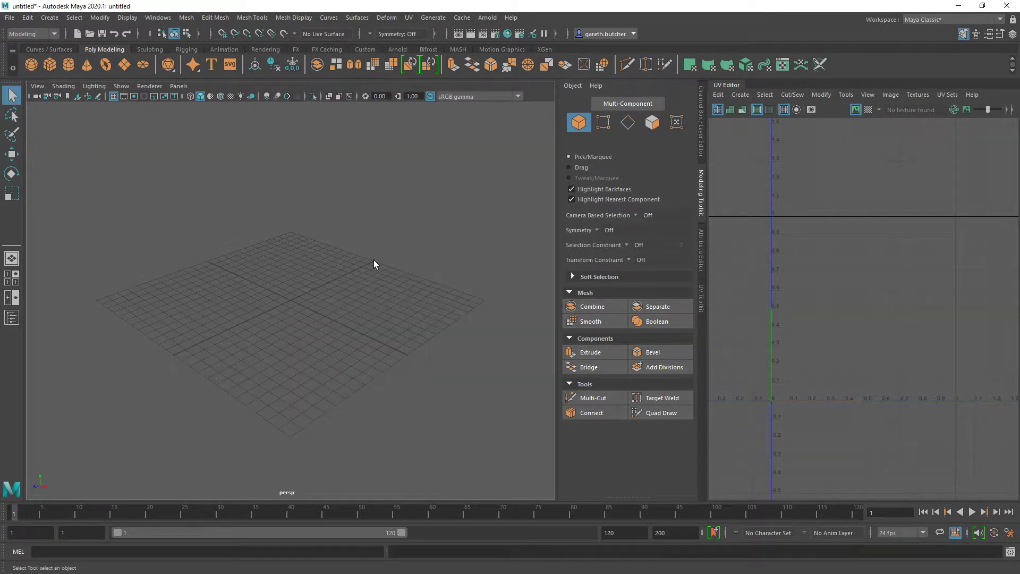
key("space")
key("space")
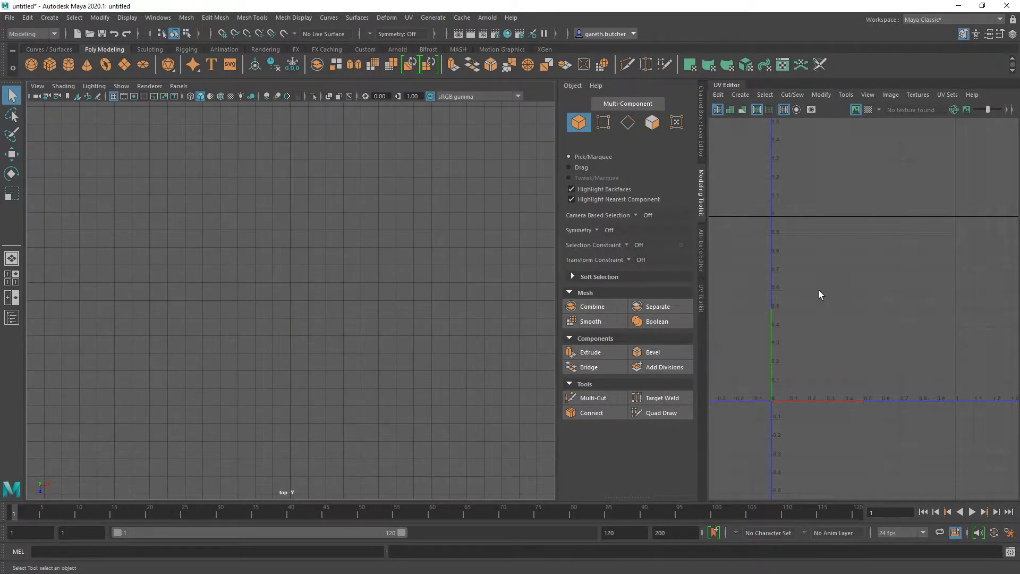
key("space")
key("space")
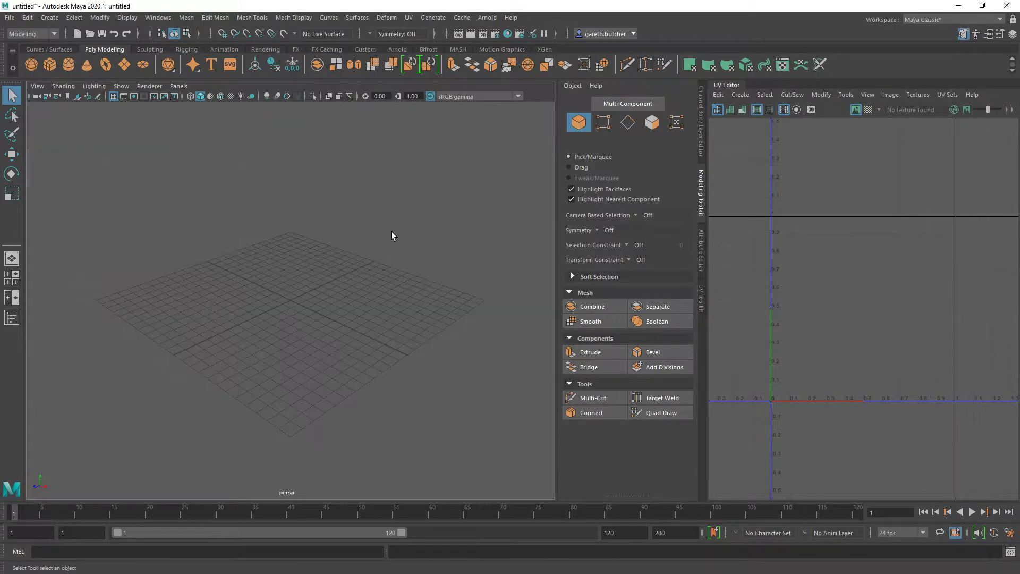
Create a polygon cube at the grid's centre and scale it to about 7.55 in X and 4.32 in Y.
left_click_drag(308, 337, 274, 335, "alt")
left_click_drag(321, 276, 325, 312, "alt")
left_click(330, 308)
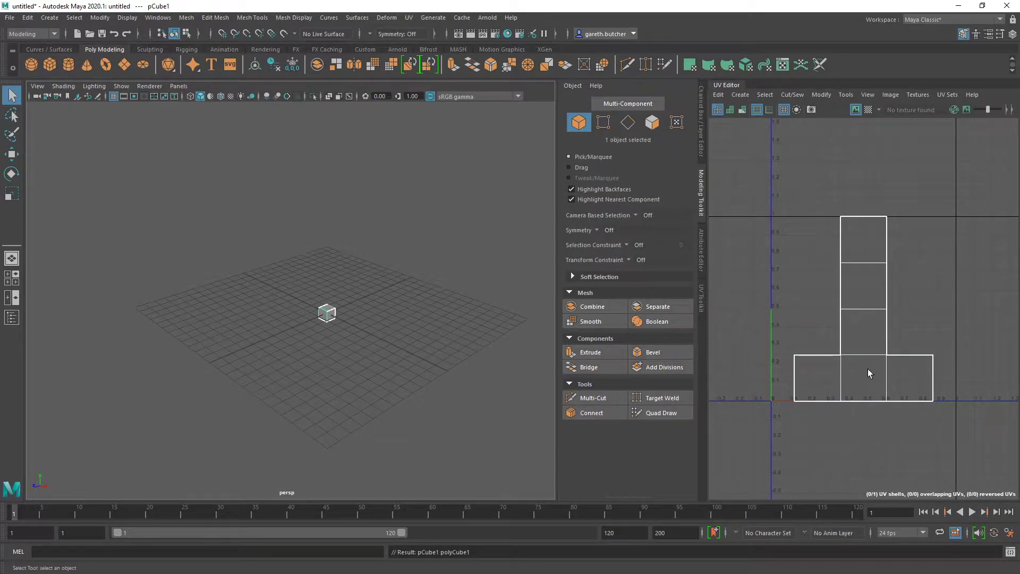
left_click(18, 194)
left_click_drag(328, 268, 334, 118)
left_click_drag(363, 330, 526, 414)
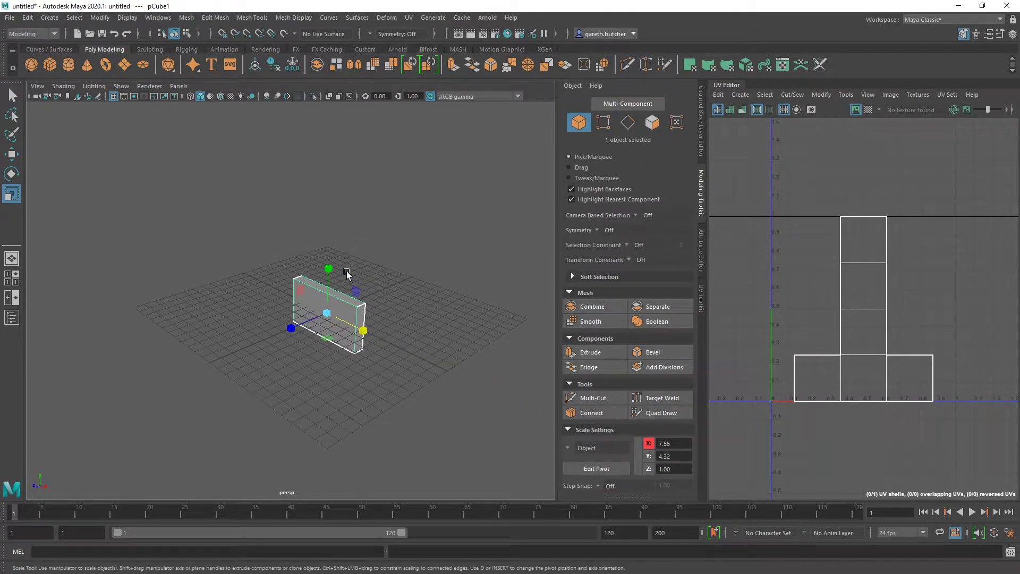
Extrude the block's large front face, shrinking it and pulling it forward to about 7.05 in Z to form a T shape.
right_click_drag(349, 271, 341, 292)
left_click(324, 319)
left_click(324, 319)
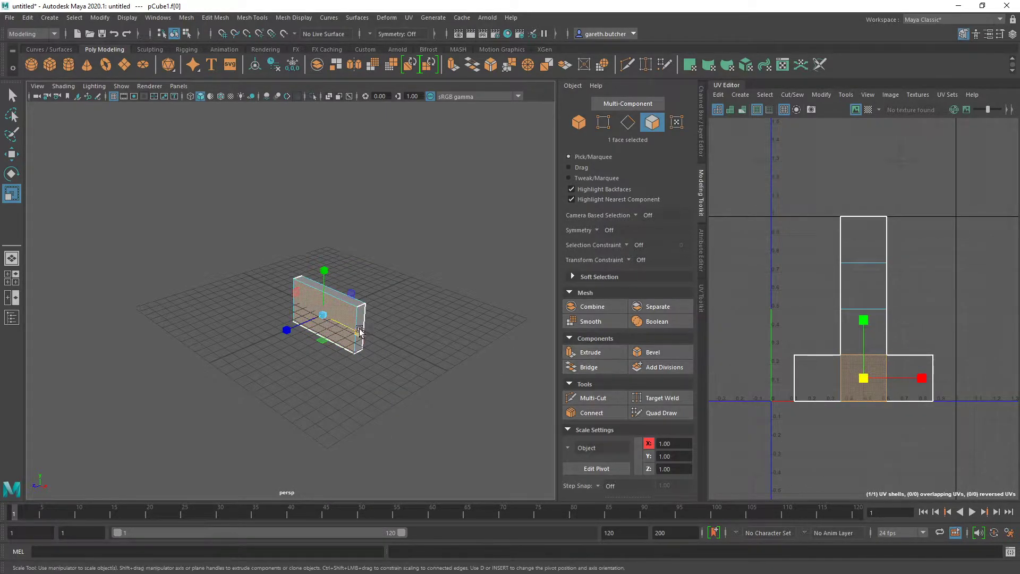
left_click_drag(351, 293, 233, 352, "shift")
key("w")
left_click_drag(416, 336, 471, 282, "alt")
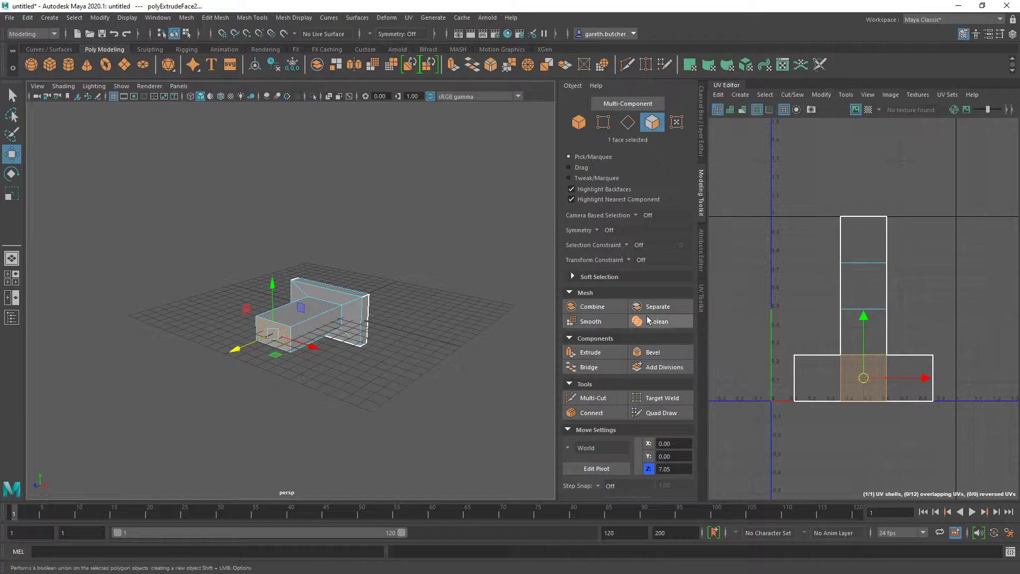
Select the whole UV layout of the T-shaped mesh in the UV Editor and delete its UVs.
mouse_move(285, 375)
left_mouse_down("alt")
mouse_move(382, 390)
mouse_move(293, 382)
left_mouse_up("alt")
scroll(326, 312, "up", 3)
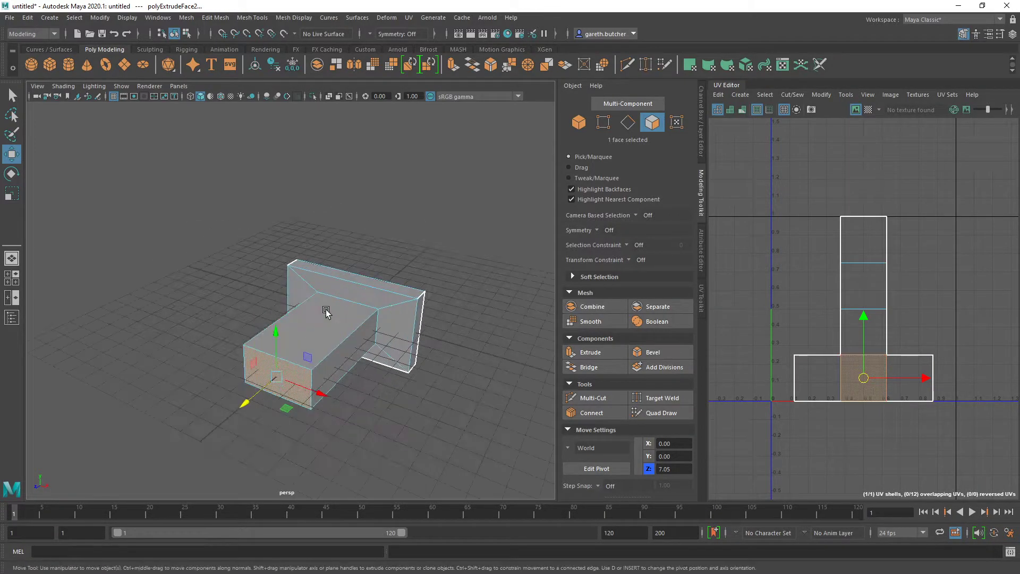
mouse_move(419, 358)
middle_mouse_down("alt")
mouse_move(384, 348)
mouse_move(403, 351)
middle_mouse_up("alt")
left_click_drag(403, 353, 379, 395, "alt")
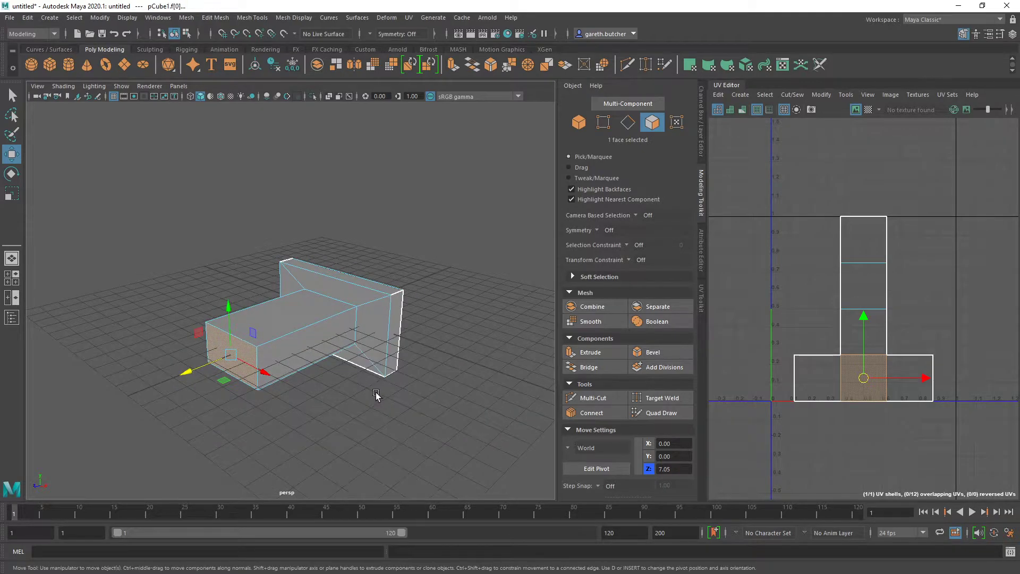
left_click_drag(787, 166, 938, 445)
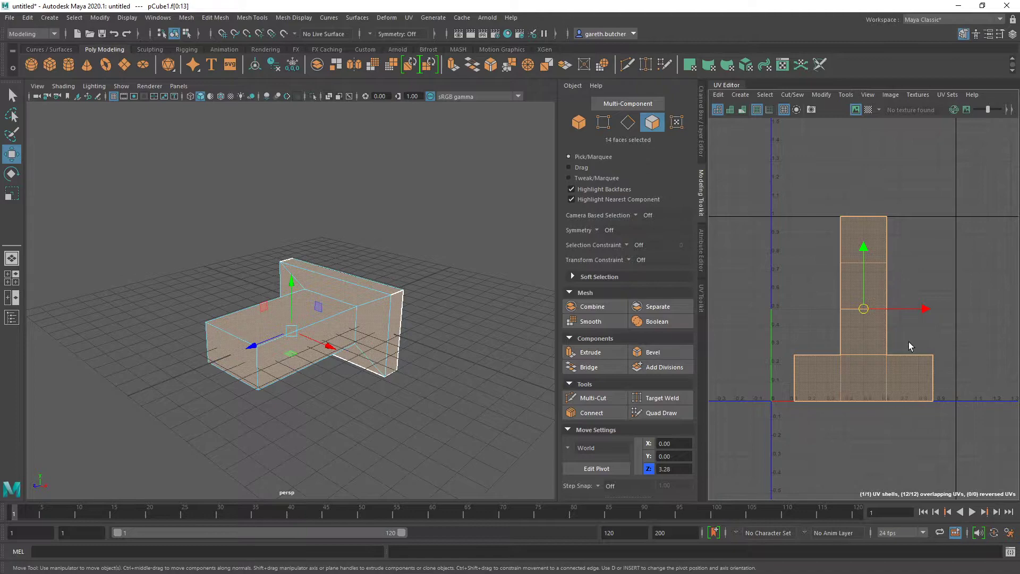
key("Delete")
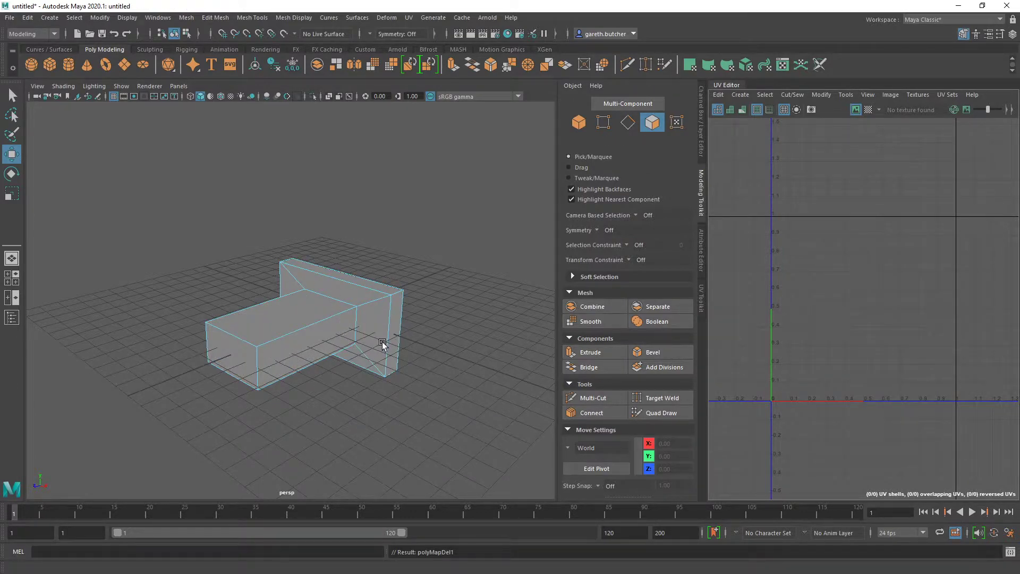
Try to delete every face of the T-shaped mesh in face selection mode.
left_click_drag(353, 357, 282, 387, "alt")
left_click(219, 314)
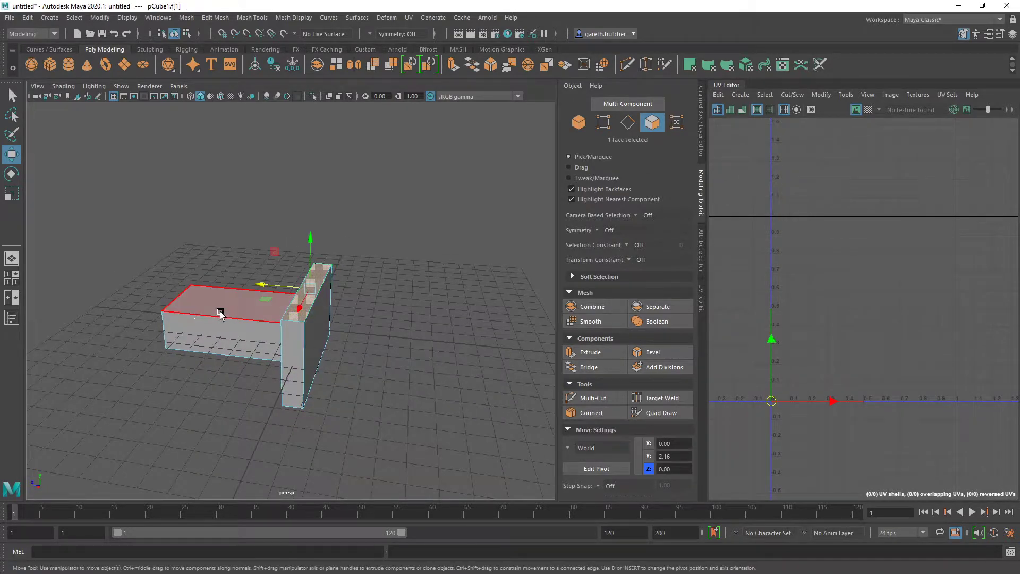
double_click(221, 314)
key("Delete")
left_click(260, 305)
key("Delete")
Undo the face deletions on the T-shaped mesh.
key("ctrl+z")
key("ctrl+z")
key("ctrl+z")
key("ctrl+z")
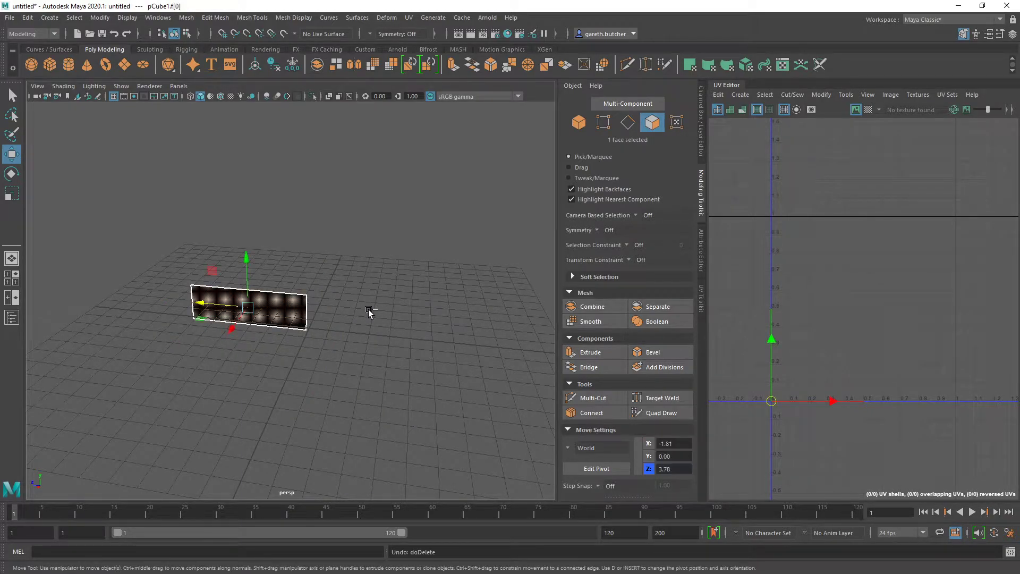
Select all faces of the T-shaped mesh, delete its history and delete the selected faces.
left_click_drag(287, 334, 330, 318, "alt")
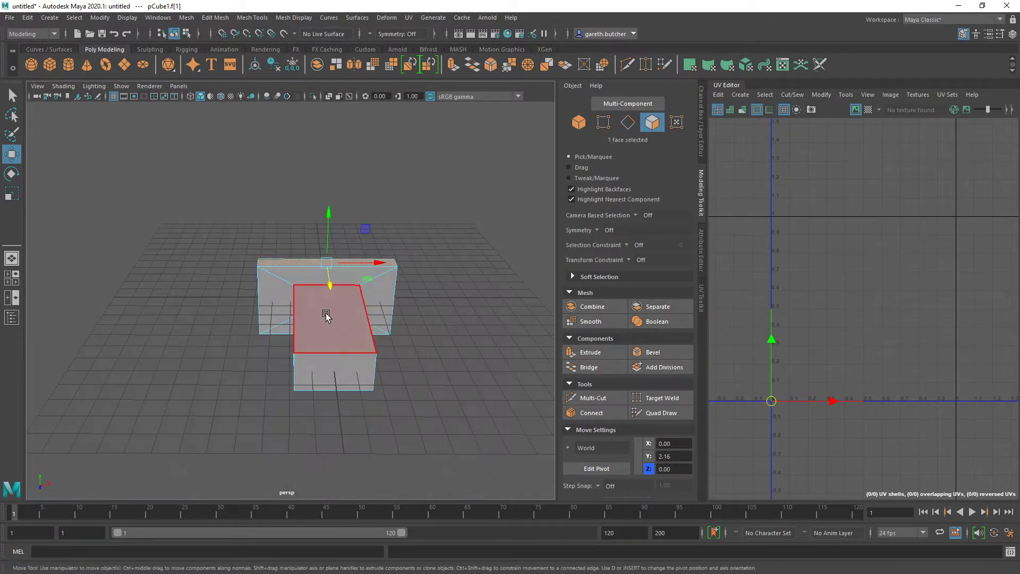
double_click(319, 296)
left_click_drag(205, 214, 447, 432)
left_click(27, 17)
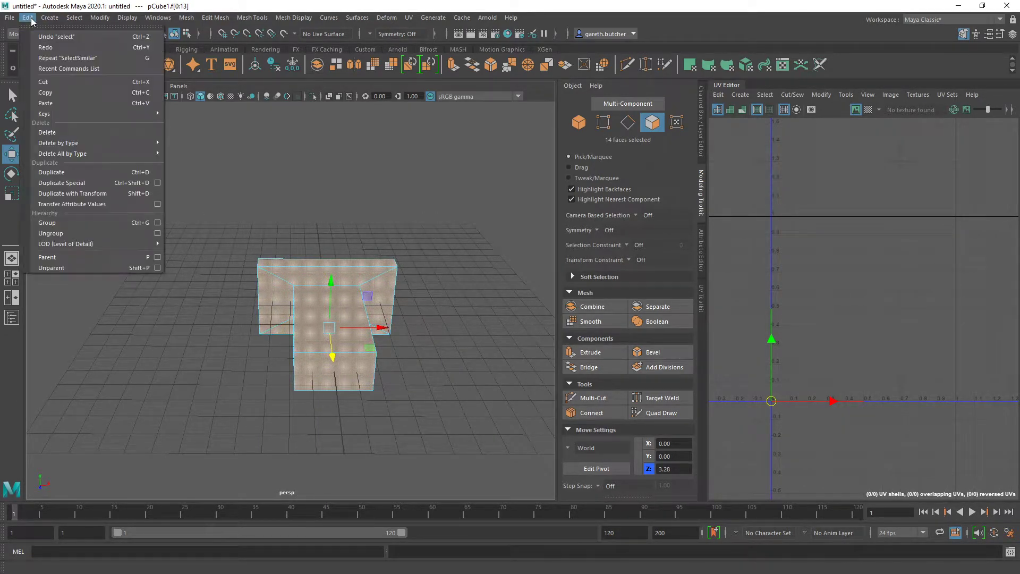
mouse_move(69, 143)
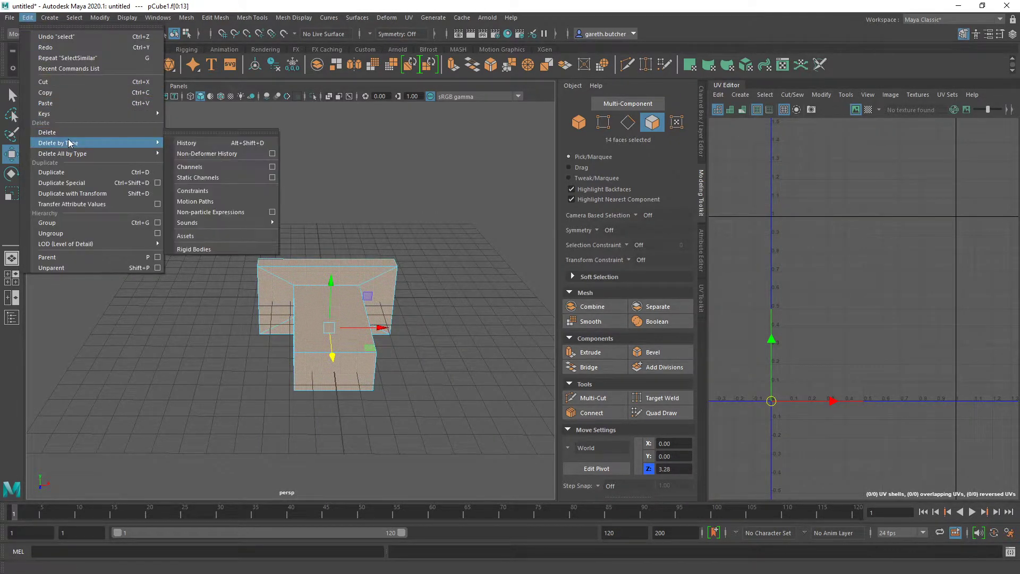
left_click(218, 141)
left_click(27, 18)
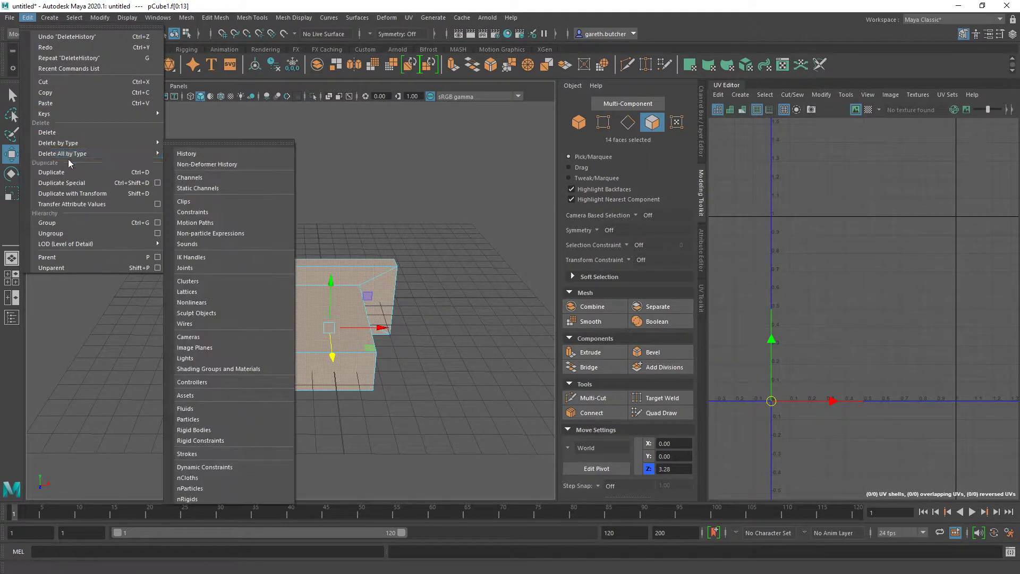
left_click(65, 133)
Select the single remaining side face and delete its non-deformer history.
left_click_drag(241, 311, 336, 327, "alt")
left_click(336, 328)
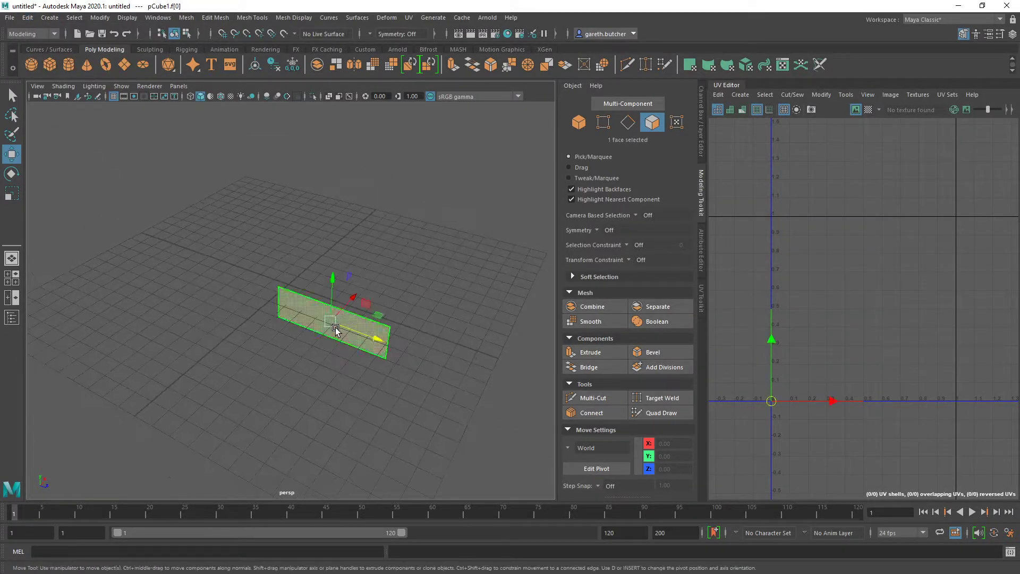
left_click(27, 17)
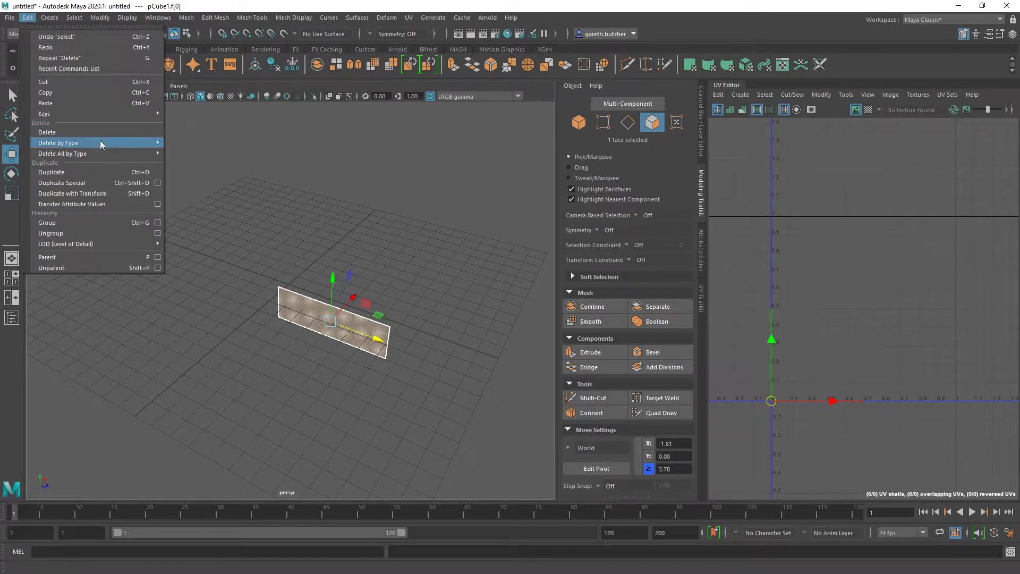
mouse_move(94, 147)
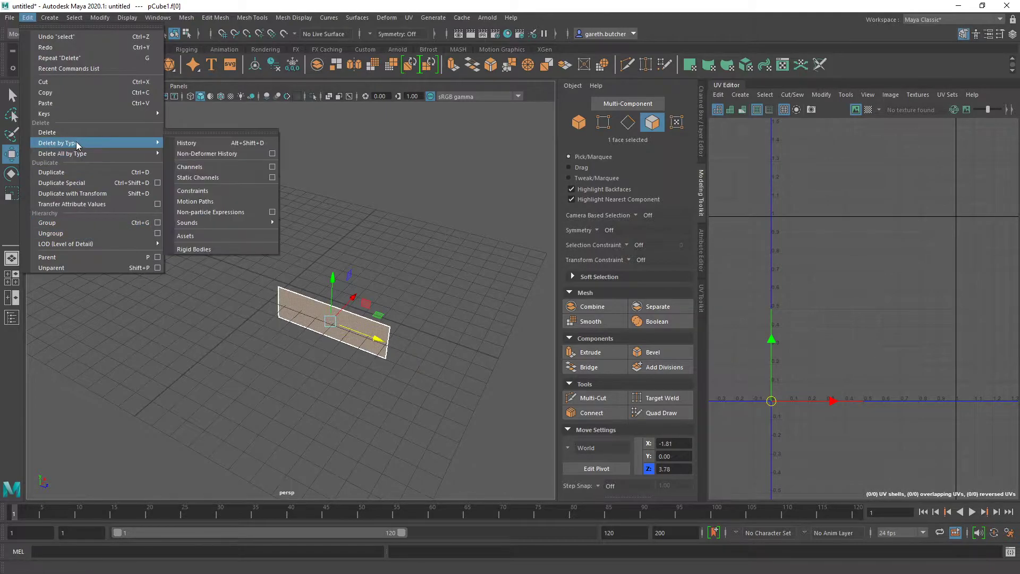
left_click(201, 153)
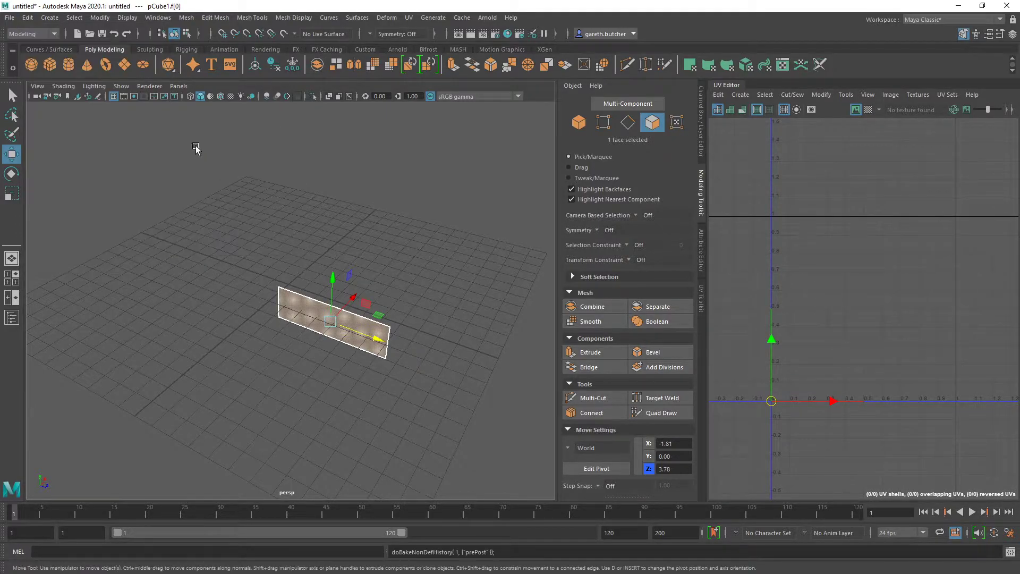
Switch the remaining face to object mode and delete the whole object.
left_click(406, 277)
double_click(355, 334)
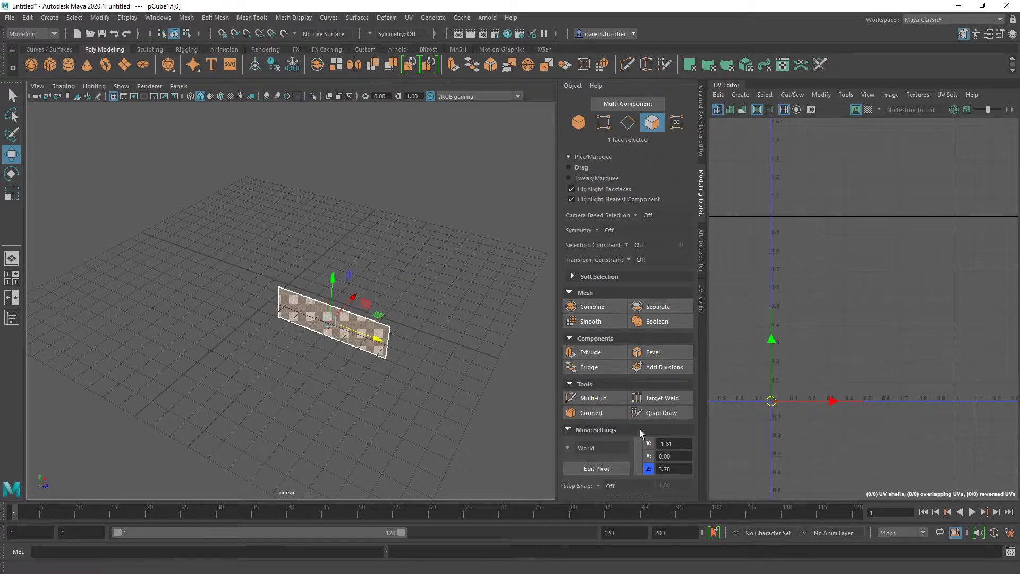
left_click(294, 315, "shift")
left_click(295, 312, "shift")
left_click(295, 312, "shift")
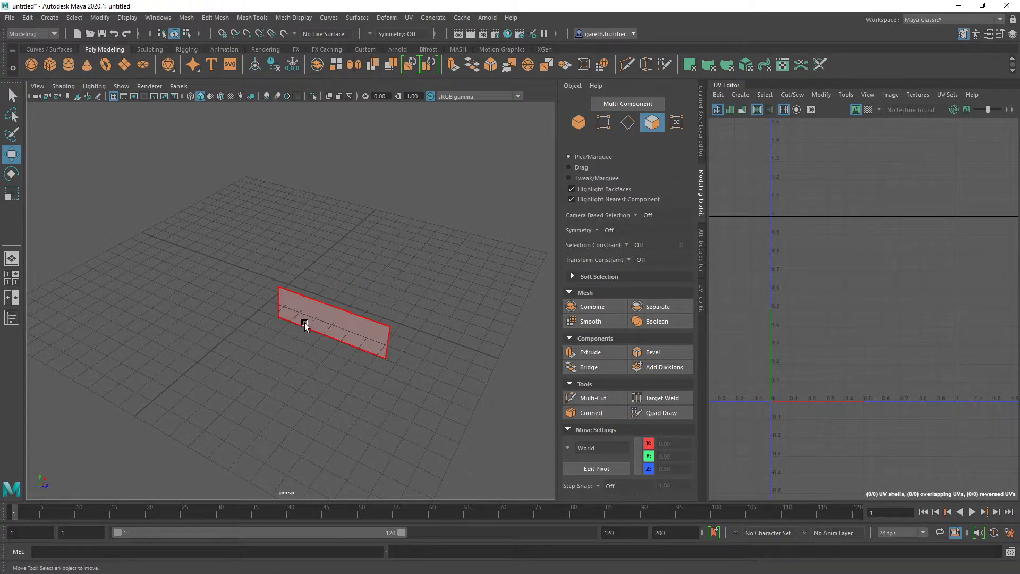
left_click(304, 322)
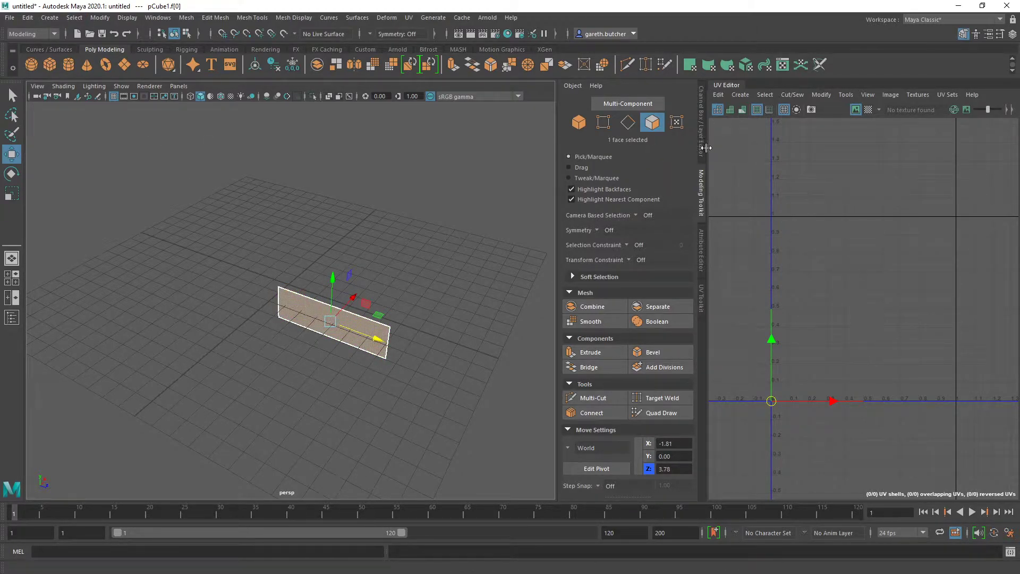
right_click_drag(414, 237, 449, 224)
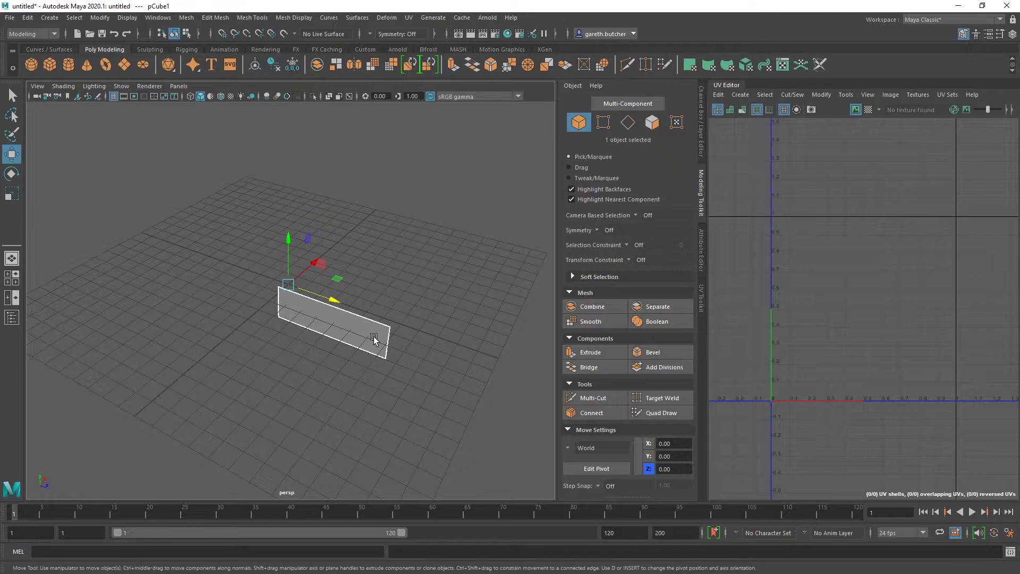
key("Delete")
mouse_move(325, 279)
right_mouse_down()
mouse_move(320, 258)
mouse_move(332, 287)
right_mouse_up()
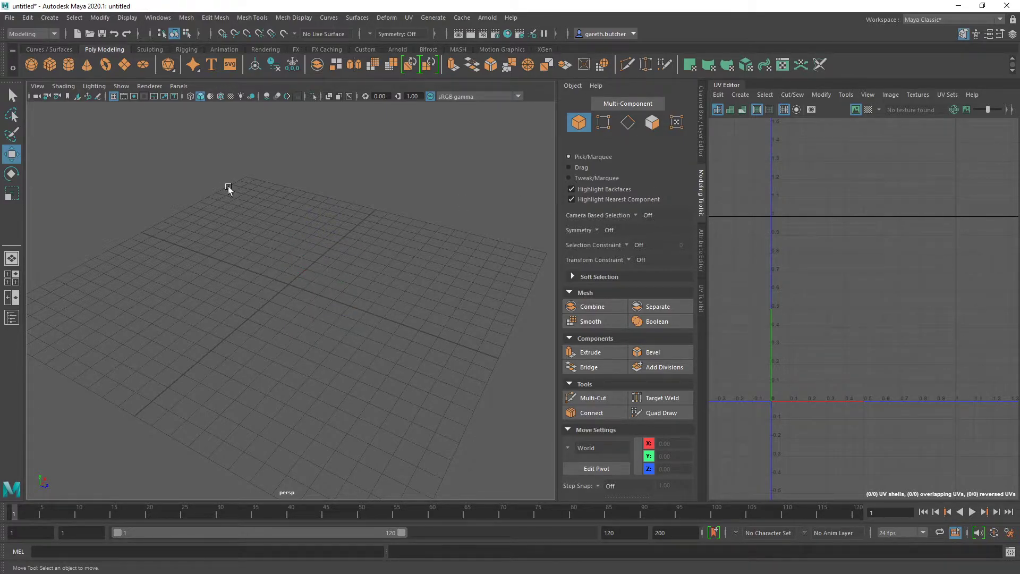
Create a new polygon cube at the grid's centre and switch it to face selection with the Scale tool active.
left_click(48, 65)
key("e")
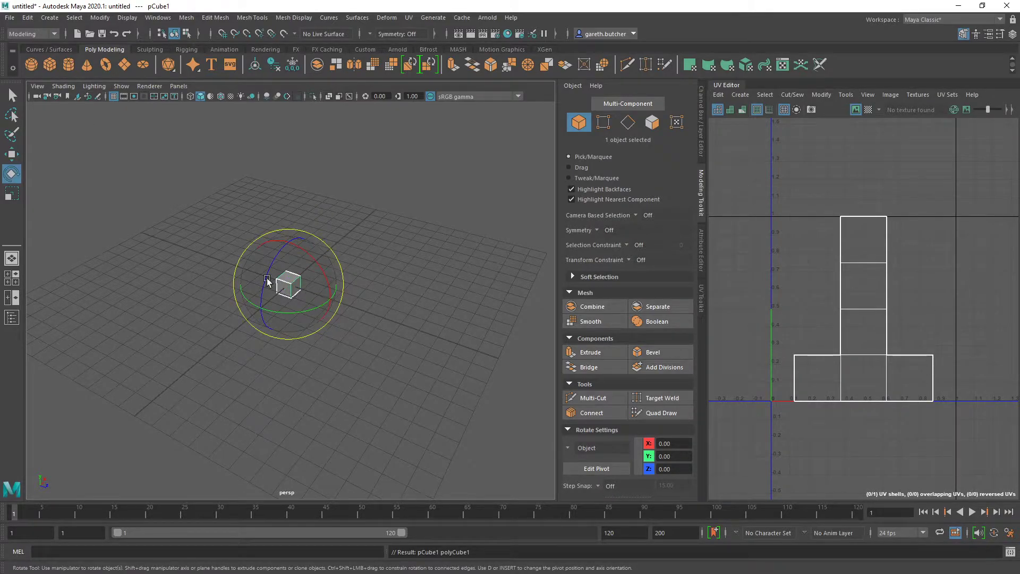
key("w")
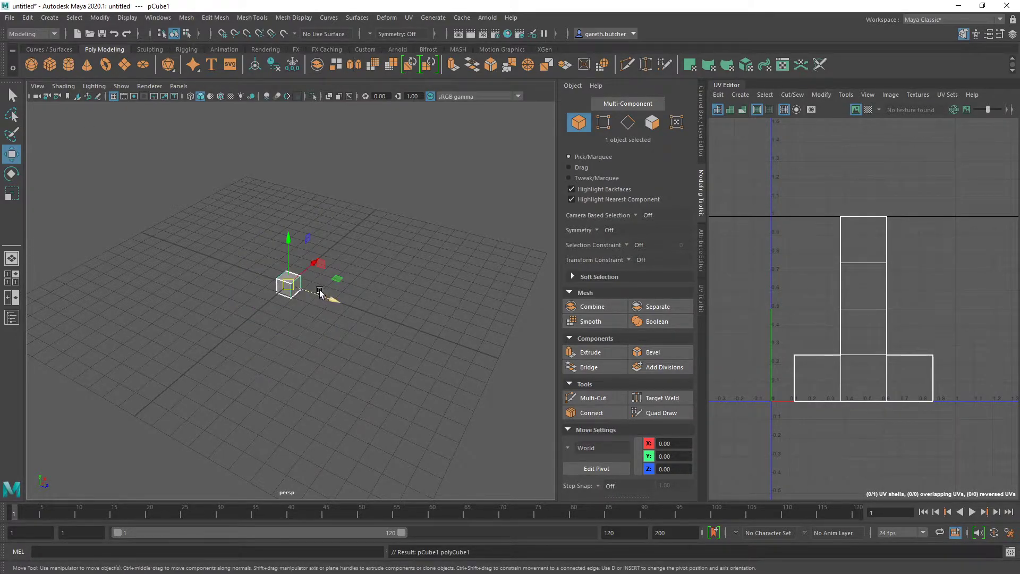
key("r")
left_click_drag(280, 324, 388, 319, "alt")
right_click_drag(250, 295, 271, 310)
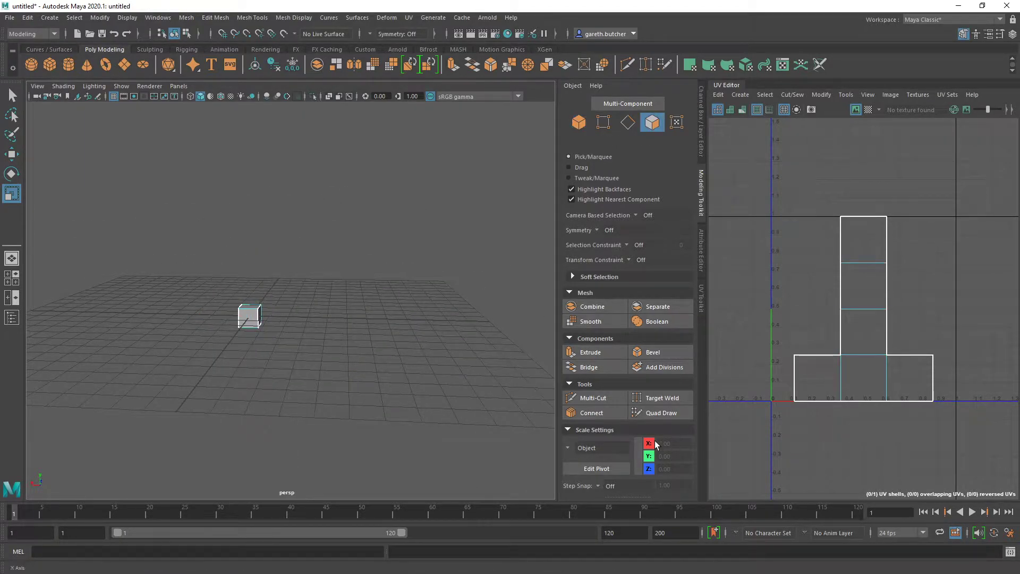
Insert one horizontal and one vertical edge loop around the middle of the cube with the Multi-Cut tool.
left_click(591, 398)
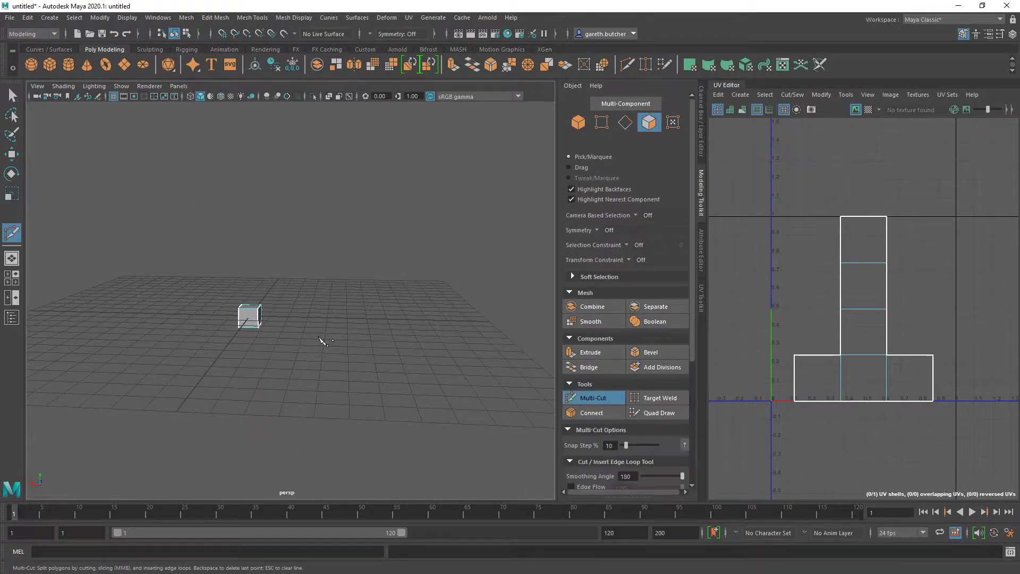
left_click(257, 317, "ctrl")
left_click_drag(282, 341, 234, 379, "alt")
right_click_drag(212, 375, 216, 301)
left_click_drag(234, 310, 325, 334, "alt")
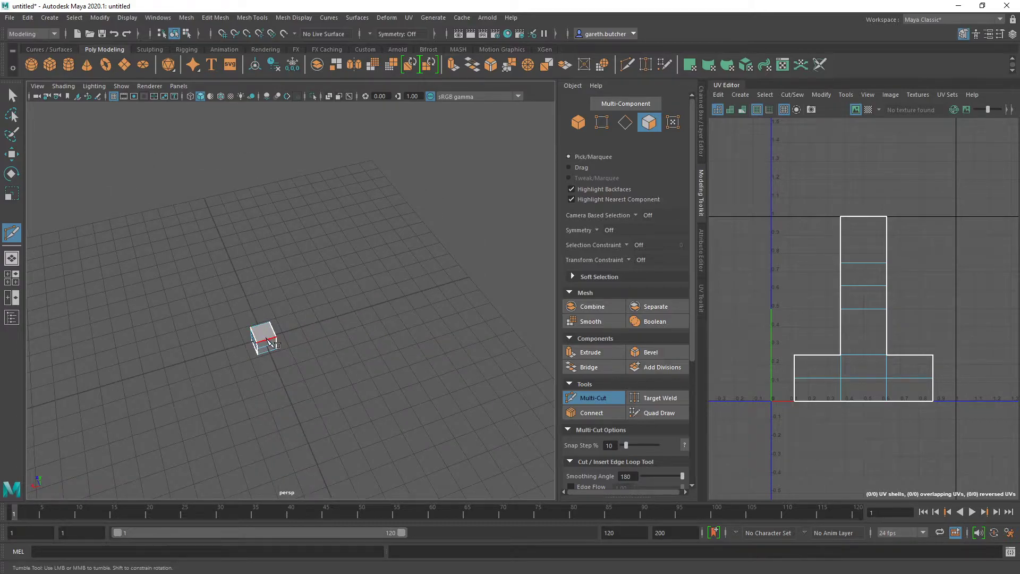
left_click(266, 340, "ctrl")
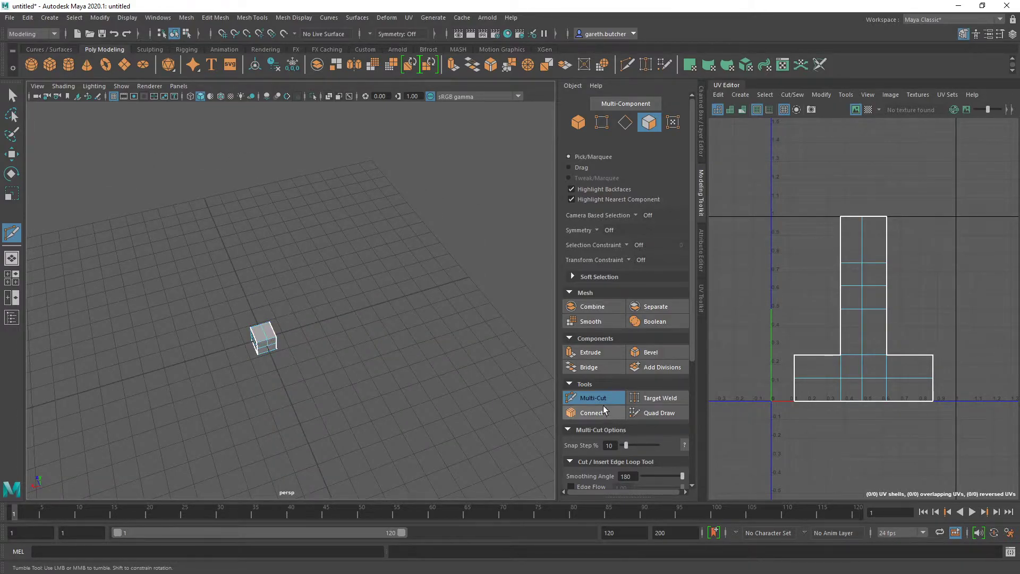
key("q")
right_click_drag(183, 257, 144, 255)
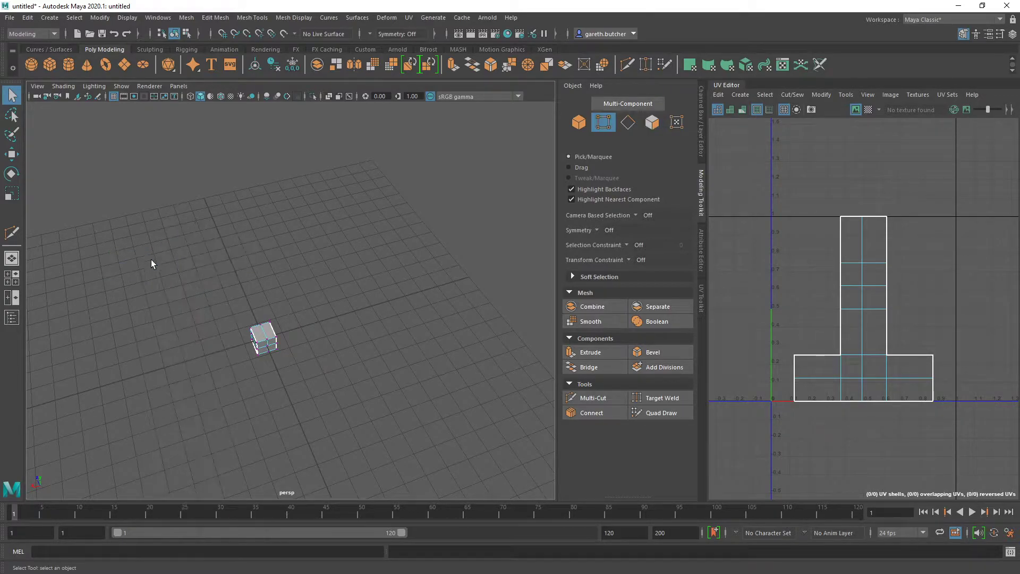
scroll(270, 358, "up", 4)
middle_click_drag(257, 377, 322, 314, "alt")
key("ctrl+z")
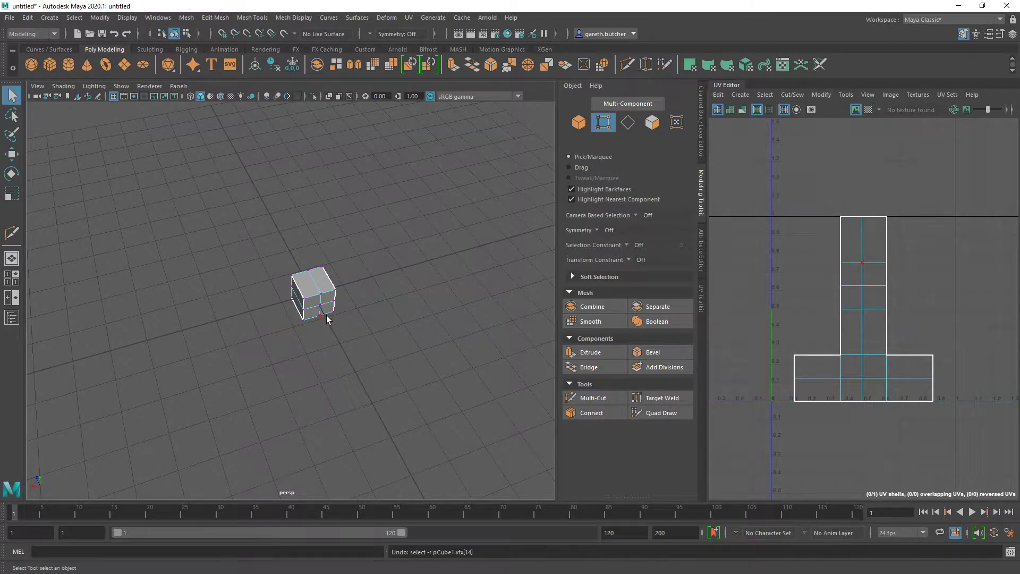
Select the four faces on one end of the cube and move them outward to about -7.53 on Z.
key("f")
left_click_drag(335, 401, 323, 370, "alt")
right_click_drag(324, 370, 324, 299)
left_click(324, 299)
left_click(374, 289, "shift")
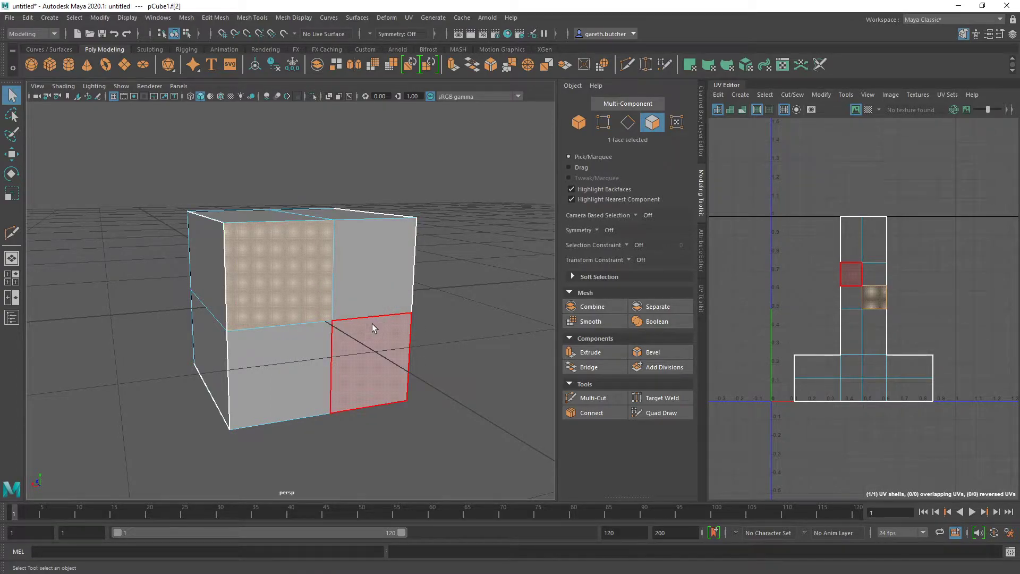
left_click(374, 371, "shift")
left_click(245, 365, "shift")
scroll(244, 365, "down", 12)
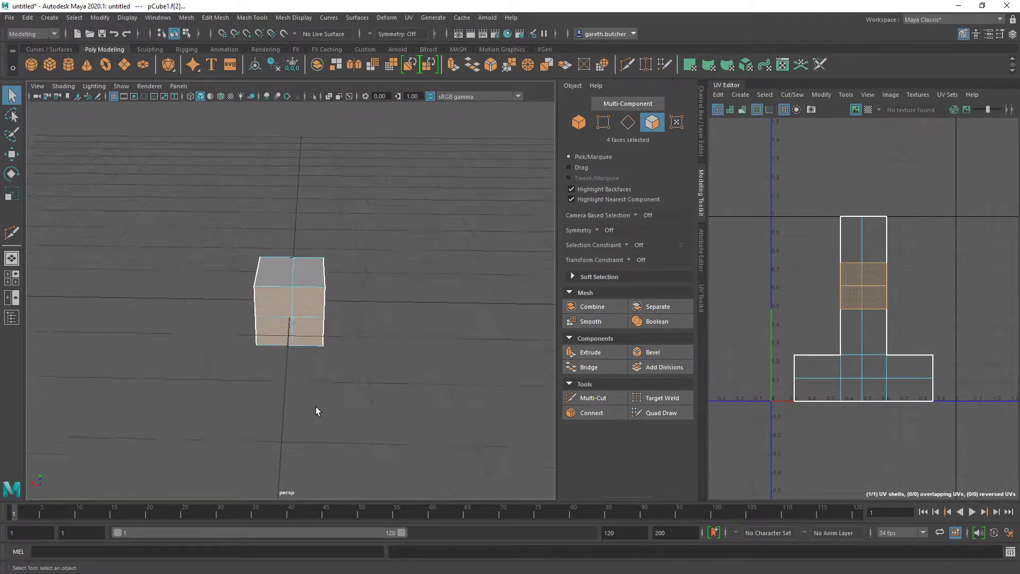
left_click_drag(296, 398, 341, 392, "alt")
key("w")
left_click_drag(261, 290, 316, 316)
left_click_drag(325, 321, 319, 318)
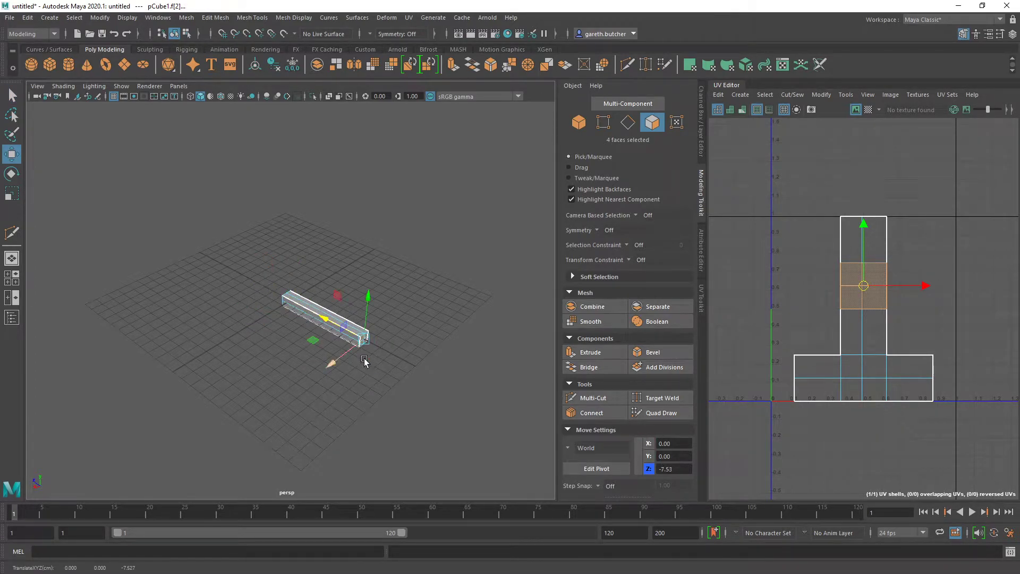
Select the four outer vertical edges of the extended end and scale them along X to widen that end.
scroll(375, 379, "up", 5)
left_click_drag(422, 409, 397, 399, "alt")
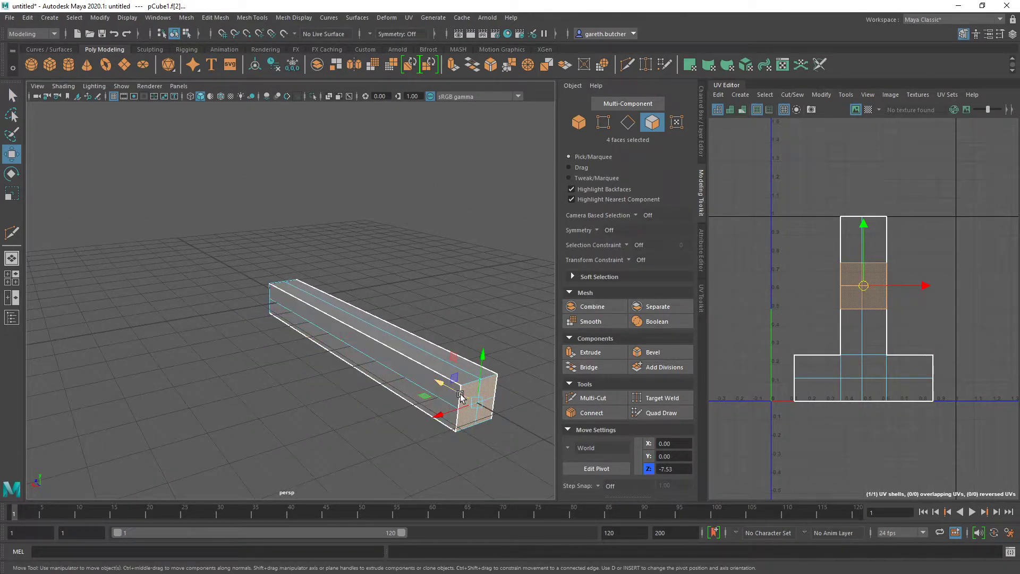
right_click_drag(458, 398, 404, 269)
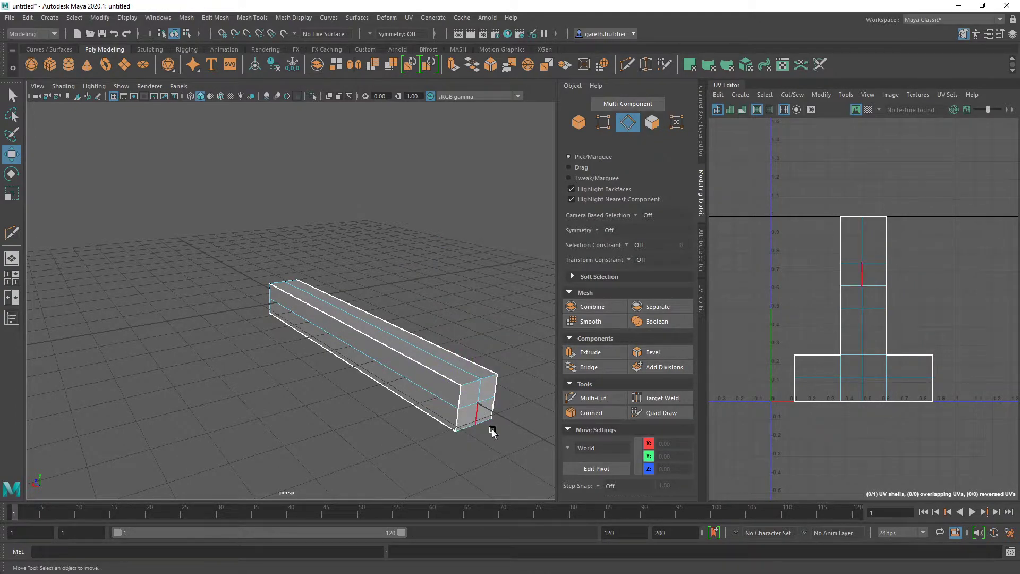
left_click(455, 400)
left_click(494, 395, "shift")
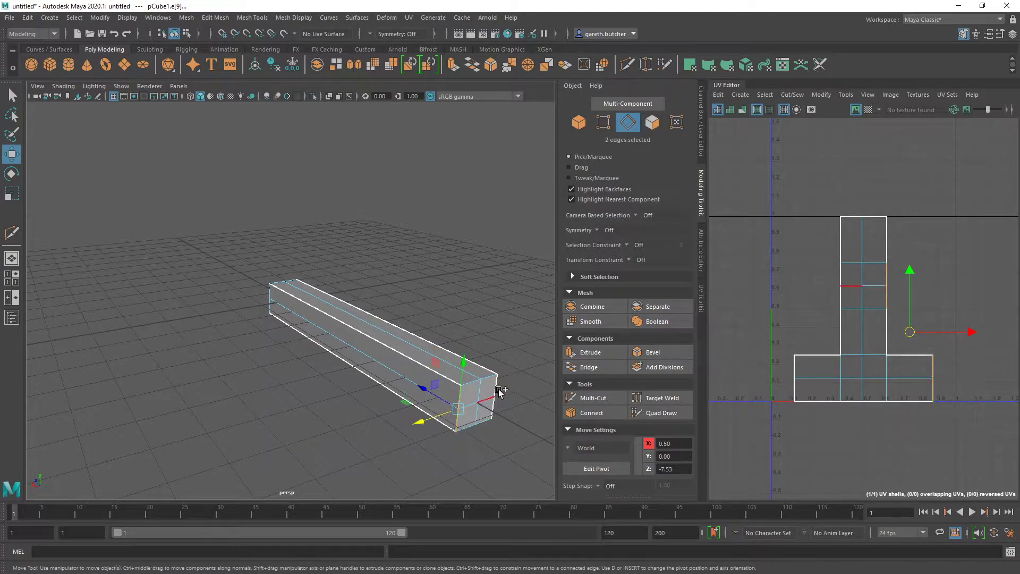
left_click(494, 410, "shift")
key("r")
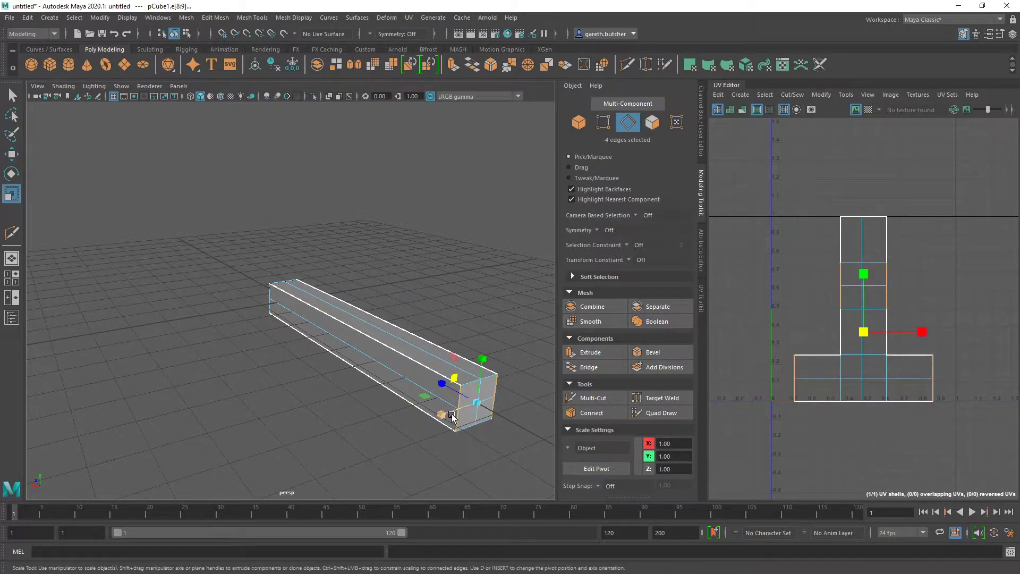
left_click_drag(440, 414, 375, 430)
Select the two middle vertical edges of the widened end and move them outward along Z to form a point.
mouse_move(506, 270)
right_mouse_down()
mouse_move(505, 376)
mouse_move(505, 241)
mouse_move(477, 273)
mouse_move(497, 270)
right_mouse_up()
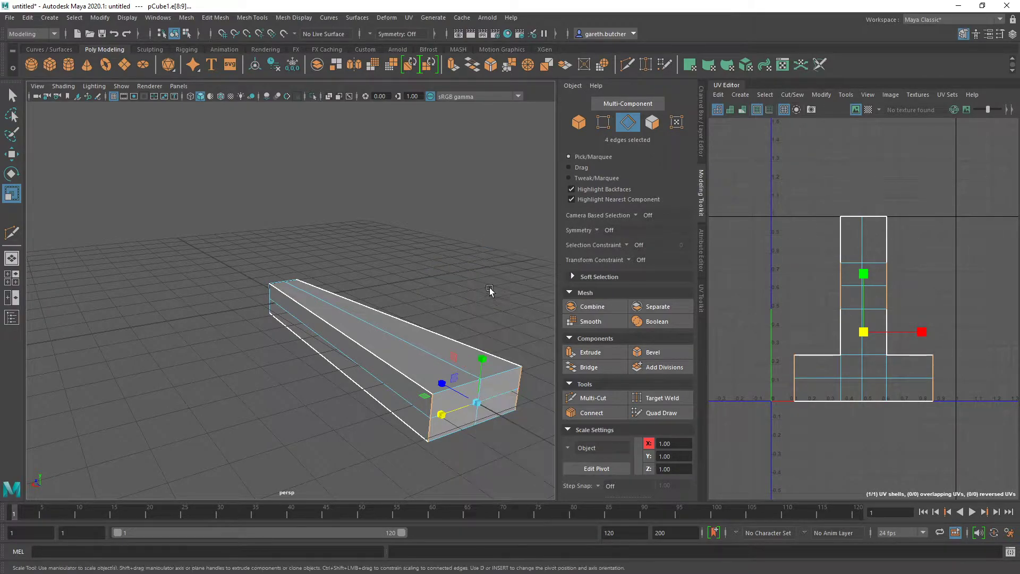
left_click(491, 394)
left_click(517, 310)
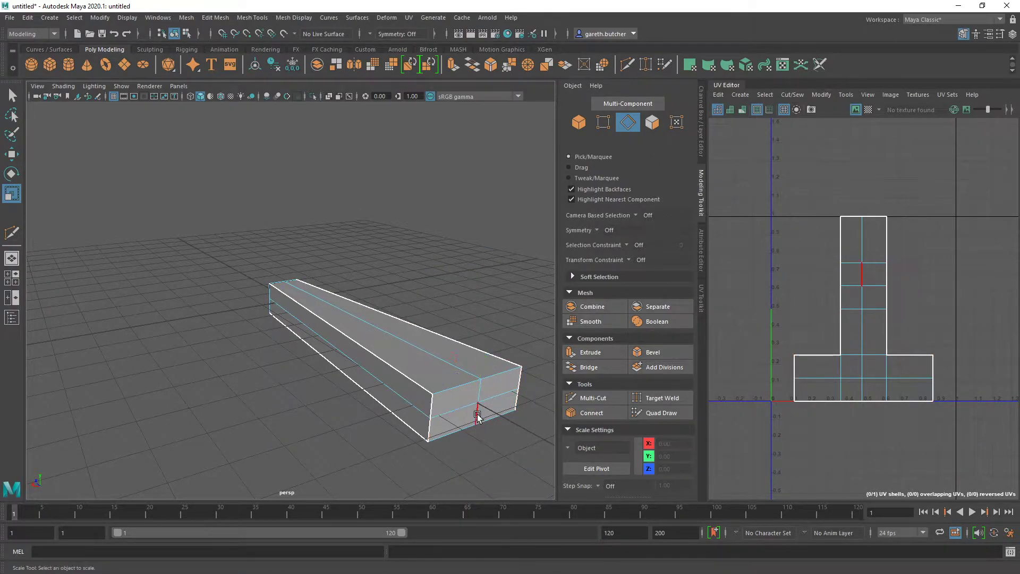
left_click(478, 394)
left_click(479, 415, "shift")
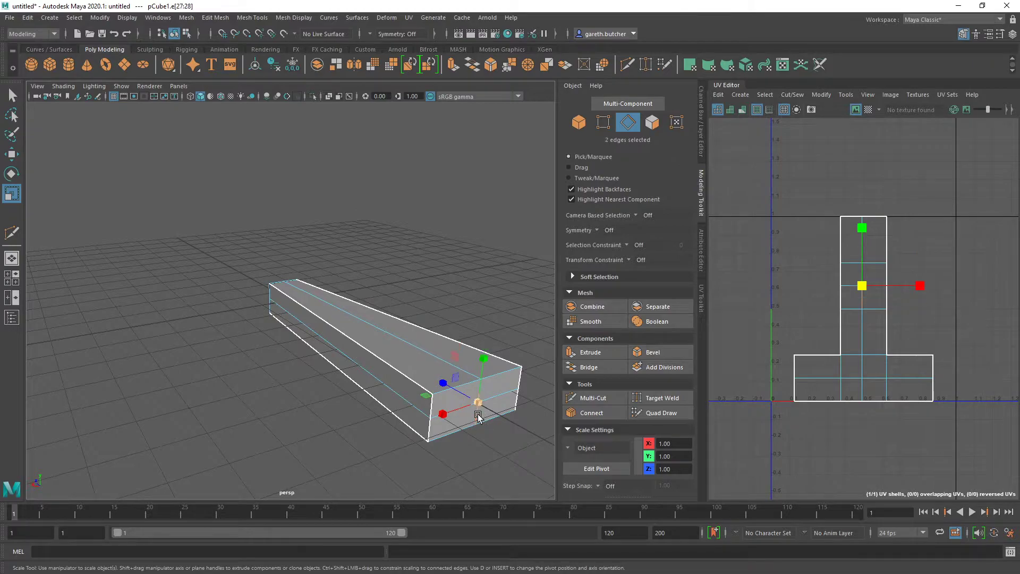
key("w")
left_click_drag(456, 391, 498, 425)
middle_click_drag(509, 424, 437, 398, "alt")
Select the eight outer top and bottom edges along the sides and pointed end and scale them down vertically.
mouse_move(362, 417)
left_mouse_down("alt")
mouse_move(394, 424)
mouse_move(346, 414)
left_mouse_up("alt")
left_click(342, 325)
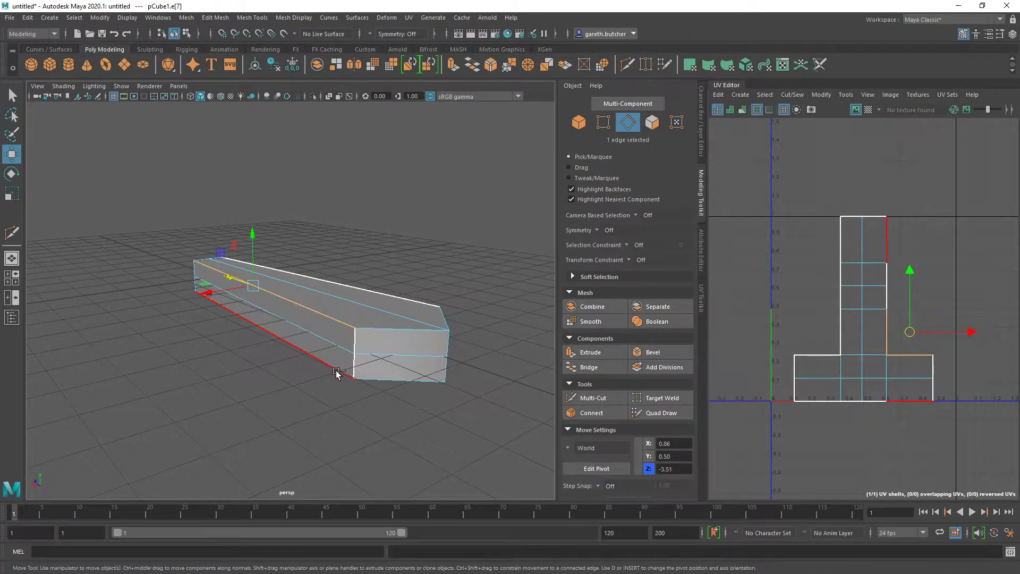
left_click(418, 334, "shift")
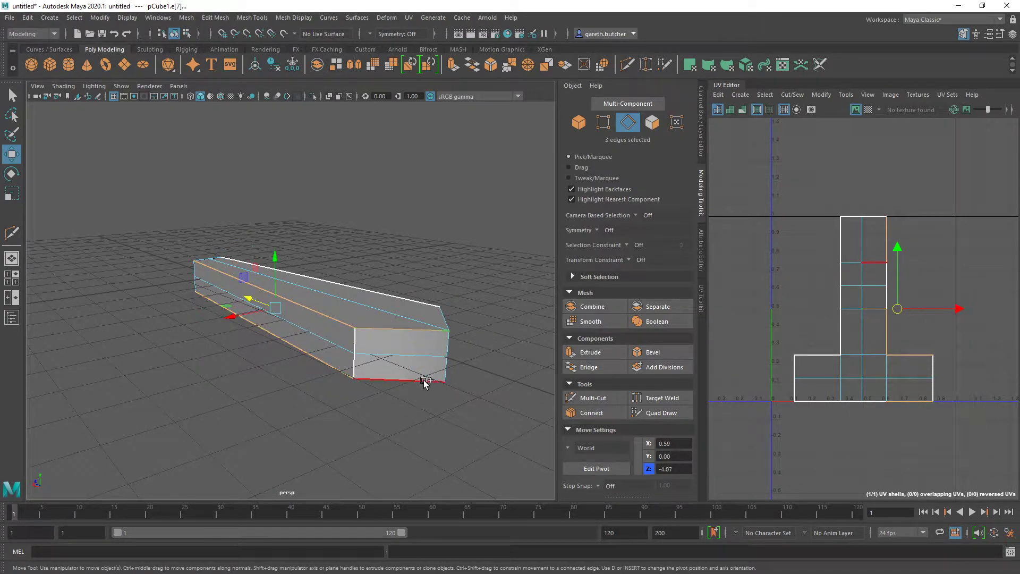
left_click(432, 308, "shift")
left_click_drag(445, 319, 136, 365, "alt")
left_click(143, 326, "shift")
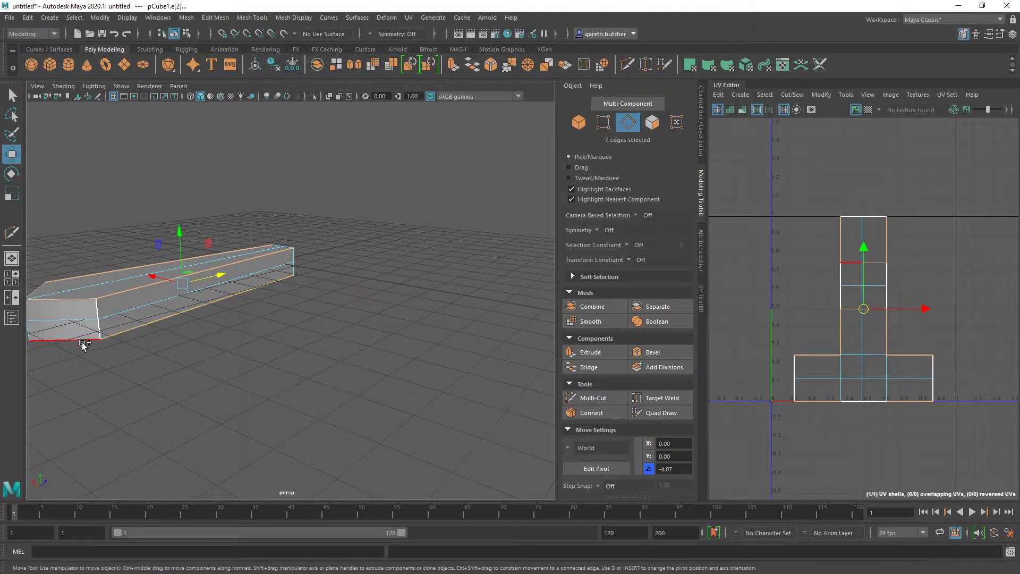
middle_click_drag(140, 368, 271, 378, "alt")
key("r")
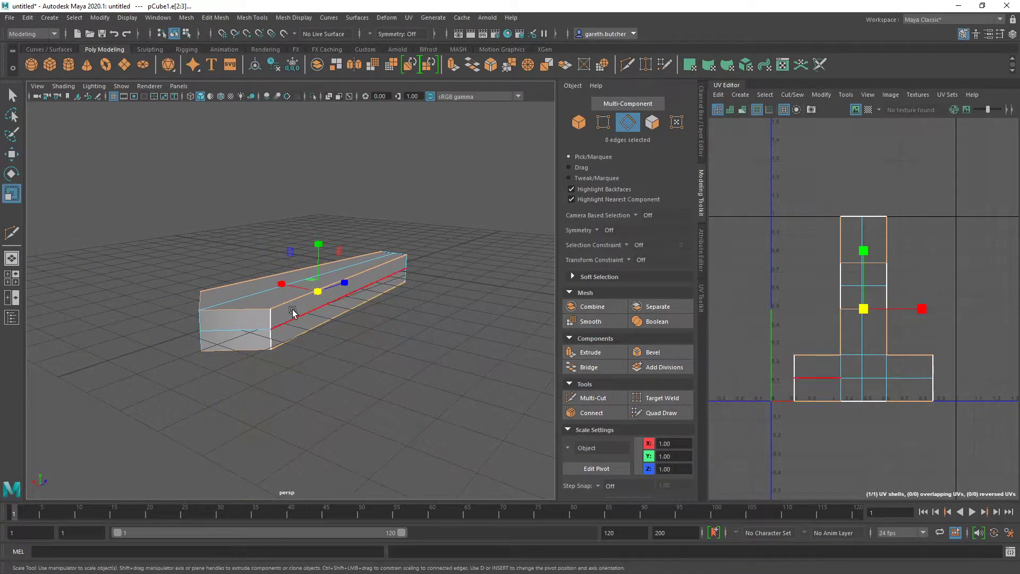
left_click_drag(322, 243, 324, 285)
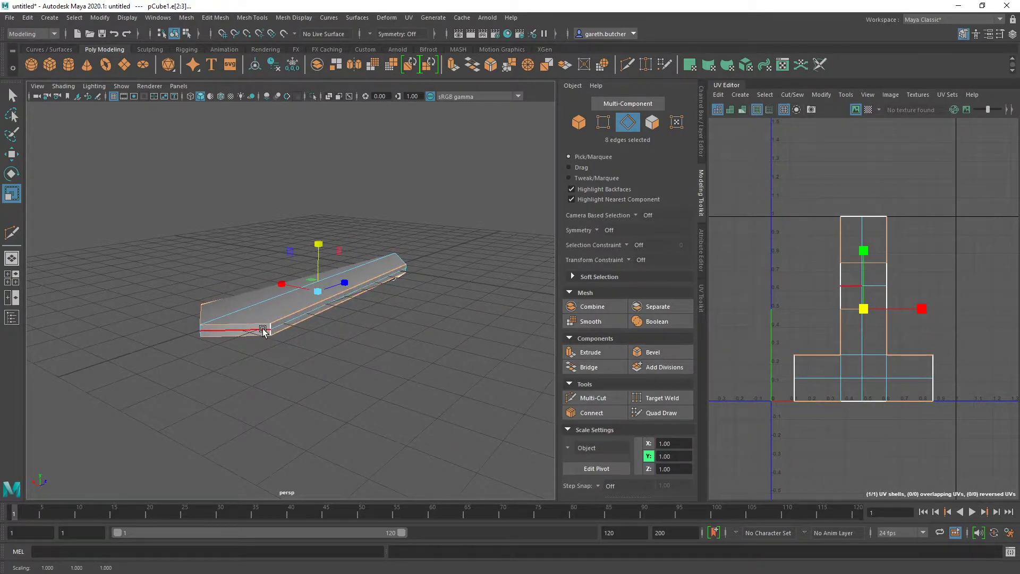
Select the four mid-height edges along both sides and the pointed end and scale them outward.
left_click(285, 324)
left_click(285, 325, "shift")
left_click_drag(285, 325, 368, 355, "alt")
left_click(367, 333, "shift")
left_click(366, 334, "shift")
left_click(380, 312, "shift")
left_click_drag(265, 283, 403, 353)
key("ctrl+z")
right_click_drag(399, 270, 414, 255)
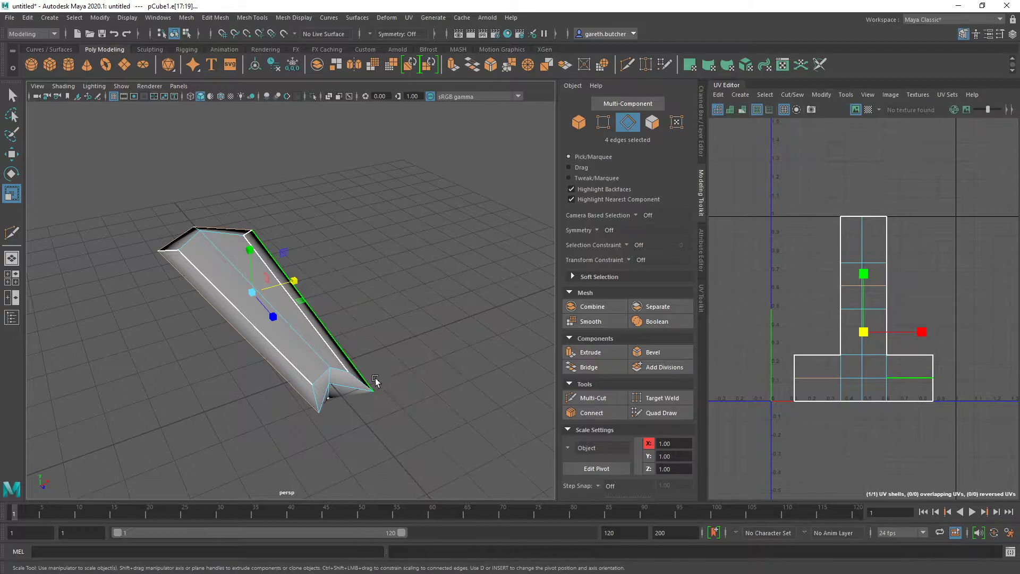
Select the two protruding side vertices at the narrow end and move them back along Z in line with the end face.
right_click_drag(374, 391, 325, 268)
left_click(374, 392)
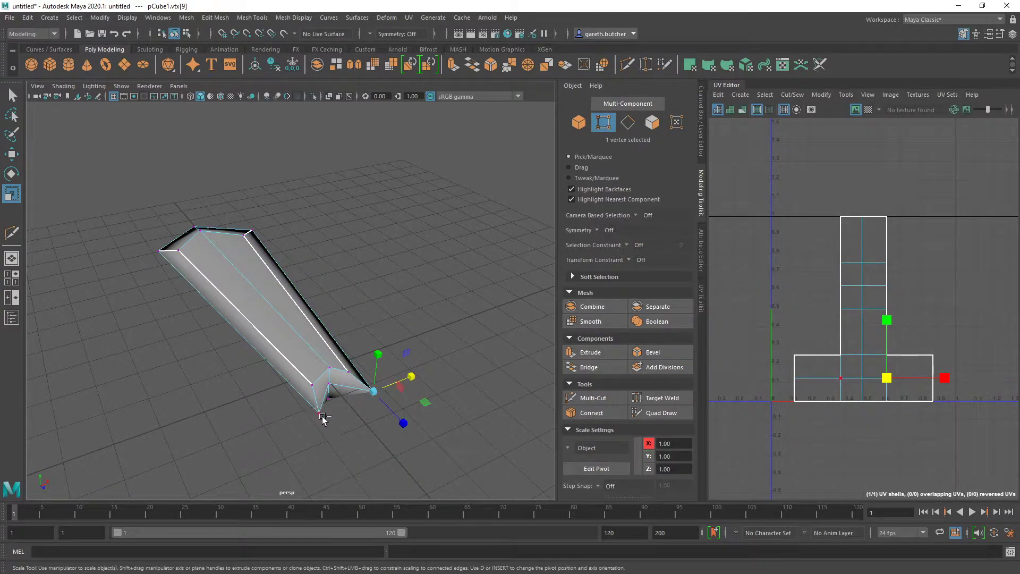
left_click(318, 414, "shift")
key("w")
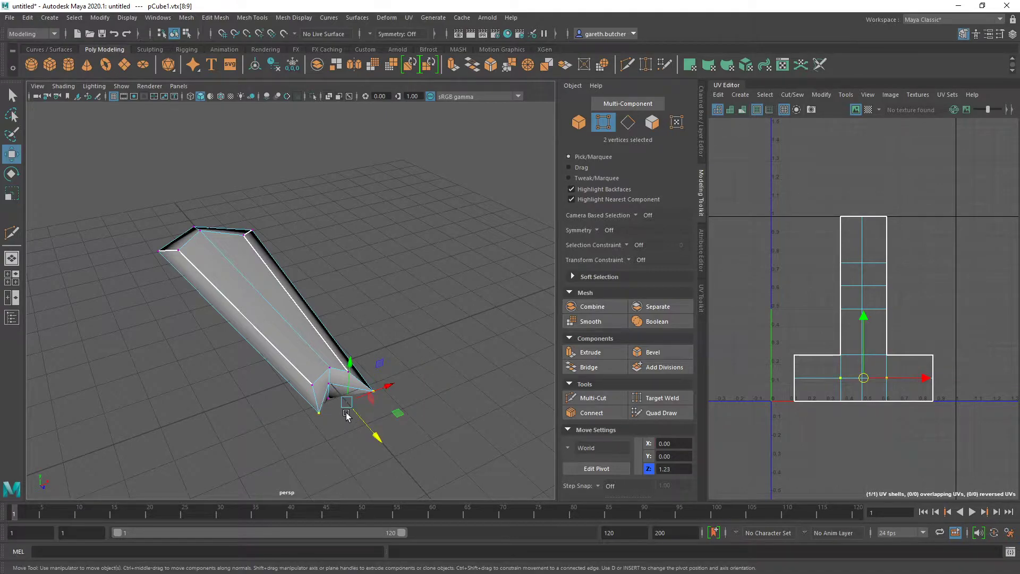
left_click_drag(375, 435, 336, 403)
scroll(292, 333, "up", 5)
left_click(228, 415)
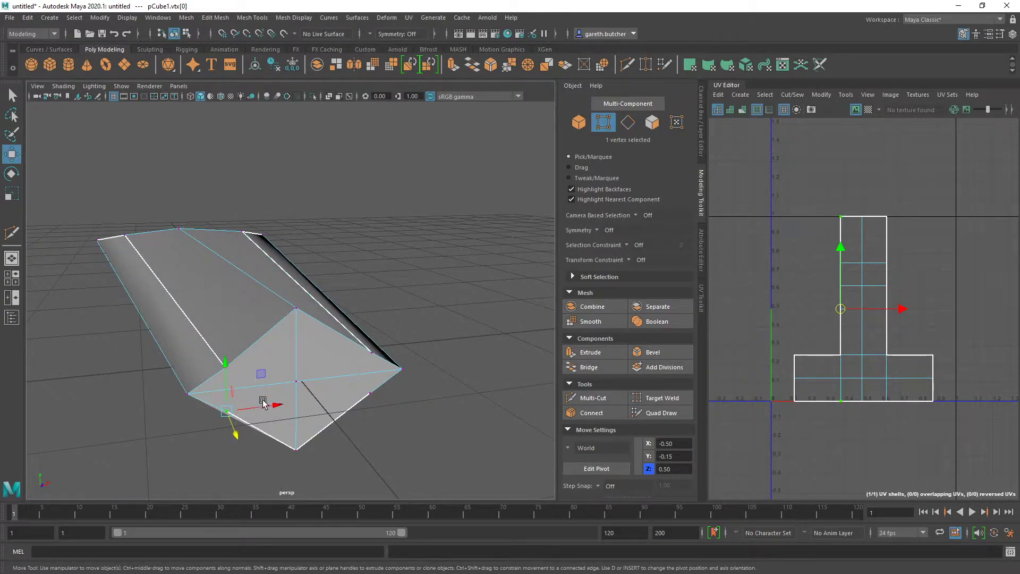
left_click(292, 318)
right_click_drag(282, 364, 279, 251)
left_click(267, 287)
right_click_drag(299, 309, 315, 246)
left_click(301, 325)
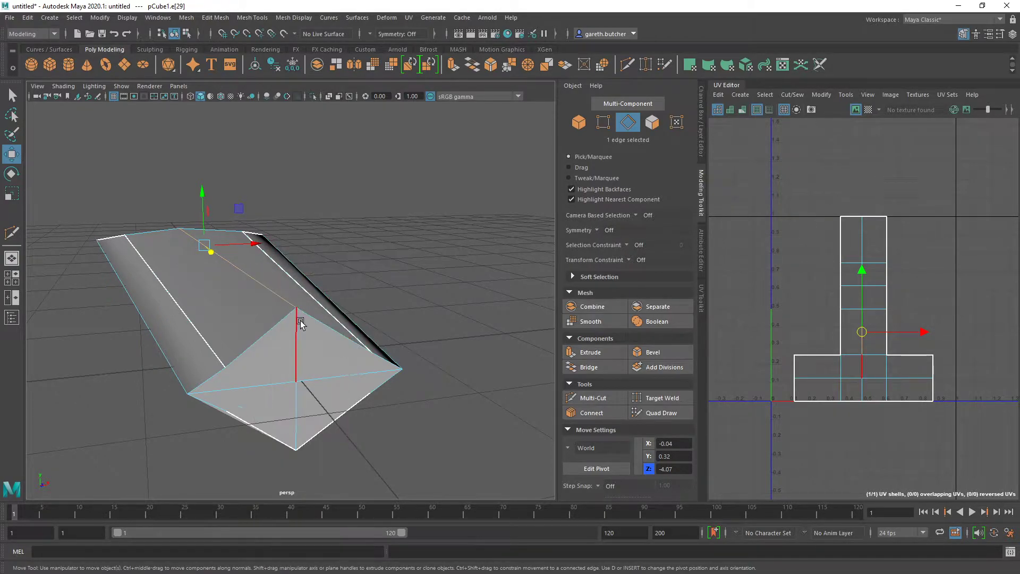
Select the top and bottom middle vertices of the narrow end face and scale them closer together vertically.
right_click_drag(298, 312, 255, 271)
left_click(298, 309)
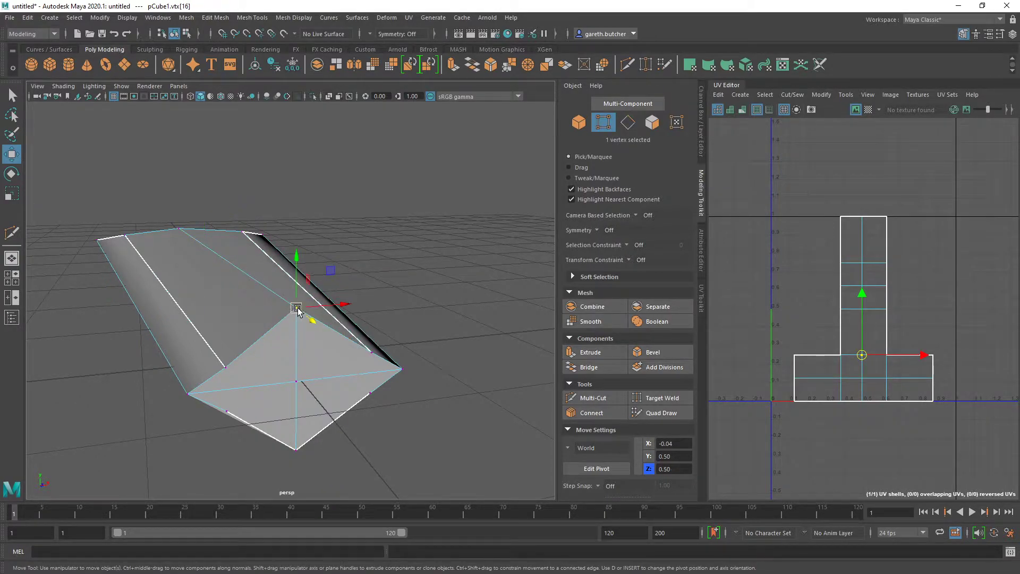
left_click(297, 452, "shift")
key("r")
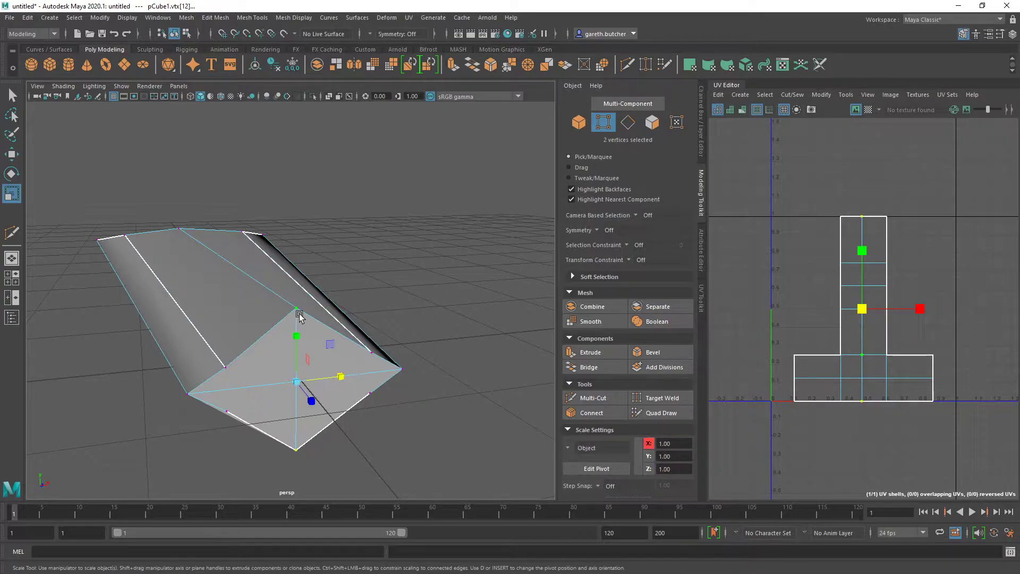
left_click(301, 340)
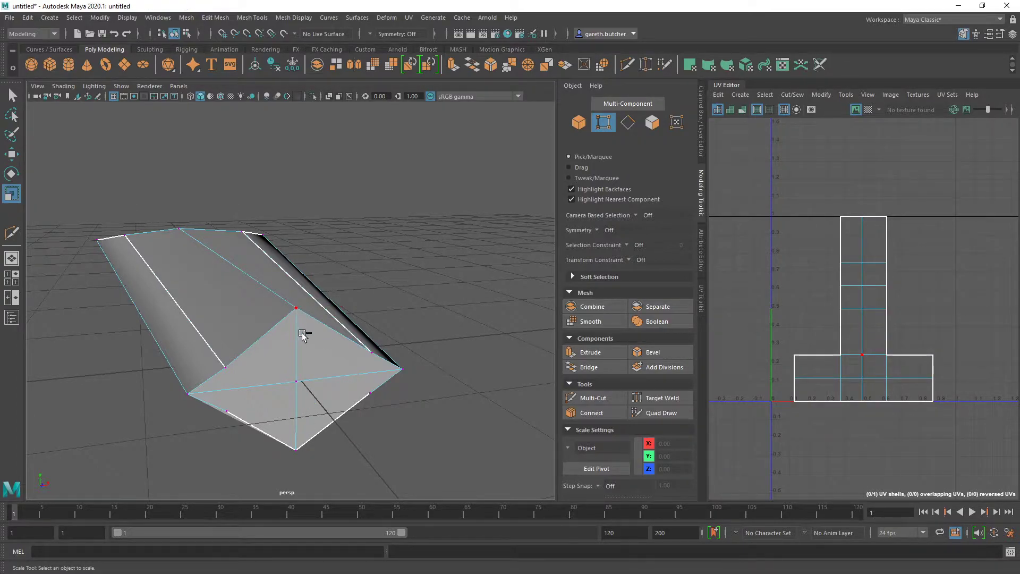
key("ctrl+z")
left_click_drag(299, 342, 299, 370)
Try to connect the end face's centre vertex with its four corner vertices using the Connect tool.
mouse_move(327, 433)
left_mouse_down("alt")
mouse_move(313, 419)
mouse_move(323, 431)
left_mouse_up("alt")
right_click_drag(183, 270, 182, 289)
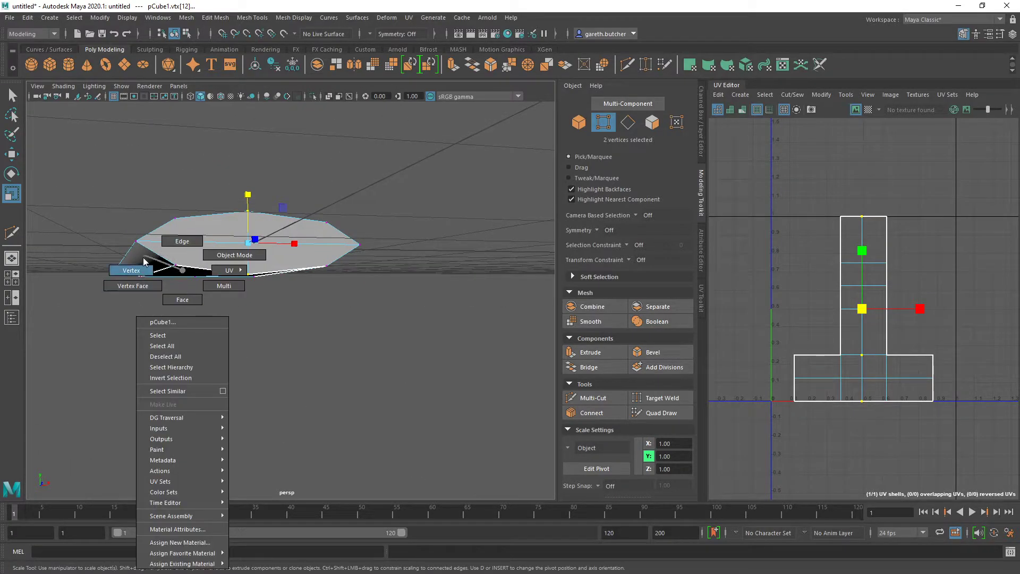
right_click_drag(143, 257, 147, 267)
left_click(179, 265)
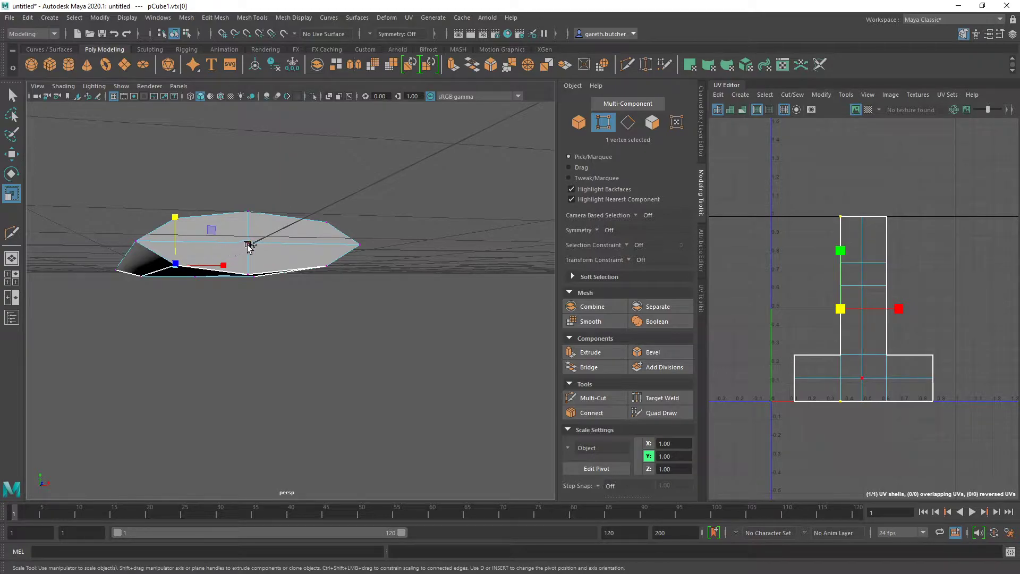
left_click(249, 247, "shift")
left_click(322, 222, "shift")
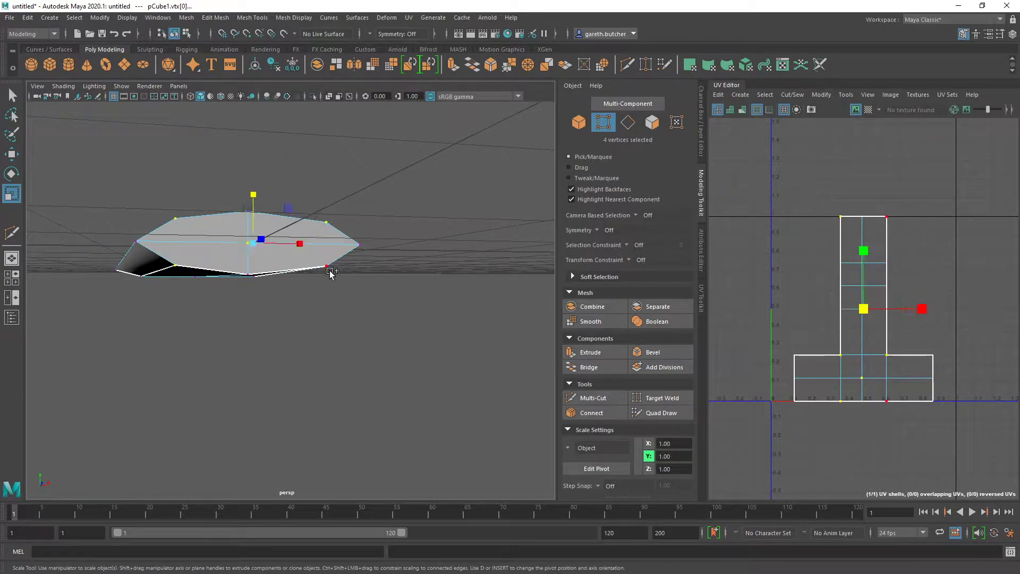
left_click(331, 266, "shift")
left_click_drag(338, 322, 332, 316, "alt")
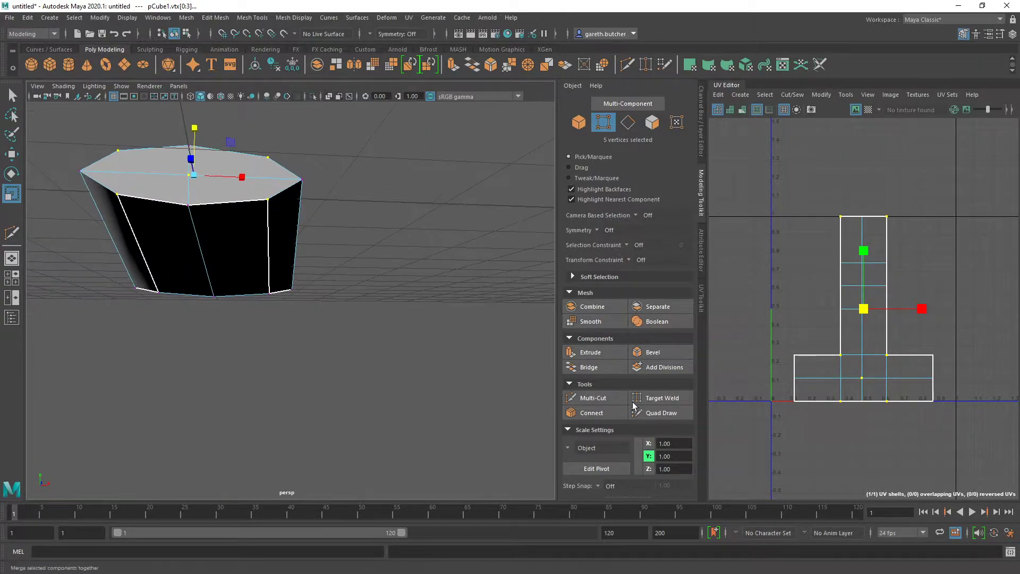
left_click(591, 413)
Connect one upper corner vertex of the end face to its centre vertex with a new edge.
left_click_drag(303, 358, 324, 368, "alt")
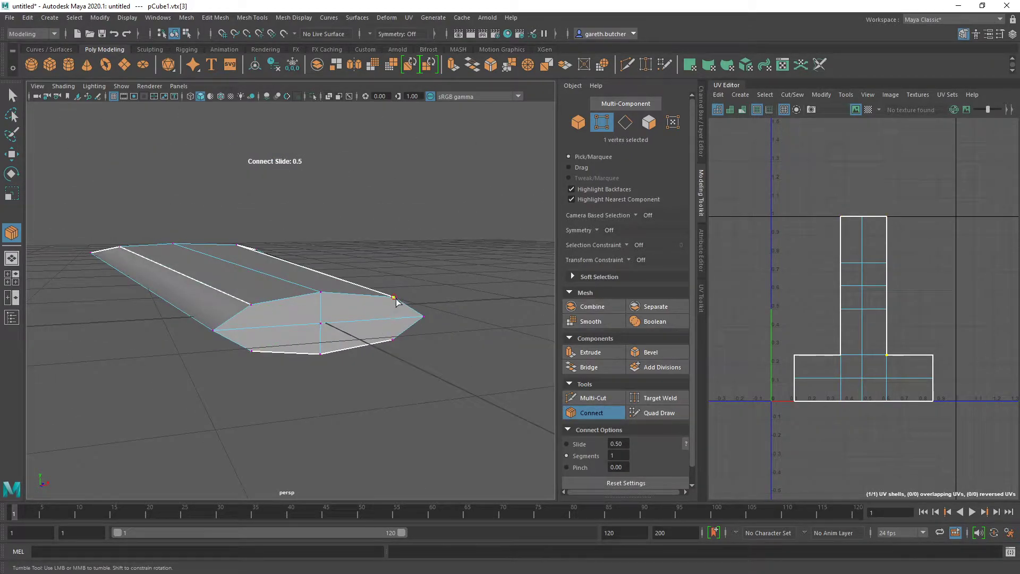
left_click(323, 324)
key("r")
Connect the end face's centre vertex to its two lower corner vertices and remaining upper corner vertex with new edges.
left_click(321, 323)
left_click(393, 340, "shift")
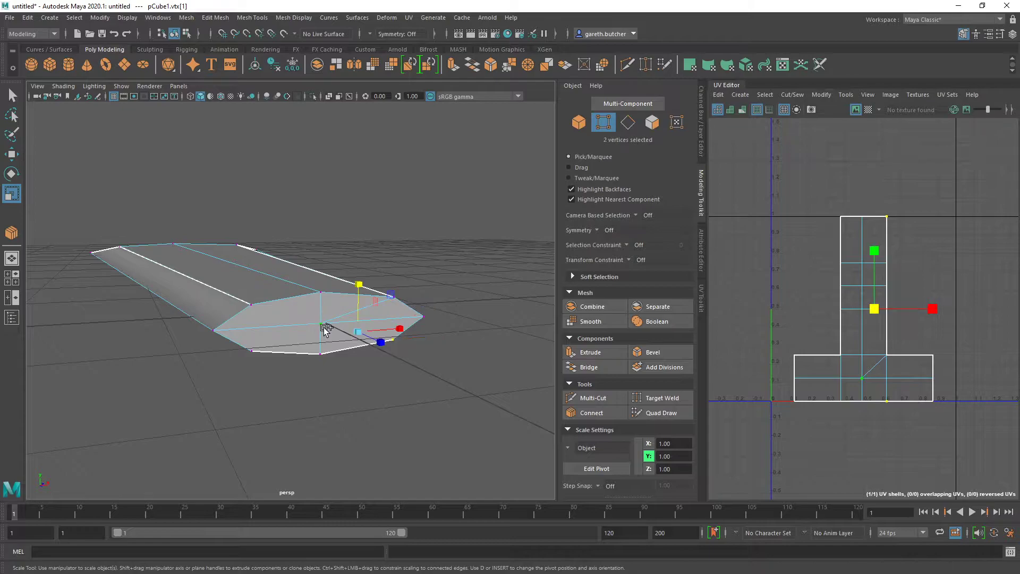
left_click(601, 414)
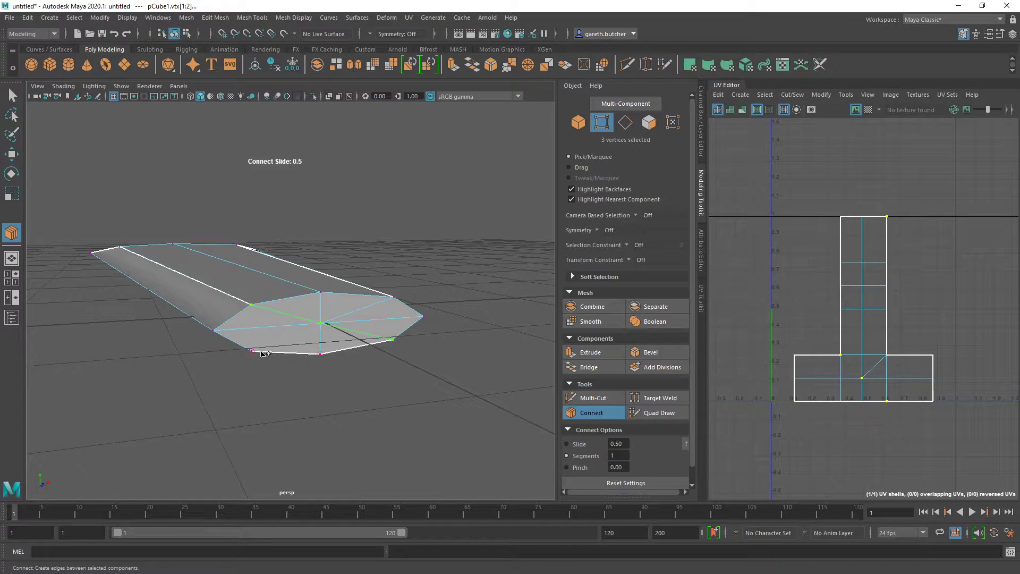
key("r")
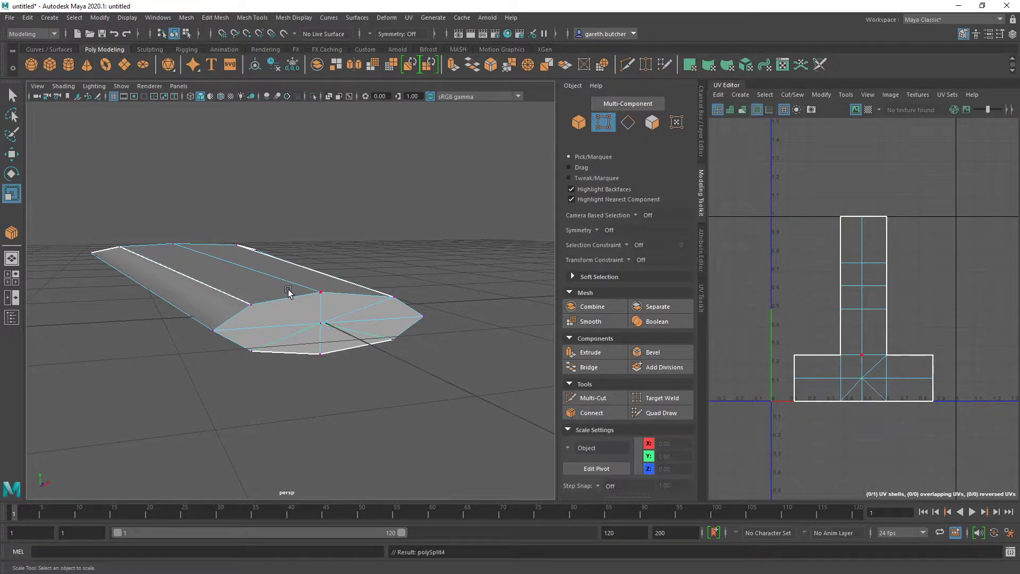
left_click(316, 323)
left_click(253, 305, "shift")
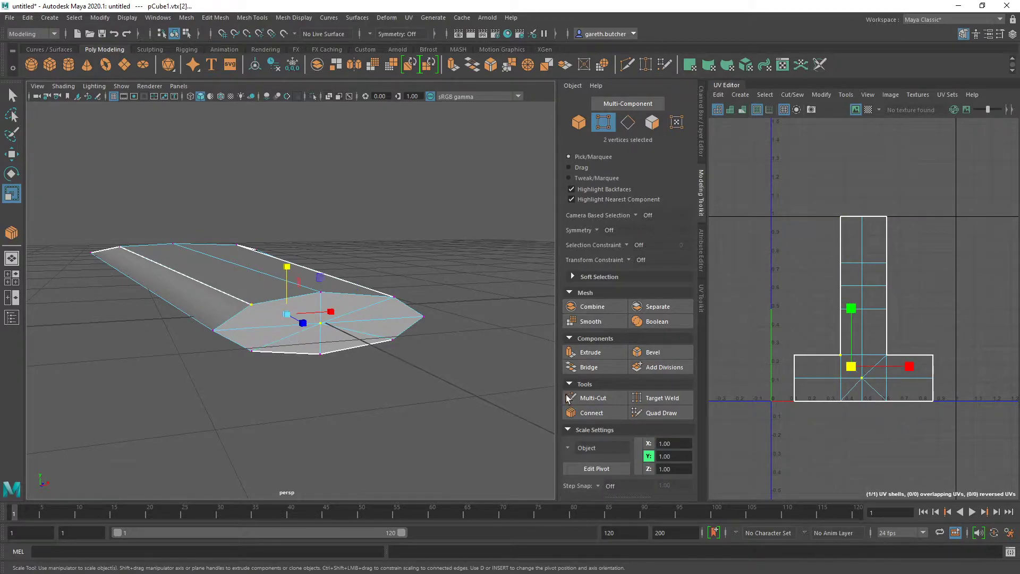
left_click(589, 412)
key("r")
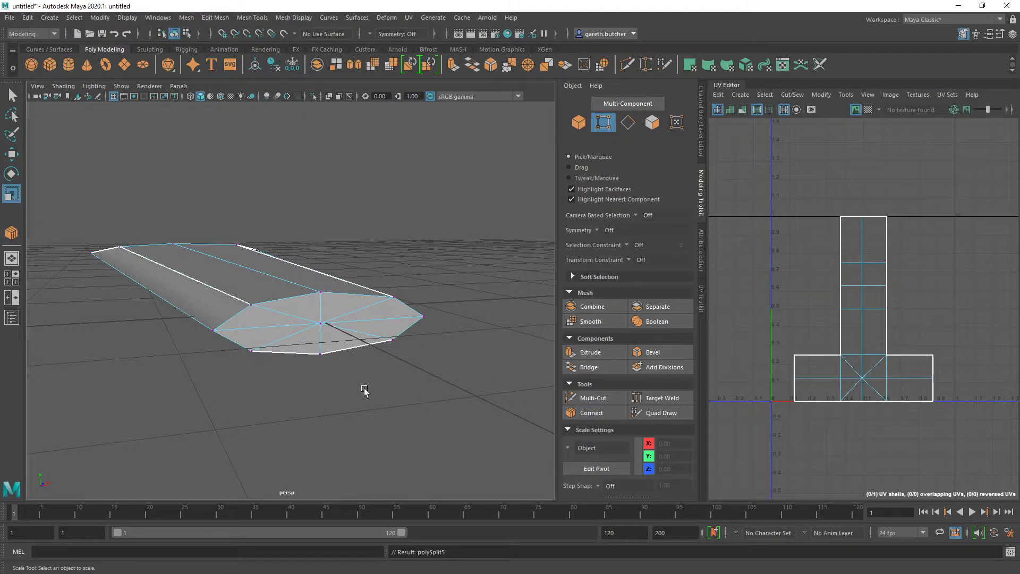
Select the shoulder vertices behind the blade's pointed tip and scale them closer together to narrow the wide end.
left_click_drag(307, 396, 135, 410, "alt")
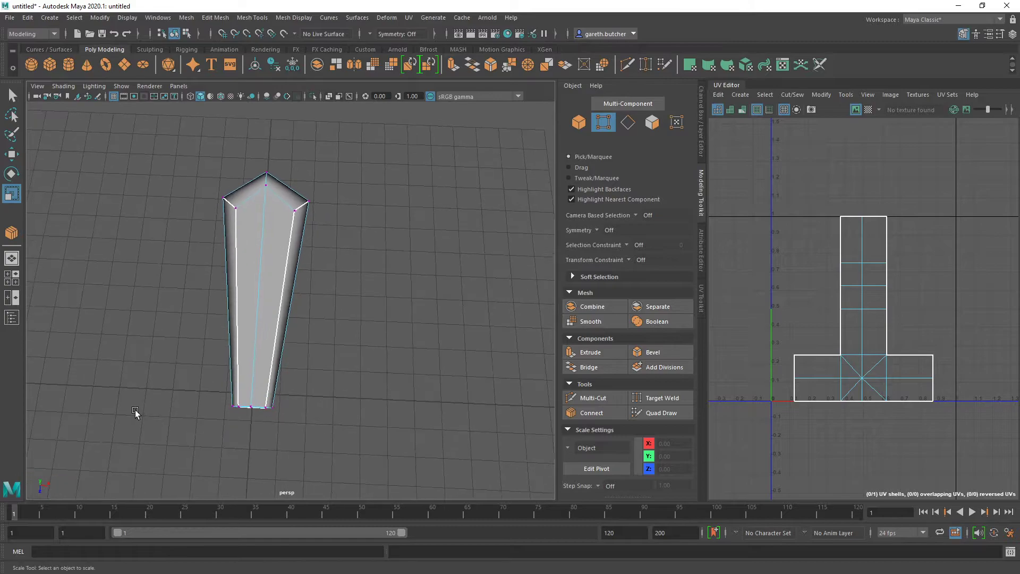
left_click_drag(140, 372, 226, 288, "alt")
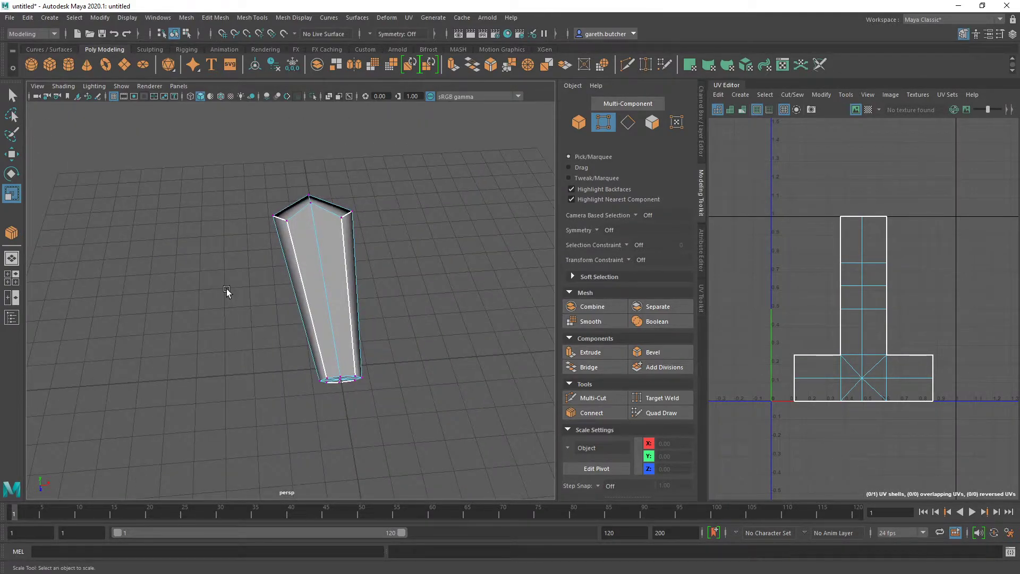
left_click_drag(244, 178, 341, 208)
left_click(361, 254)
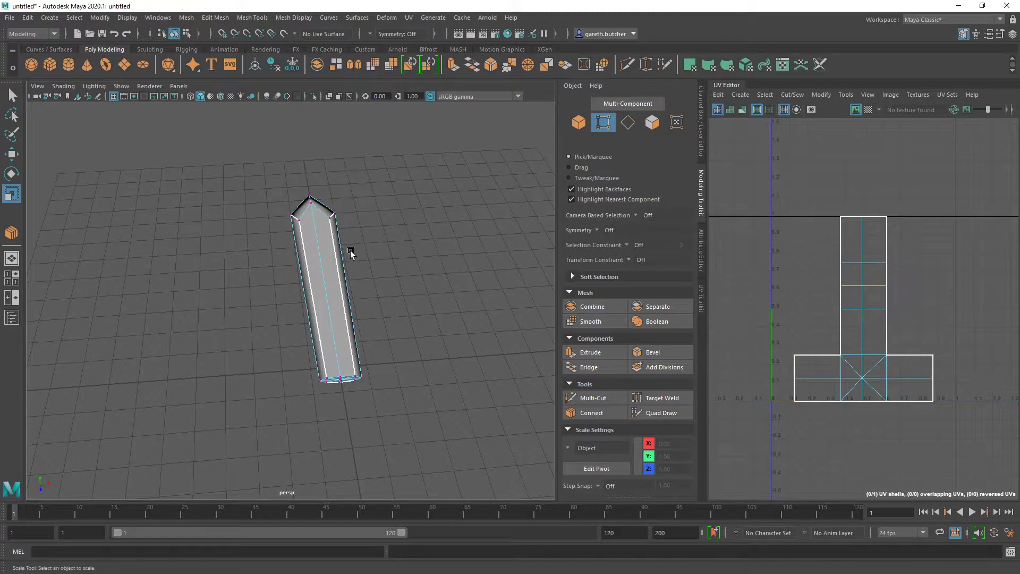
mouse_move(308, 229)
left_mouse_down()
mouse_move(340, 228)
mouse_move(314, 237)
mouse_move(303, 213)
left_mouse_up()
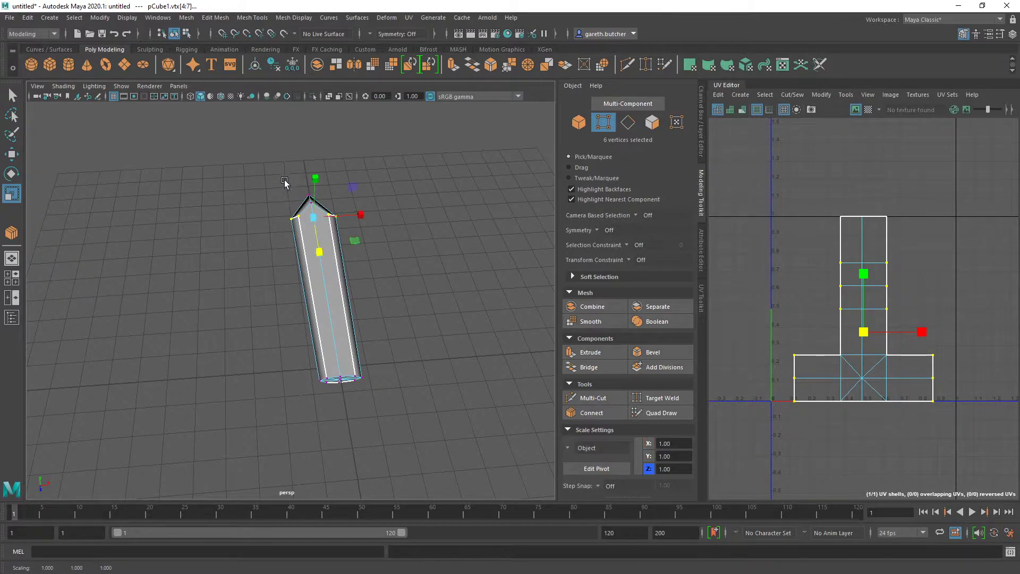
Select all nine vertices of the blade's flat end face and scale them narrower along X.
left_click_drag(290, 253, 303, 260, "alt")
left_click_drag(323, 366, 387, 400)
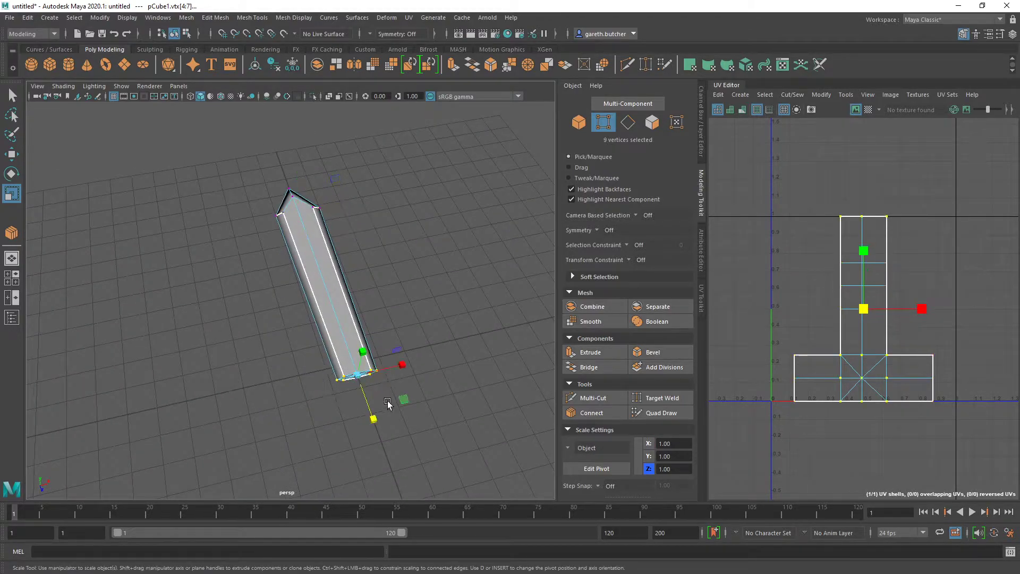
left_click_drag(402, 364, 391, 365)
left_click_drag(326, 406, 348, 406, "alt")
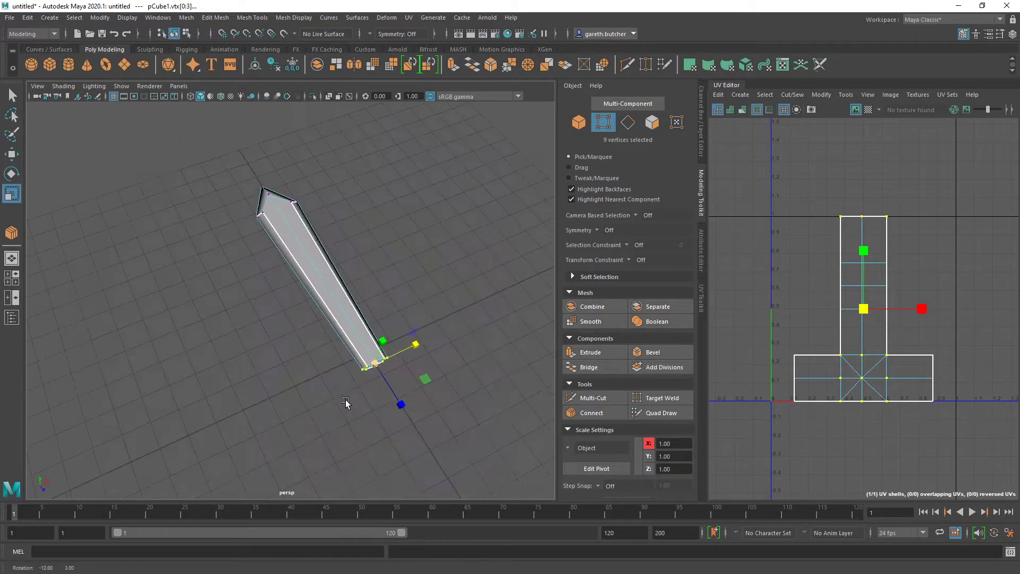
left_click(269, 332)
Select all of the blade's faces in the UV Editor and delete their existing UVs.
left_click_drag(324, 287, 368, 292, "alt")
right_click_drag(367, 290, 374, 300)
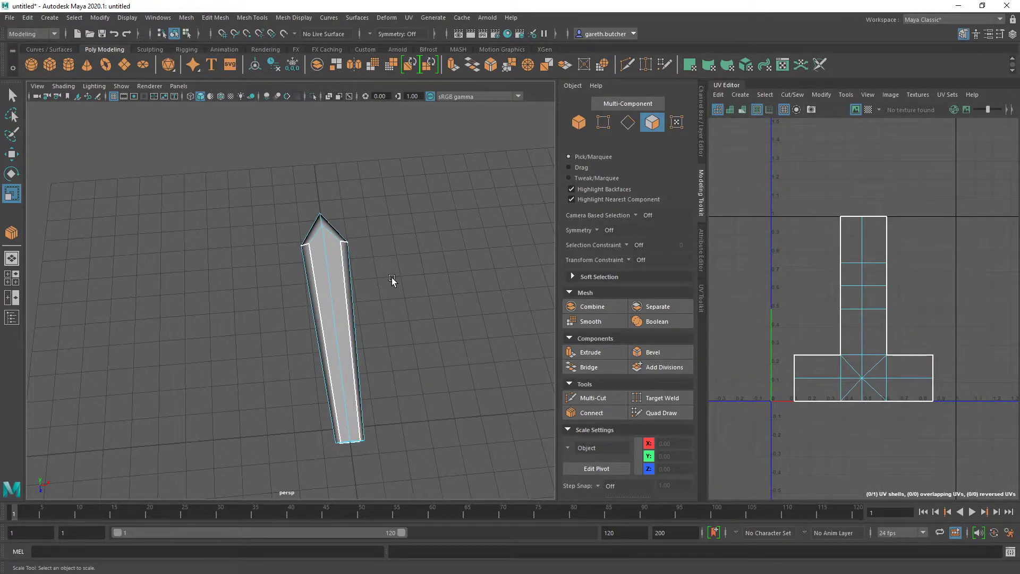
left_click_drag(792, 218, 944, 433)
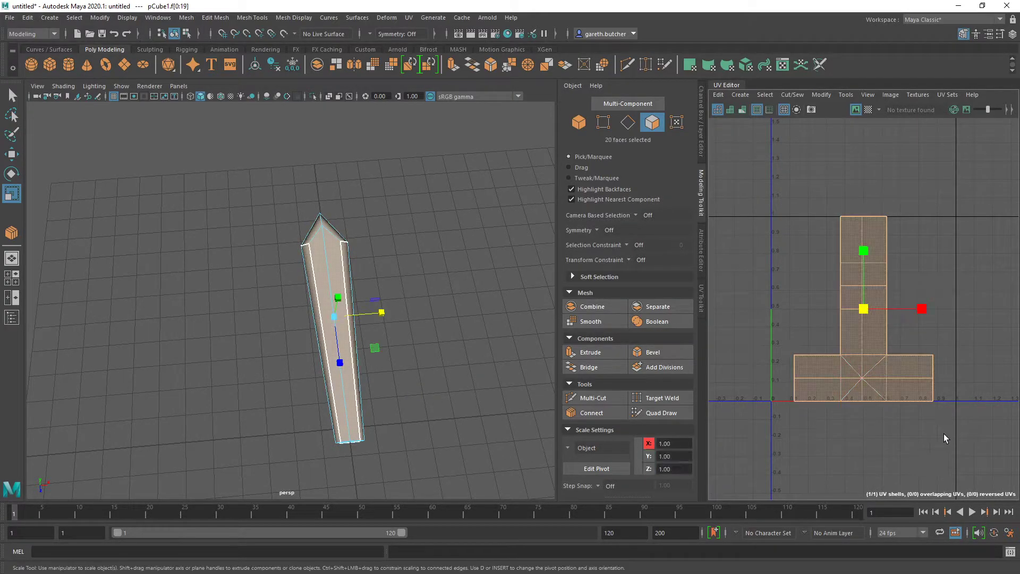
key("Delete")
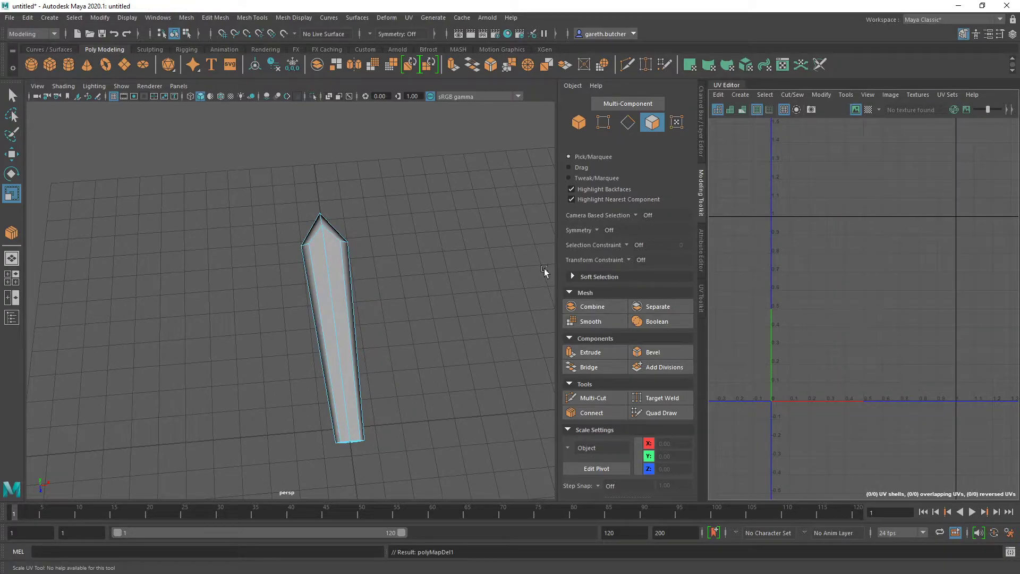
Select all faces of the blade and apply a cylindrical UV projection.
left_click_drag(330, 292, 478, 292, "alt")
scroll(351, 287, "up", 5)
scroll(479, 291, "down", 5)
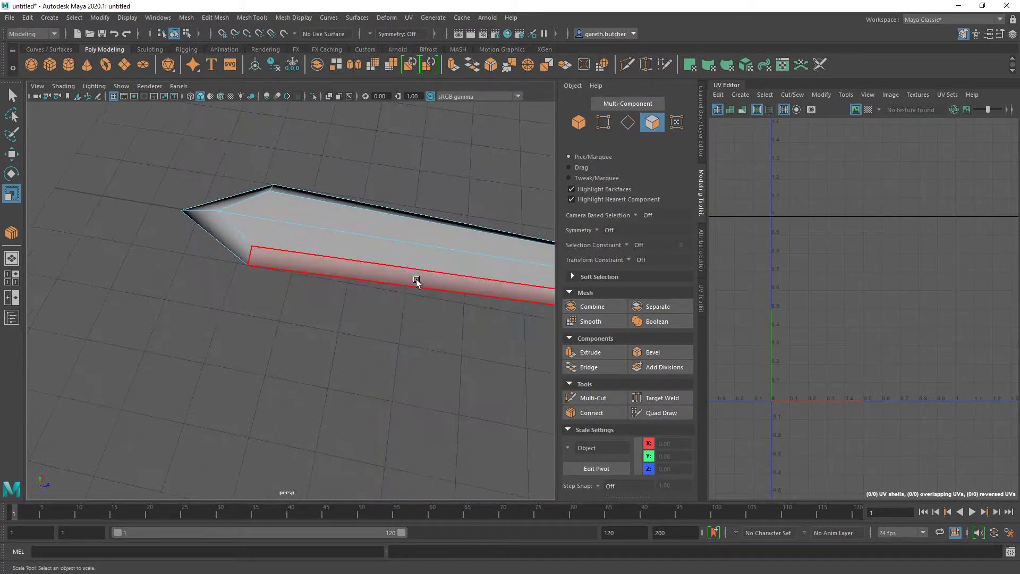
middle_click_drag(417, 280, 271, 292, "alt")
scroll(227, 291, "down", 2)
left_click_drag(227, 291, 235, 317, "alt")
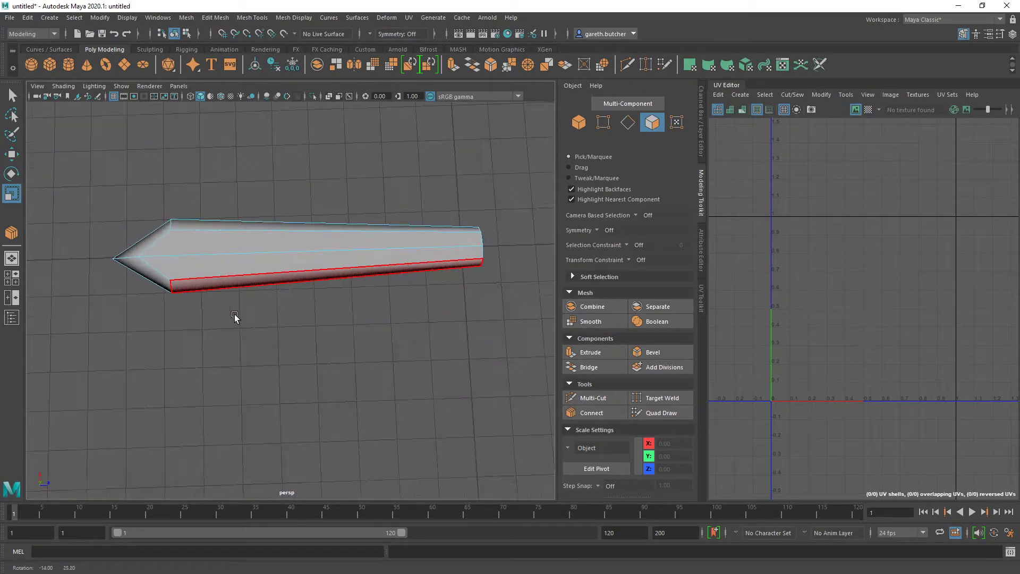
left_click_drag(61, 169, 543, 375)
mouse_move(430, 420)
left_mouse_down("alt")
mouse_move(410, 303)
mouse_move(428, 358)
mouse_move(424, 406)
left_mouse_up("alt")
left_click(741, 94)
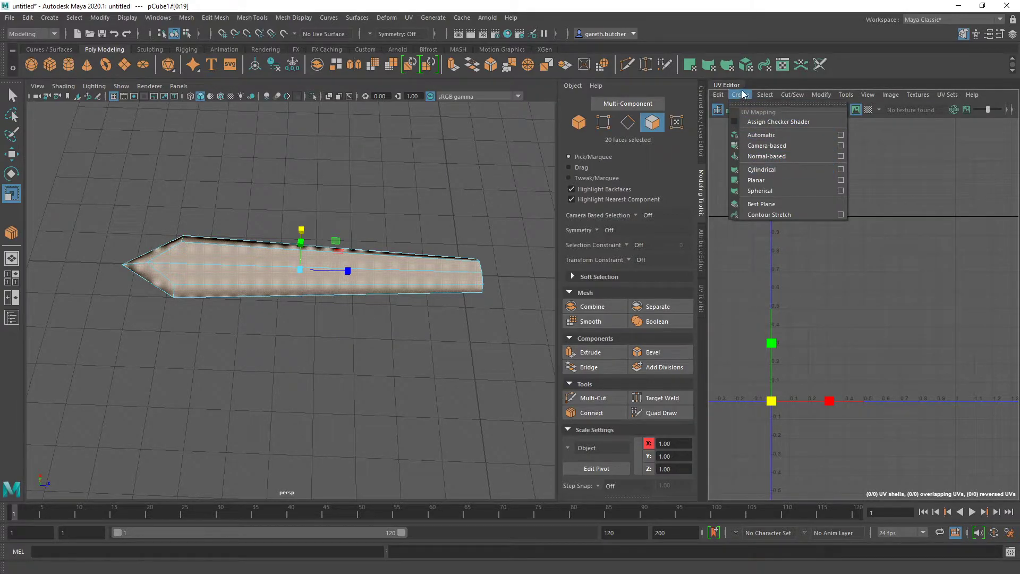
left_click(804, 169)
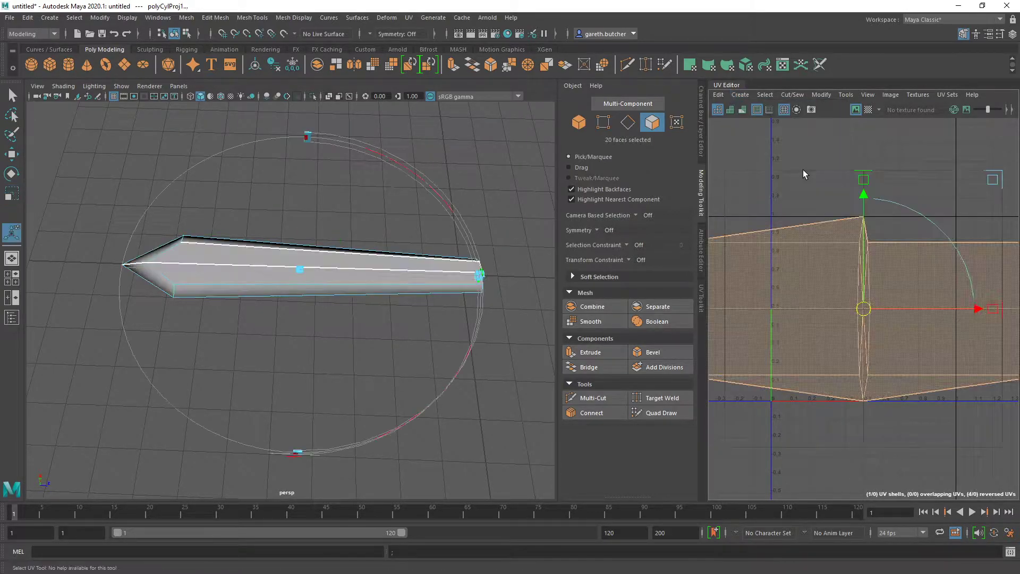
scroll(889, 384, "down", 6)
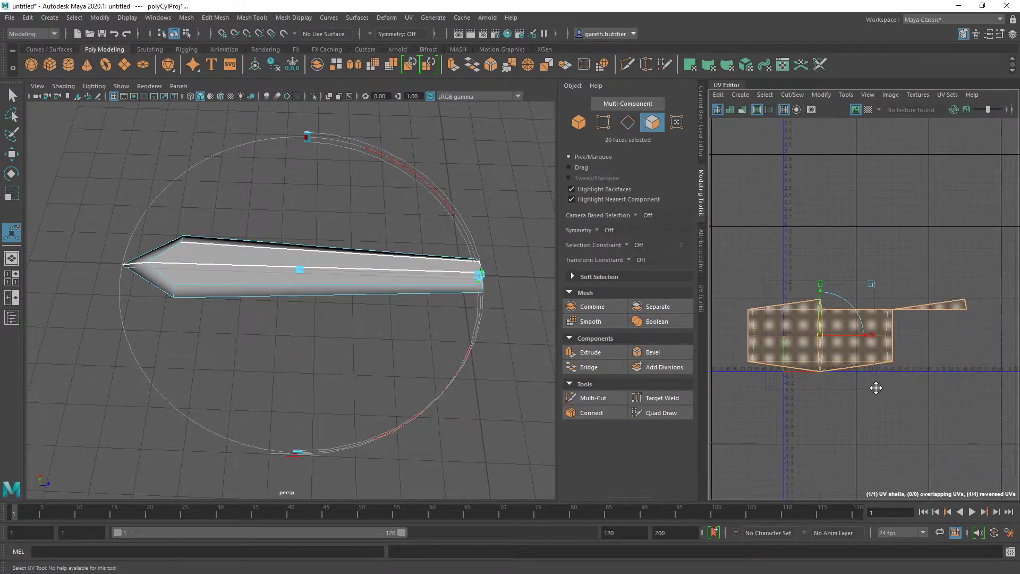
middle_click_drag(847, 365, 880, 354, "alt")
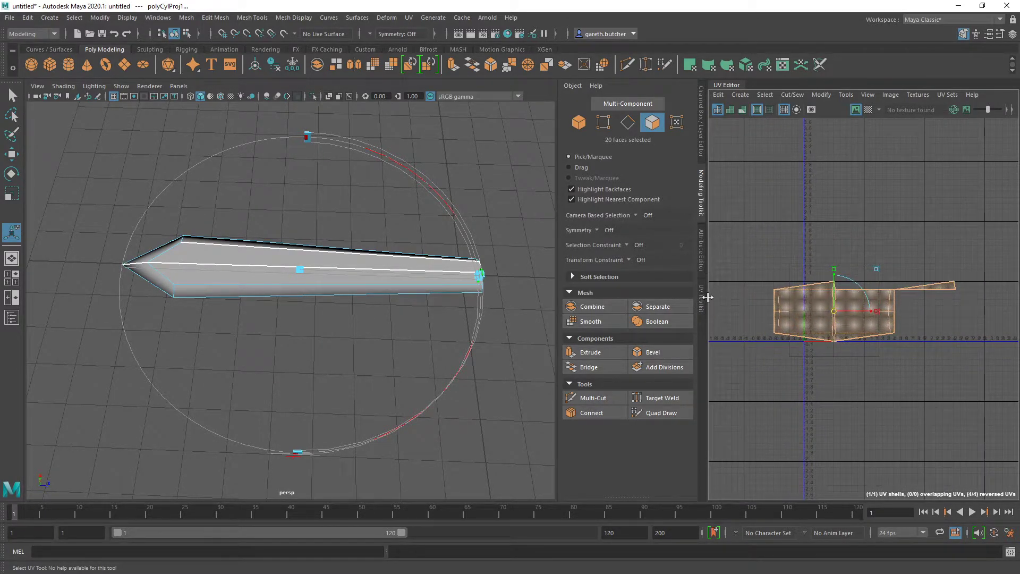
Unfold the cylindrically projected UVs, and undo both the unfold and the cylindrical projection.
left_click(702, 298)
left_click(572, 316)
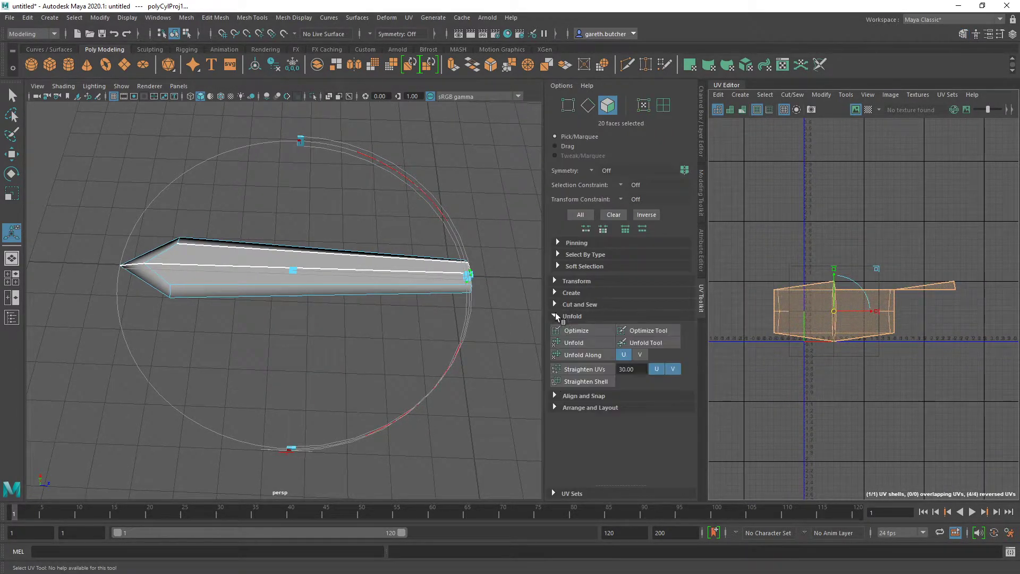
left_click(574, 343)
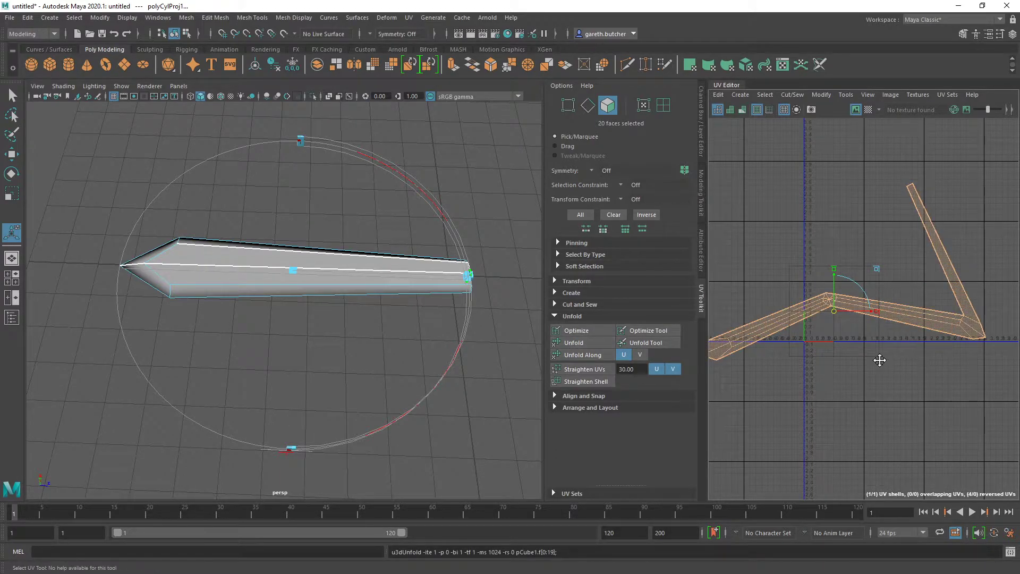
middle_click_drag(880, 361, 900, 346, "alt")
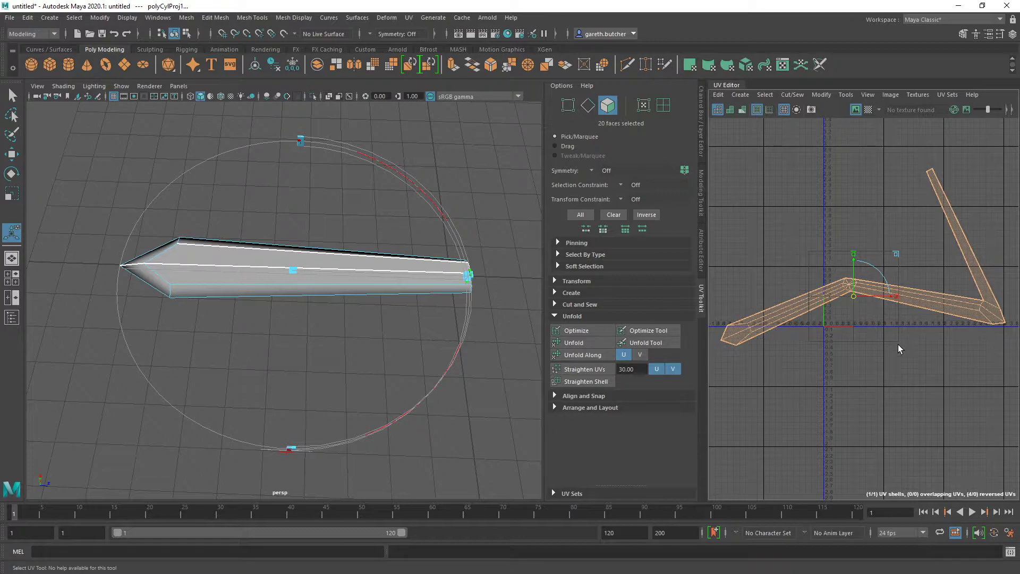
left_click(896, 346)
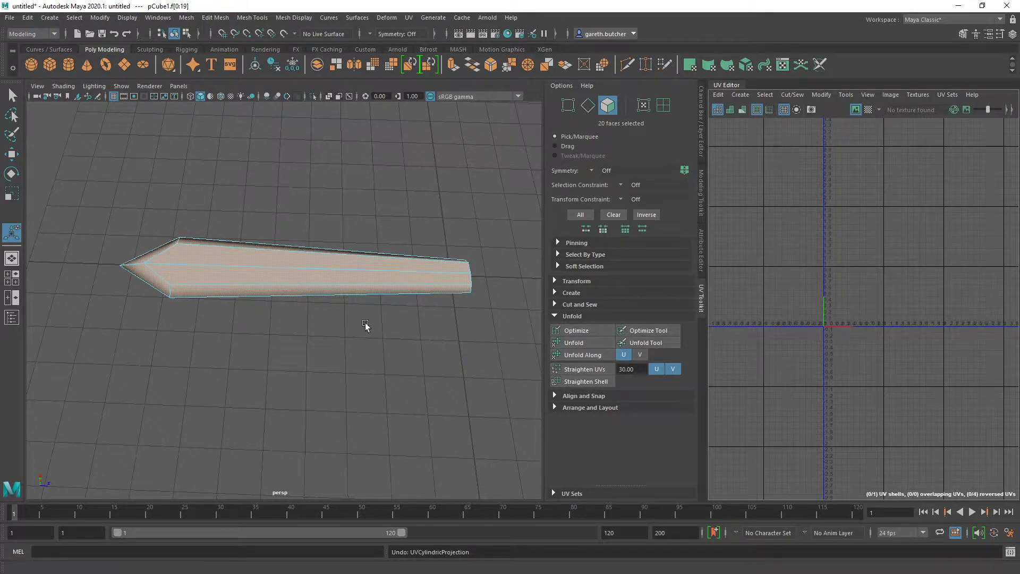
Select the two tip faces and the four long faces on the blade's upper side.
left_click(151, 274)
left_click(164, 248, "shift")
left_click(208, 240, "shift")
left_click(207, 252, "shift")
left_click(207, 276, "shift")
left_click(214, 291, "shift")
left_click_drag(215, 294, 373, 287, "alt")
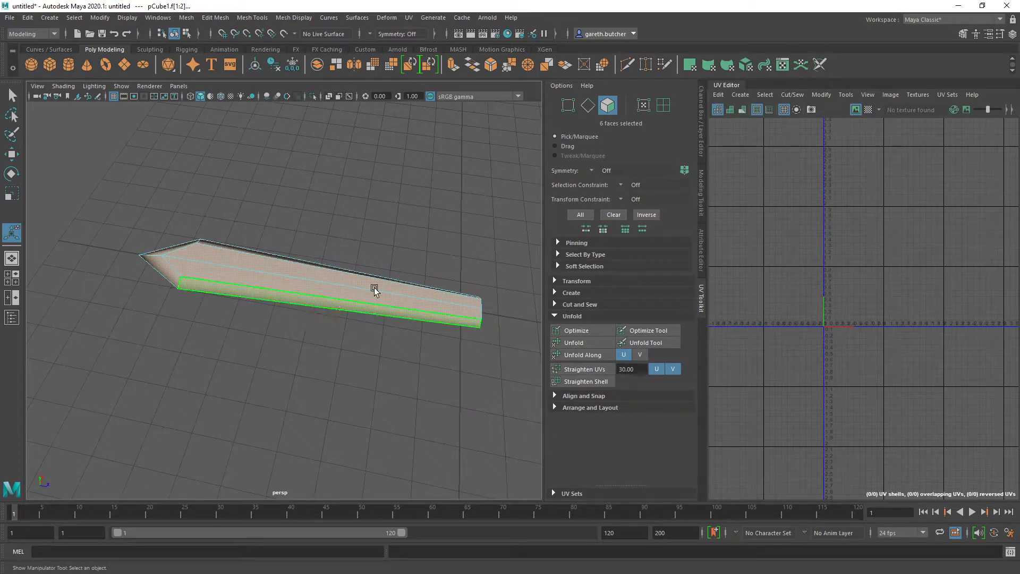
Try planar UV mapping on the six selected faces with the current projection options.
left_click(749, 99)
left_click(776, 181)
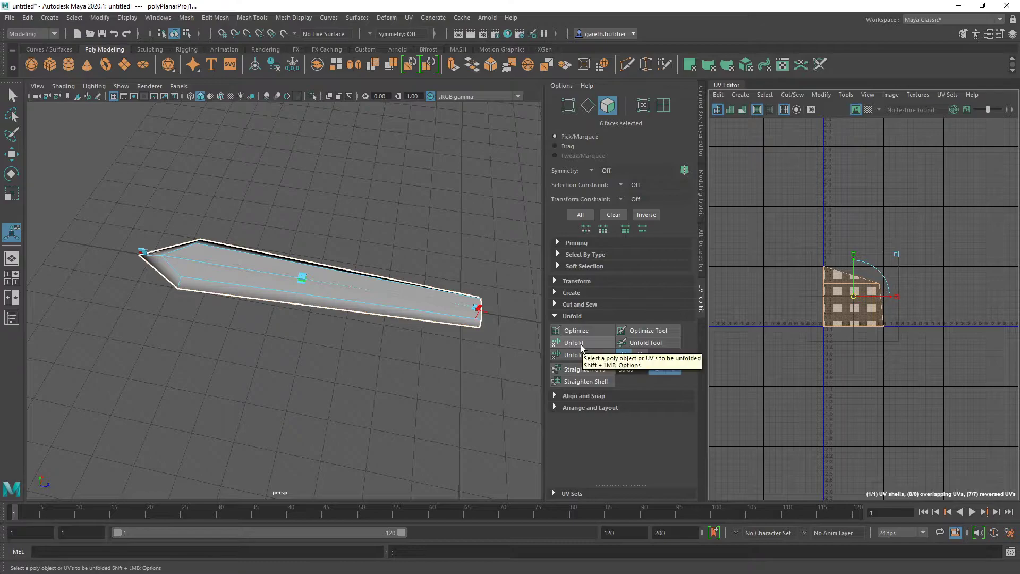
left_click(741, 94)
left_click(779, 179)
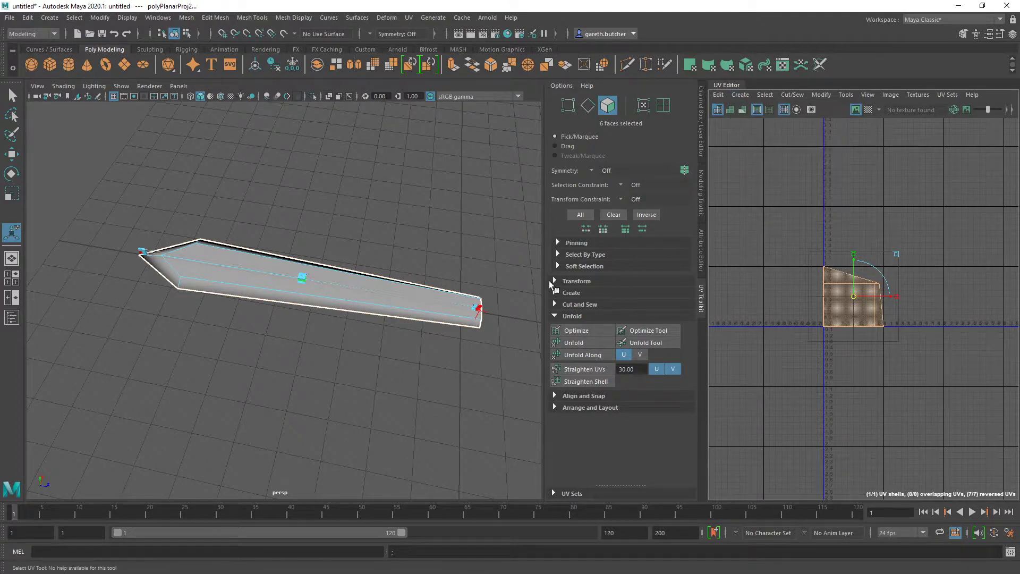
Project planar UVs on the six selected faces with the projection fitted to Best plane, and unfold the resulting shell.
left_click(740, 95)
left_click(838, 181)
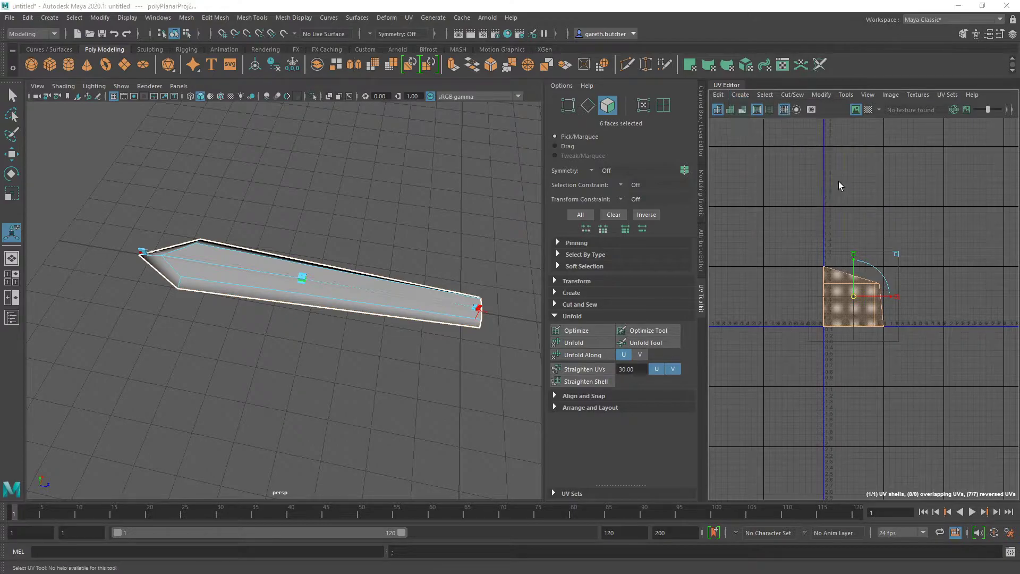
left_click(644, 161)
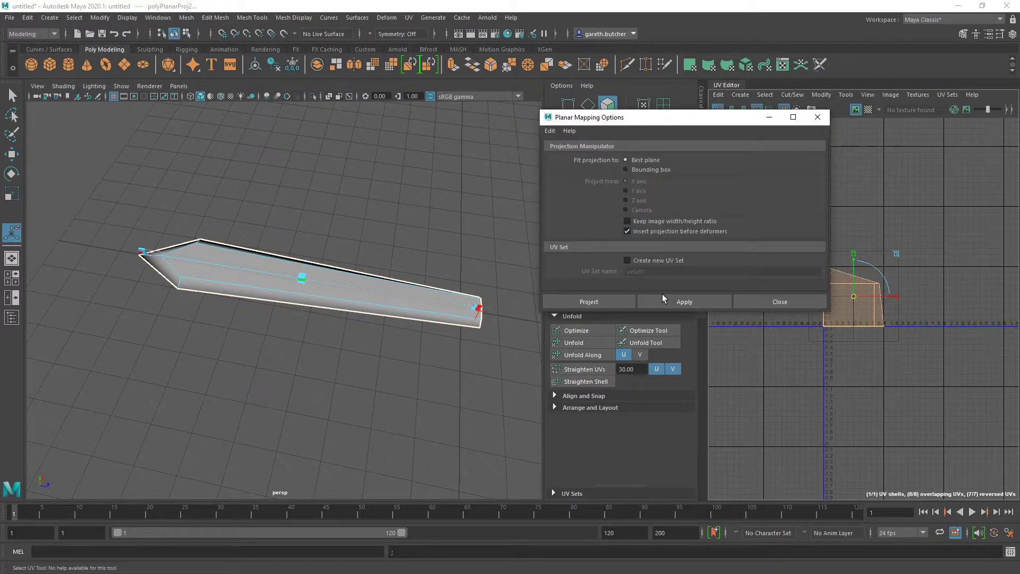
left_click(662, 295)
left_click(626, 306)
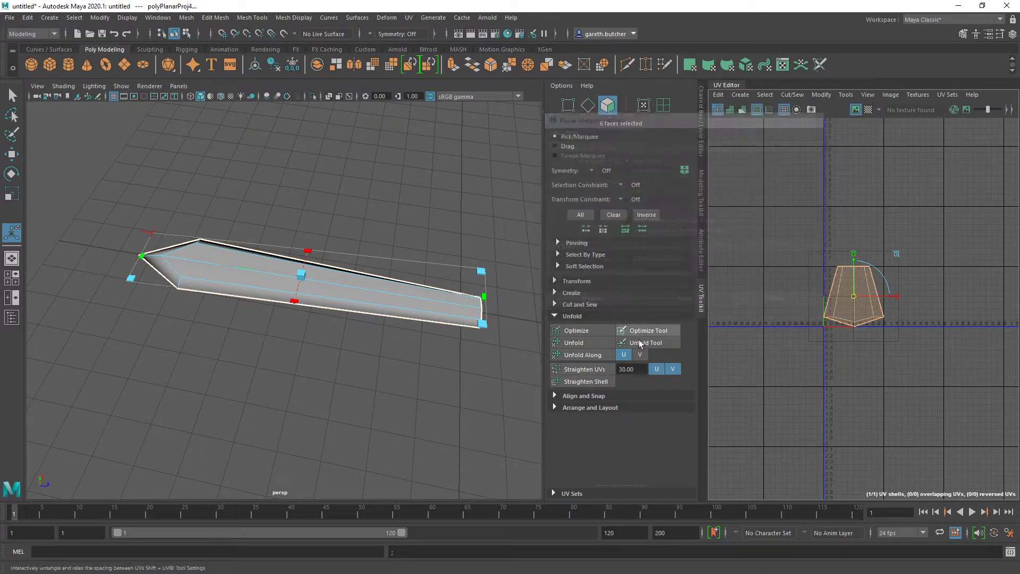
left_click(592, 344)
Orient the unfolded UV shell vertically and rotate it about half a turn so the blade's tip points up.
key("e")
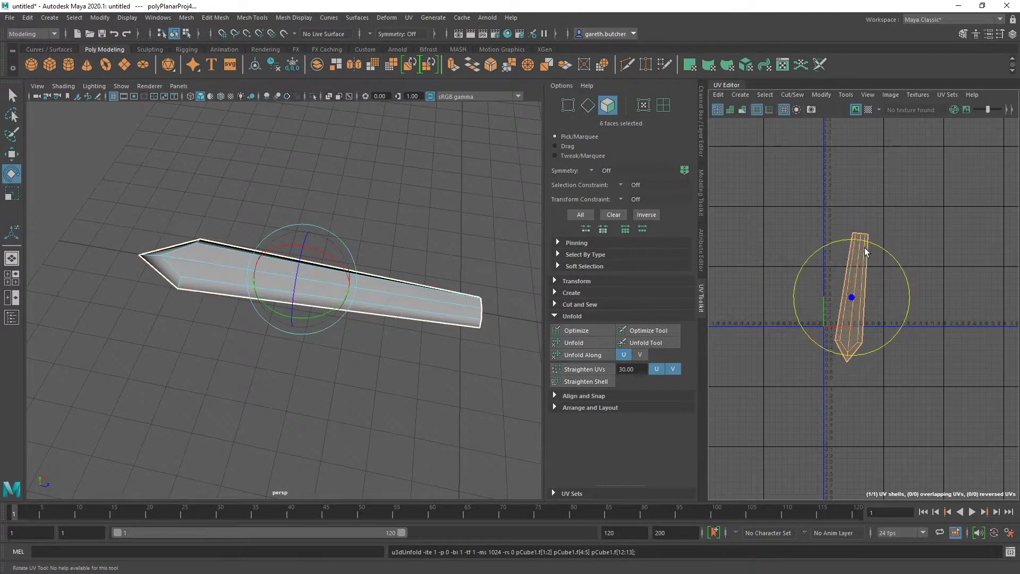
left_click(559, 406)
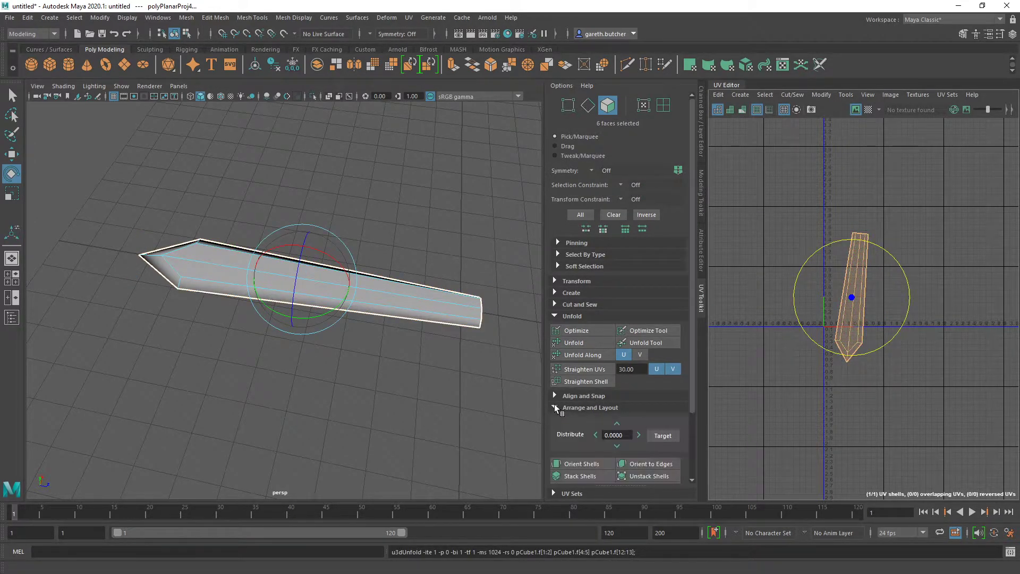
scroll(626, 426, "down", 3)
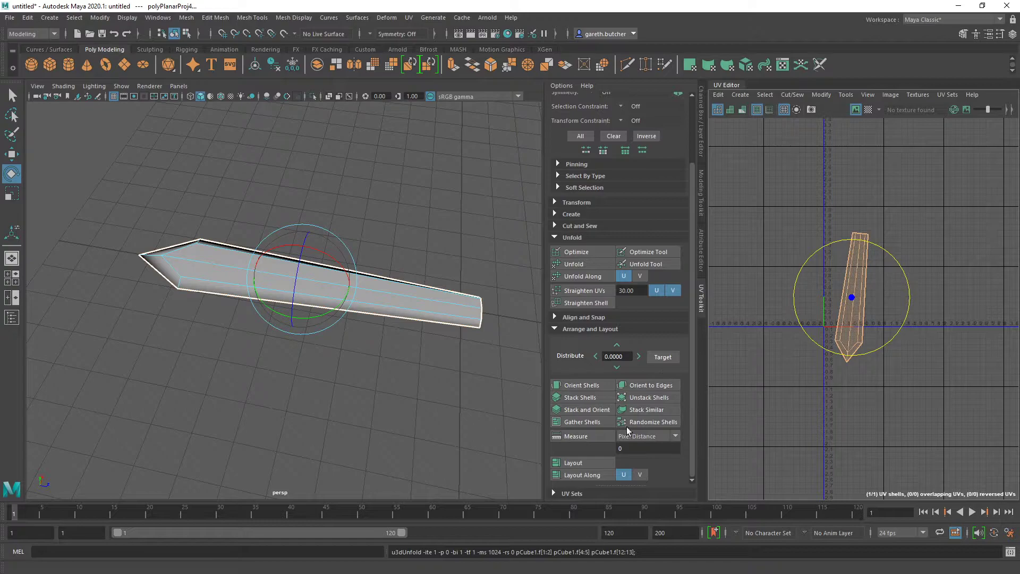
left_click(648, 387)
left_click(583, 389)
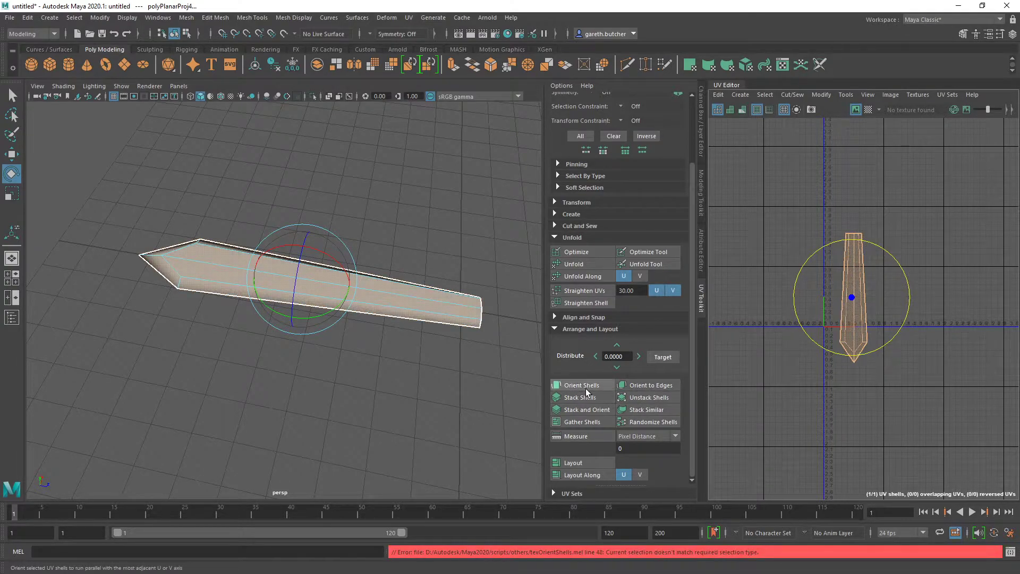
left_click_drag(897, 265, 761, 376)
left_click_drag(393, 386, 414, 242, "alt")
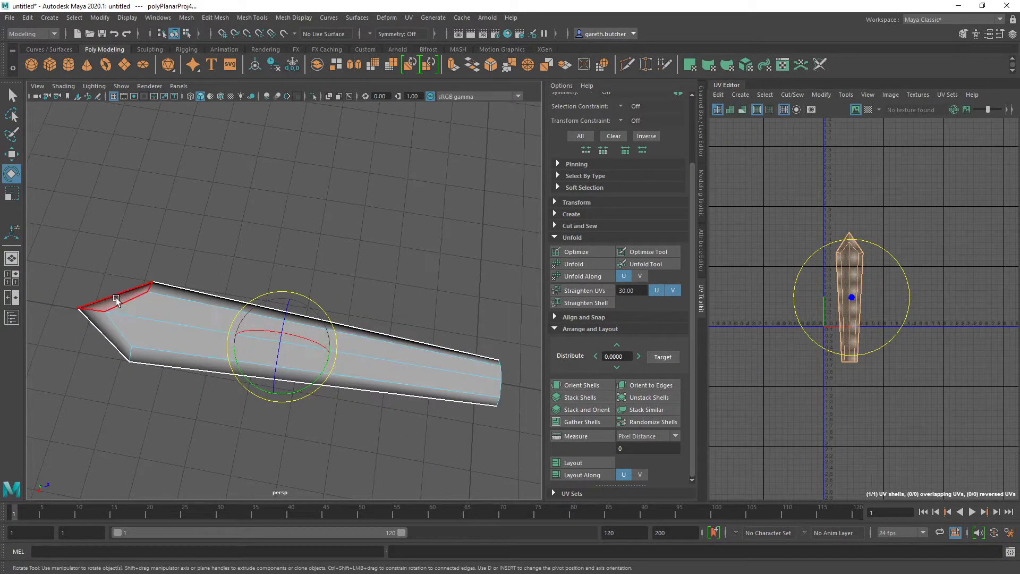
Select the six faces on the blade's other side, project planar UVs on them and unfold the resulting shell.
left_click(109, 324)
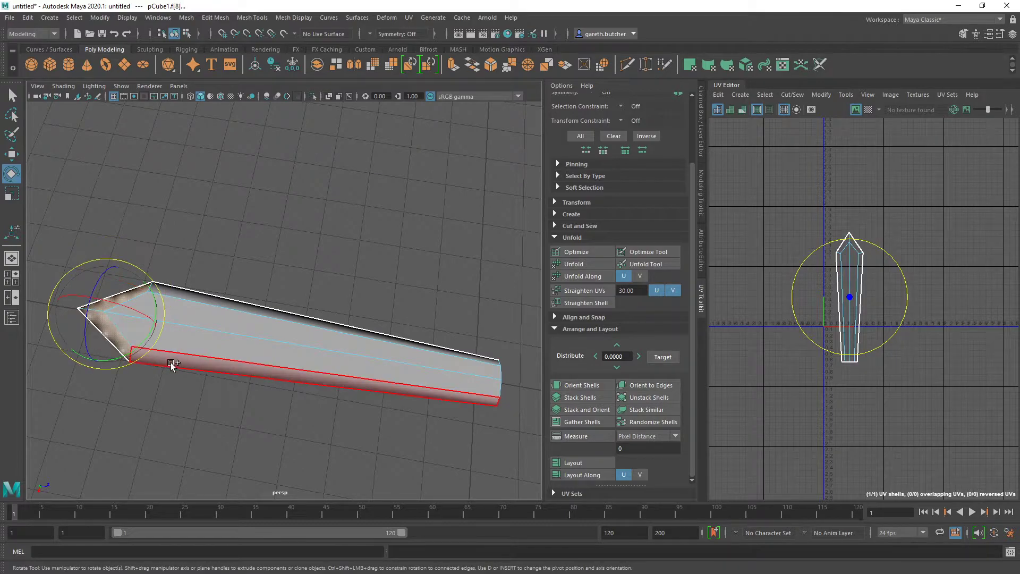
left_click(186, 358)
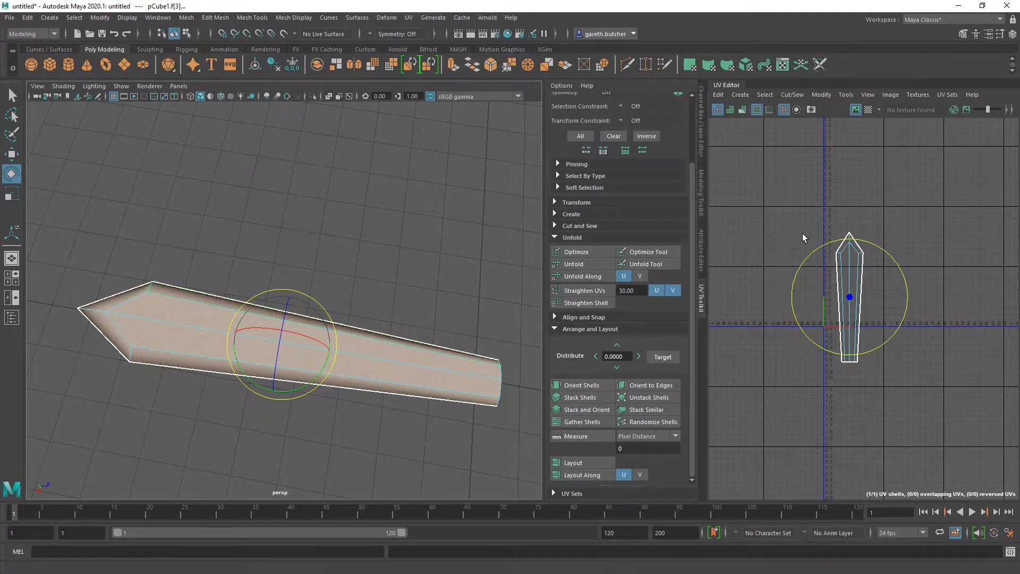
left_click(741, 95)
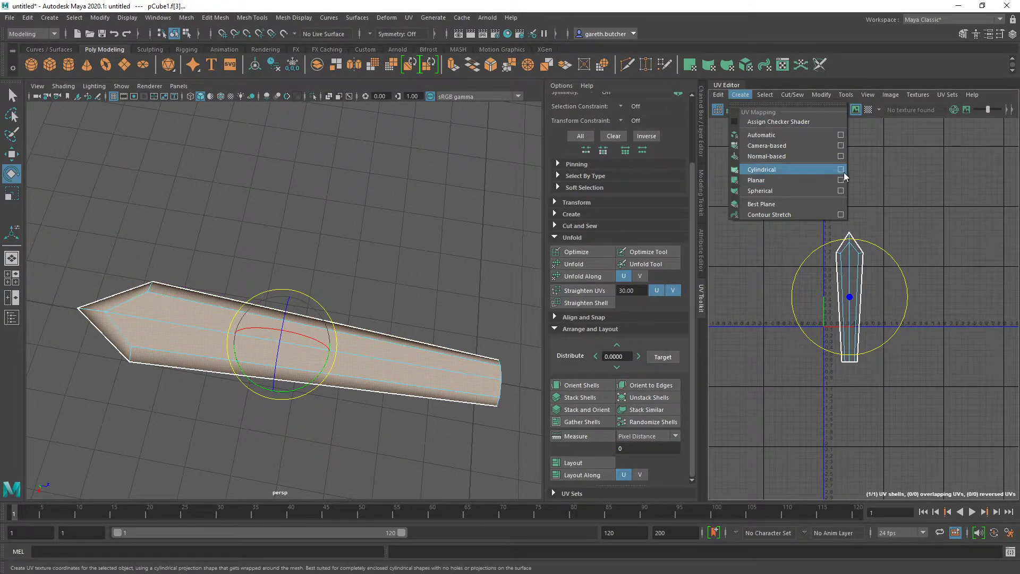
left_click(821, 181)
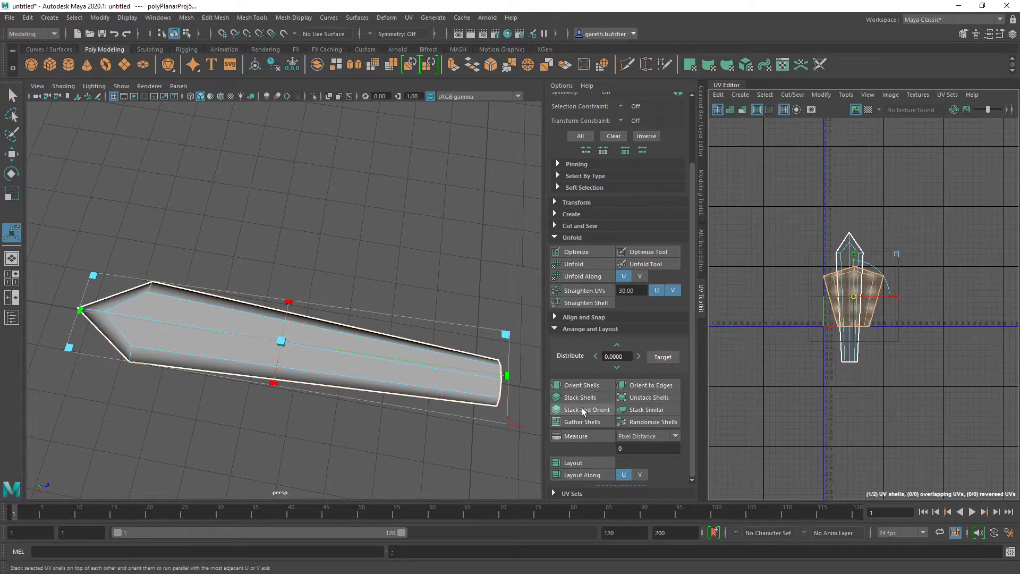
left_click(585, 266)
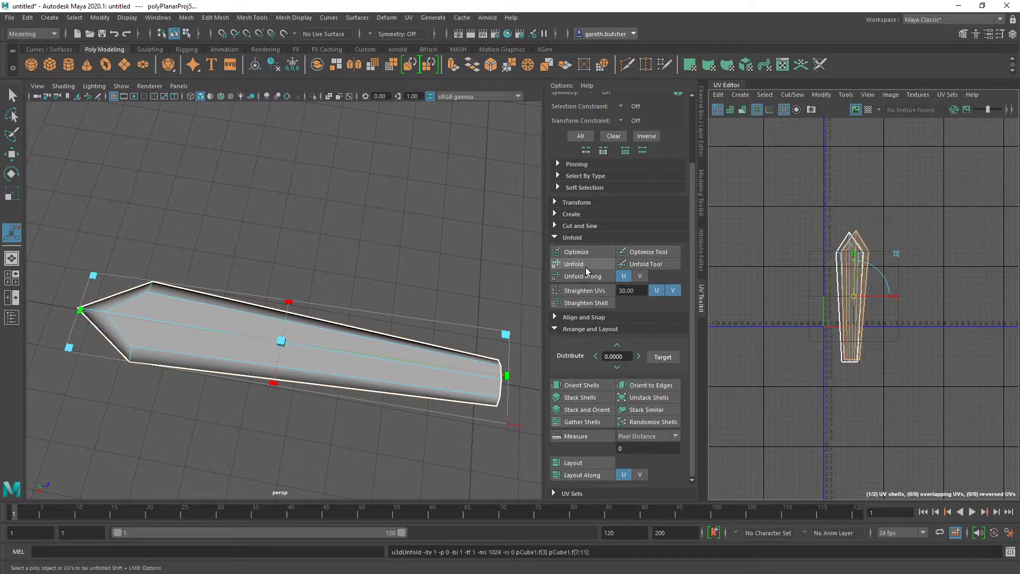
left_click(582, 384)
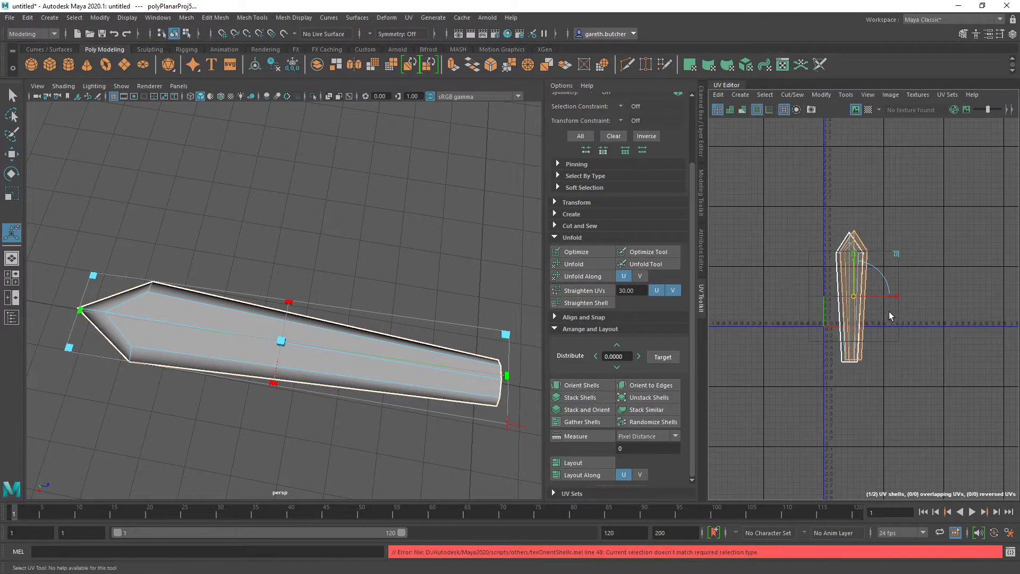
Move the unfolded UV shell just beside the first blade shell and show the checker texture on the model.
key("w")
left_click_drag(854, 297, 881, 300)
left_click(868, 109)
Select all eight triangular faces of the end cap at the blade's blunt end.
left_click_drag(357, 327, 463, 411, "alt")
left_click(455, 358)
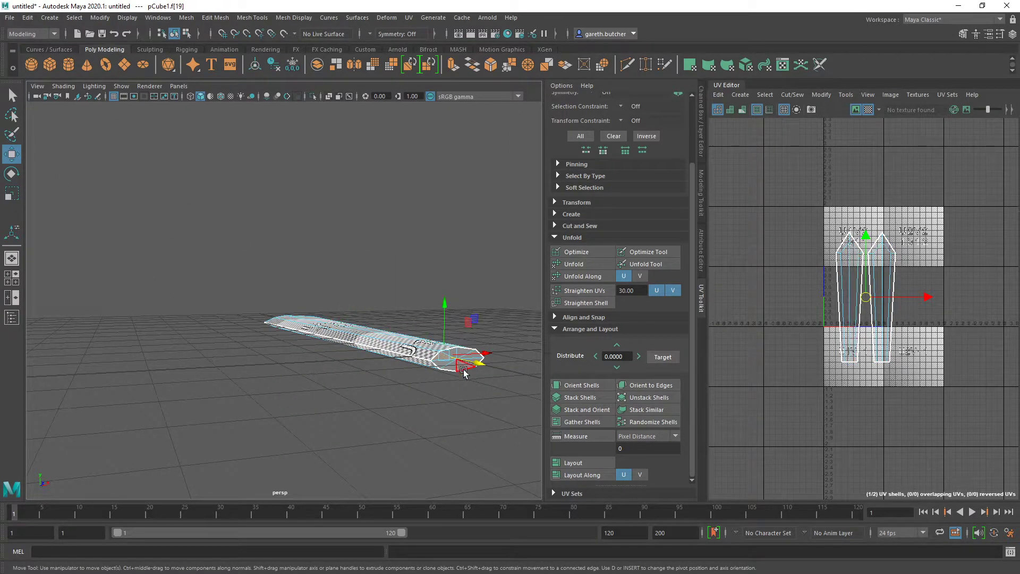
middle_click_drag(484, 399, 446, 388, "alt")
scroll(446, 388, "up", 3)
left_click(446, 363)
left_click(461, 363, "shift")
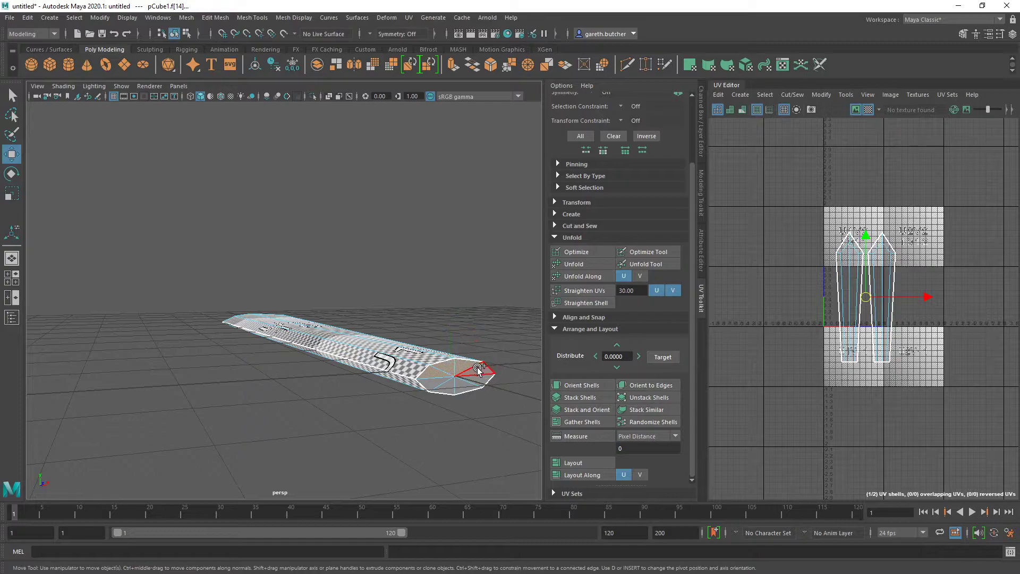
left_click(463, 373)
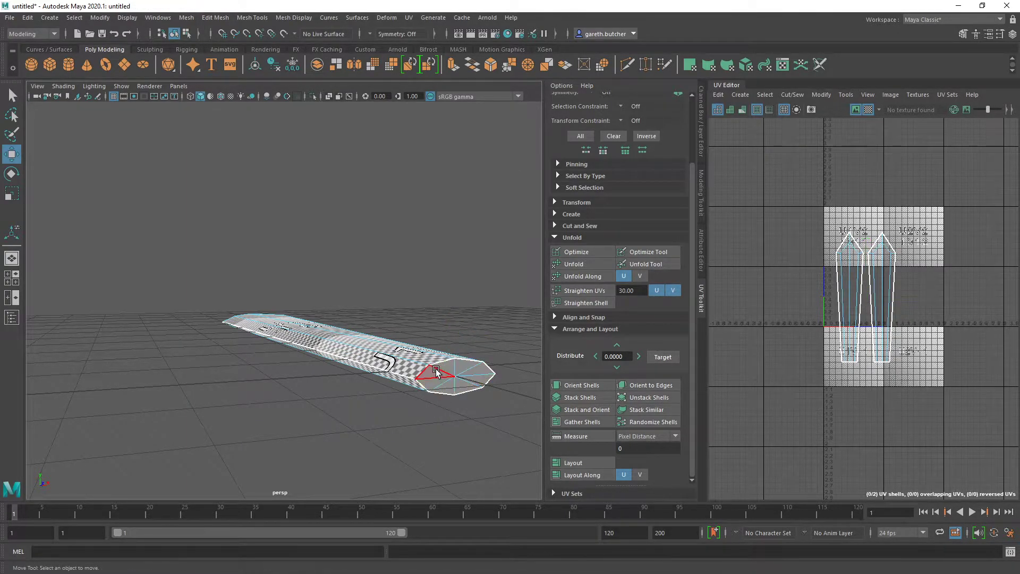
left_click(449, 367)
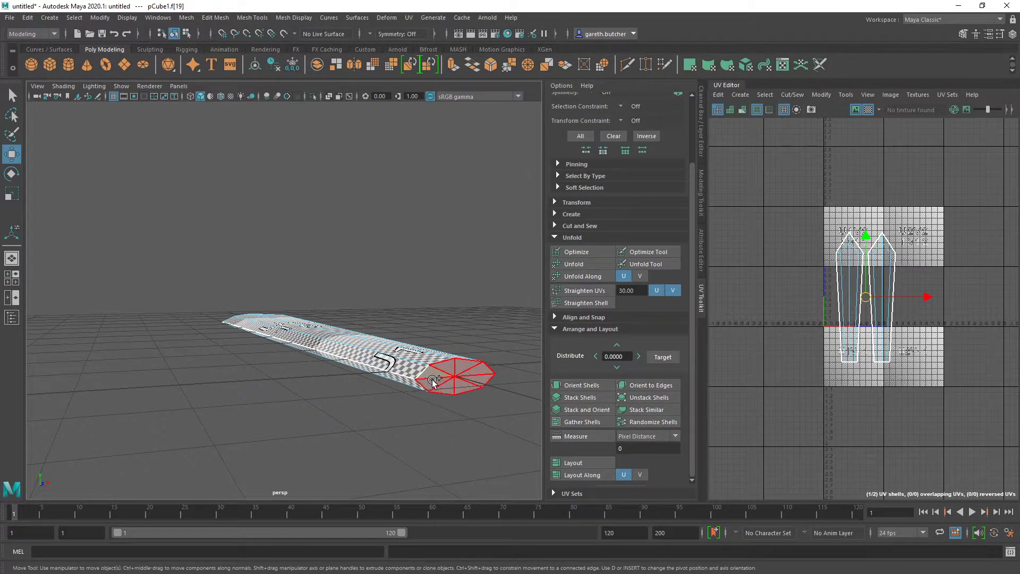
left_click(433, 381)
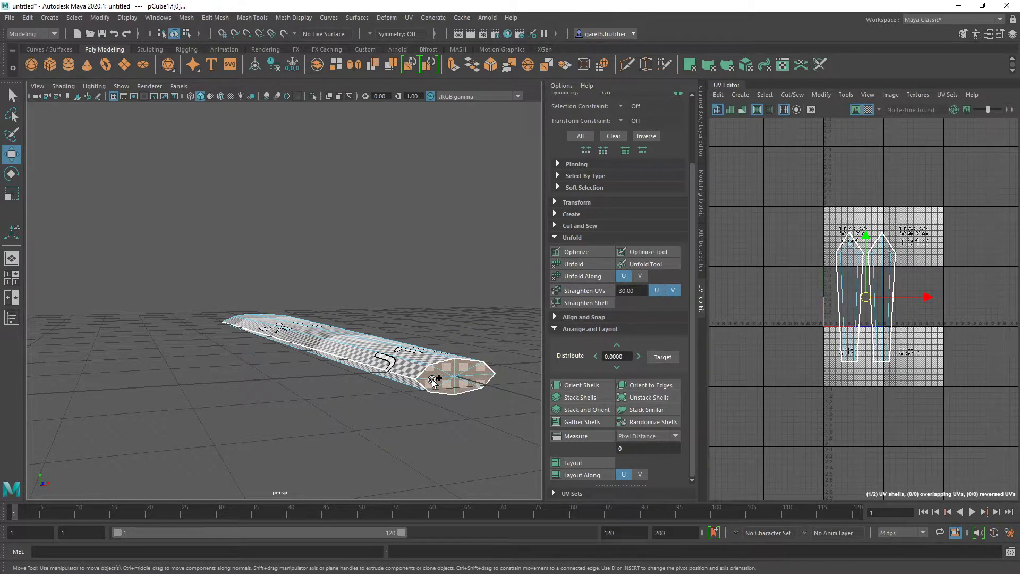
Planar-project and unfold the end cap's UVs, move its shell clear of the two blade shells, and hide the checker texture.
left_click(743, 94)
left_click(767, 176)
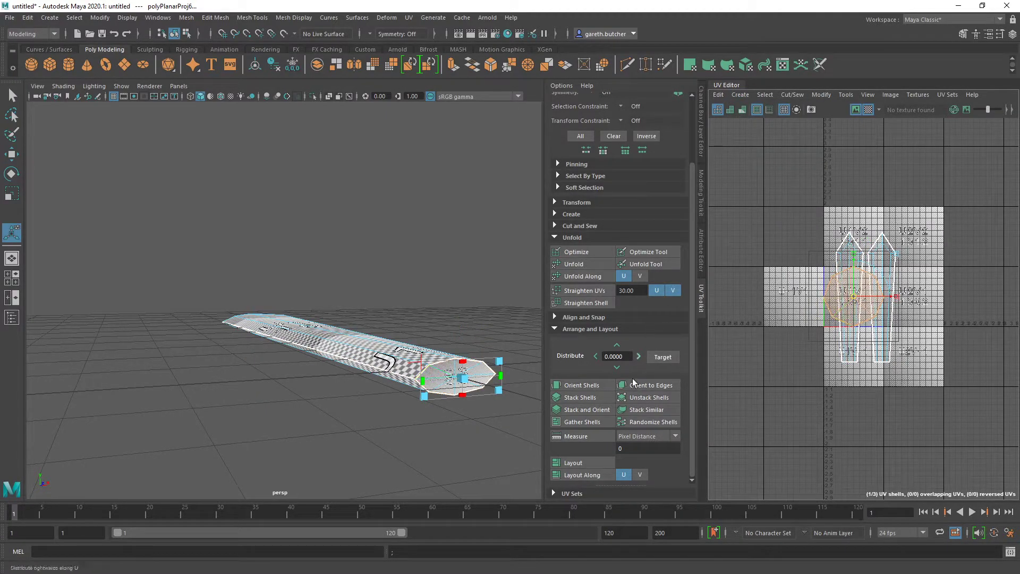
left_click(592, 266)
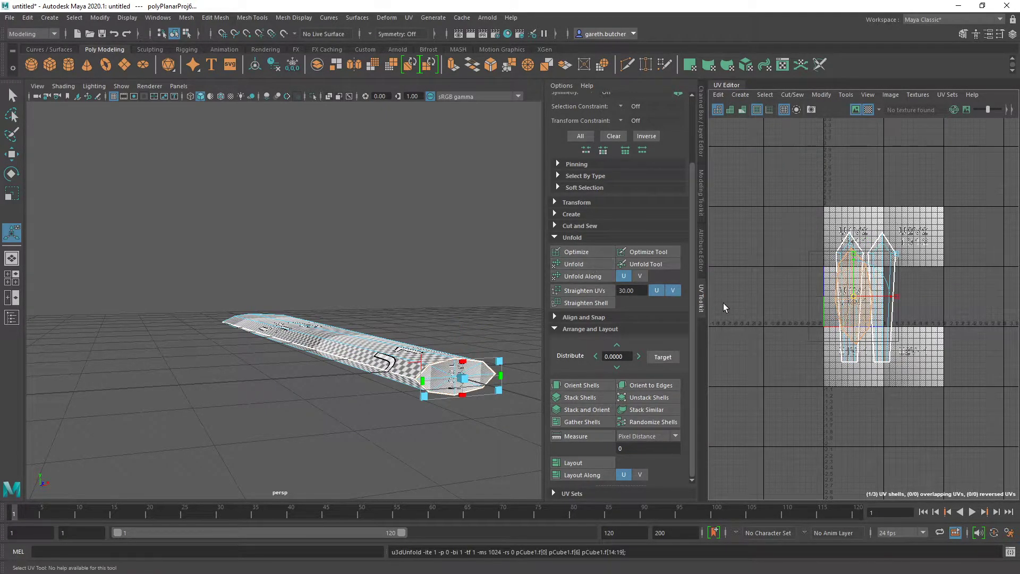
key("w")
left_click_drag(901, 300, 861, 298)
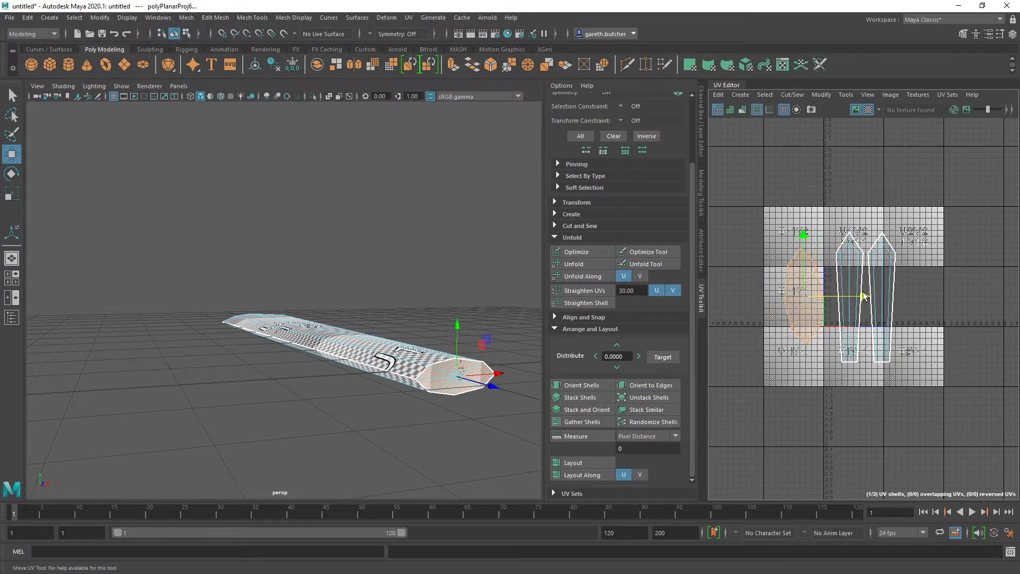
left_click(868, 110)
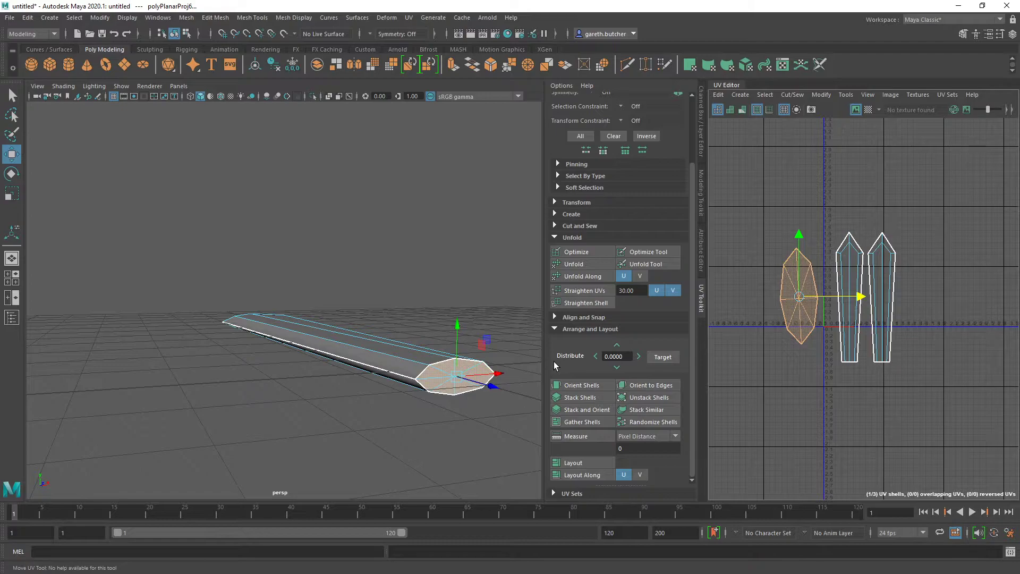
Review the Unfold UVs options without applying them, and deselect the end cap's shell.
left_click(584, 264, "shift")
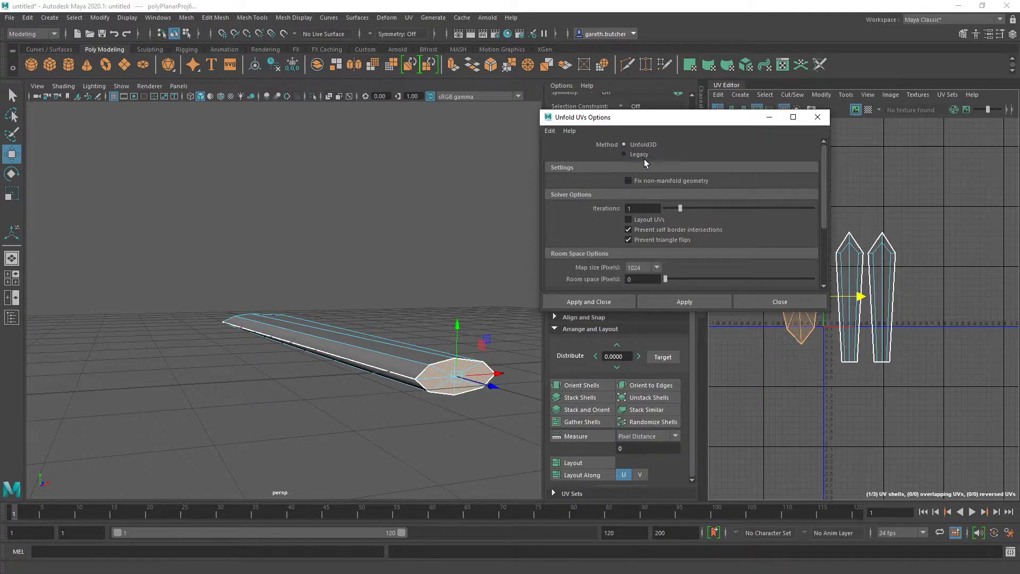
left_click(753, 301)
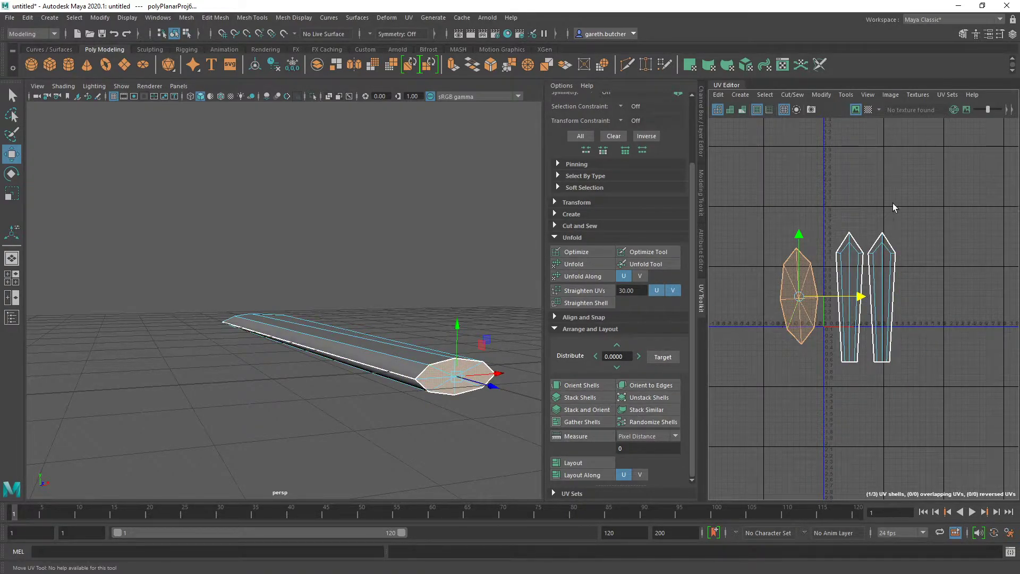
left_click(904, 368)
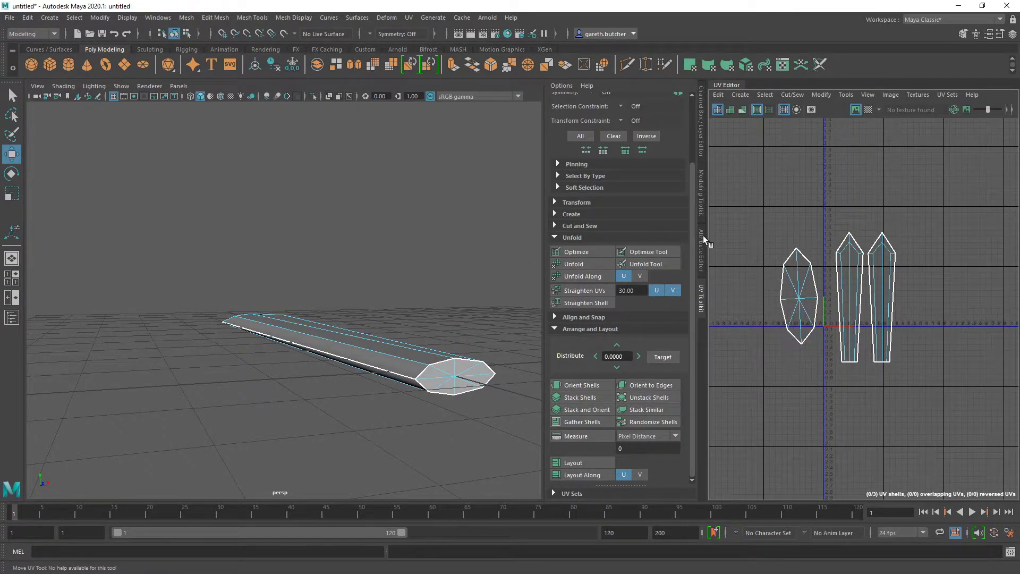
Select the end cap's UV shell and get its texel density at a map size of 512.
scroll(584, 327, "up", 3)
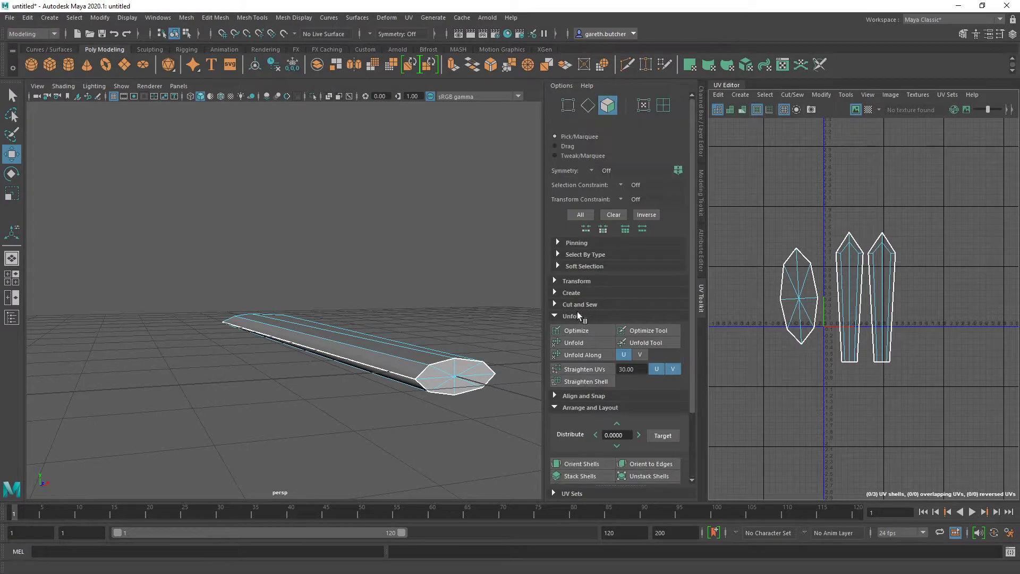
left_click(556, 282)
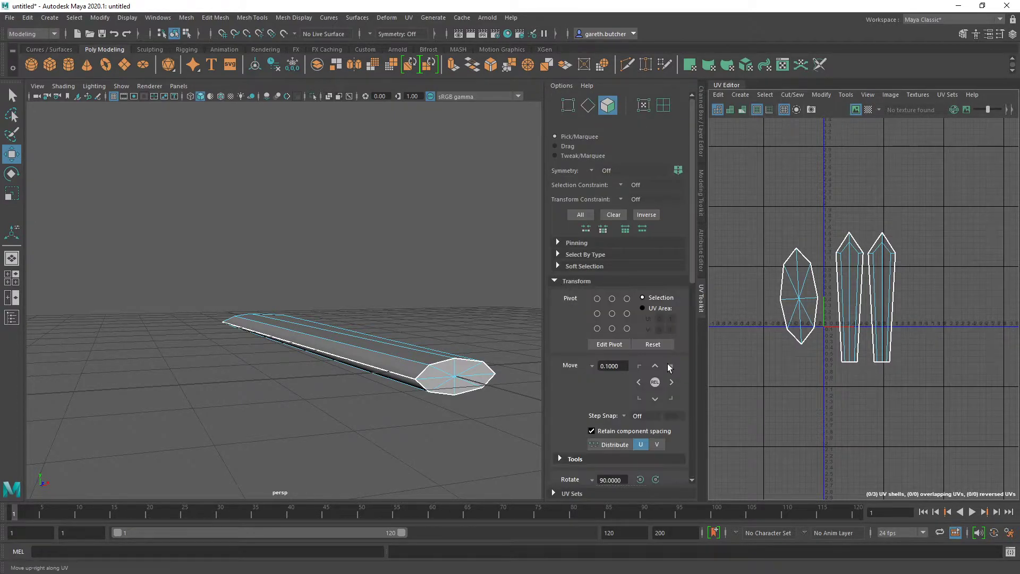
scroll(665, 360, "down", 10)
scroll(588, 447, "down", 3)
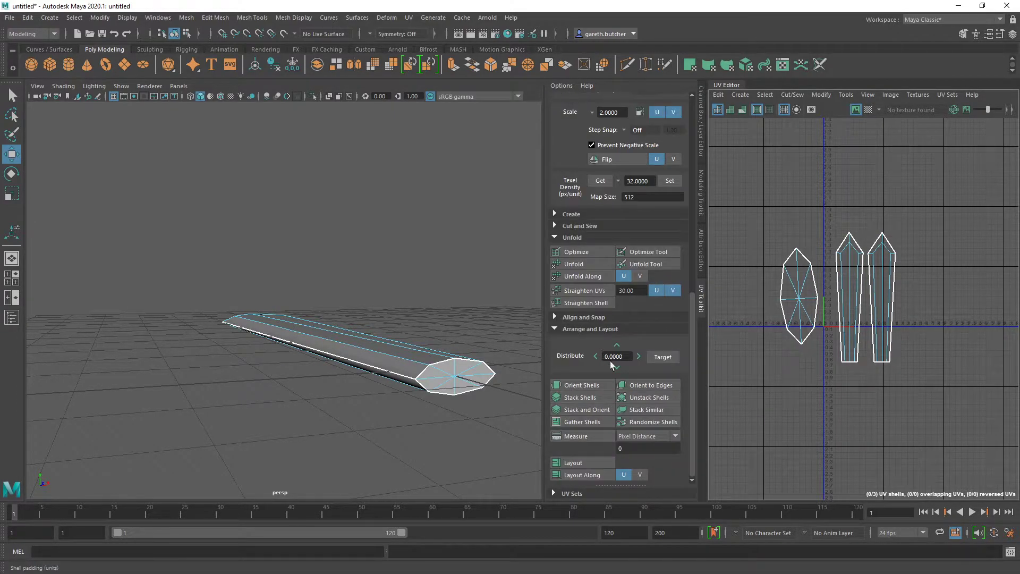
scroll(692, 376, "up", 3)
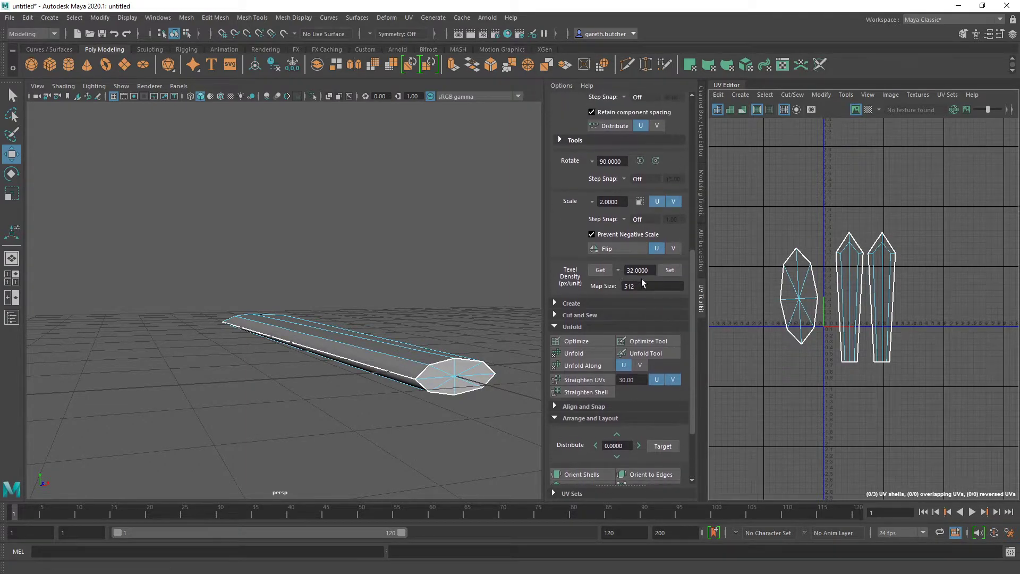
left_click(795, 301)
left_click(802, 279)
right_click_drag(803, 282, 768, 273)
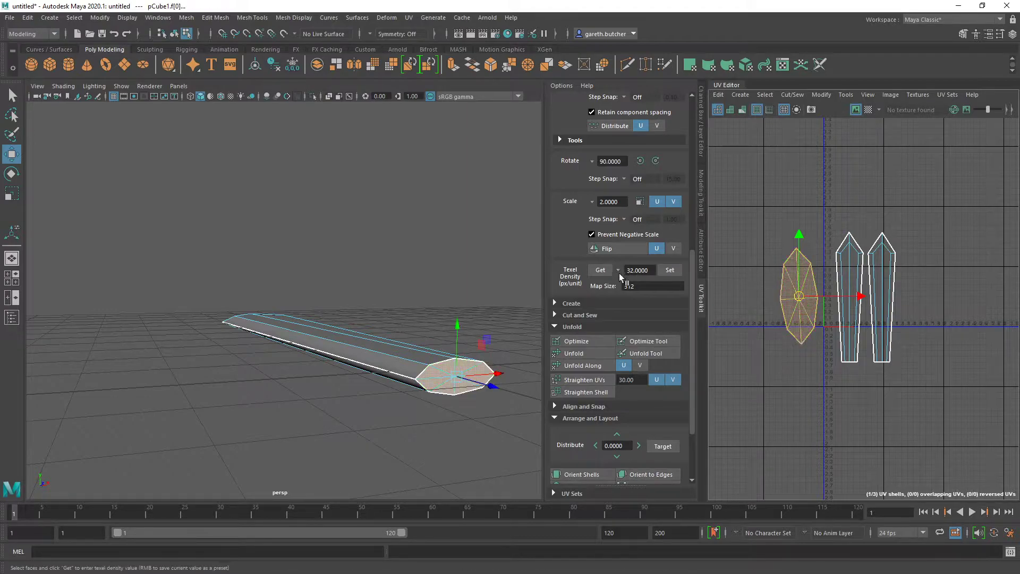
left_click(600, 273)
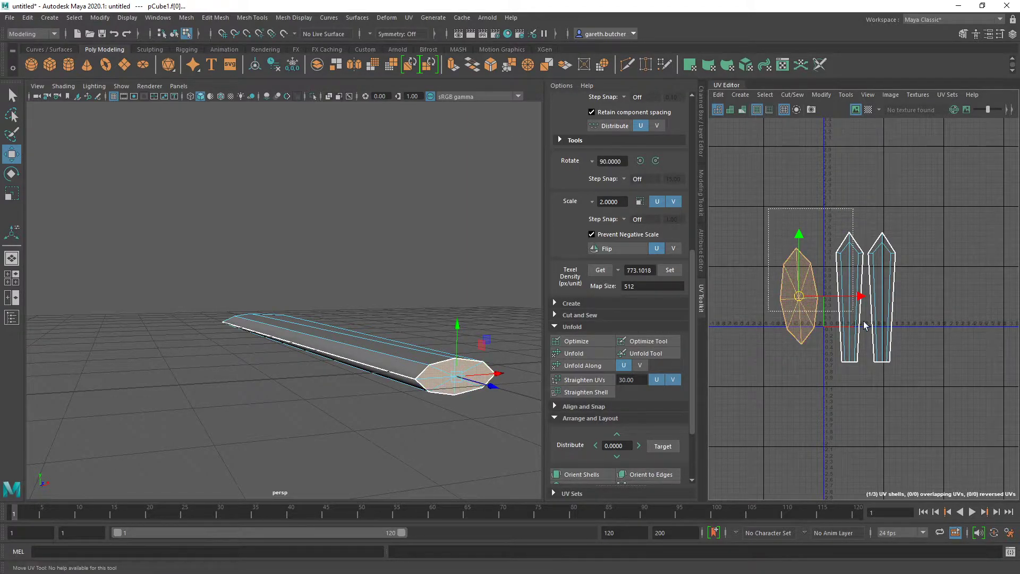
Apply the sampled texel density to all three UV shells and scale them down together to fit within the UV tile.
left_click_drag(770, 224, 900, 361)
left_click(671, 270)
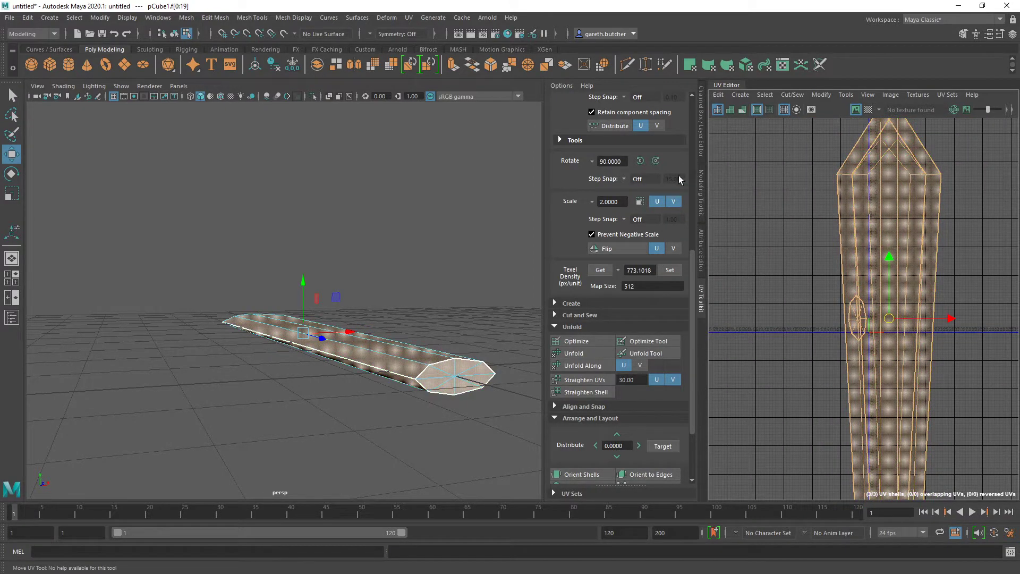
key("r")
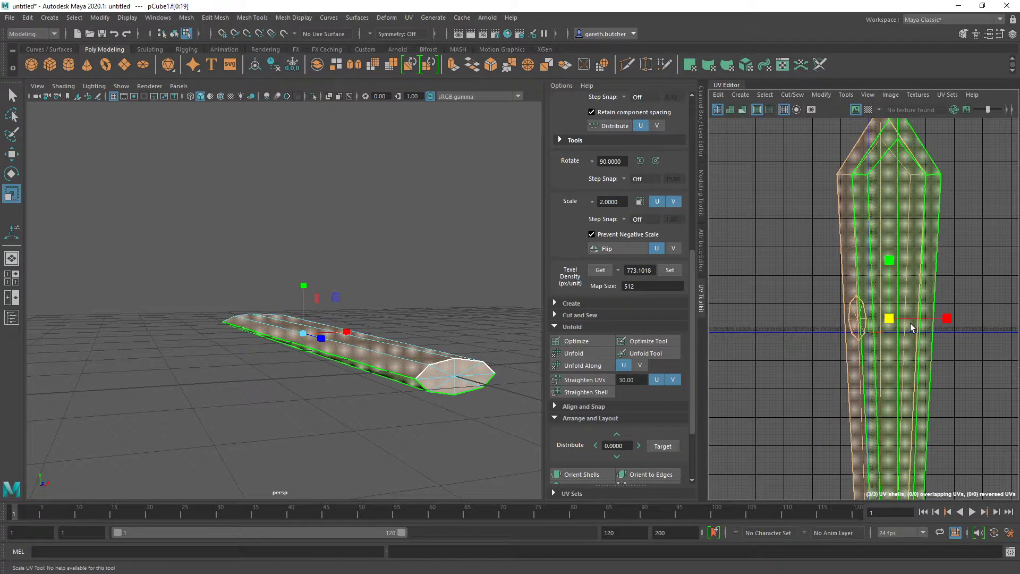
left_click_drag(889, 319, 840, 349)
scroll(887, 307, "up", 3)
scroll(901, 320, "up", 5)
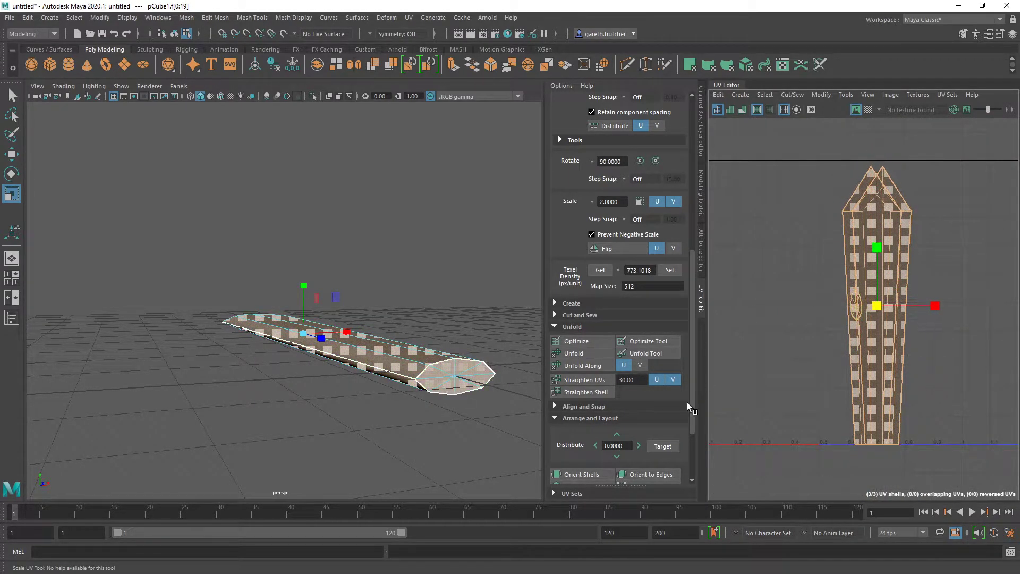
Lay out the three UV shells along U and check the texture scale with a brief checker preview.
scroll(675, 400, "down", 3)
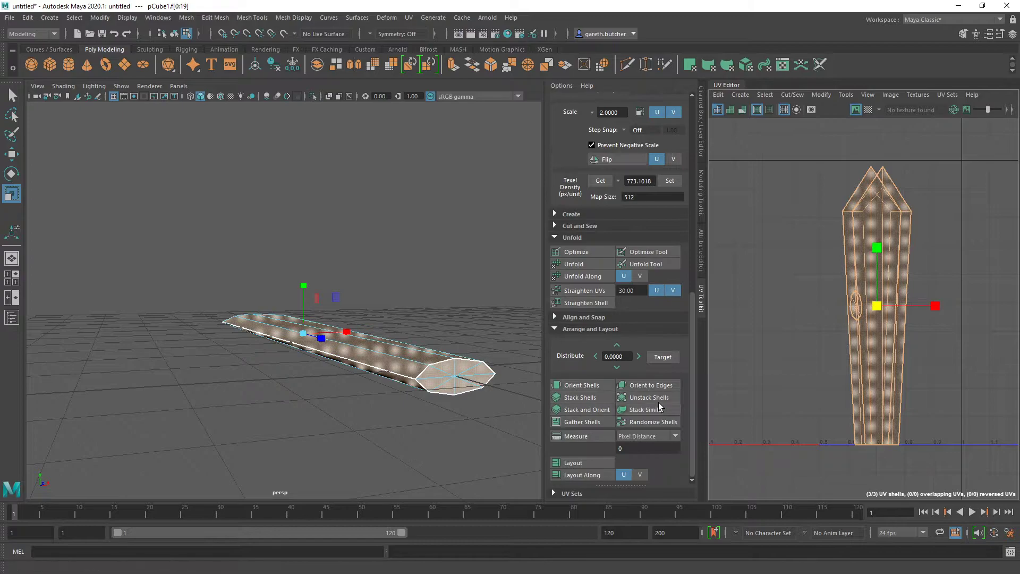
left_click(594, 474)
scroll(839, 354, "down", 3)
left_click(764, 414)
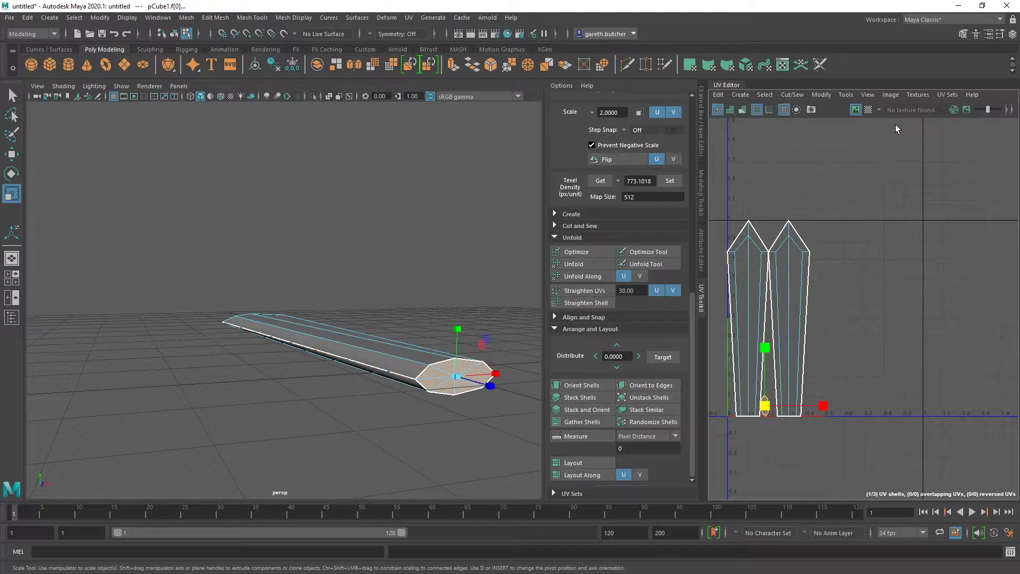
left_click(868, 109)
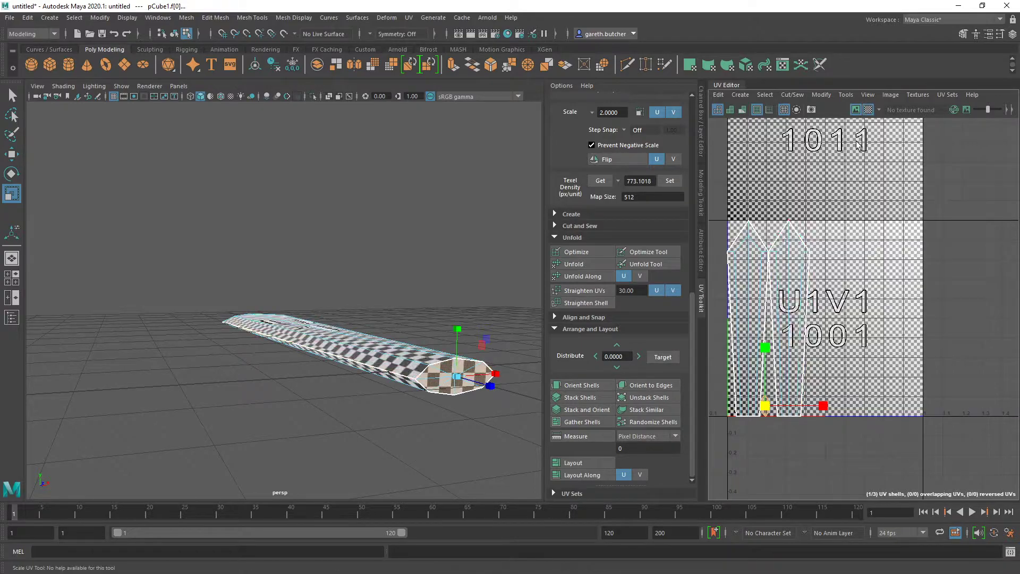
left_click(868, 109)
Select all three UV shells and scale them down slightly to leave a margin at the tile border.
key("w")
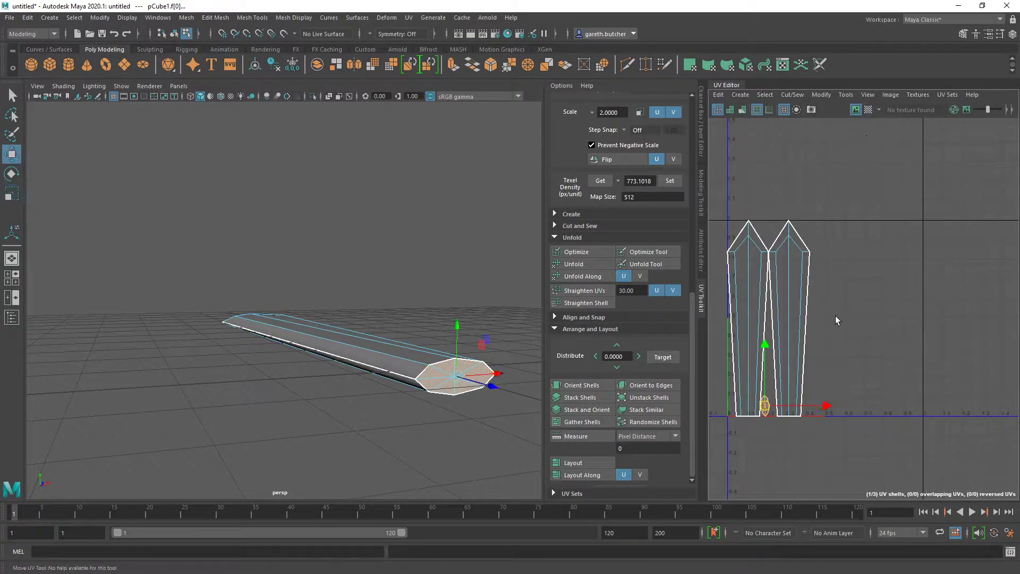
left_click_drag(730, 206, 825, 449)
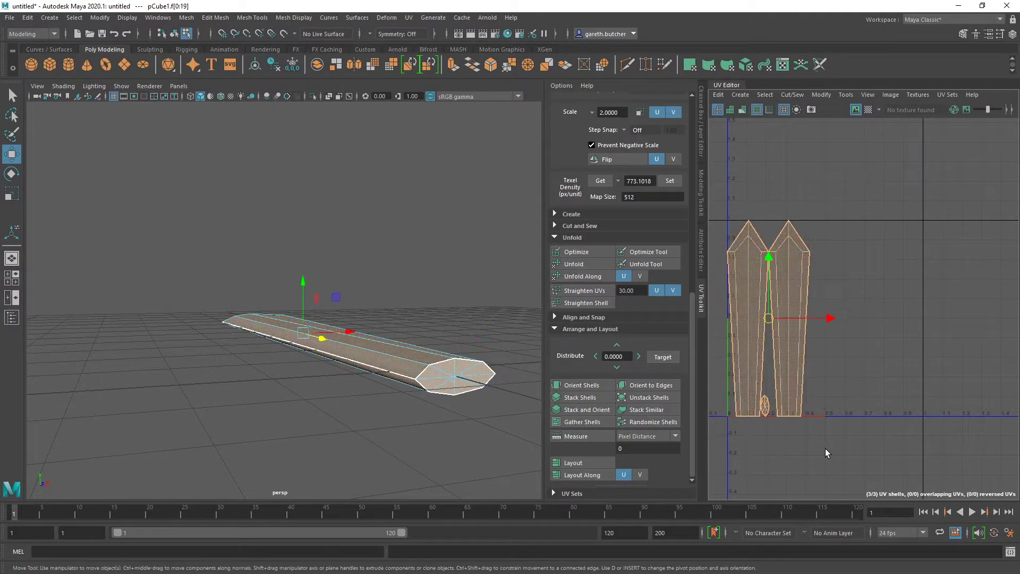
key("r")
left_click_drag(769, 324, 766, 323)
Centre the end cap's small UV shell in the gap between the lower ends of the two blade shells.
left_click(769, 401)
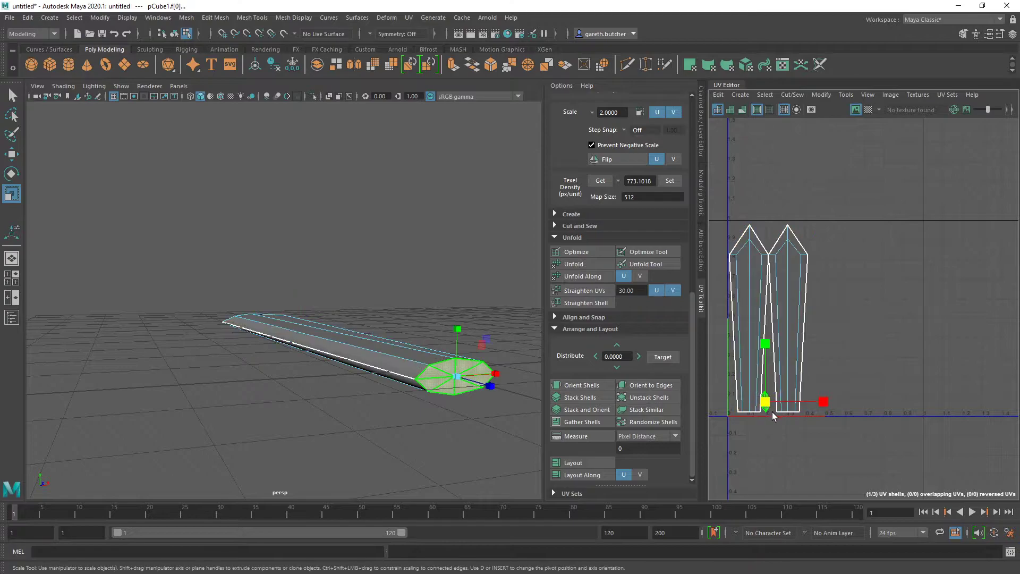
key("w")
left_click(849, 346)
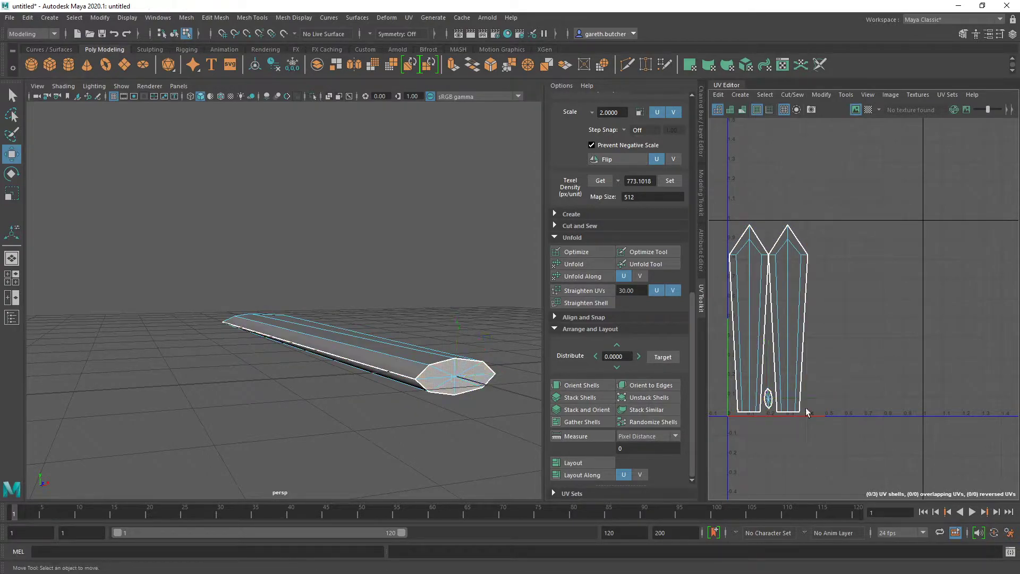
left_click_drag(481, 397, 497, 412, "alt")
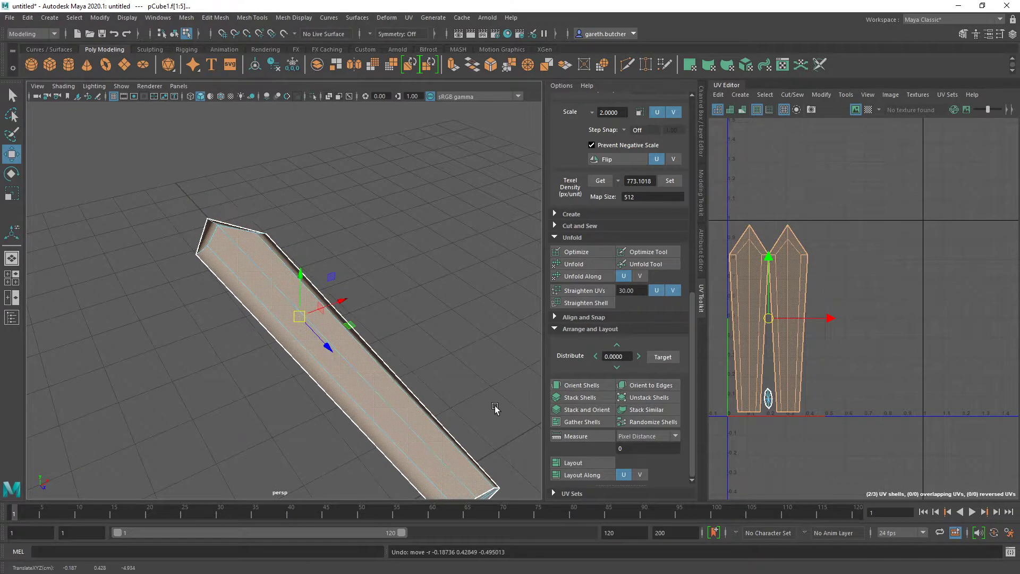
Create a polygon cylinder, turn it to lie along the blade's axis, and slim and stretch it into a handle behind the blade's base.
left_click(497, 413)
left_click_drag(512, 357, 505, 319, "alt")
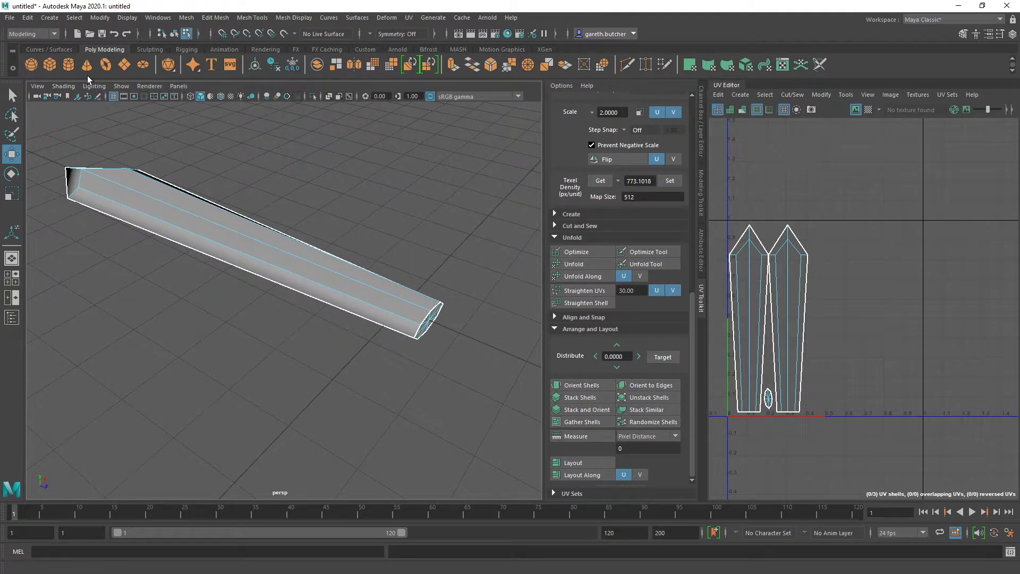
left_click(70, 65)
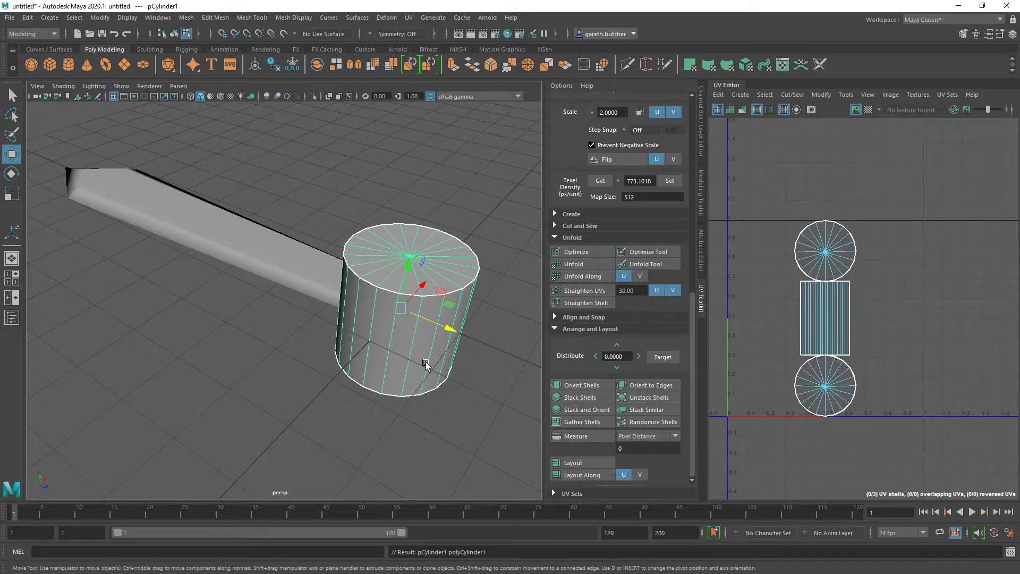
key("e")
left_click_drag(448, 307, 538, 375)
key("r")
key("w")
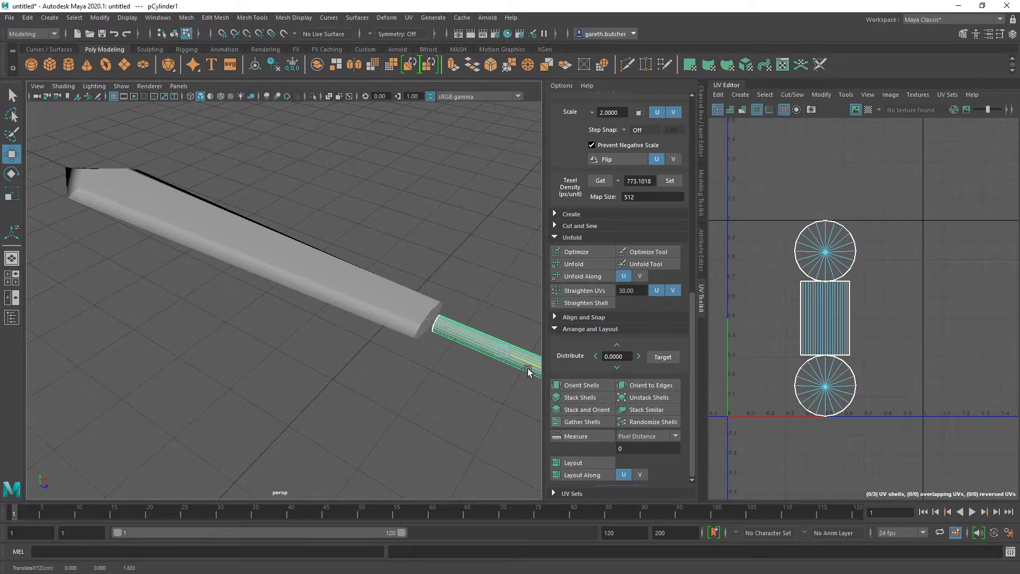
scroll(520, 366, "down", 3)
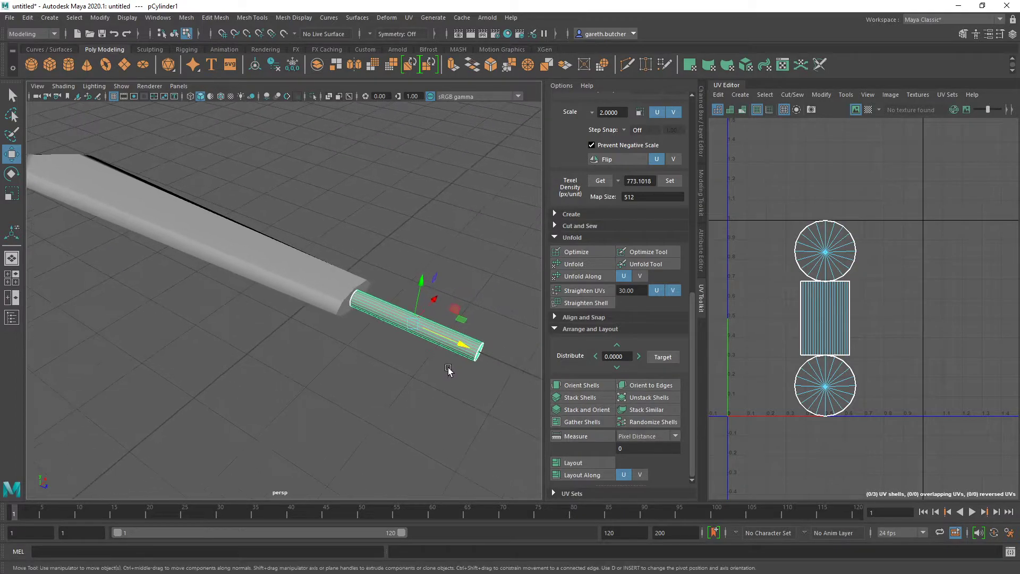
Shorten the handle cylinder along its length and move it back so its front end meets the blade's base.
key("r")
left_click_drag(405, 311, 389, 313)
key("w")
left_click_drag(467, 346, 445, 337)
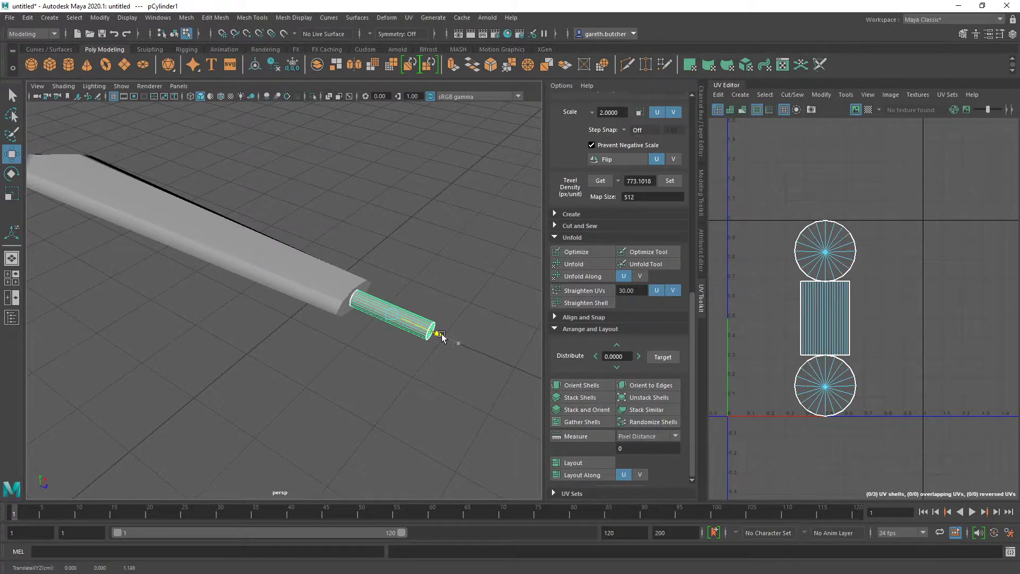
left_click_drag(441, 336, 440, 335)
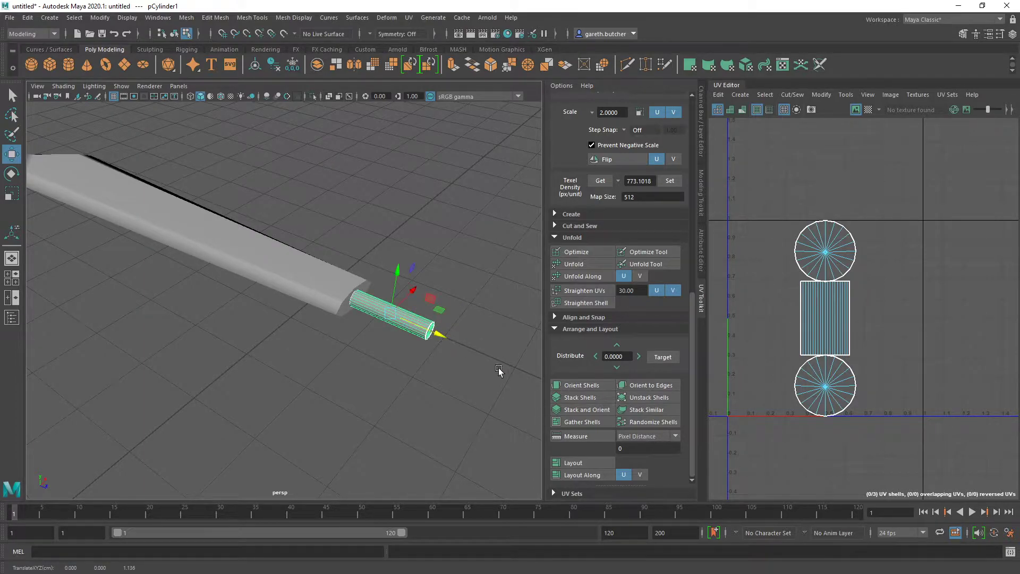
Insert an edge loop around the handle close to its blade end with Multi-Cut.
left_click(703, 205)
left_click(591, 397)
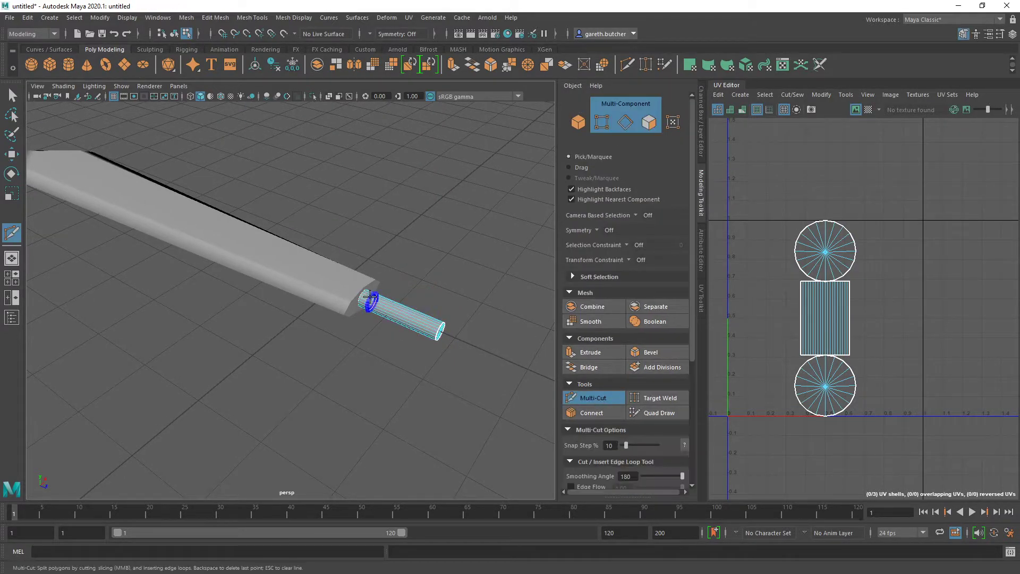
right_click_drag(370, 270, 375, 298)
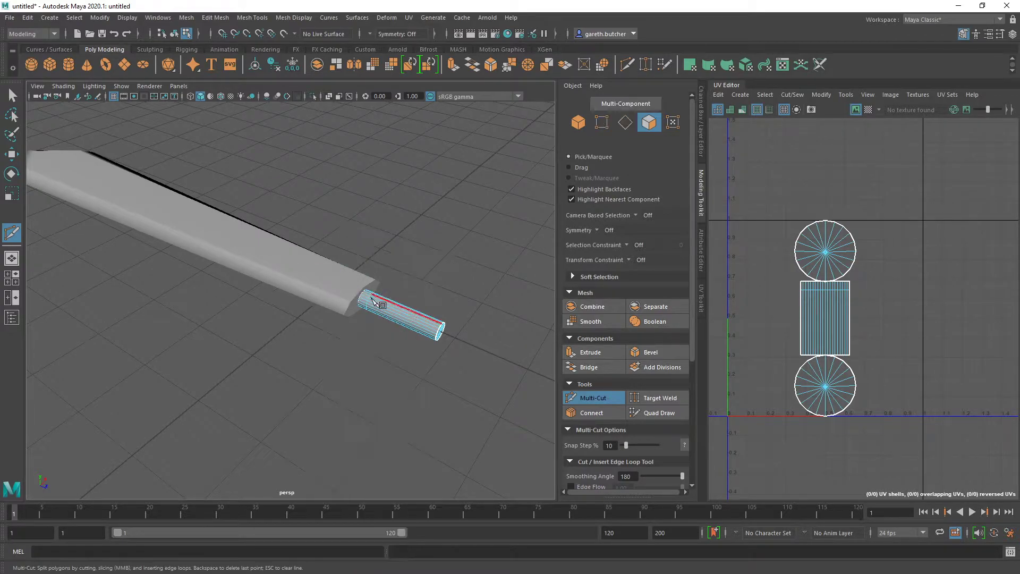
left_click(609, 402)
Extrude the ring of faces at the handle's blade end and scale it outward into a wide, flat crossguard.
double_click(363, 304)
left_click(363, 319)
scroll(365, 310, "up", 5)
double_click(441, 303)
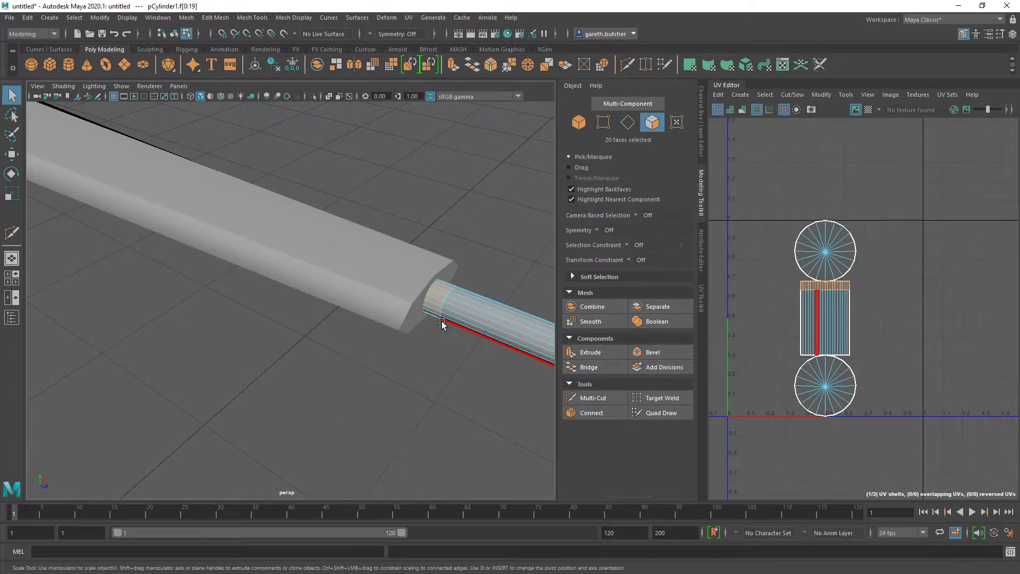
key("r")
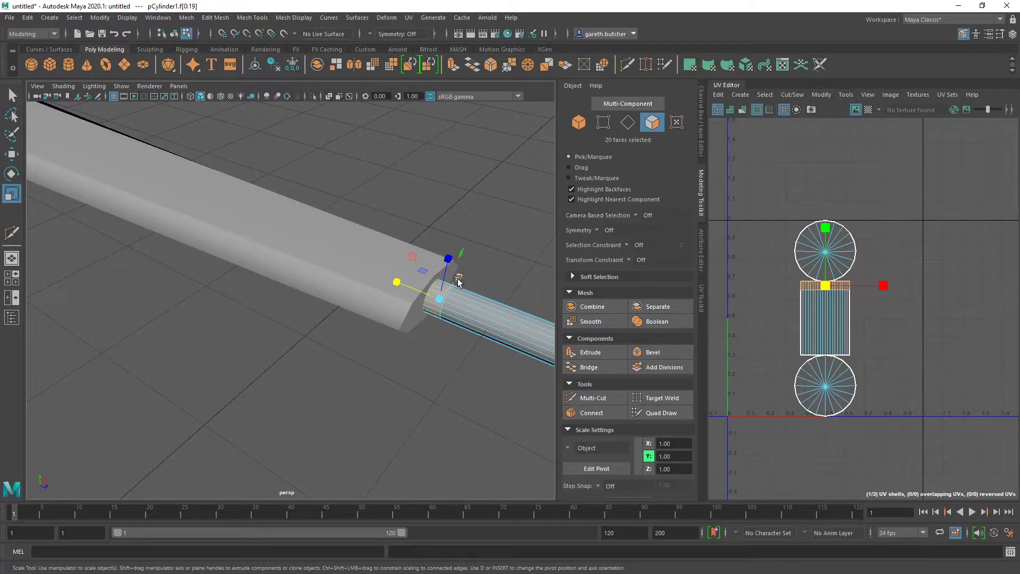
left_click_drag(459, 281, 583, 111, "shift")
left_click_drag(449, 261, 436, 219)
left_click_drag(434, 214, 478, 383, "alt")
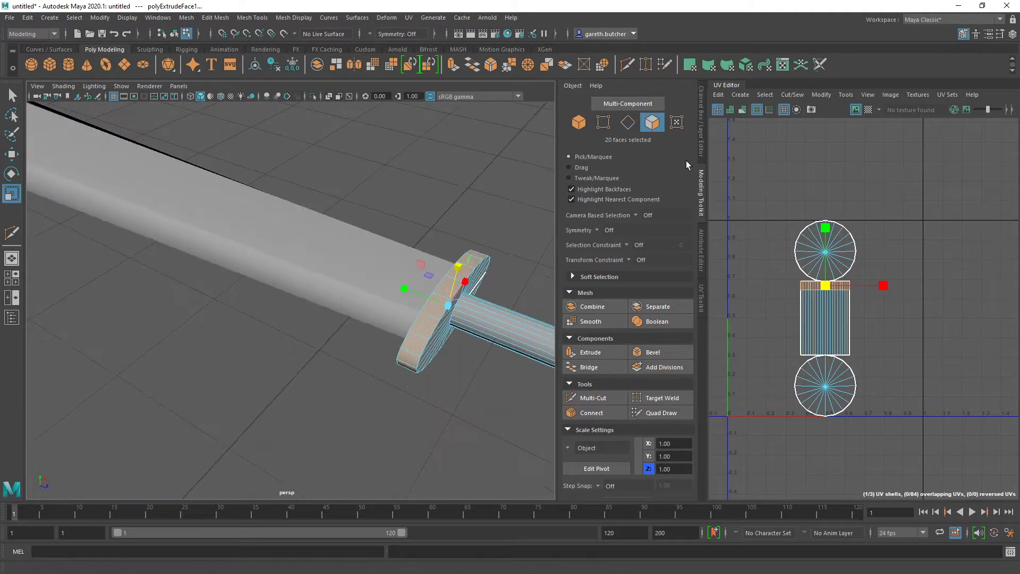
left_click(702, 136)
left_click(701, 250)
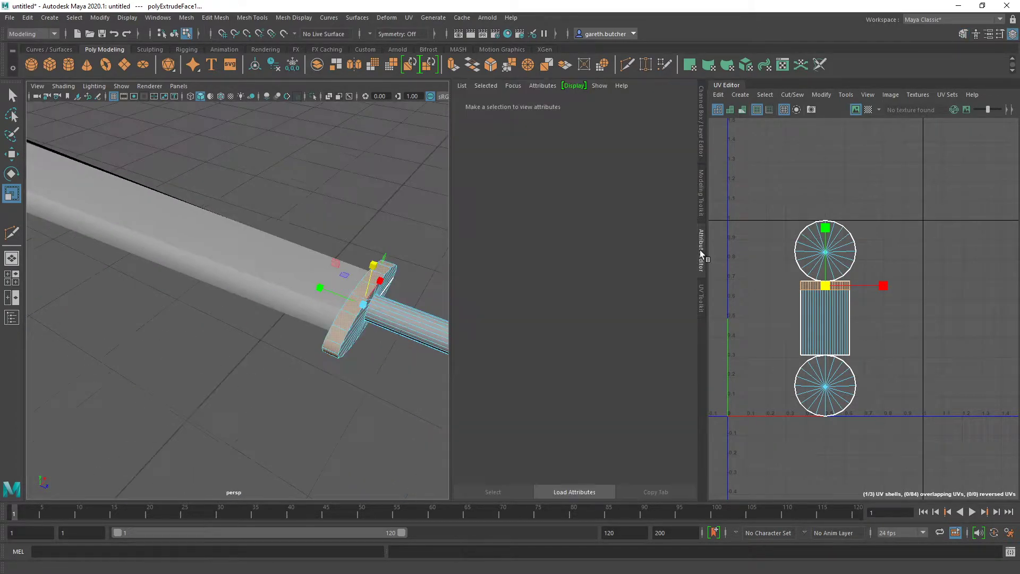
left_click(699, 201)
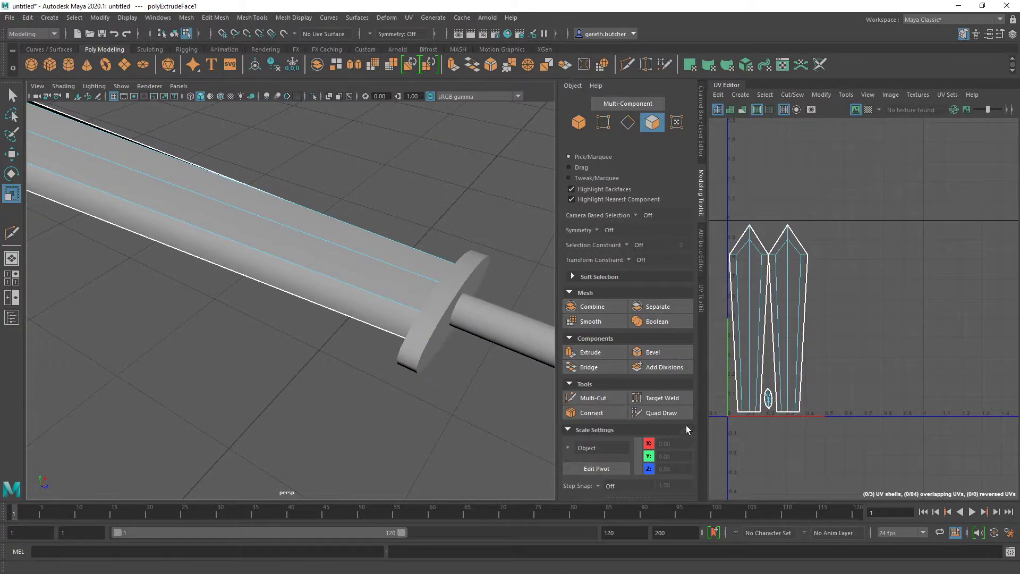
Try to combine the blade and handle meshes while working in face selection mode.
double_click(489, 327)
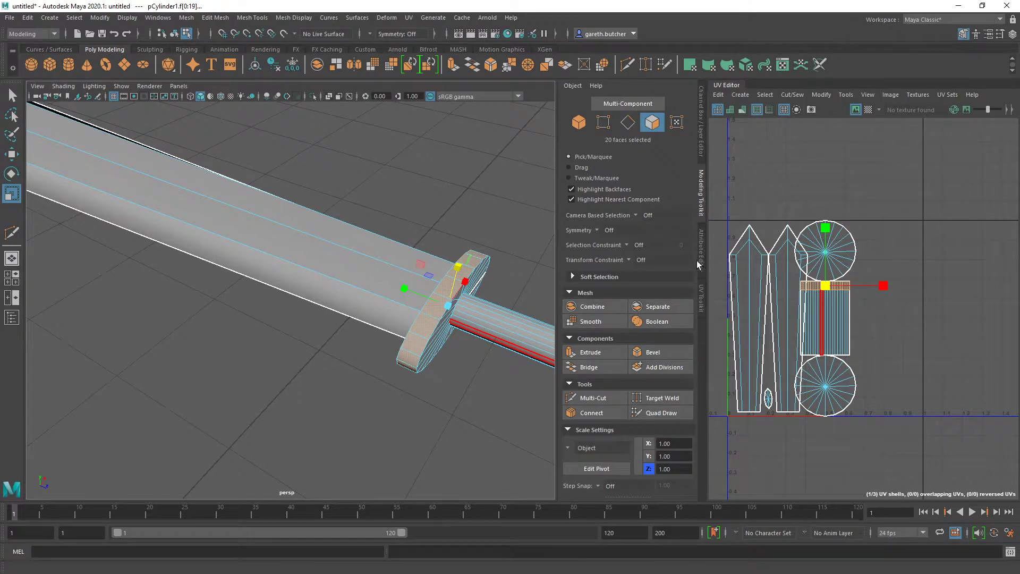
left_click(606, 309)
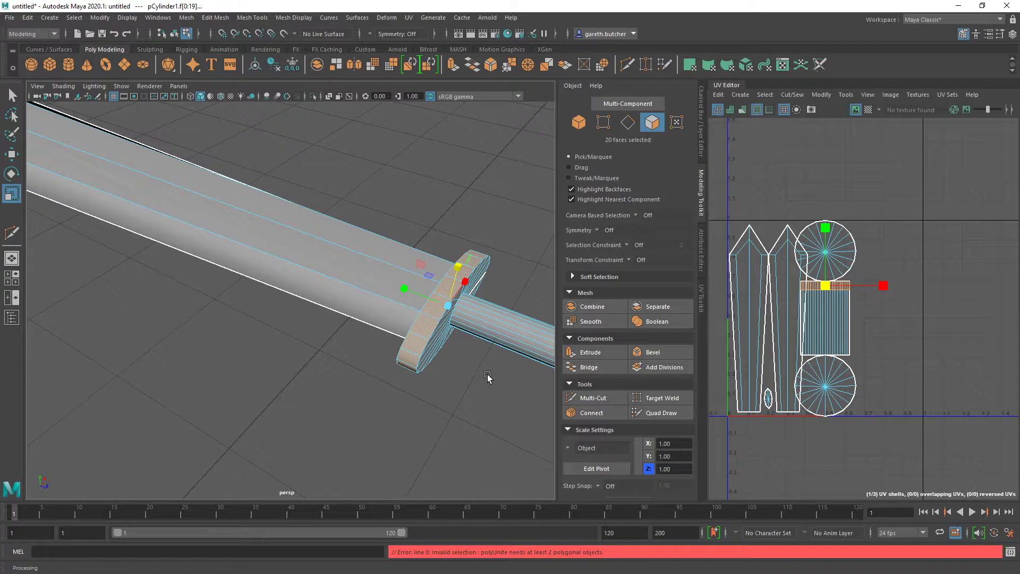
left_click(481, 379)
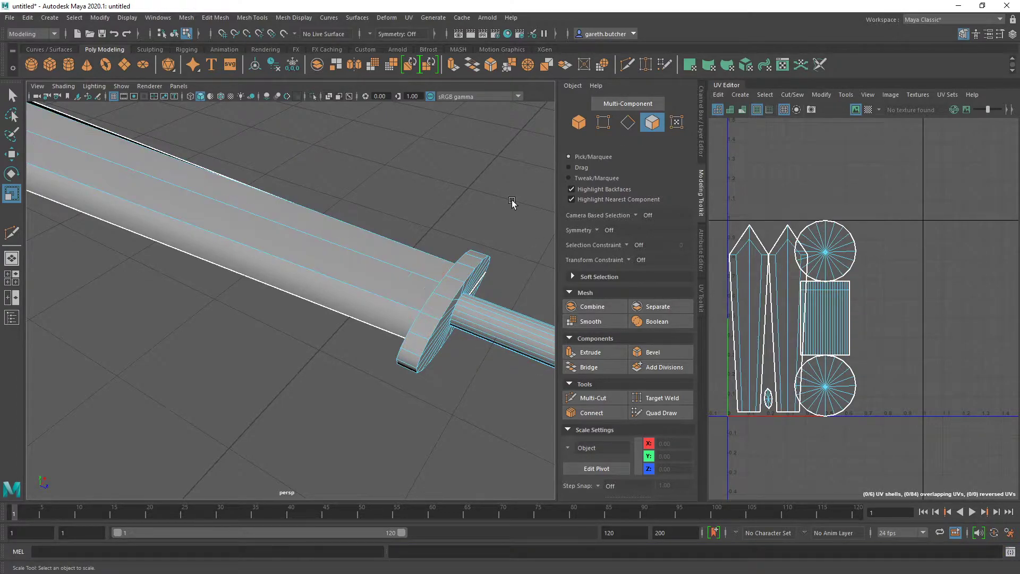
Return to object selection, select both the handle with its guard and the blade, and combine them into one mesh.
right_click_drag(515, 177, 538, 163)
left_click(480, 196)
left_click(447, 309)
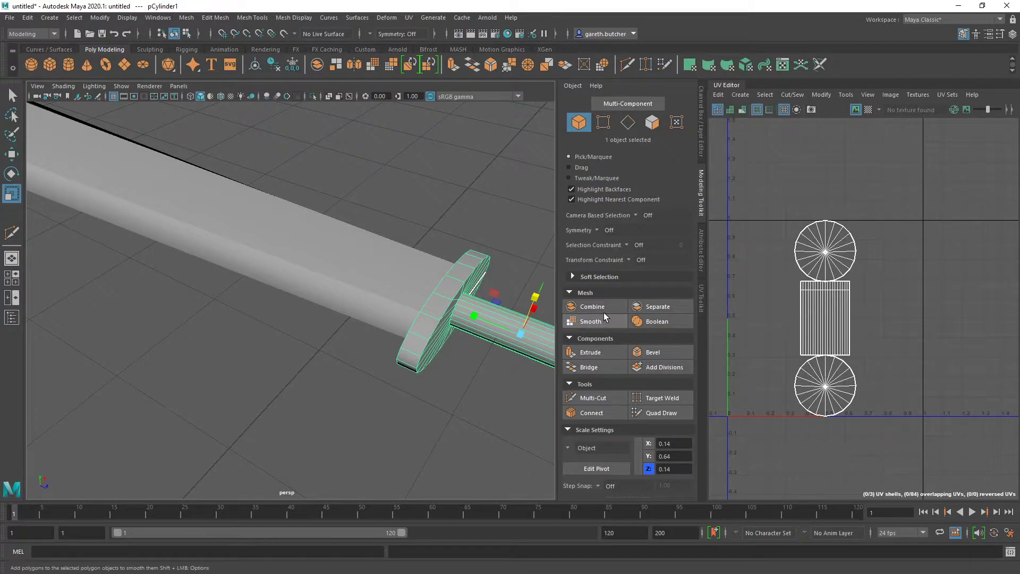
left_click(590, 307)
left_click(377, 299, "shift")
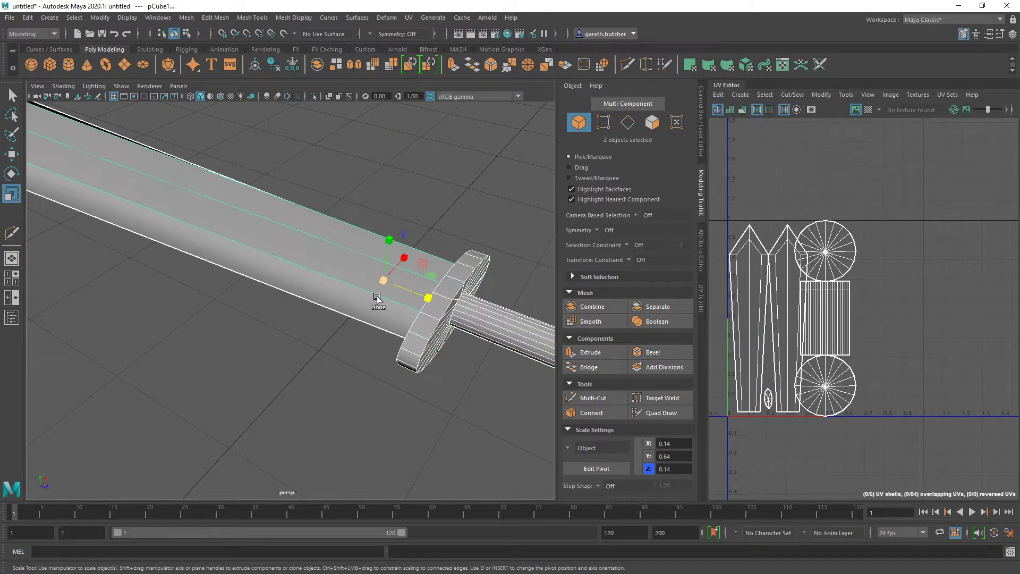
left_click(606, 310)
left_click(506, 378)
left_click(466, 316)
left_click_drag(477, 361, 434, 364, "alt")
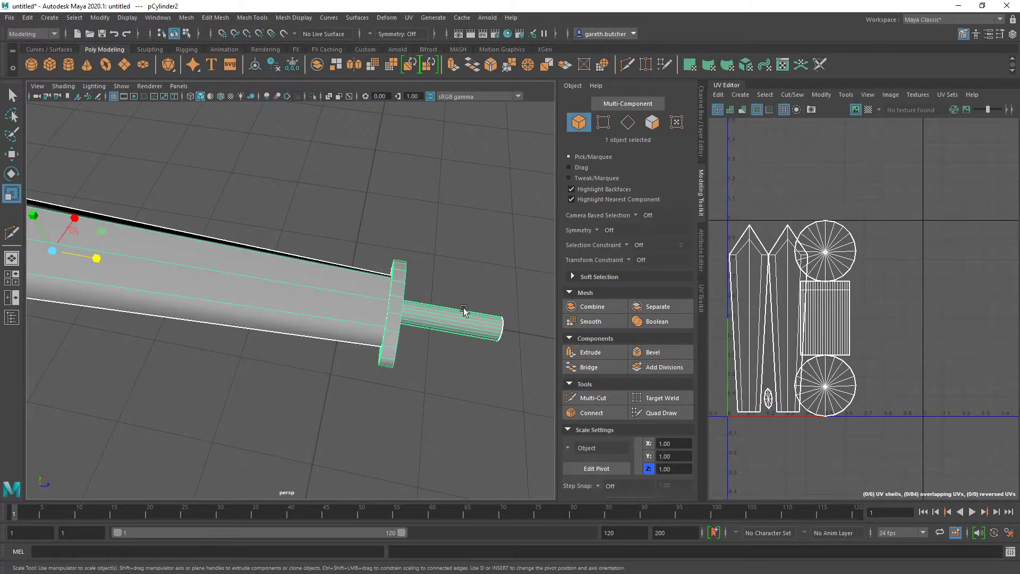
Select the handle's three UV shells and move them along U until they clear the blade shells.
right_click(851, 357)
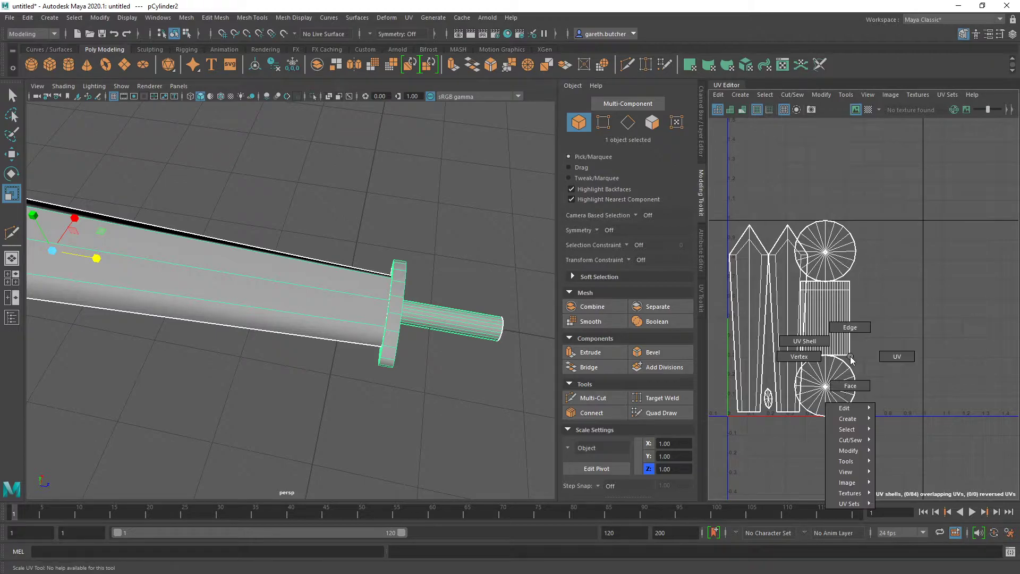
left_click(817, 343)
left_click(823, 366)
left_click(835, 311, "shift")
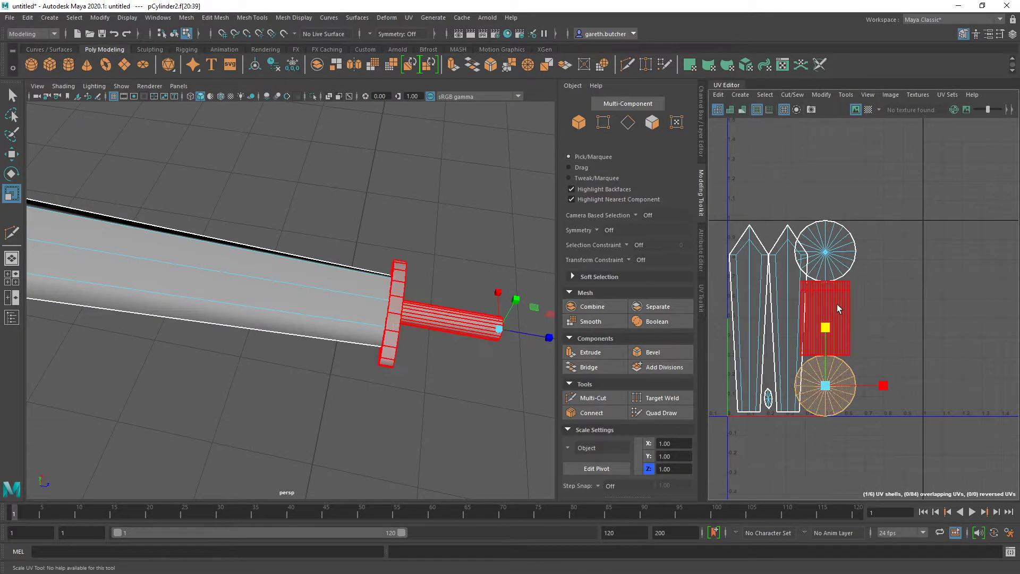
left_click(838, 252, "shift")
key("w")
left_click_drag(872, 321, 894, 324)
left_click(502, 366)
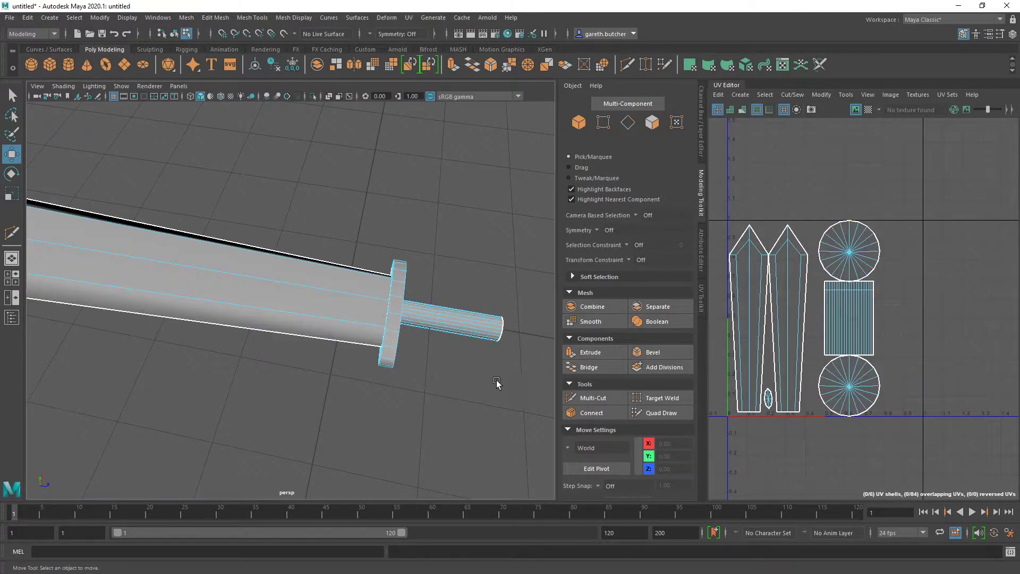
Delete the UVs of the handle's rectangular side shell and its two circular cap shells.
left_click_drag(496, 381, 436, 351, "alt")
left_click(867, 340)
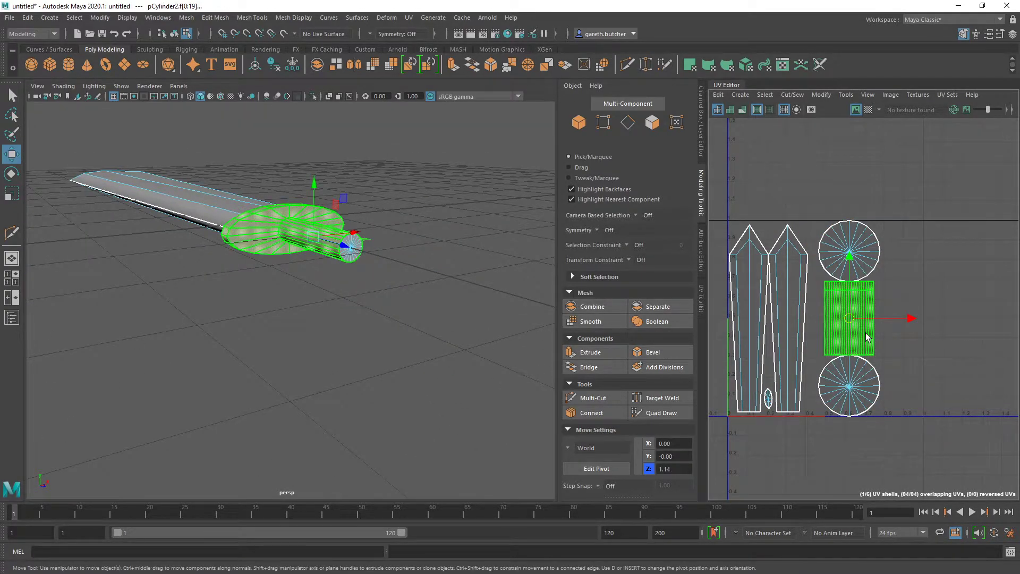
key("Delete")
left_click(870, 273)
left_click(860, 371, "shift")
key("Delete")
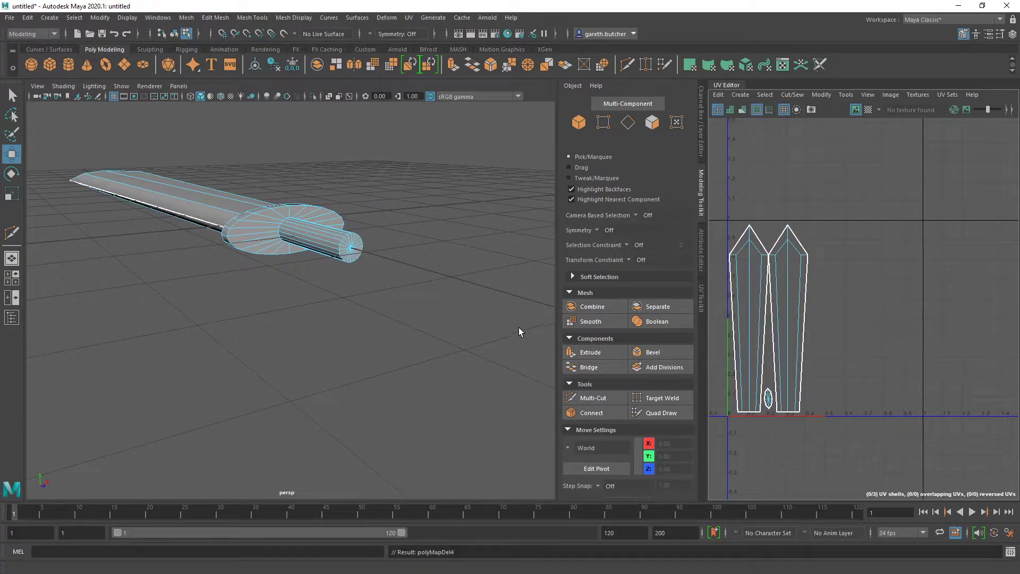
Select the ring of 20 faces around the handle's grip and apply a cylindrical UV projection to it.
left_click_drag(409, 290, 439, 347, "alt")
scroll(433, 345, "up", 4)
scroll(426, 342, "down", 4)
middle_click_drag(437, 348, 399, 324, "alt")
right_click(398, 323)
right_click_drag(400, 326, 405, 301)
left_click_drag(421, 331, 417, 310, "alt")
double_click(416, 282)
left_click(741, 94)
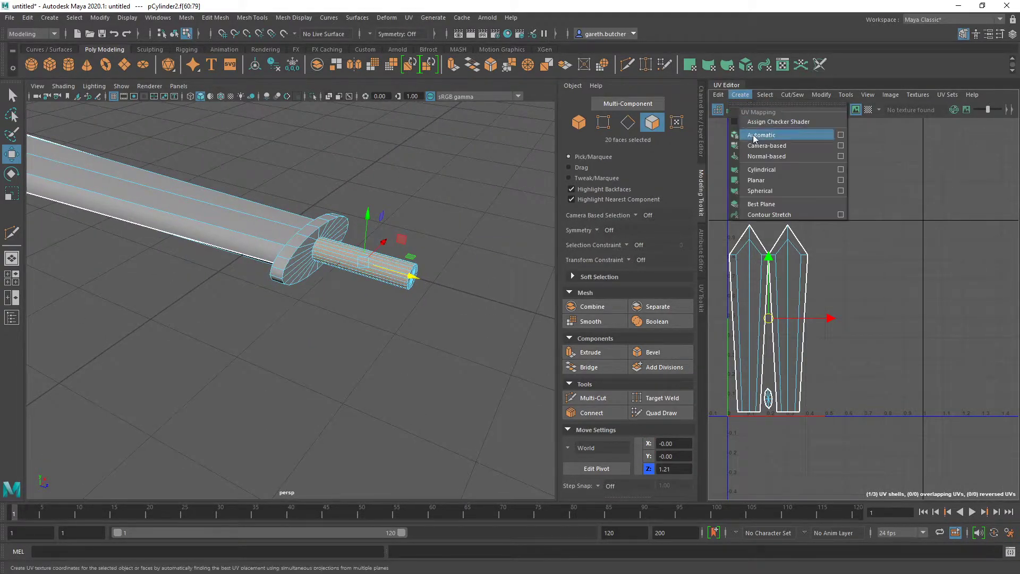
left_click(769, 169)
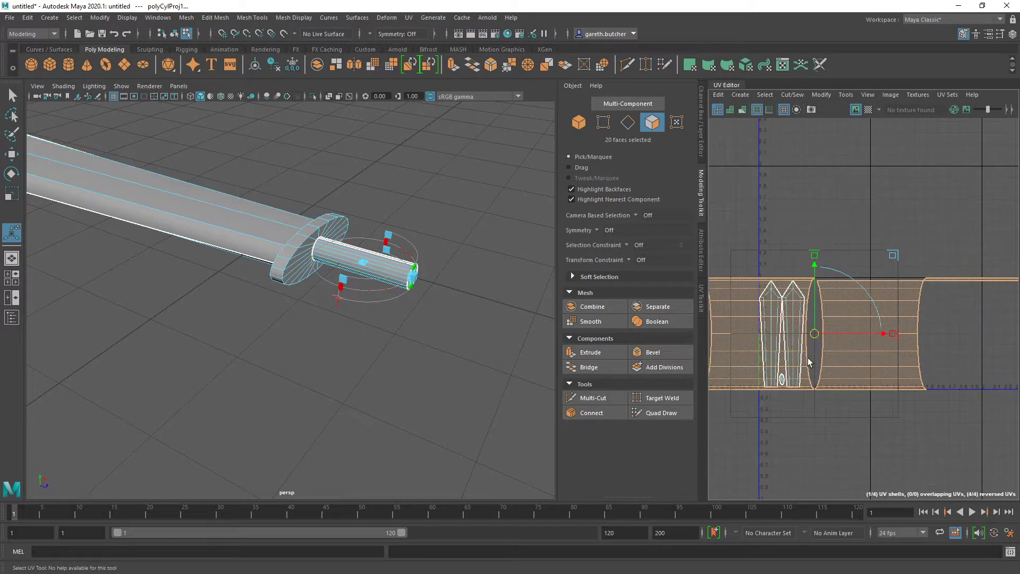
Align the cylindrical projection with the handle by setting its rotation to 90 on X, 0 on Y and 90 on Z.
scroll(808, 358, "down", 2)
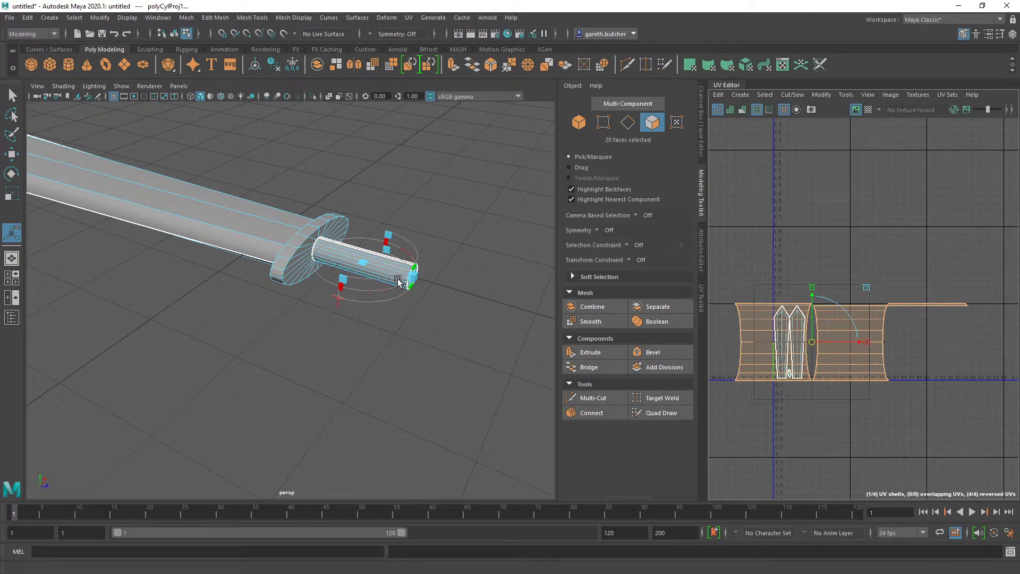
scroll(336, 278, "up", 2)
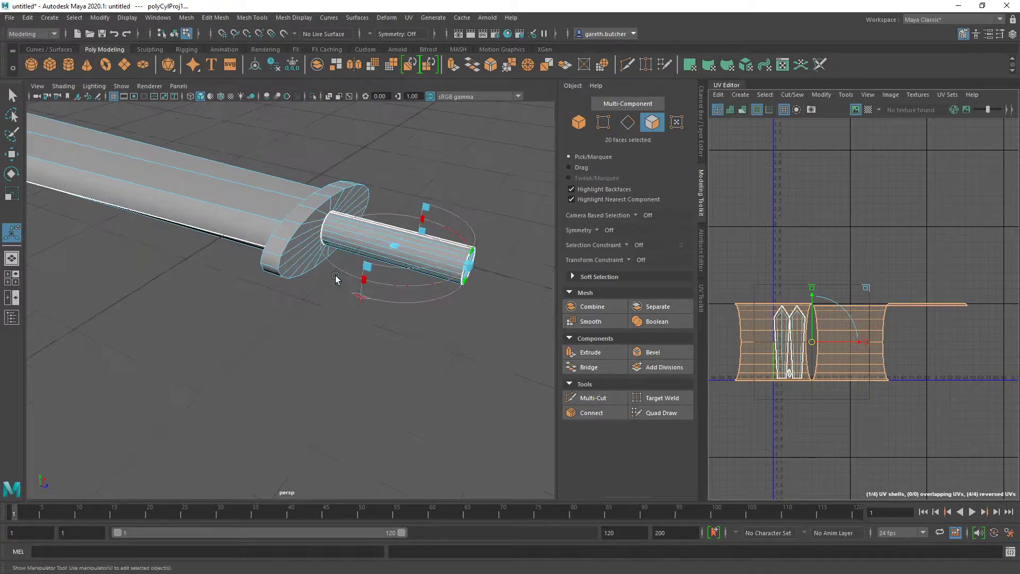
scroll(336, 278, "up", 3)
middle_click_drag(478, 273, 355, 346, "alt")
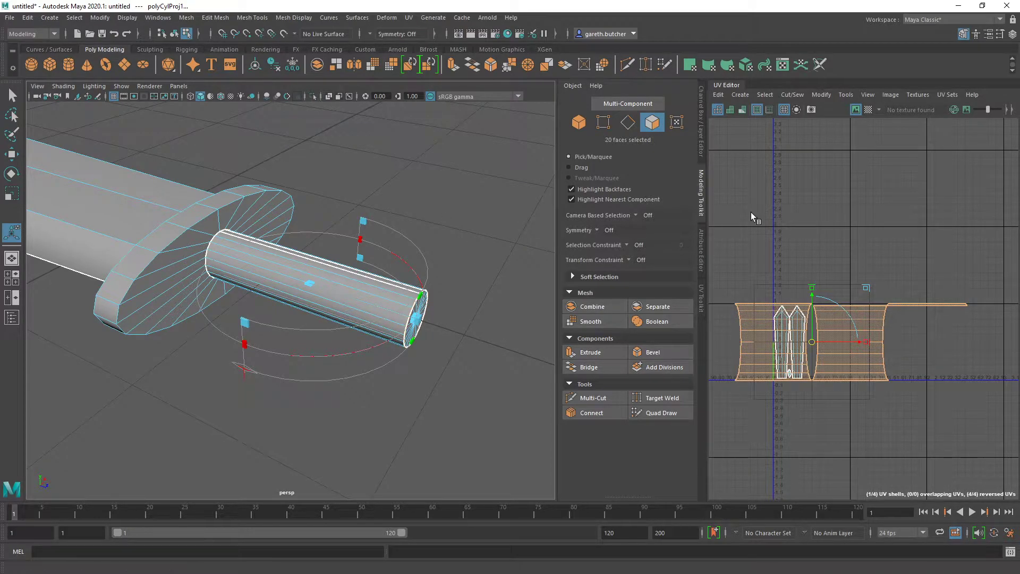
left_click(701, 246)
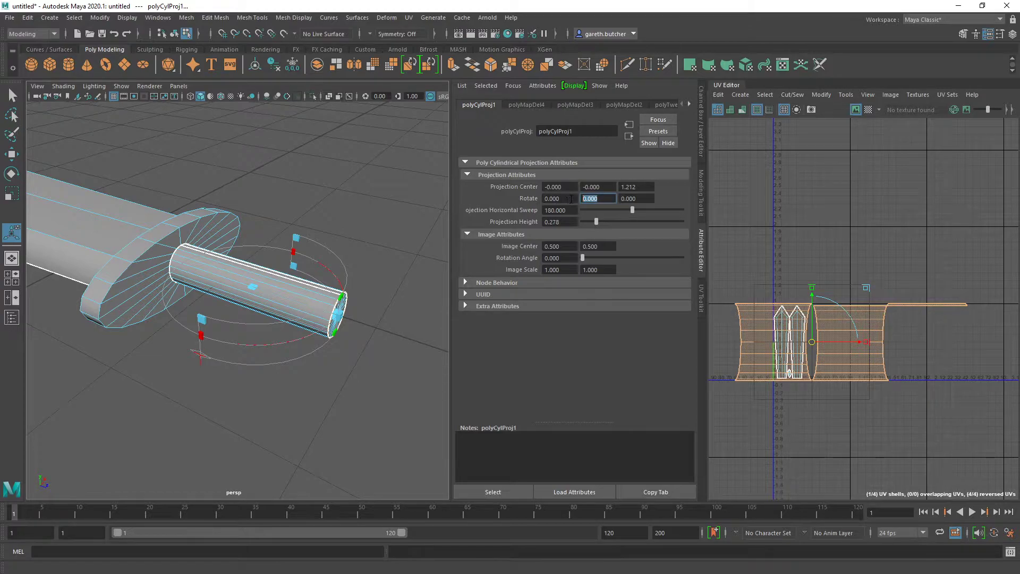
key("Return")
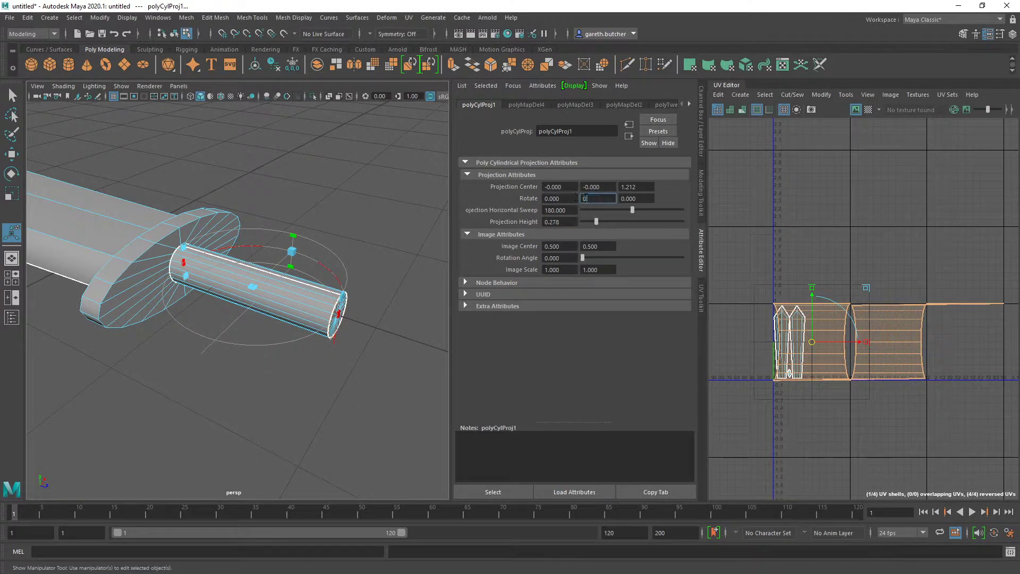
key("Return")
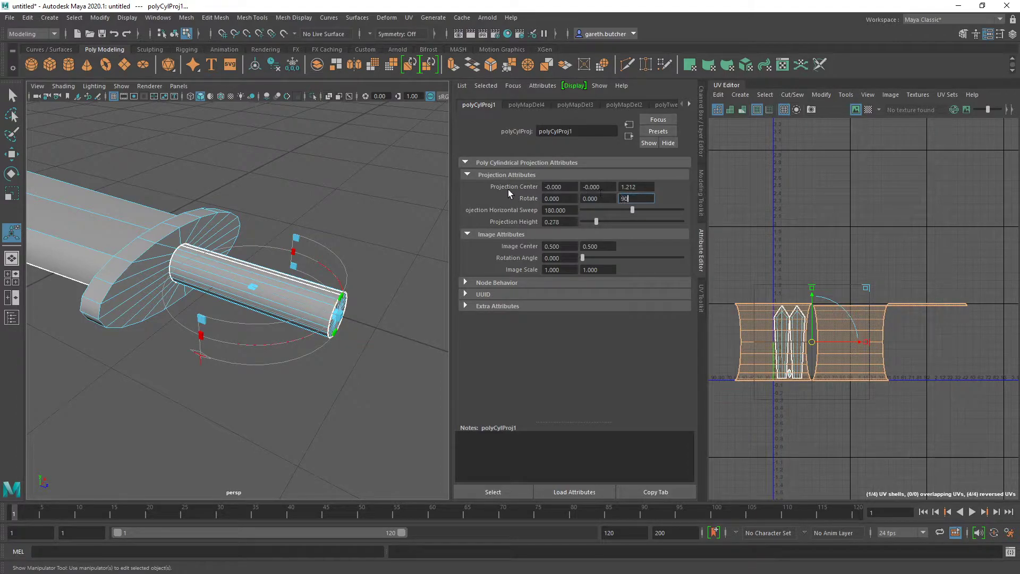
type("90")
key("Return")
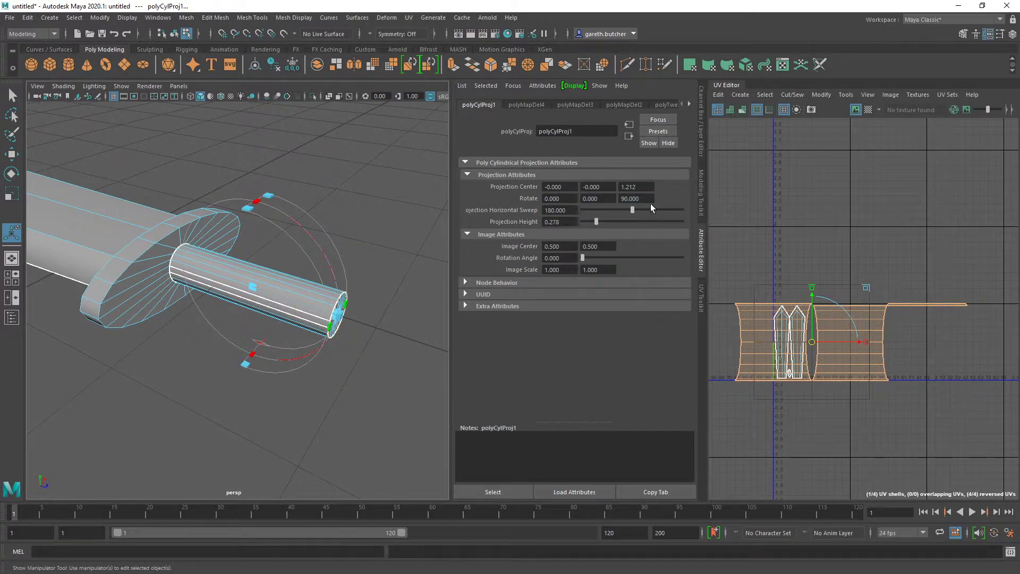
left_click(543, 199)
type("90")
key("Return")
Stretch the cylindrical projection's height to about 1.397 and widen its horizontal sweep to 360 around the grip.
left_click_drag(310, 256, 382, 284)
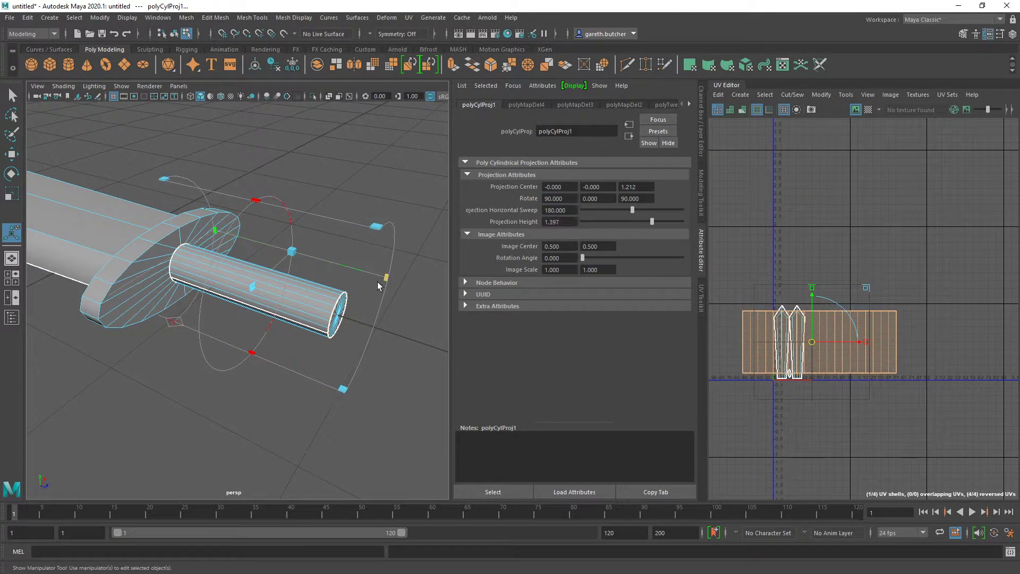
left_click_drag(256, 209, 203, 339)
left_click_drag(203, 340, 229, 391, "alt")
Move the grip's projected UV shell along U, clear of the blade shells, to an image centre of about 1.054, 0.486.
left_click(812, 345)
left_click_drag(815, 345, 857, 346)
left_click_drag(389, 338, 298, 289, "alt")
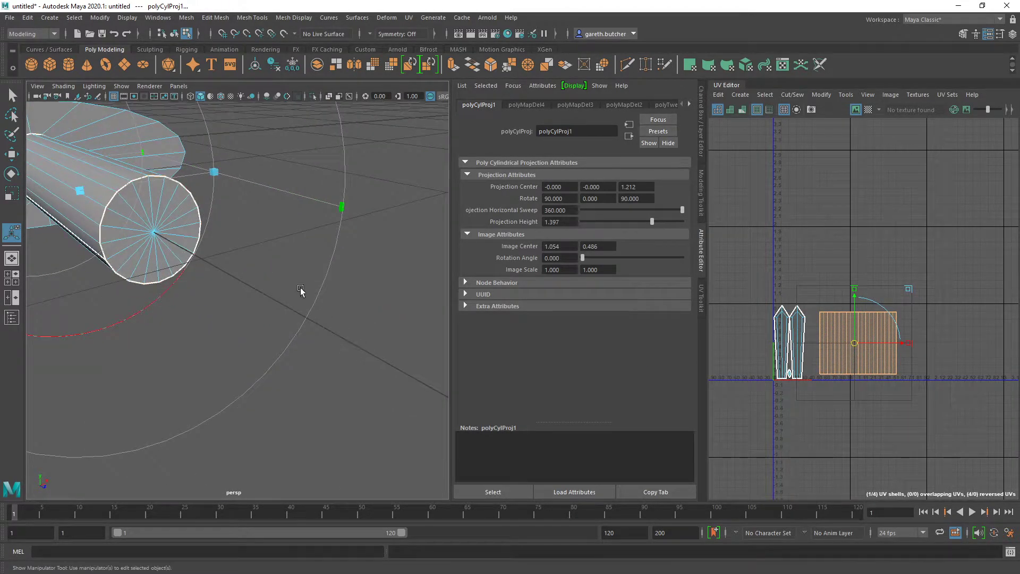
Apply a planar UV projection to the 20 faces of the handle's end cap and unfold the resulting shell.
left_click(160, 209)
left_click(163, 216)
mouse_move(162, 215)
right_mouse_down()
mouse_move(139, 217)
mouse_move(210, 198)
mouse_move(181, 225)
mouse_move(154, 222)
mouse_move(167, 235)
right_mouse_up()
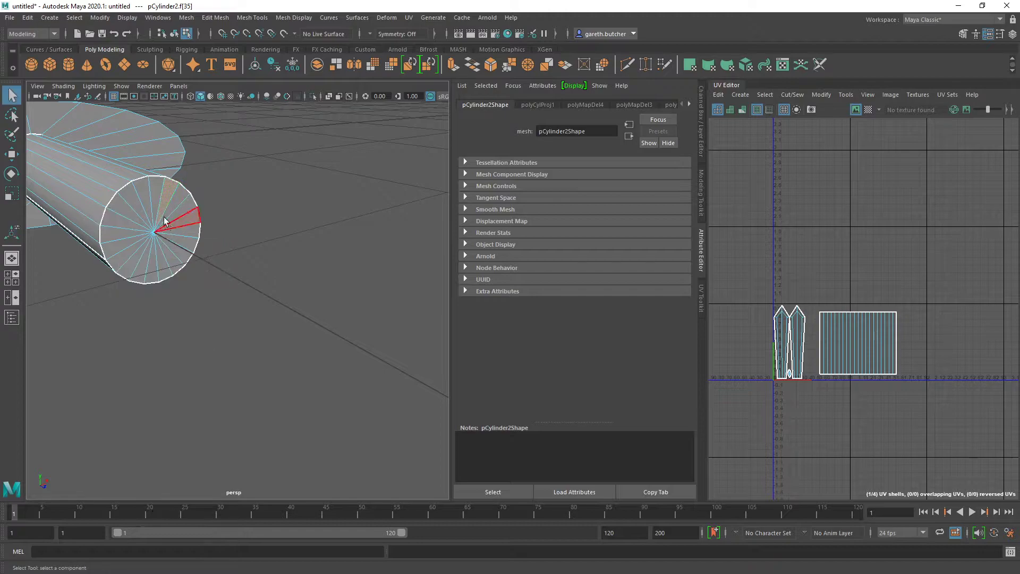
mouse_move(179, 202)
left_mouse_down("shift")
mouse_move(167, 249)
mouse_move(109, 241)
mouse_move(154, 183)
mouse_move(157, 214)
left_mouse_up("shift")
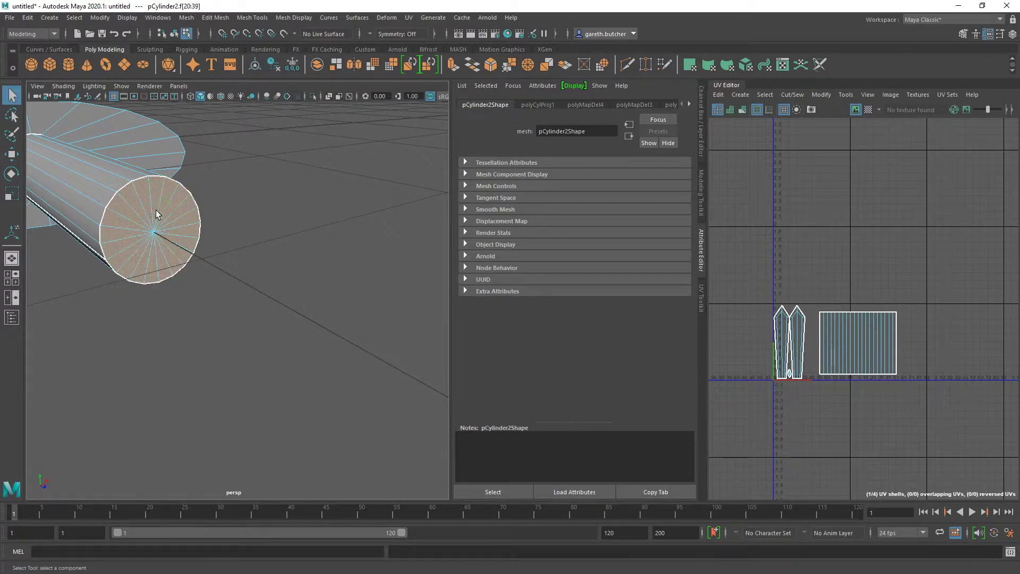
left_click(739, 93)
left_click(776, 182)
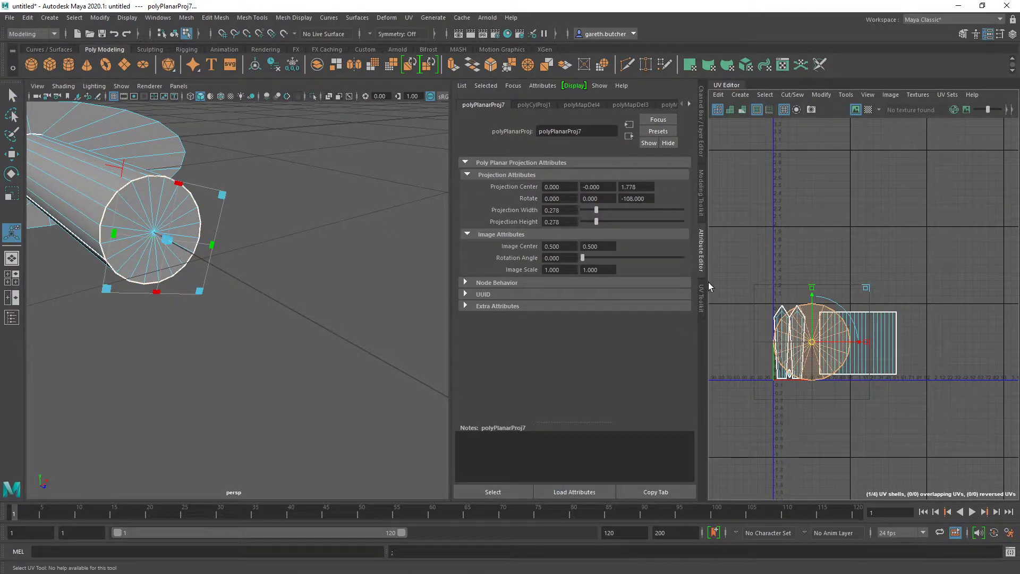
left_click(705, 302)
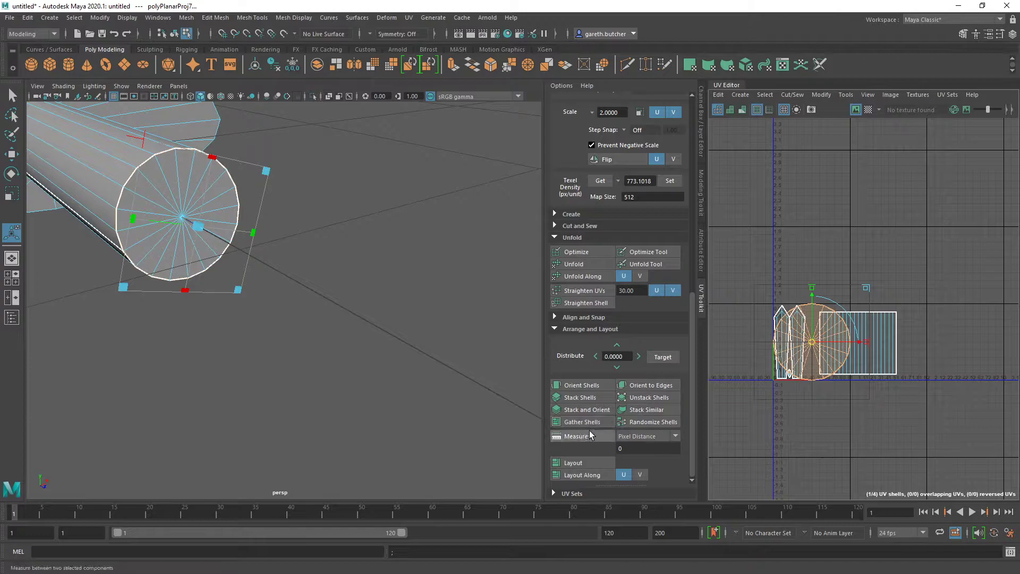
left_click(576, 265)
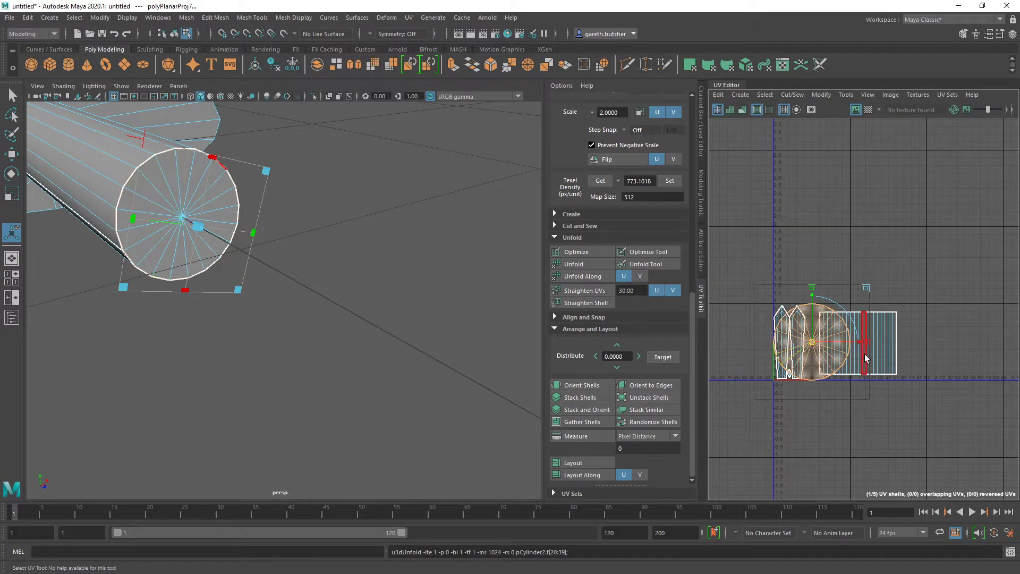
Match the end cap shell's texel density to the grip shell, 464.3563 at map size 512.
double_click(879, 336)
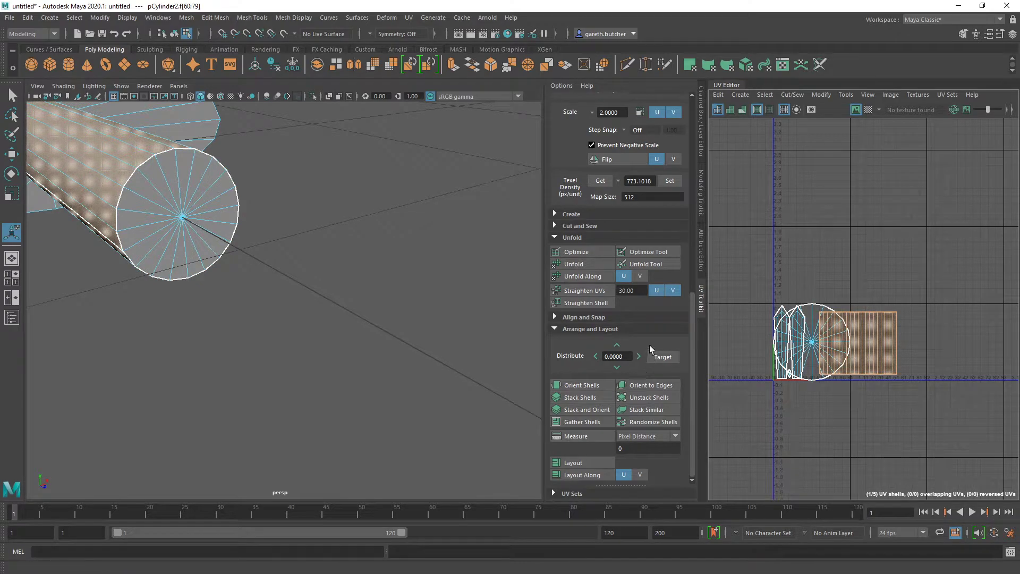
scroll(641, 331, "up", 5)
scroll(610, 325, "down", 5)
left_click(610, 180)
double_click(812, 318)
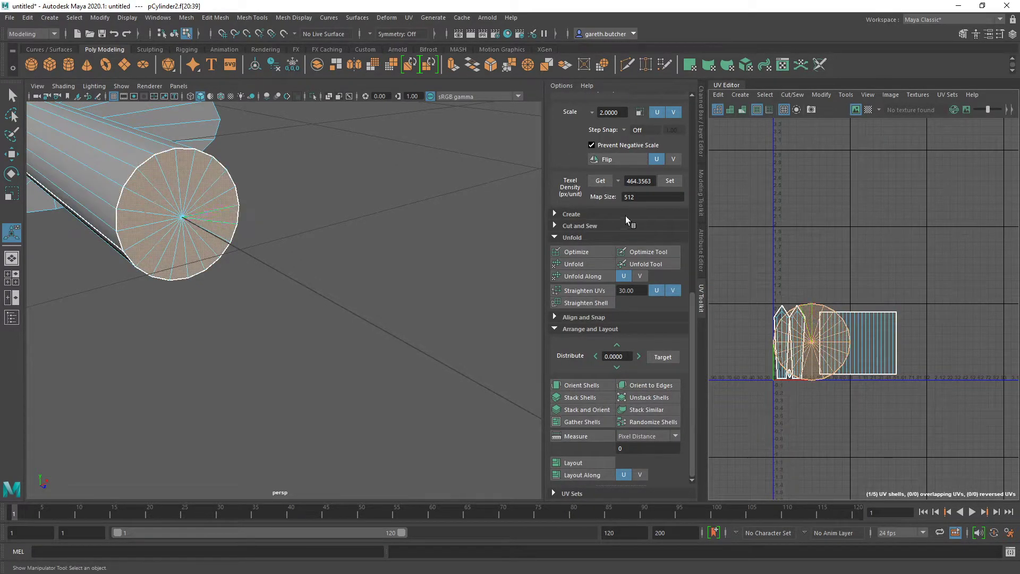
left_click(670, 181)
scroll(824, 358, "up", 5)
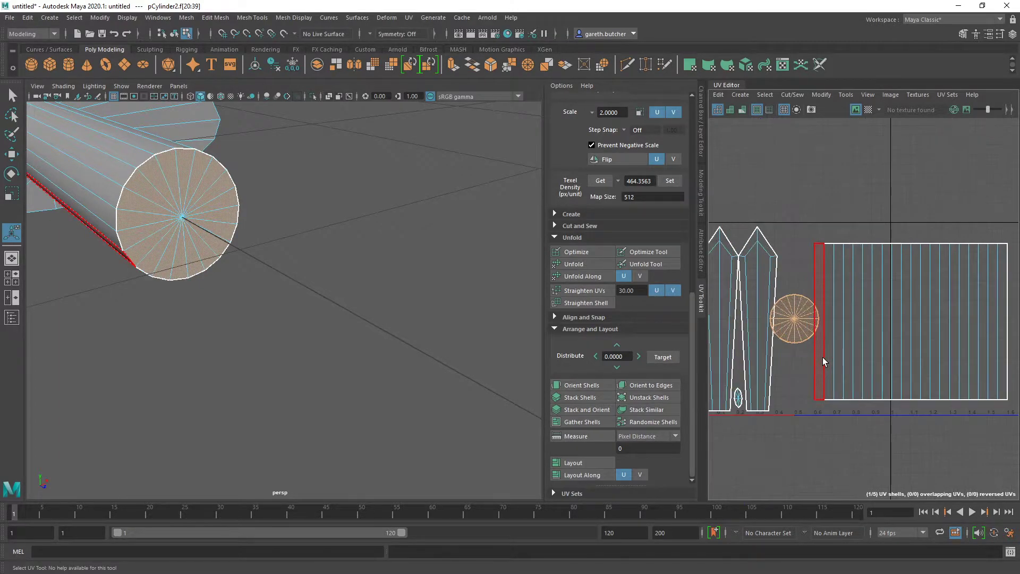
Select the end cap's UV shell and move it clear of the blade, just above the grip shell.
right_click_drag(802, 245, 803, 223)
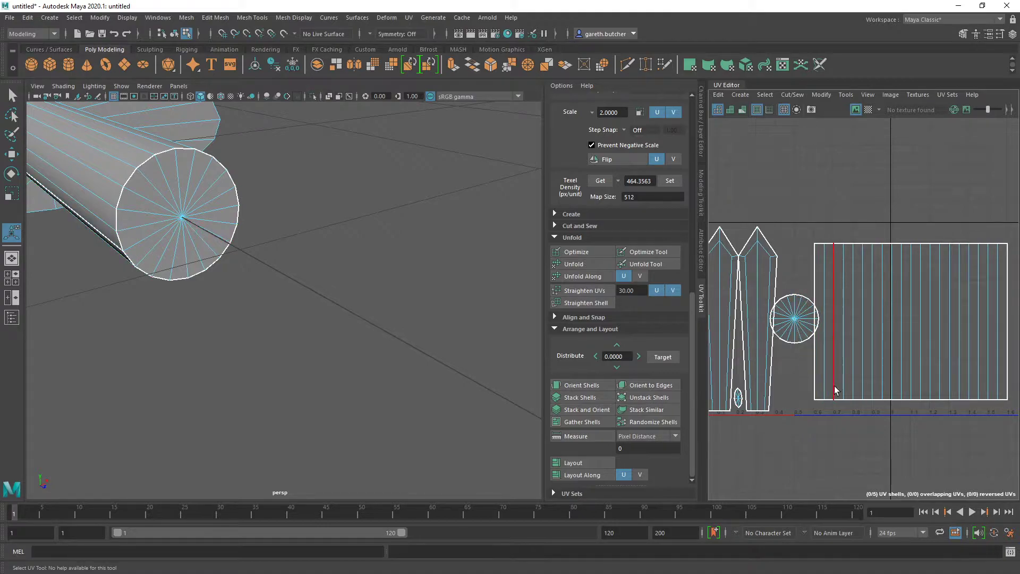
left_click(792, 296)
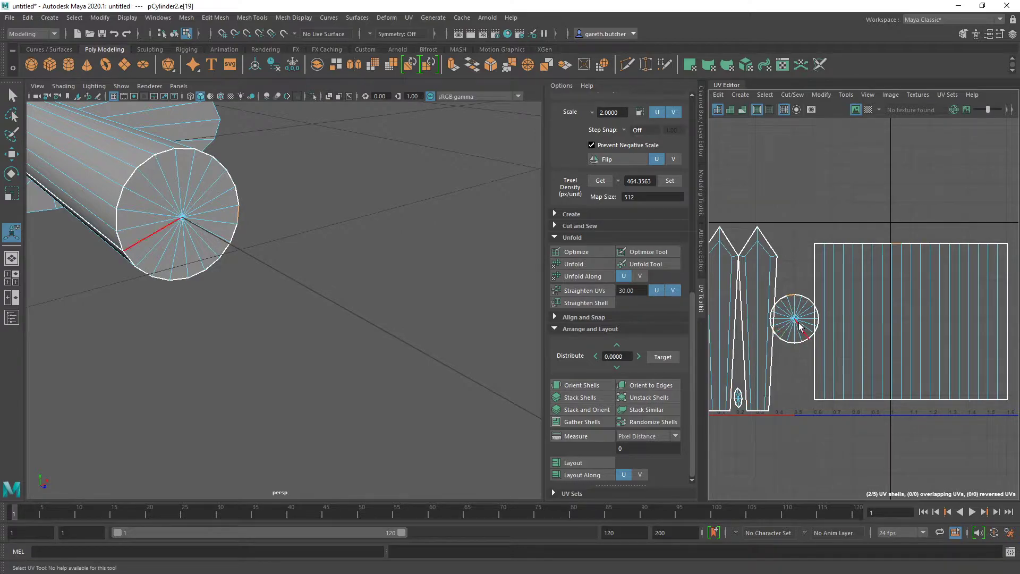
key("e")
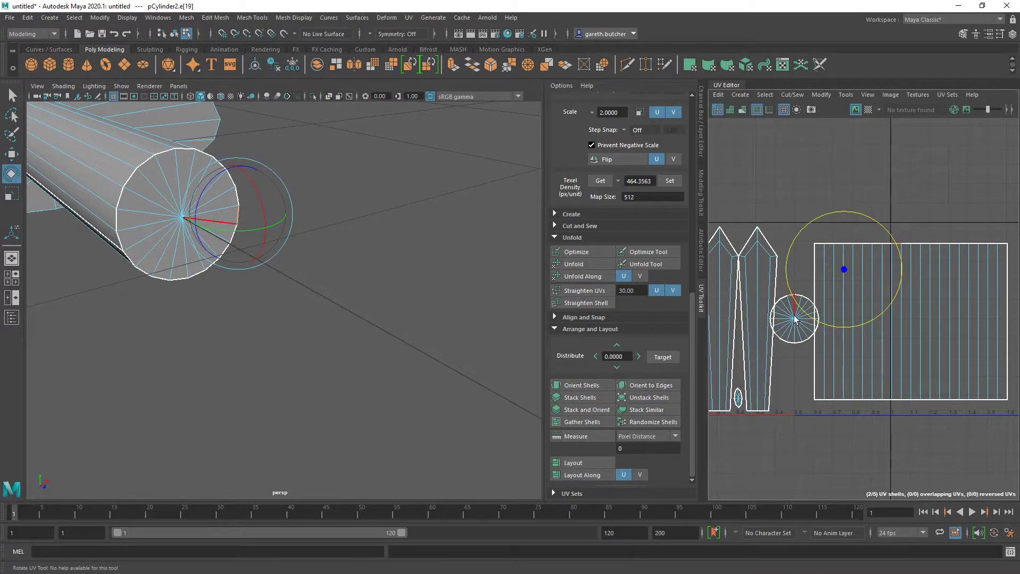
left_click(801, 319)
right_click_drag(800, 319, 758, 300)
left_click(786, 313)
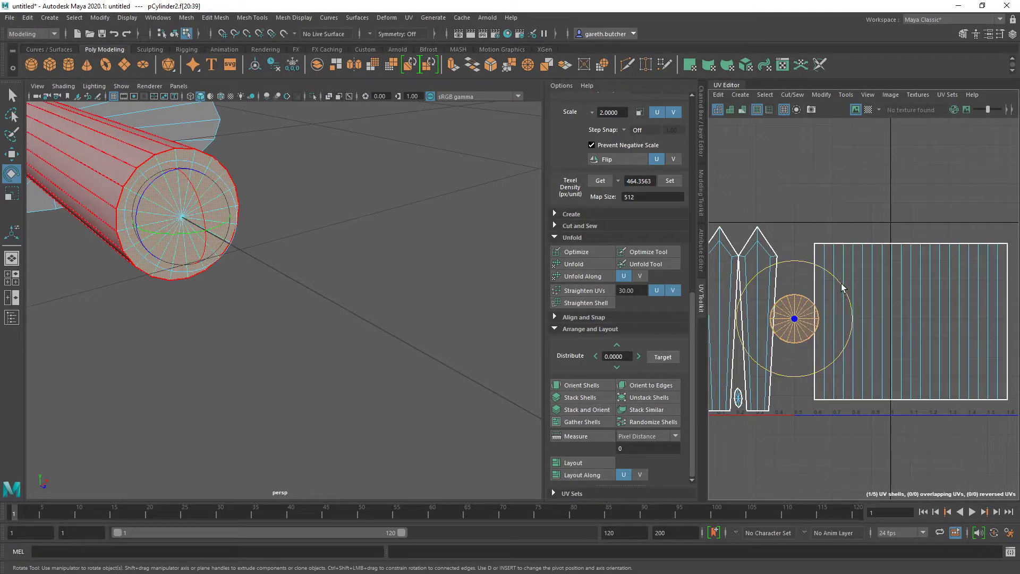
key("w")
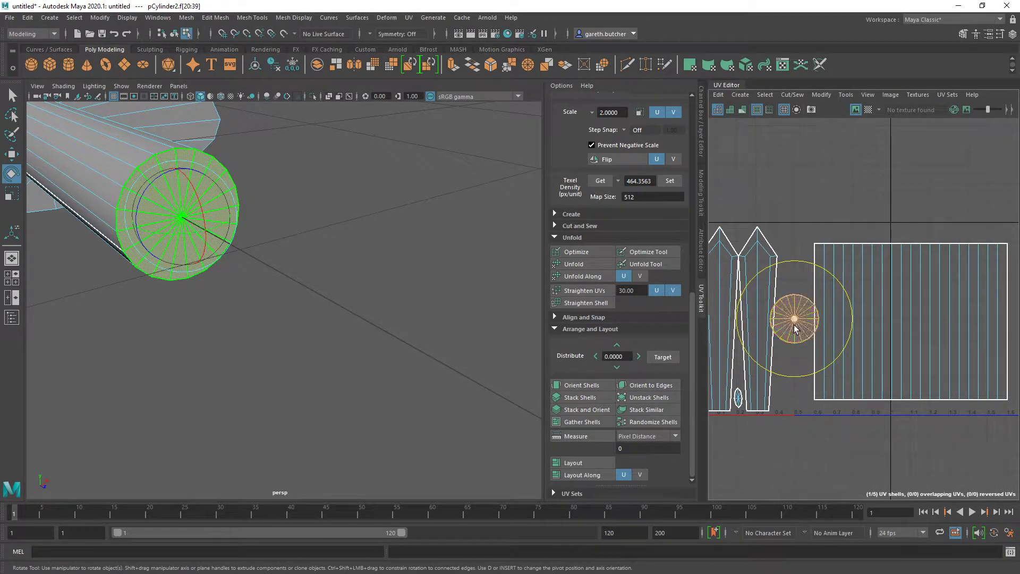
left_click_drag(799, 319, 884, 216)
Select the cap's border edge shared with the grip and stitch the cap to the grip shell, A to B.
right_click_drag(837, 232, 837, 203)
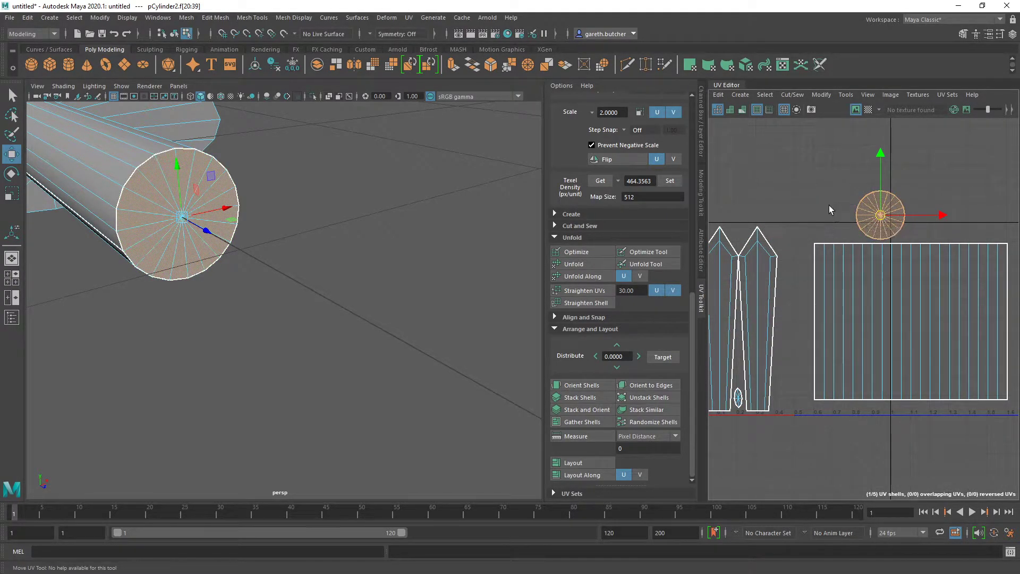
left_click(880, 239)
left_click(877, 239)
middle_click_drag(959, 262, 910, 265, "alt")
left_click(815, 240)
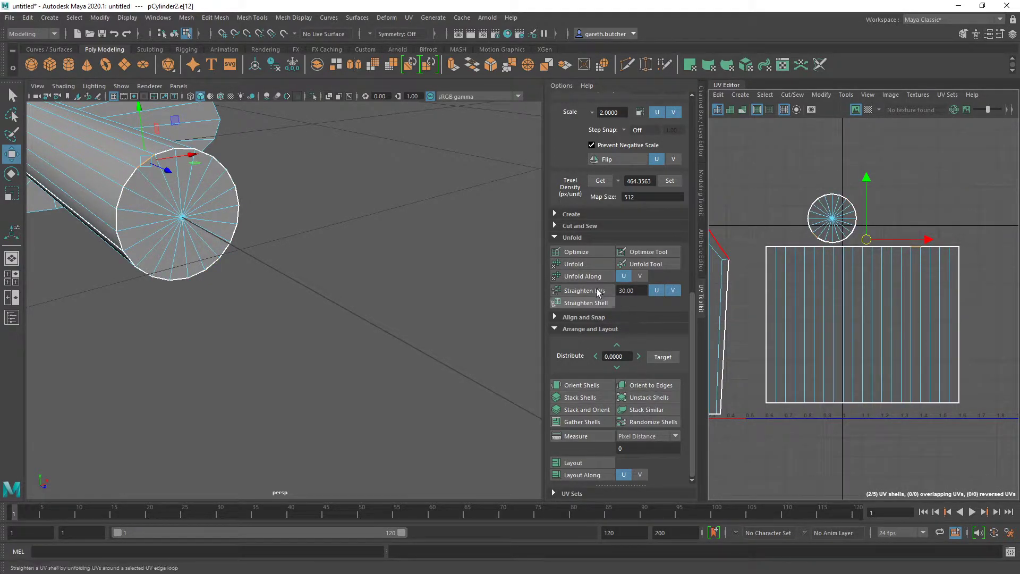
left_click(565, 318)
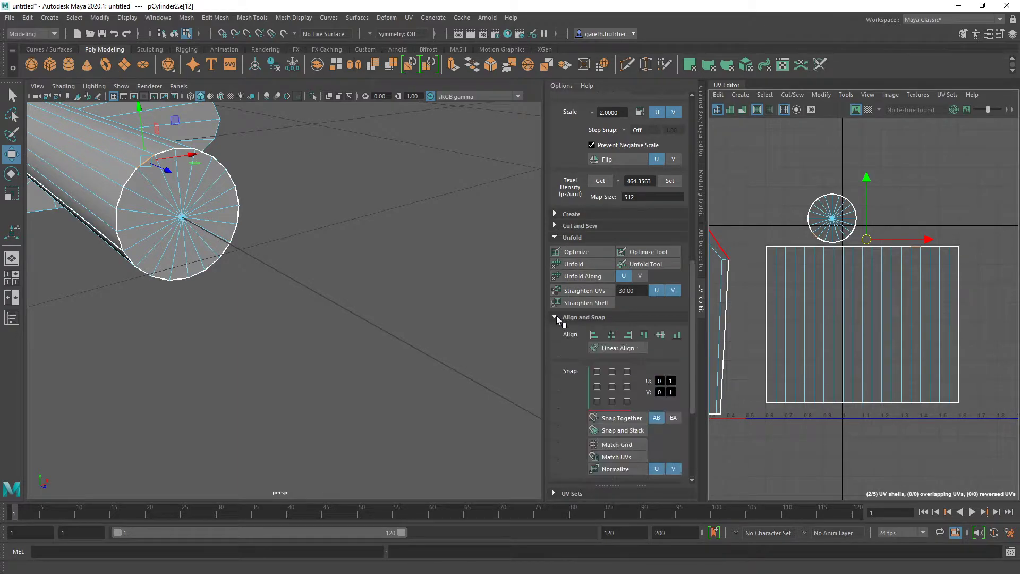
scroll(575, 308, "down", 3)
scroll(575, 305, "up", 3)
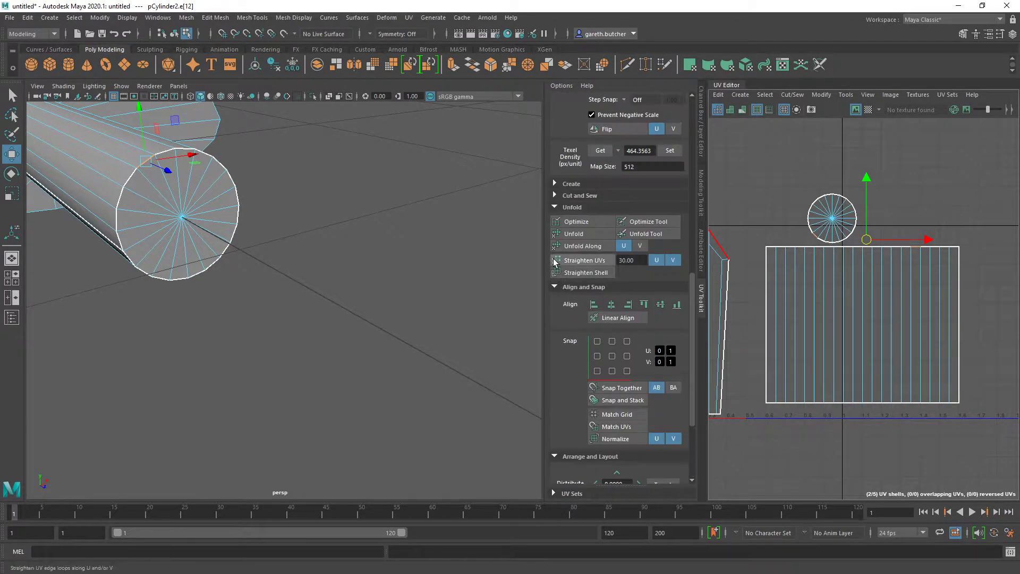
left_click(555, 206)
left_click(555, 218)
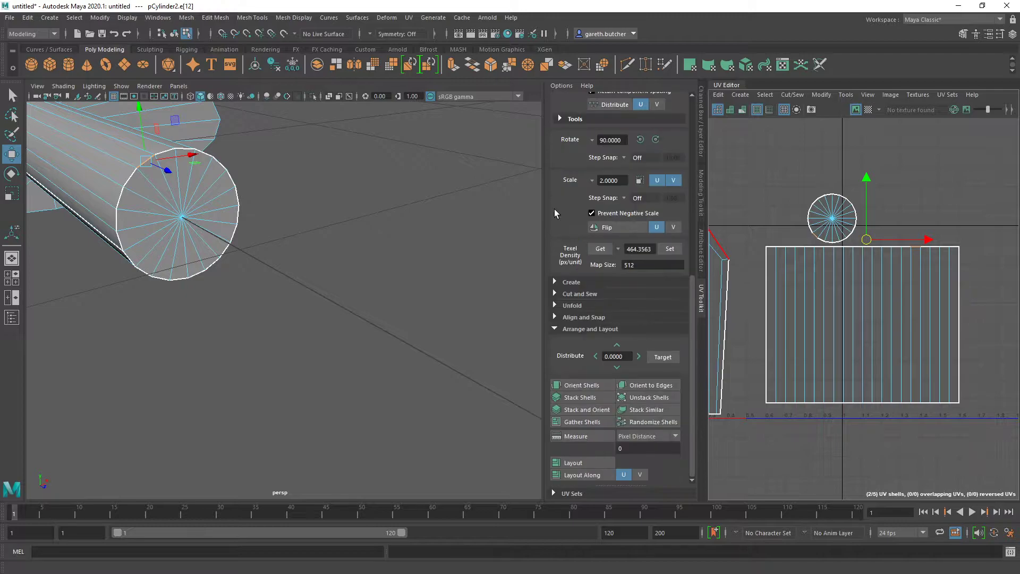
left_click(556, 318)
scroll(590, 287, "up", 5)
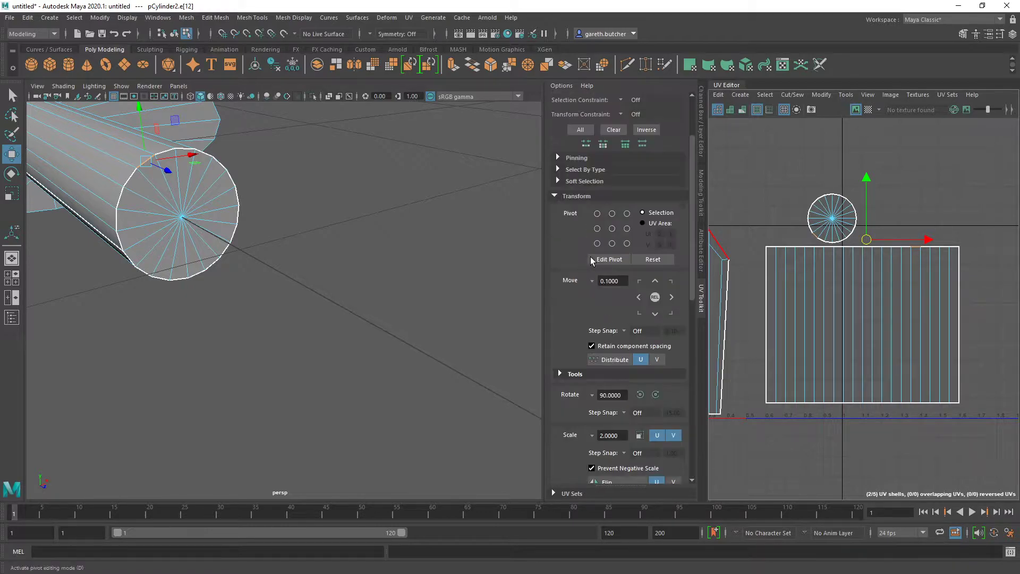
left_click(557, 198)
left_click(555, 198)
left_click(555, 196)
left_click(555, 208)
left_click(556, 209)
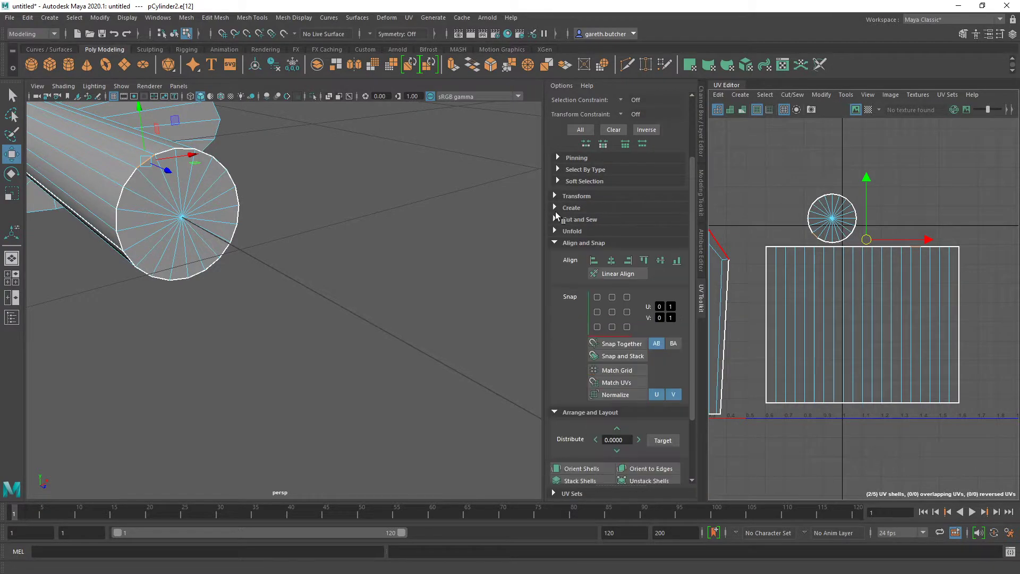
left_click(555, 220)
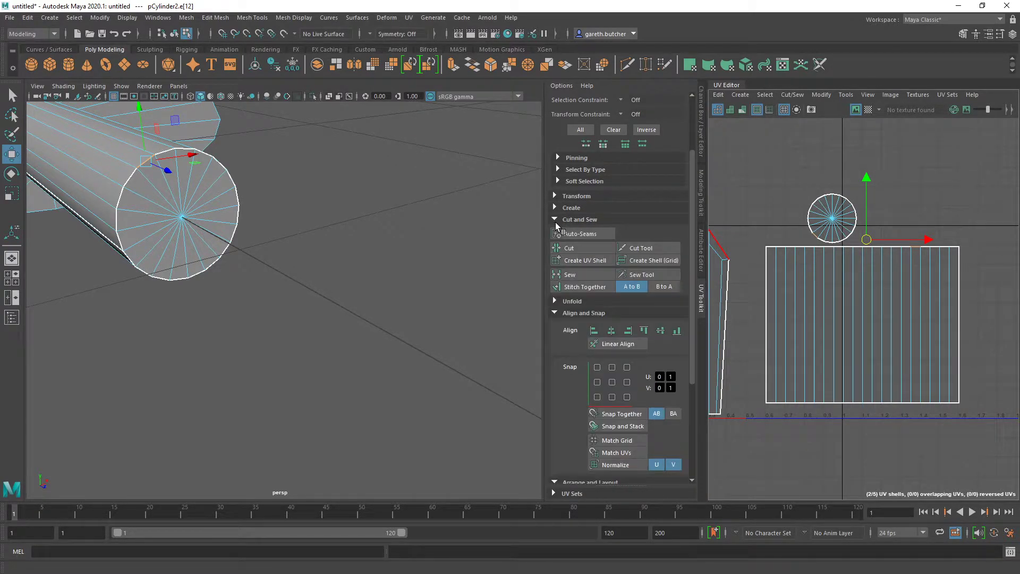
left_click(591, 287)
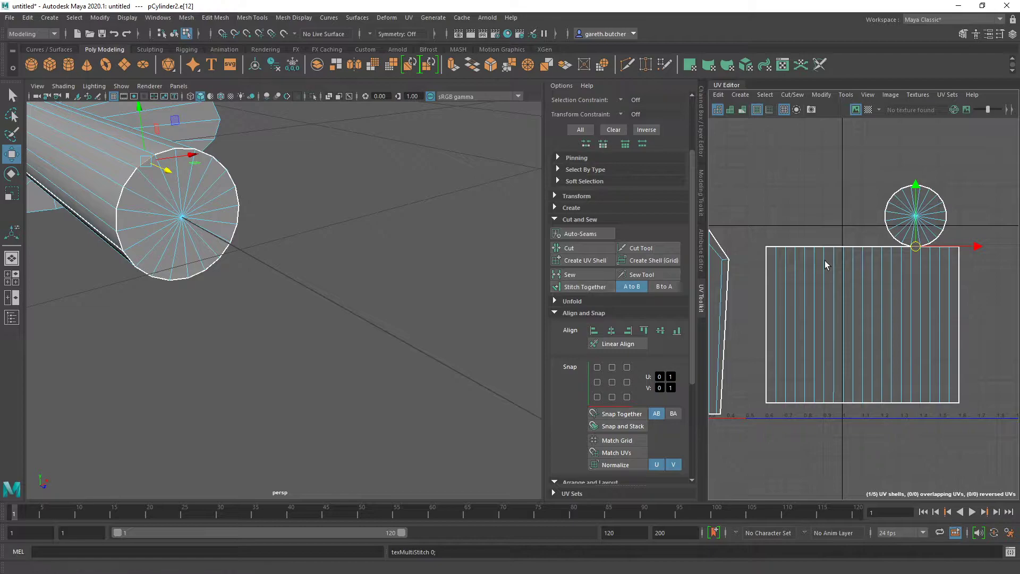
Check in the model and the UVs that the stitched cap wedge adjoins its neighbouring grip face.
right_click_drag(882, 220, 882, 269)
left_click(916, 265)
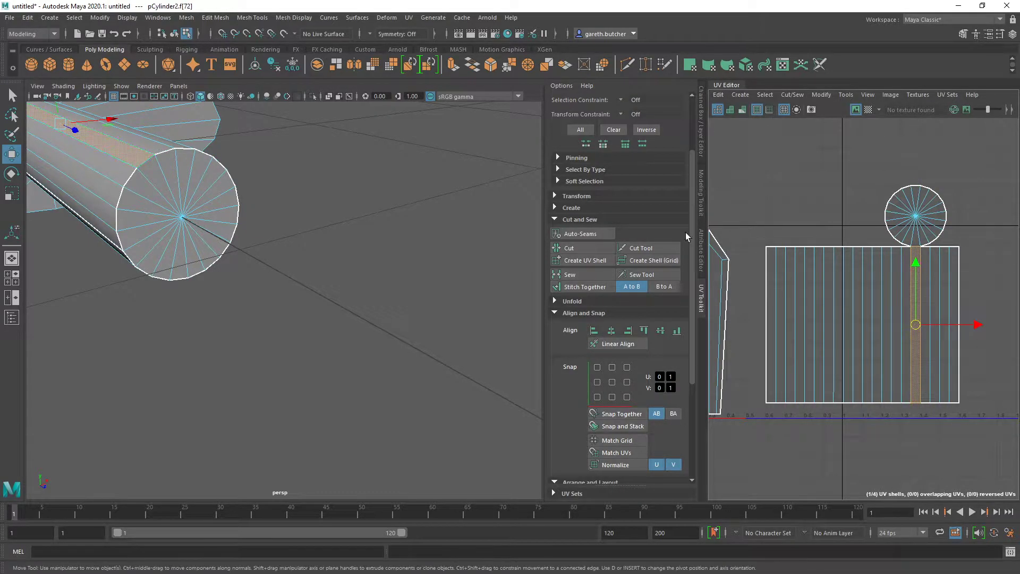
left_click(158, 179)
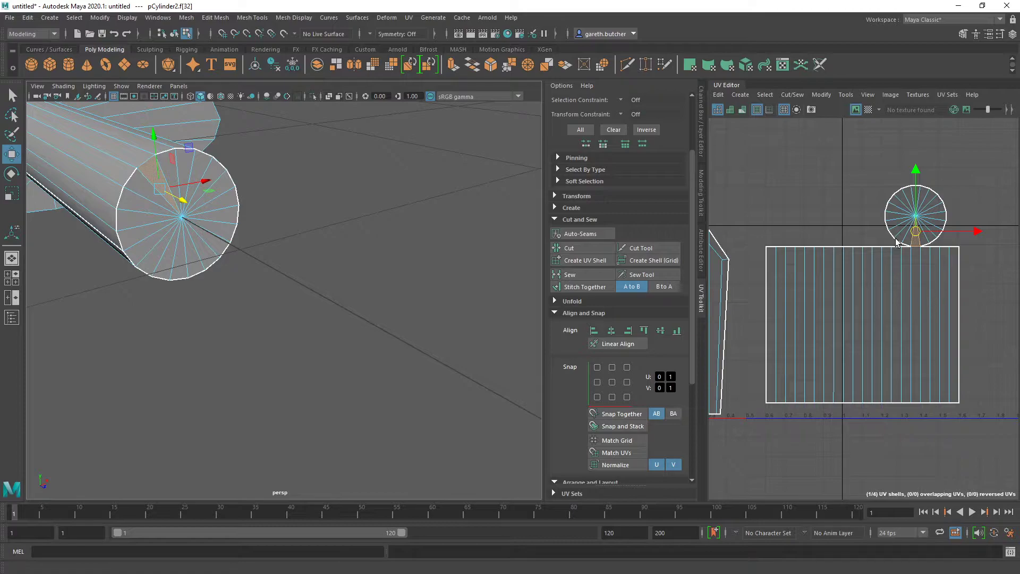
scroll(924, 277, "up", 1)
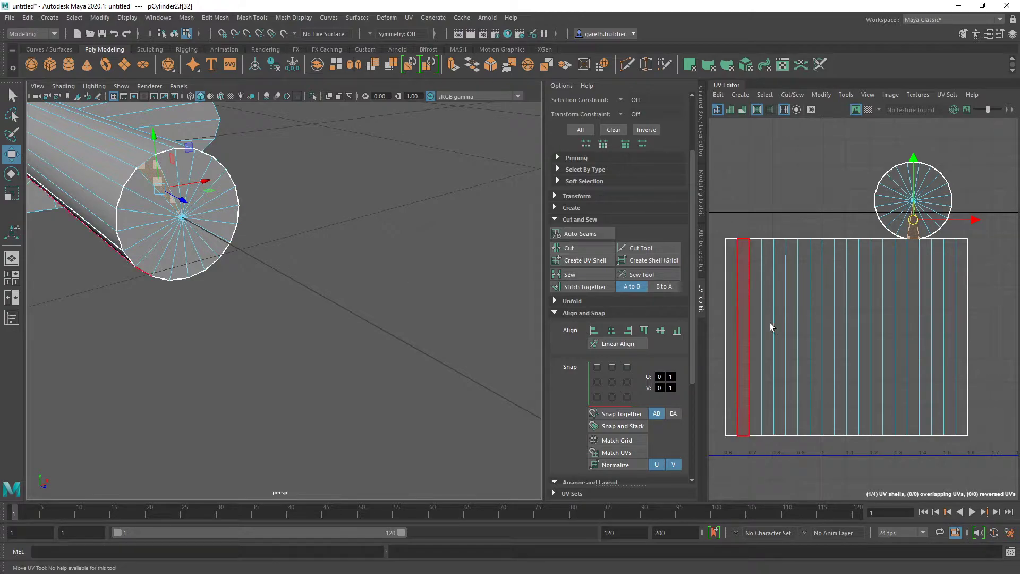
scroll(876, 310, "down", 2)
Match the combined handle shell's texel density to the blade shell, 49.473 at map size 512.
right_click(877, 303)
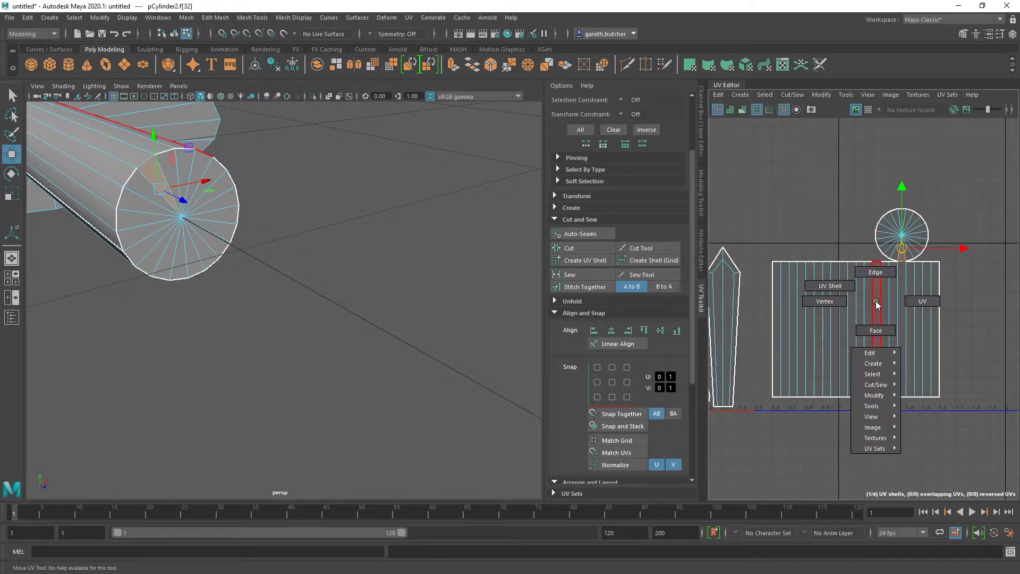
left_click(829, 286)
left_click(897, 273)
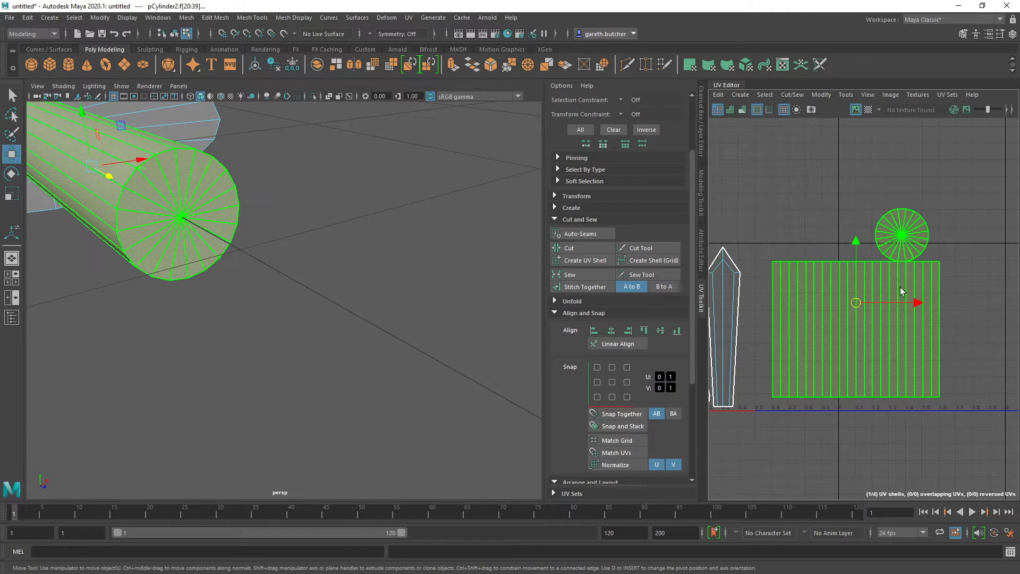
scroll(782, 335, "down", 2)
middle_click_drag(791, 345, 854, 302, "alt")
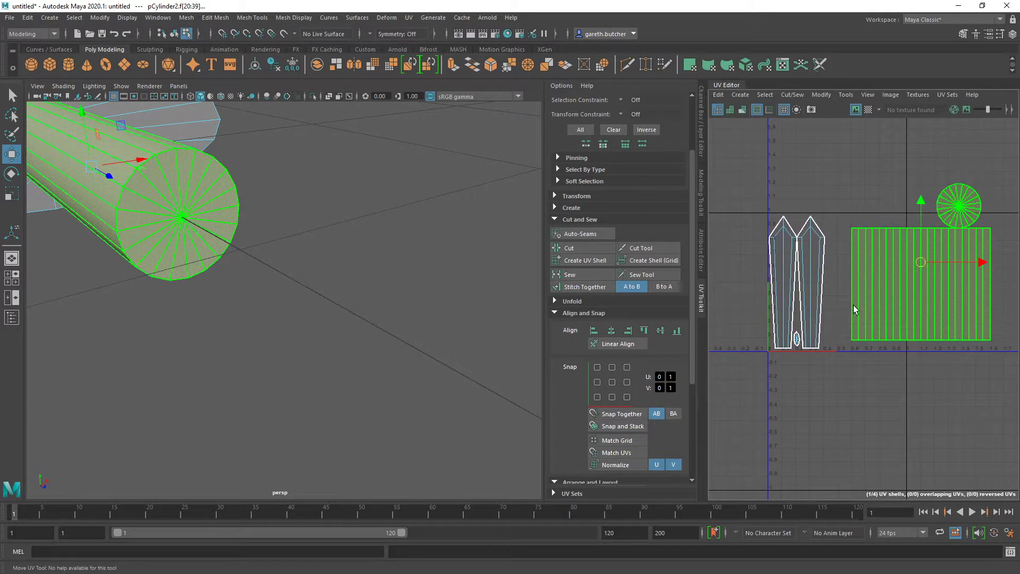
left_click(812, 287)
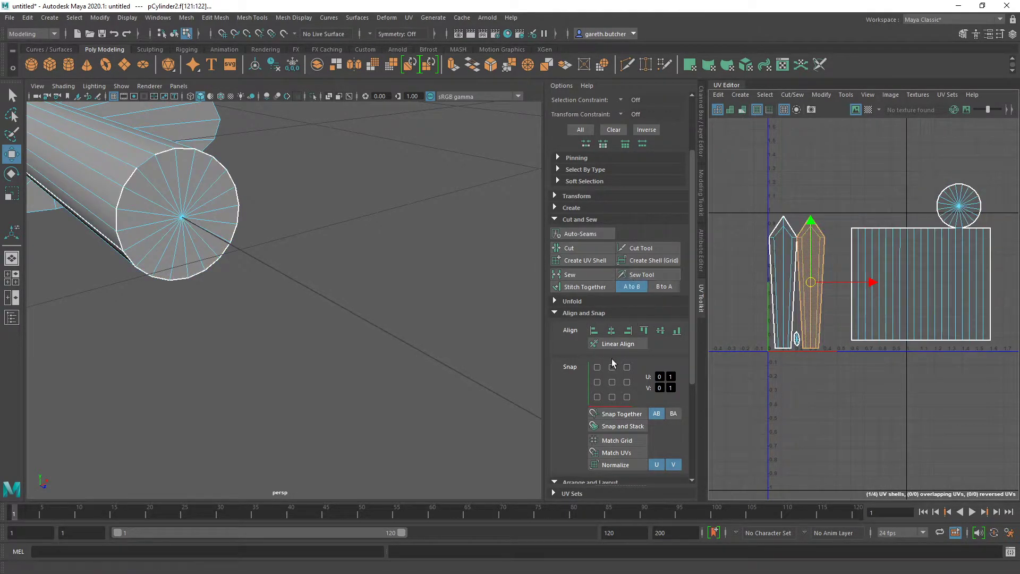
scroll(611, 355, "down", 3)
scroll(655, 372, "up", 5)
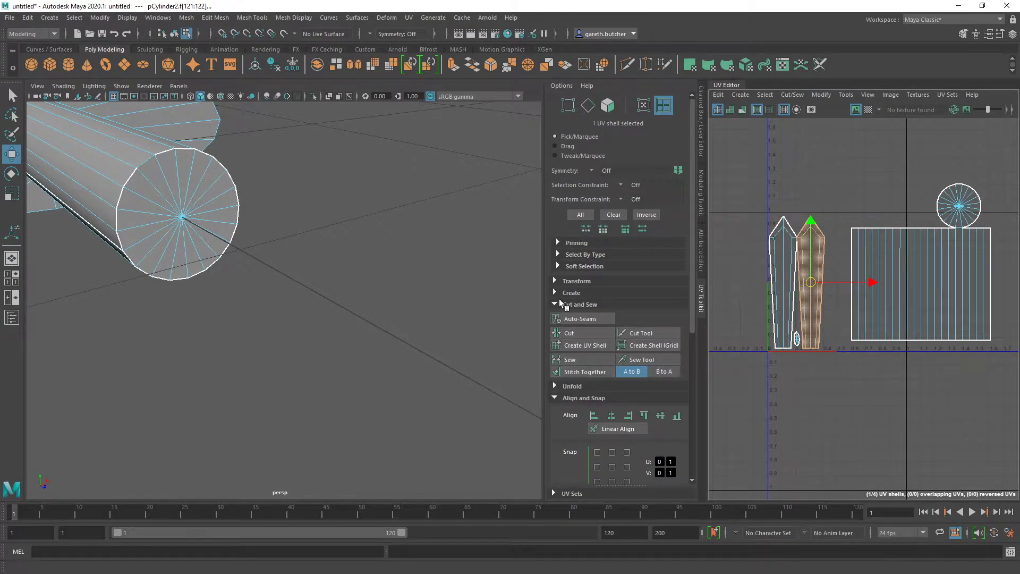
left_click(555, 281)
scroll(623, 463, "down", 5)
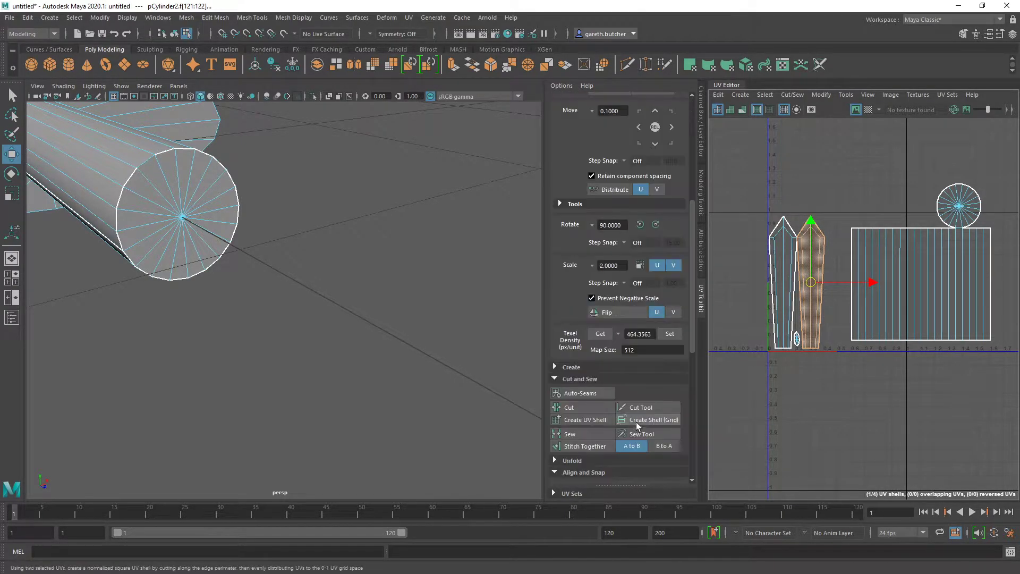
left_click(935, 286)
left_click(670, 334)
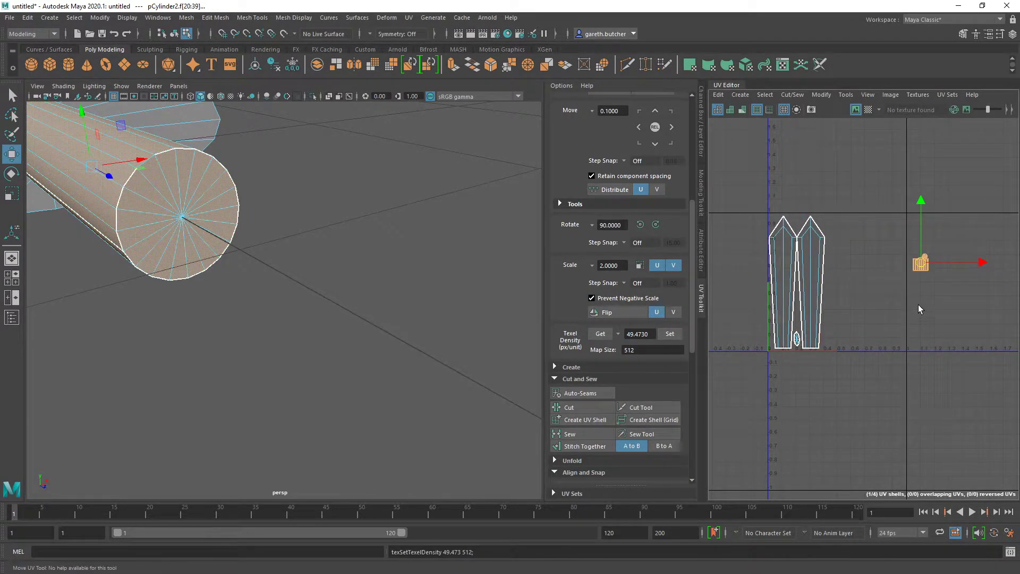
Move the handle's UV shell next to the base of the blade shells, inside the 0–1 UV area.
key("e")
key("w")
left_click_drag(923, 265, 835, 340)
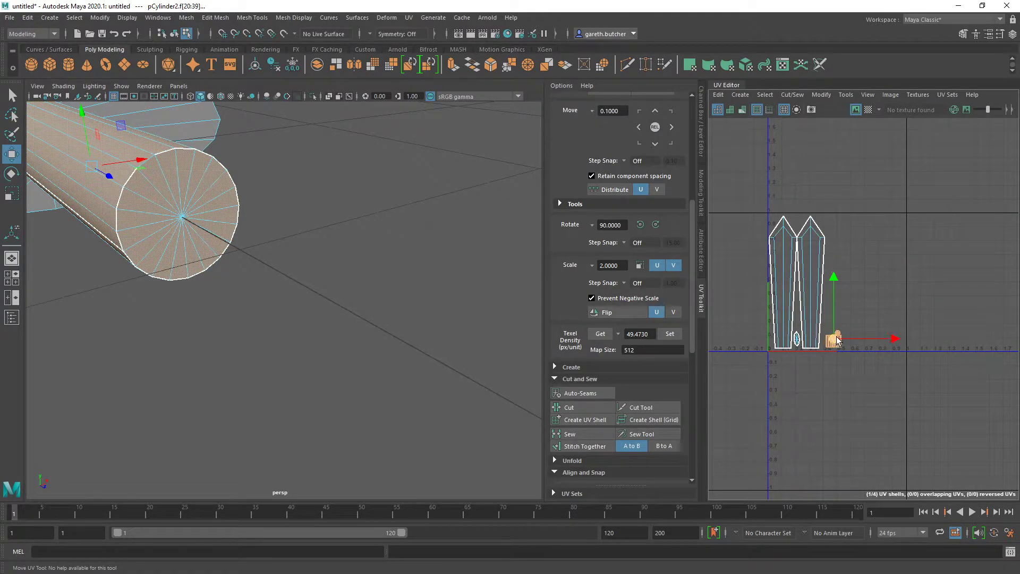
scroll(837, 341, "up", 2)
scroll(841, 342, "up", 2)
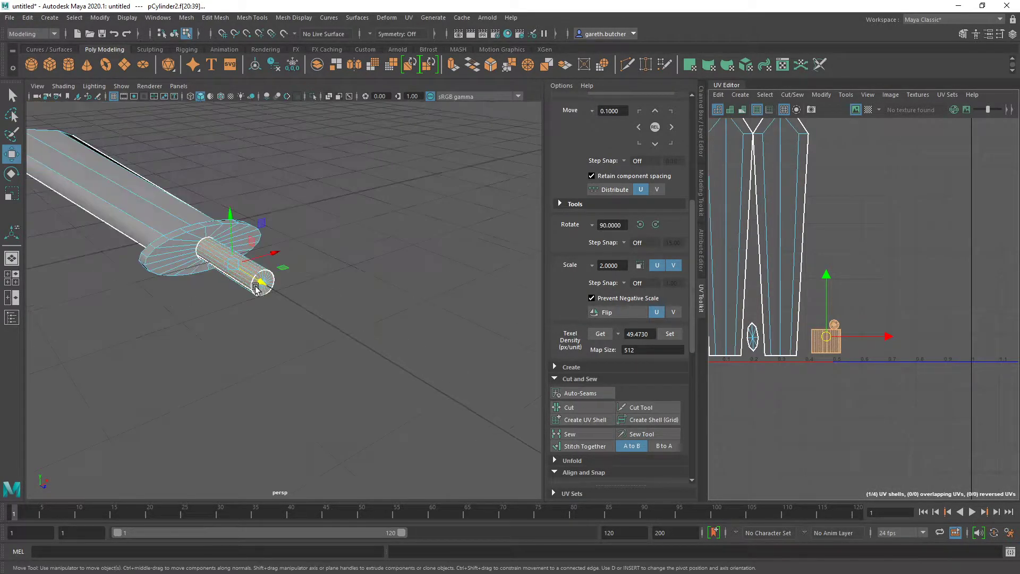
left_click(256, 290)
left_click_drag(255, 290, 250, 310, "alt")
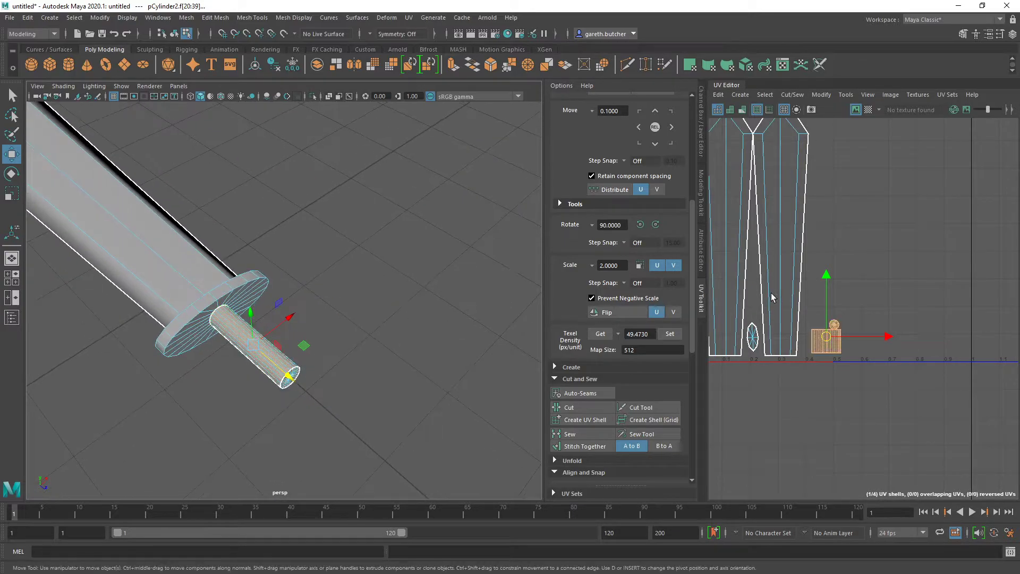
Scale the handle's UV shell up to about twice its size beside the blade's base and compare the scale using the checker map.
middle_click_drag(261, 350, 311, 305, "alt")
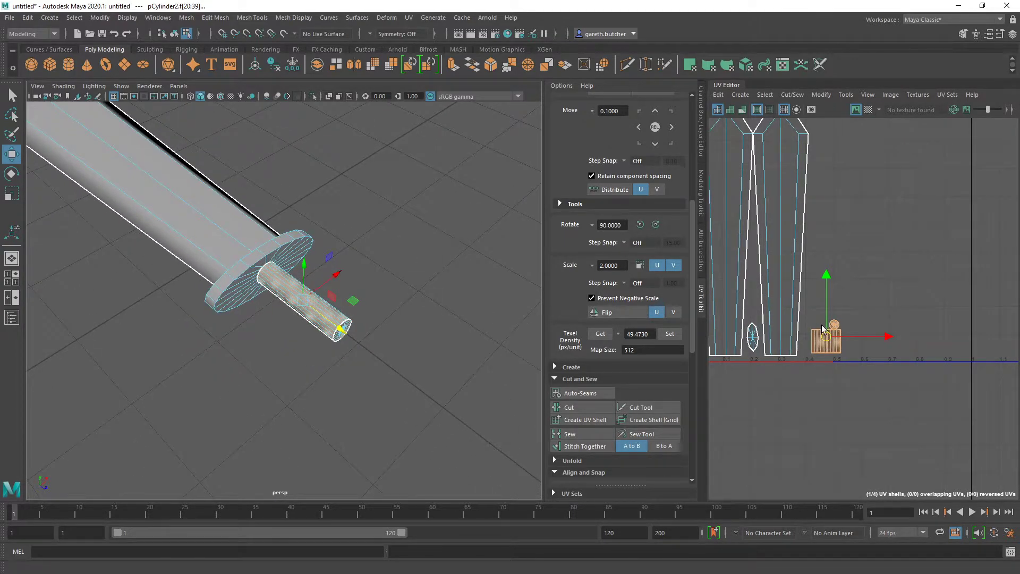
scroll(823, 326, "up", 2)
scroll(834, 359, "up", 1)
key("r")
middle_click_drag(848, 351, 845, 314)
key("w")
left_click(868, 109)
left_click(868, 110)
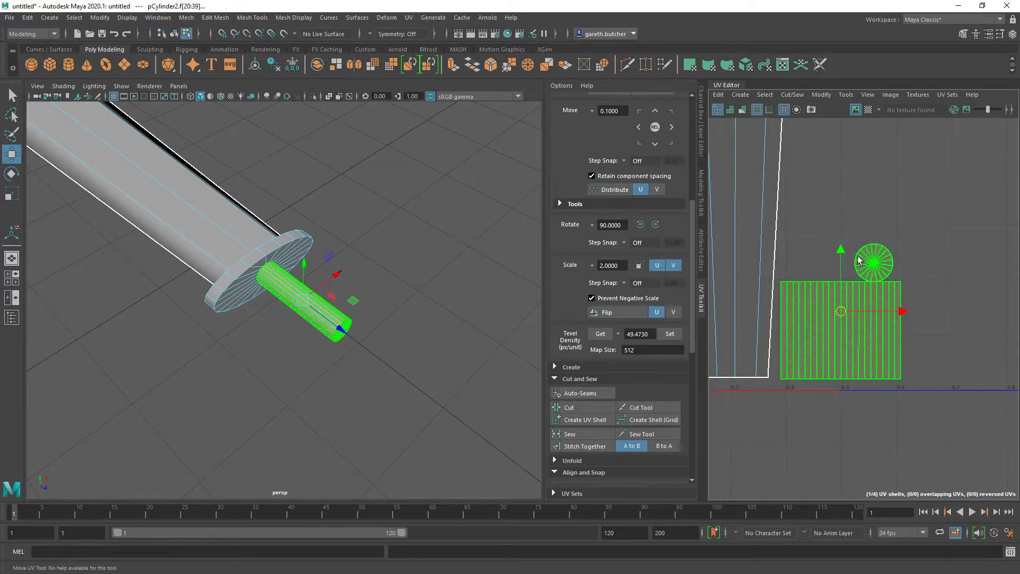
scroll(846, 319, "down", 1)
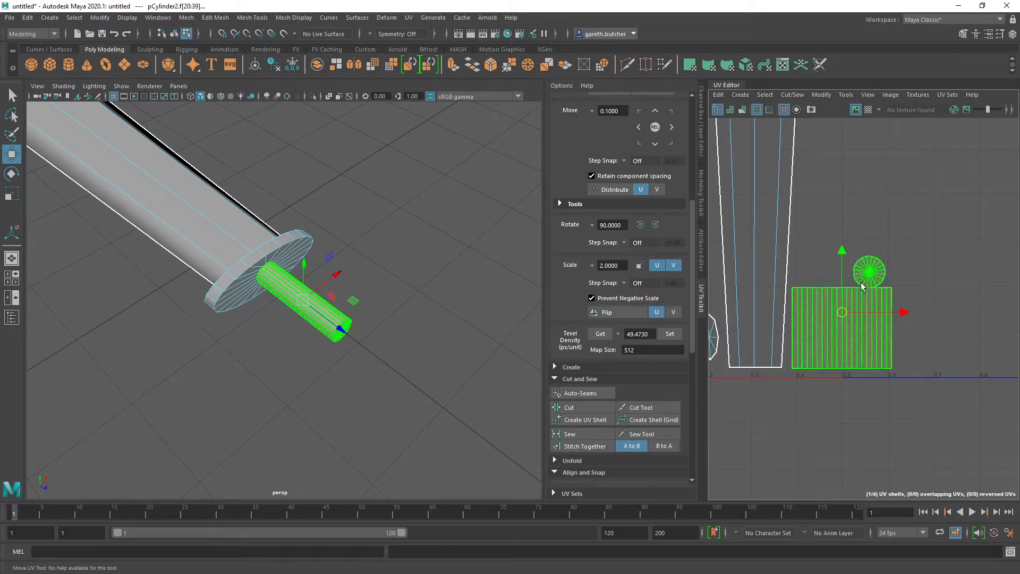
scroll(857, 278, "down", 1)
Select all flat faces around the handle on the crossguard's handle side.
left_click_drag(337, 330, 368, 303, "alt")
left_click(365, 237)
left_click_drag(367, 264, 442, 297, "alt")
right_click_drag(435, 244, 436, 278)
left_click_drag(406, 336, 272, 215, "alt")
left_click(285, 223)
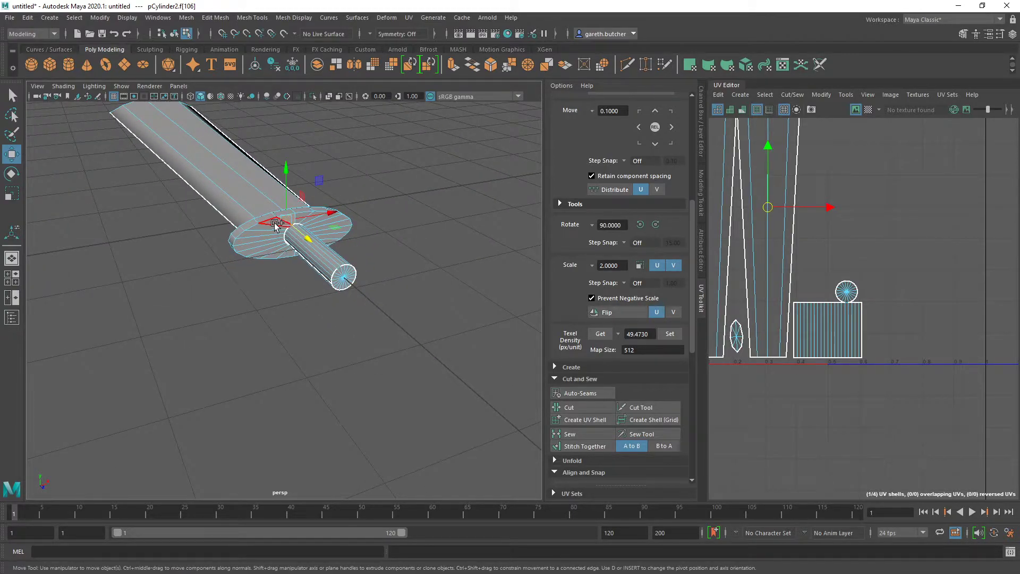
left_click(266, 231)
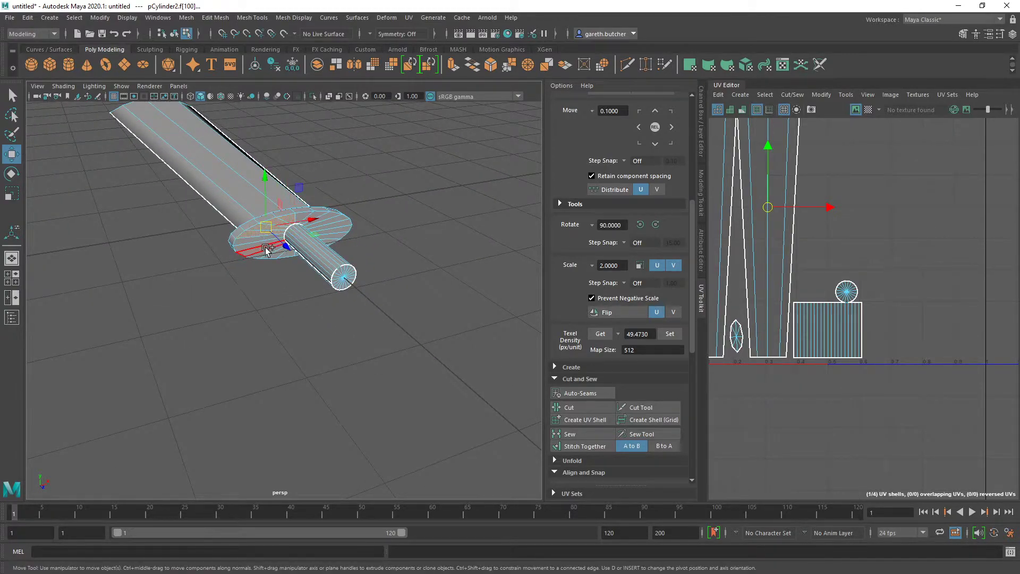
double_click(330, 231, "shift")
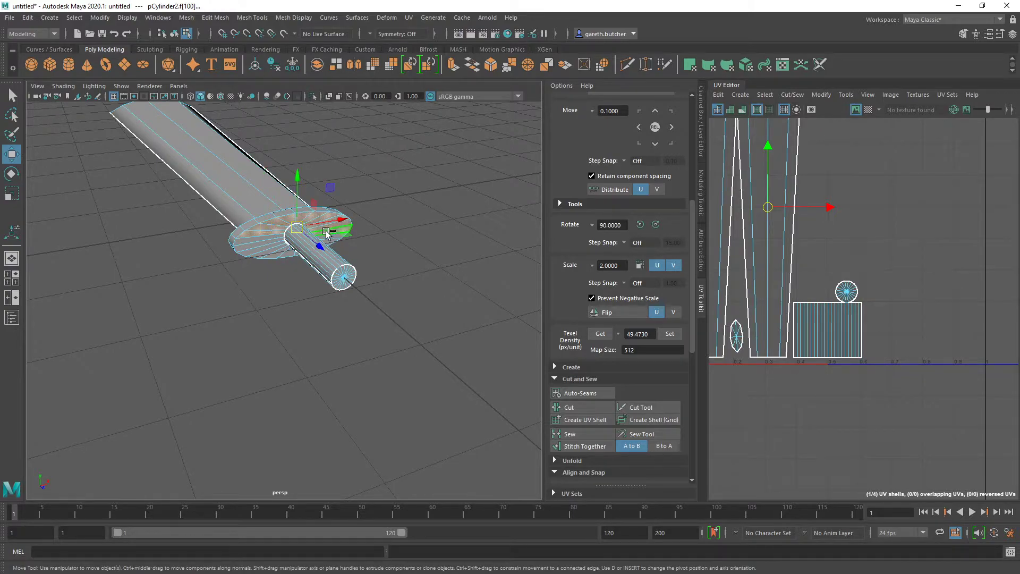
double_click(258, 243, "shift")
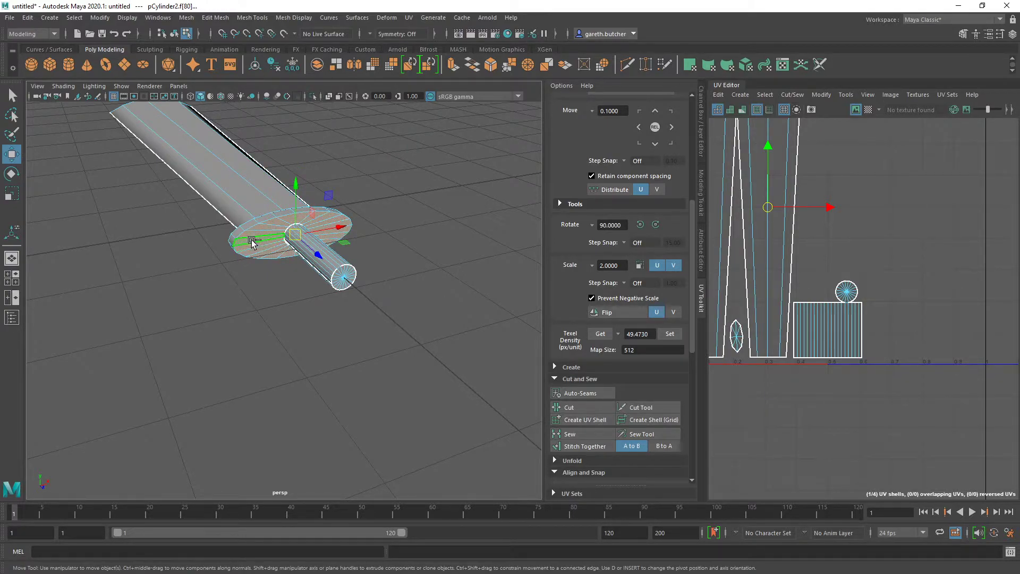
left_click_drag(252, 241, 365, 262, "alt")
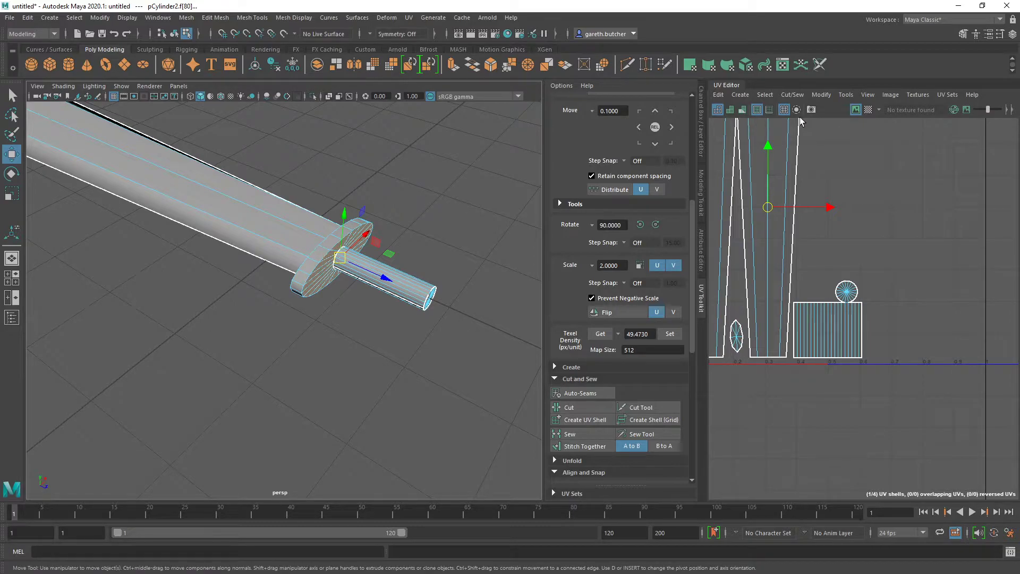
Apply a planar UV projection to the selected crossguard faces and move their shell outside the 0–1 UV area, clear of the other shells.
left_click(741, 95)
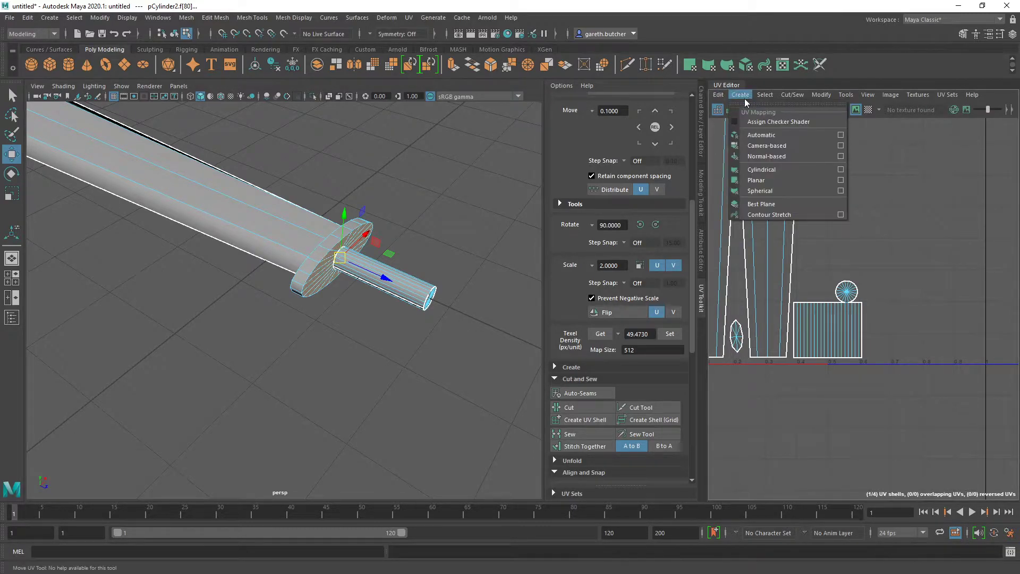
left_click(764, 181)
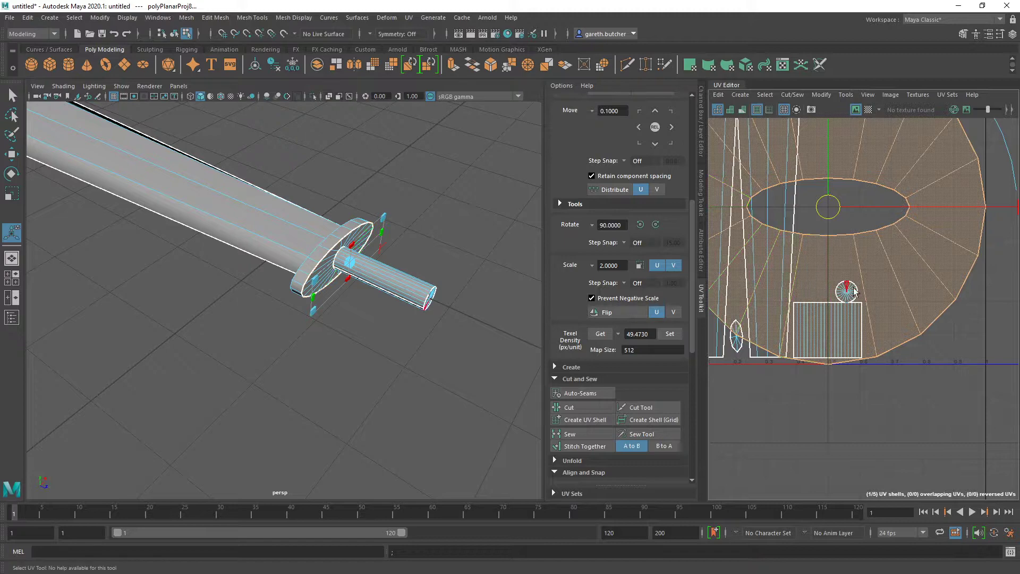
scroll(809, 237, "down", 3)
left_click_drag(809, 237, 925, 193)
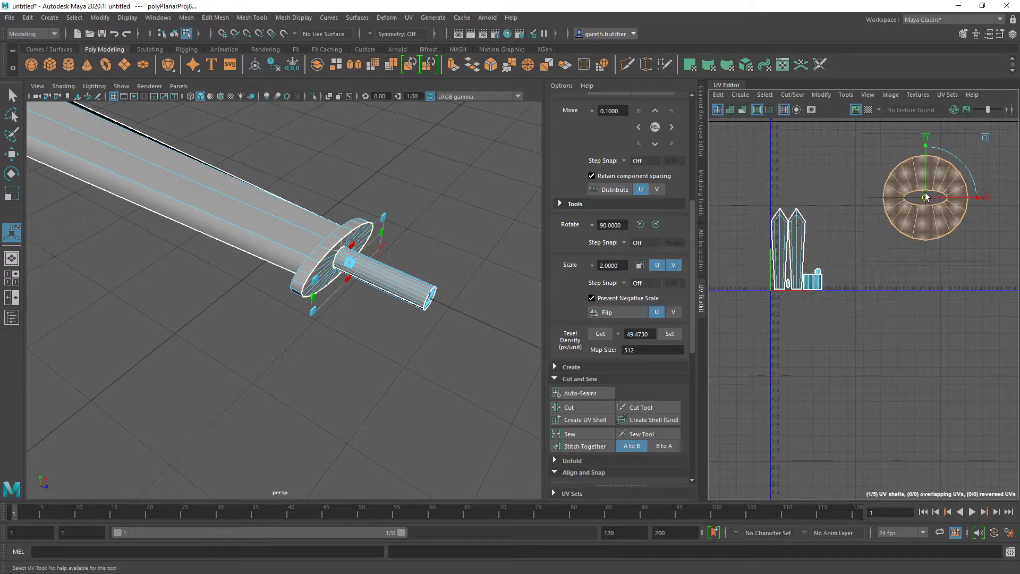
Select the crossguard's outer rim face loop, apply a cylindrical UV projection, and set the projection's X rotation to 90.
left_click(329, 250)
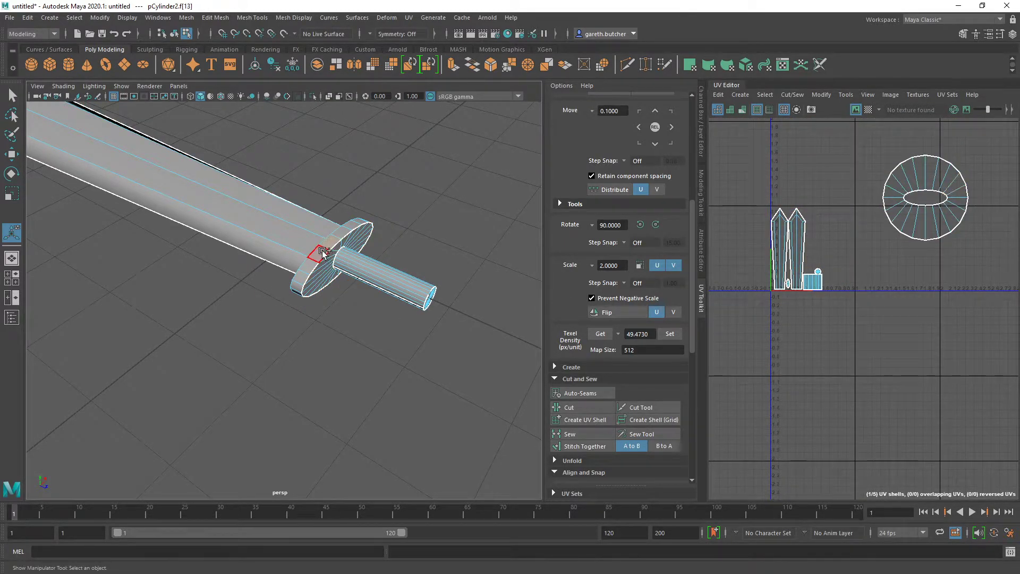
left_click(740, 94)
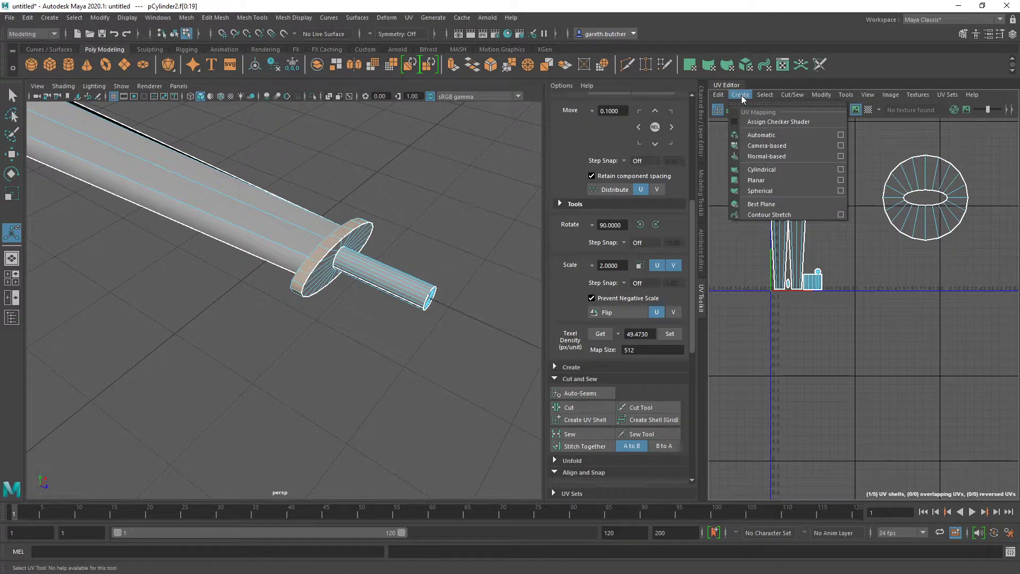
left_click(759, 173)
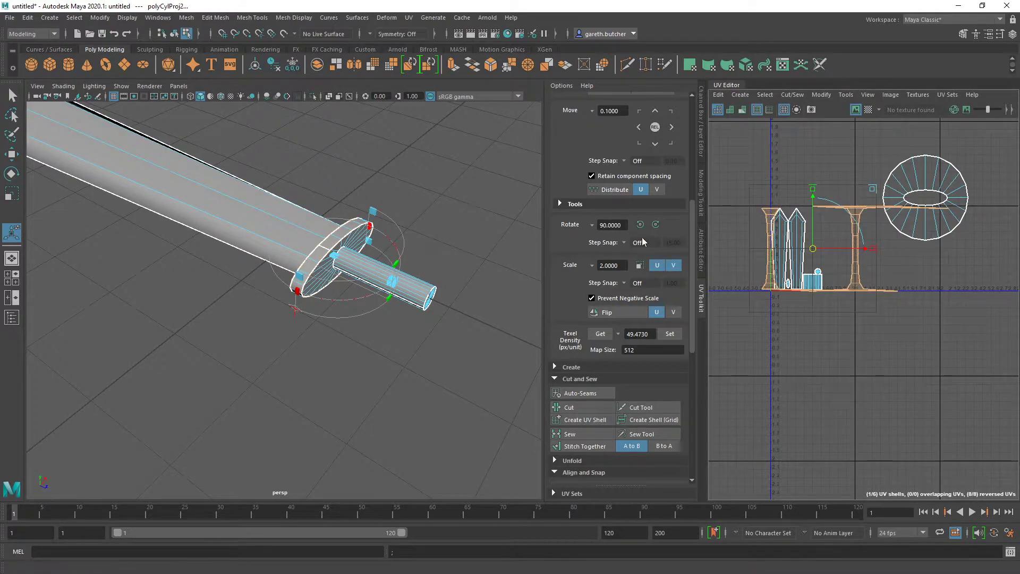
left_click(701, 249)
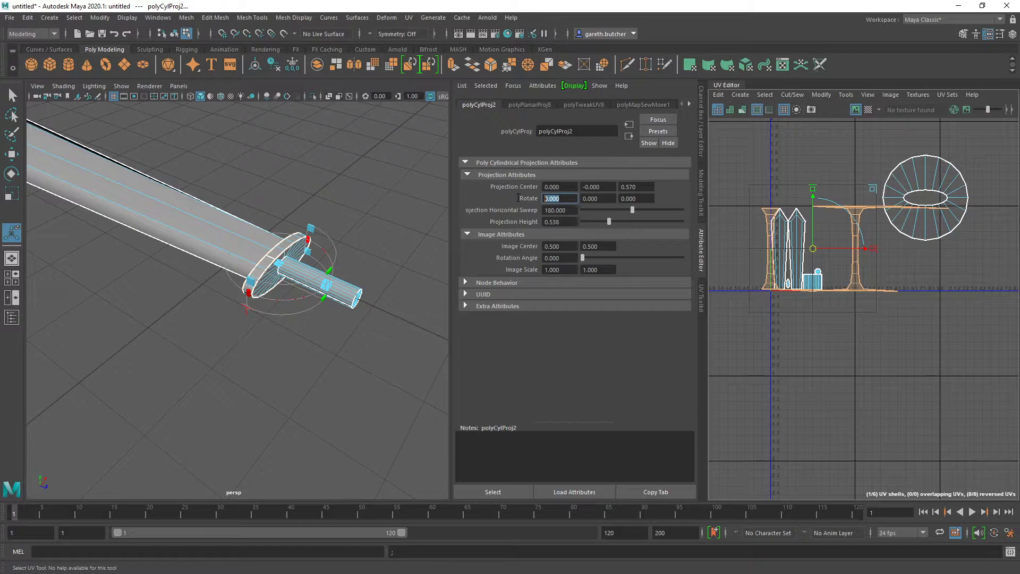
type("90")
key("Return")
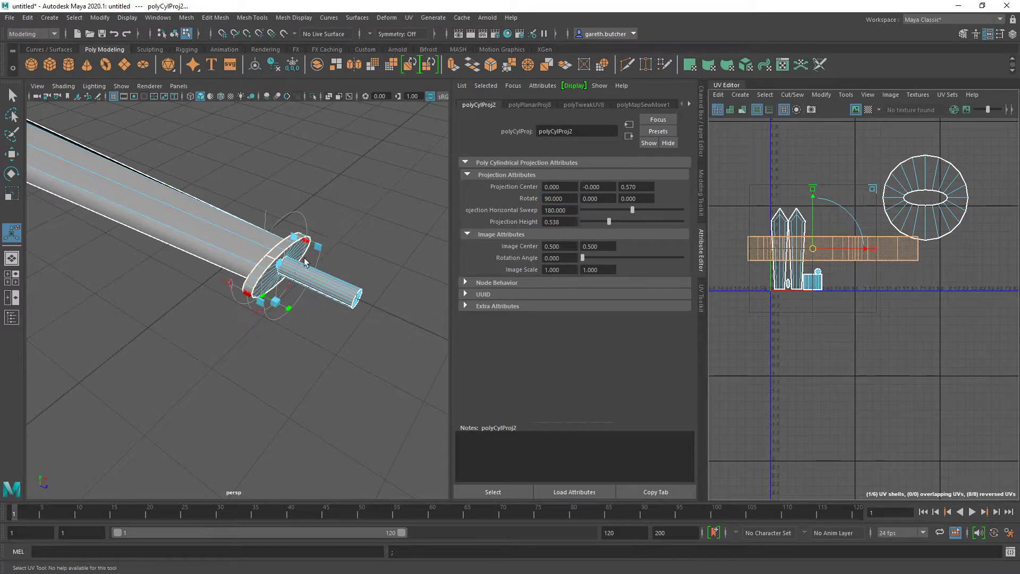
Extend the guard rim's cylindrical projection to a 360-degree sweep and 1.051 height, and move its UV shell clear of the blade shells.
left_click_drag(318, 248, 314, 216)
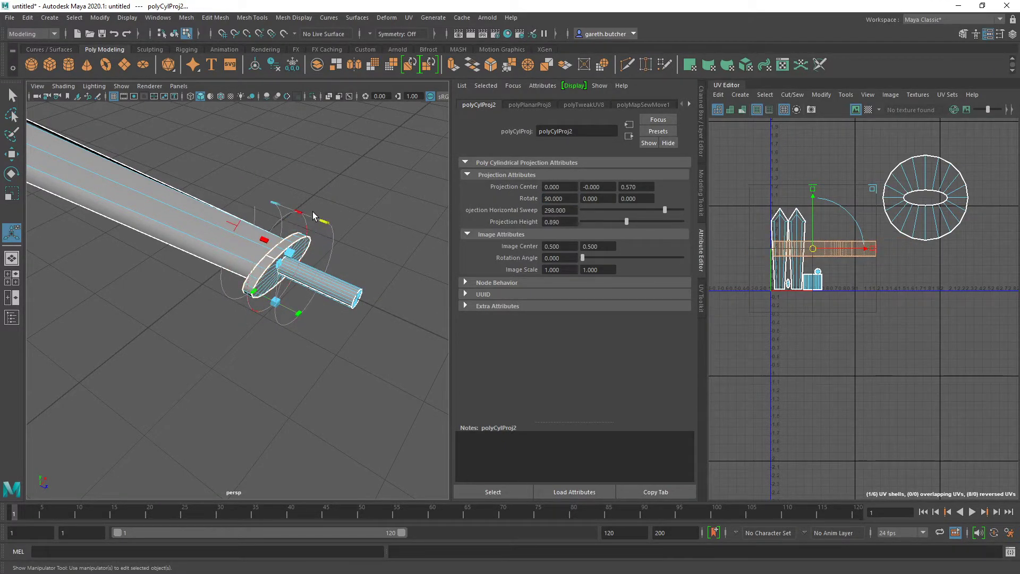
left_click_drag(271, 246, 285, 213)
left_click_drag(299, 314, 366, 293)
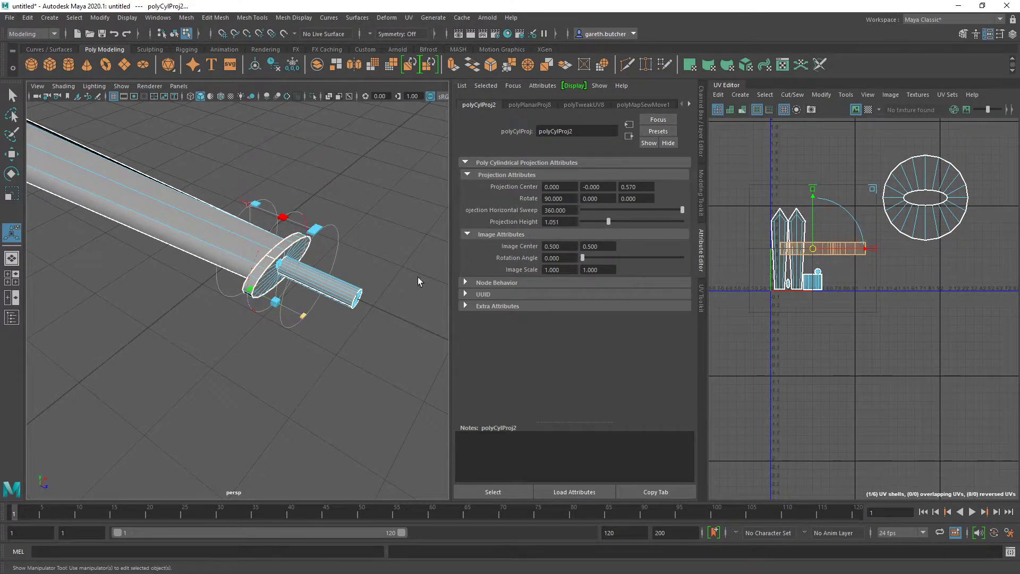
left_click_drag(816, 253, 928, 269)
Apply a planar projection to the guard's blade-side faces and place the resulting UV shell in the empty space below the rim strip.
left_click_drag(258, 350, 297, 218, "alt")
left_click(322, 167)
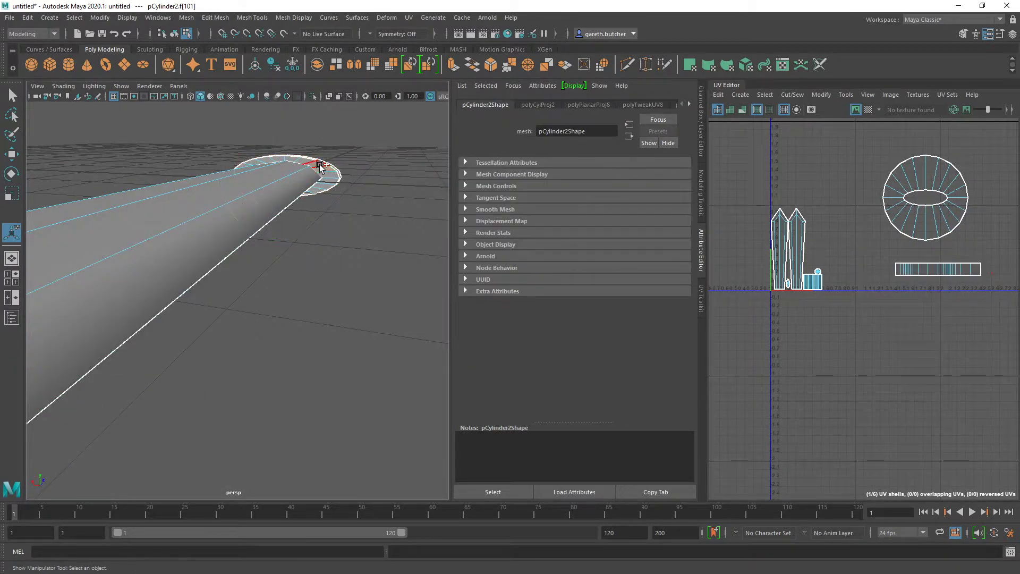
left_click(741, 94)
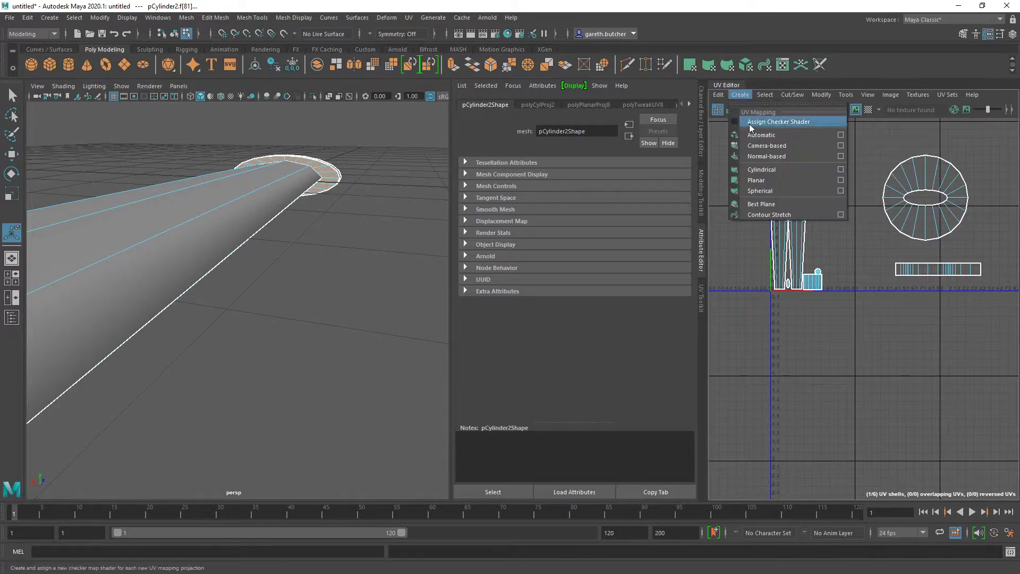
left_click(757, 183)
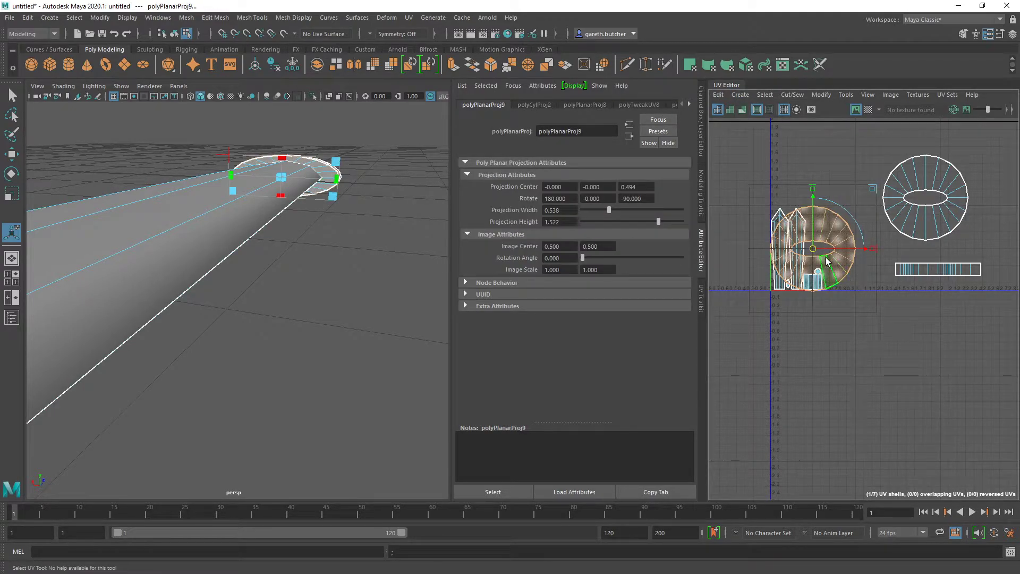
left_click_drag(814, 253, 910, 344)
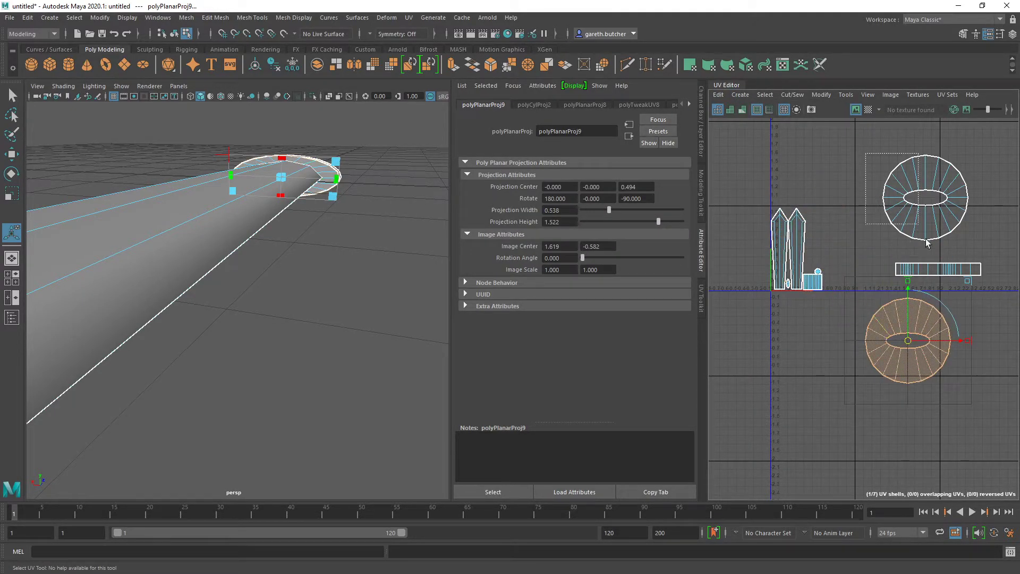
Select the three guard UV shells, both discs and the rim strip, and unfold them.
left_click(911, 215)
left_click(702, 309)
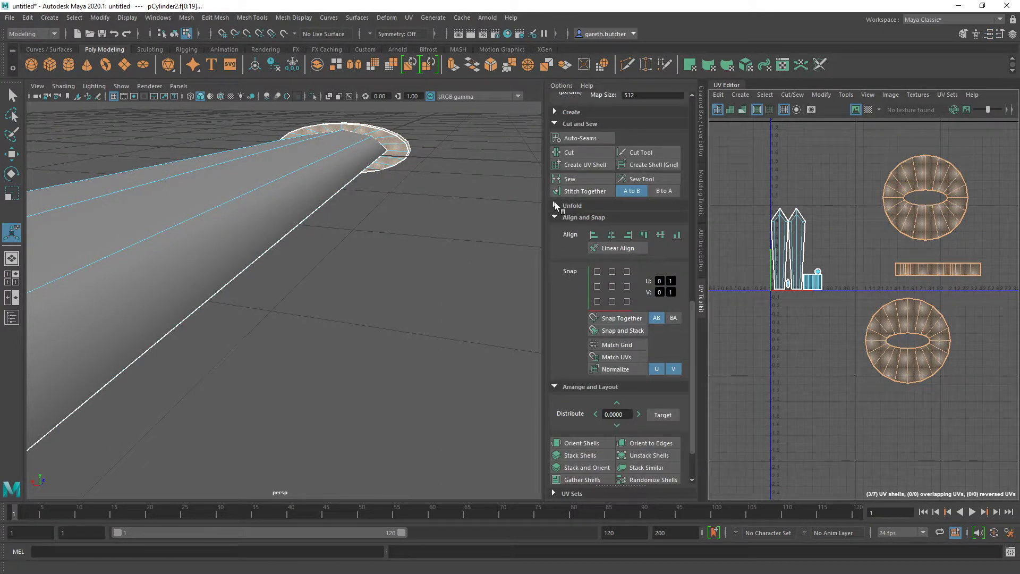
left_click(572, 205)
left_click(587, 234)
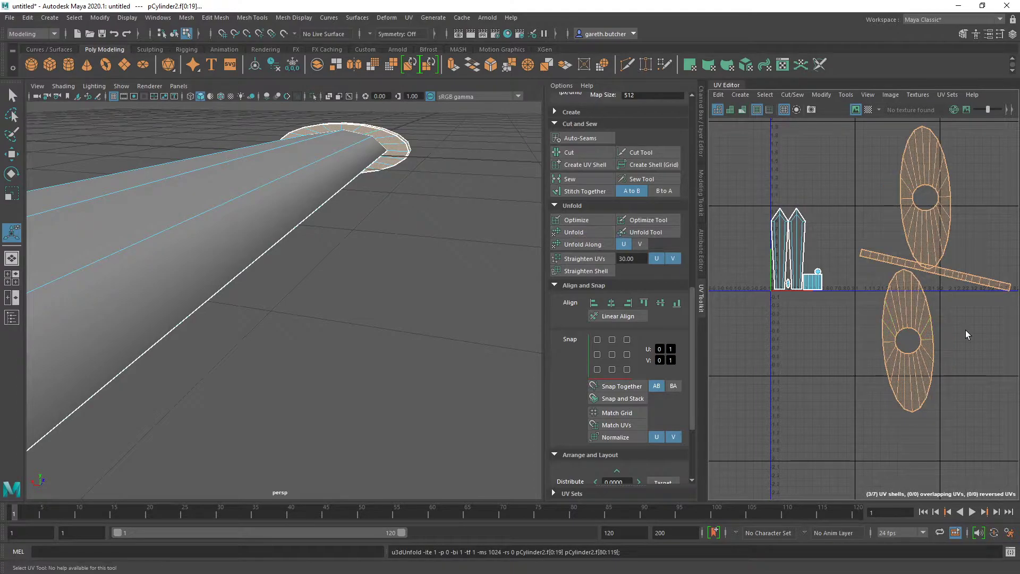
Orient the three guard UV shells, and repeat Orient Shells on the grip-side disc alone.
middle_click_drag(965, 330, 887, 356, "alt")
scroll(683, 403, "down", 3)
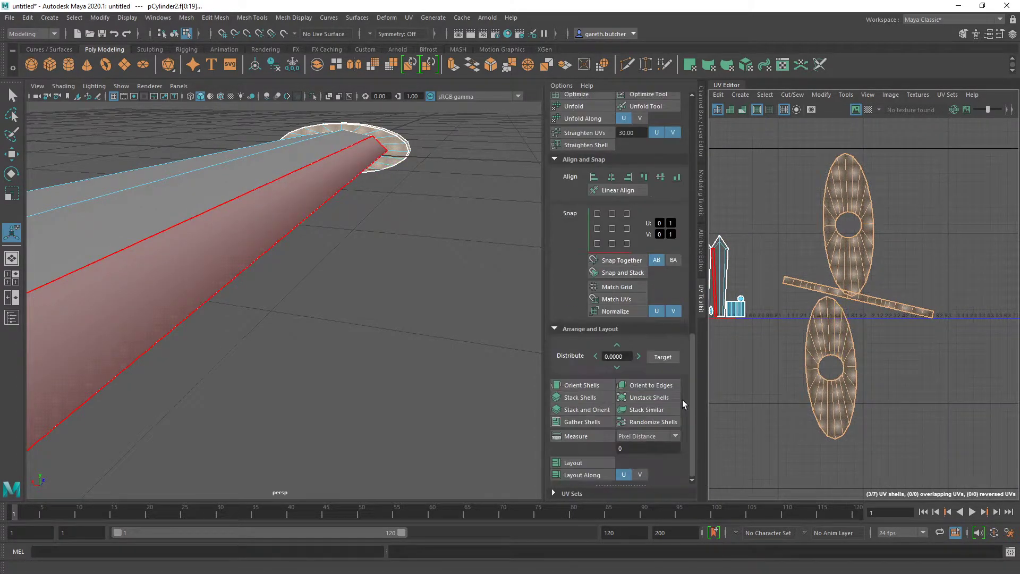
left_click(584, 386)
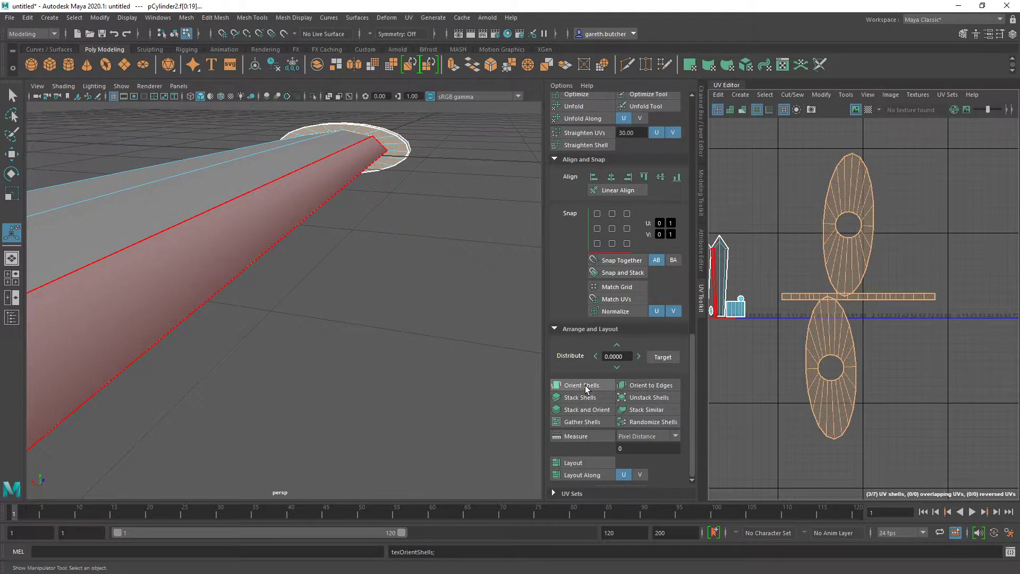
left_click(923, 367)
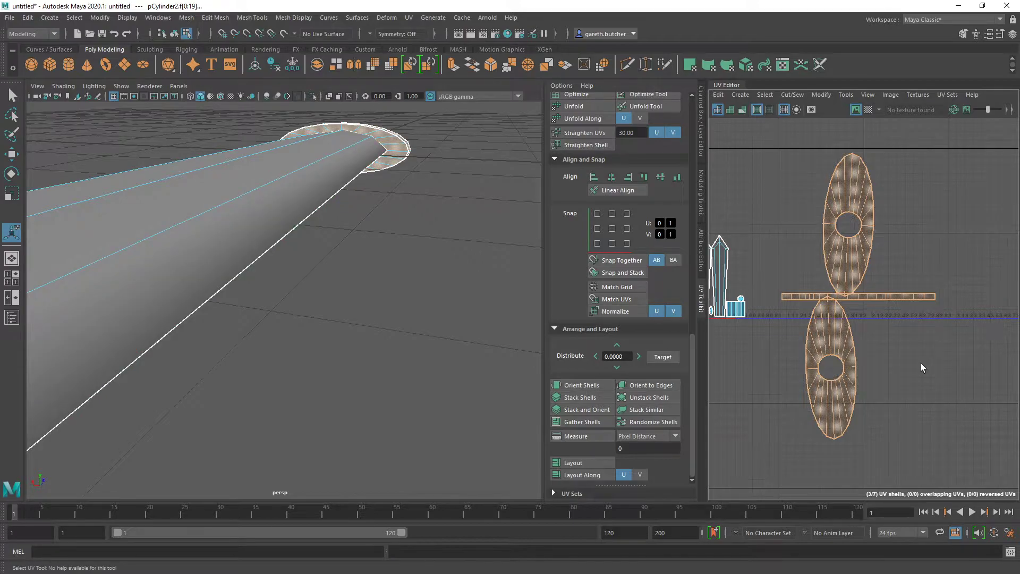
left_click(864, 265)
left_click(573, 386)
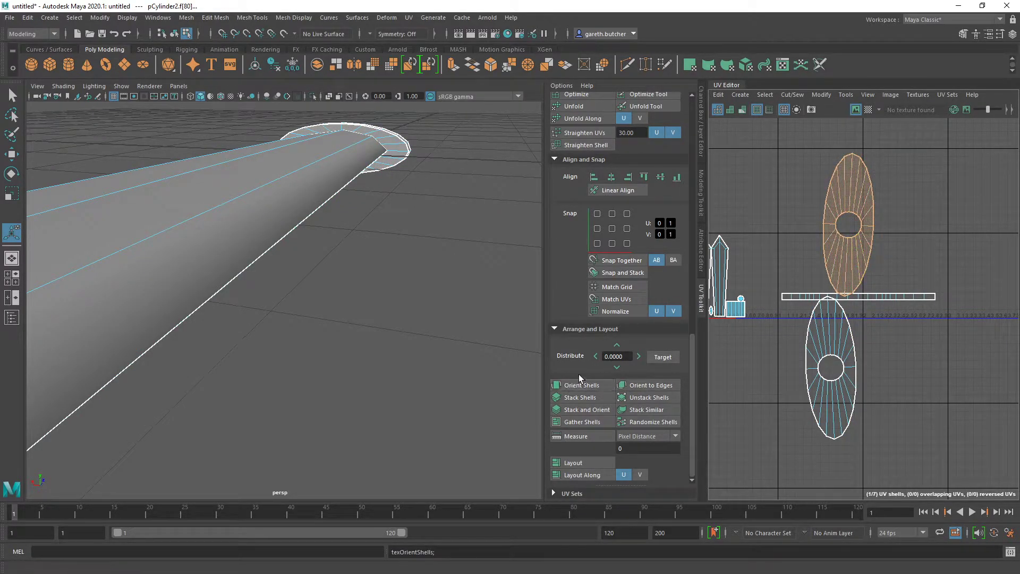
Check which guard faces correspond to opposite sides of the grip-side disc's UV shell.
left_click(856, 227)
left_click(832, 223)
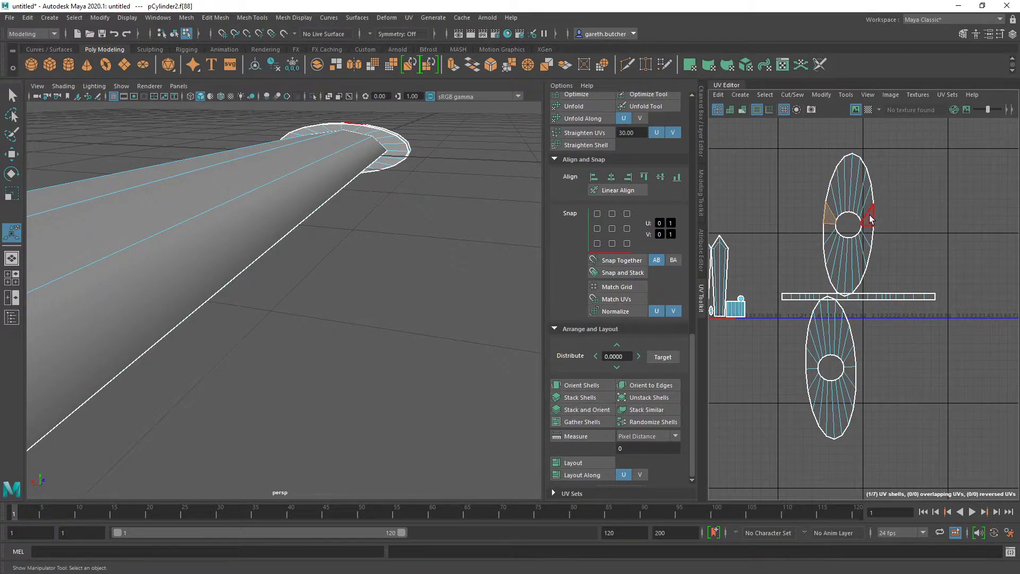
left_click_drag(478, 227, 311, 228, "alt")
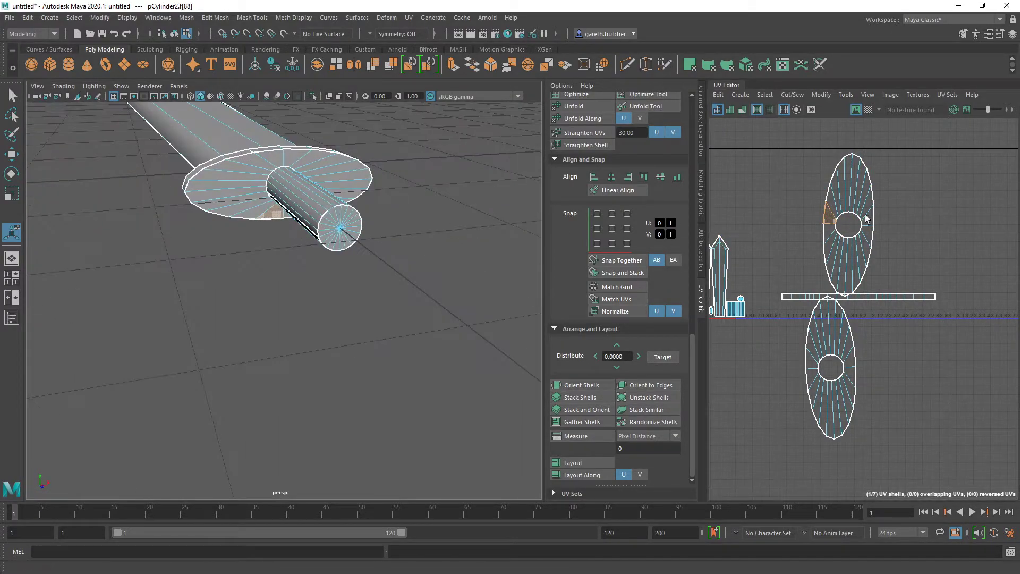
left_click(866, 222)
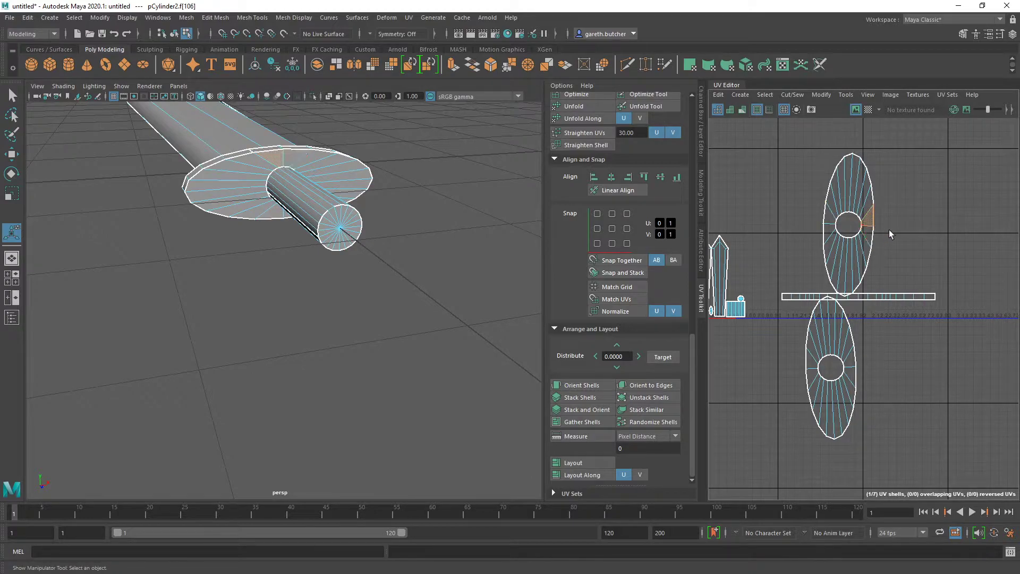
right_click(895, 225)
middle_click_drag(786, 185, 860, 193, "alt")
Try the UV distortion display and switch the UV shells to shaded display.
left_click(743, 110)
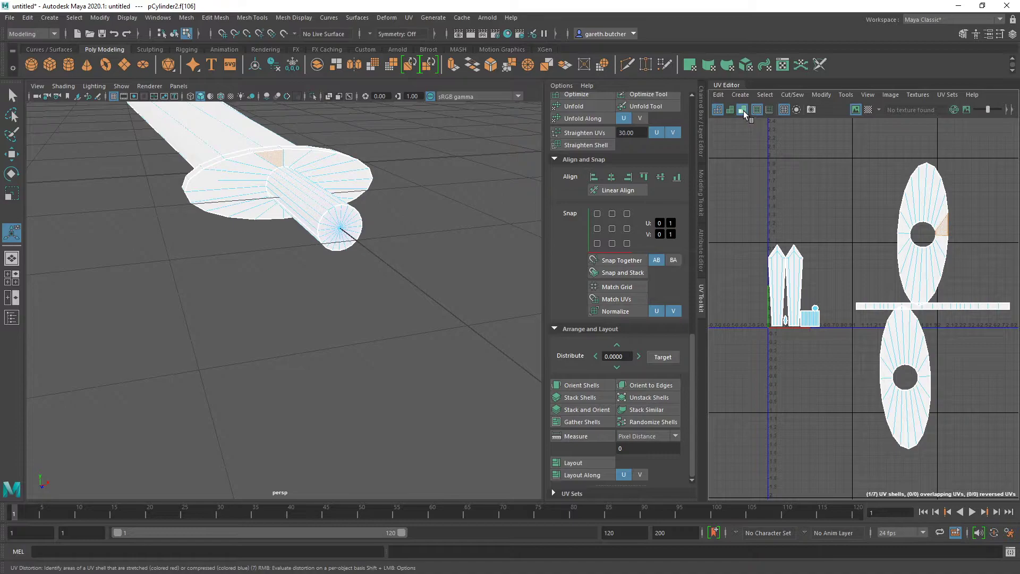
left_click(731, 110)
middle_click_drag(851, 262, 814, 252, "alt")
left_click(814, 252)
scroll(791, 249, "up", 3)
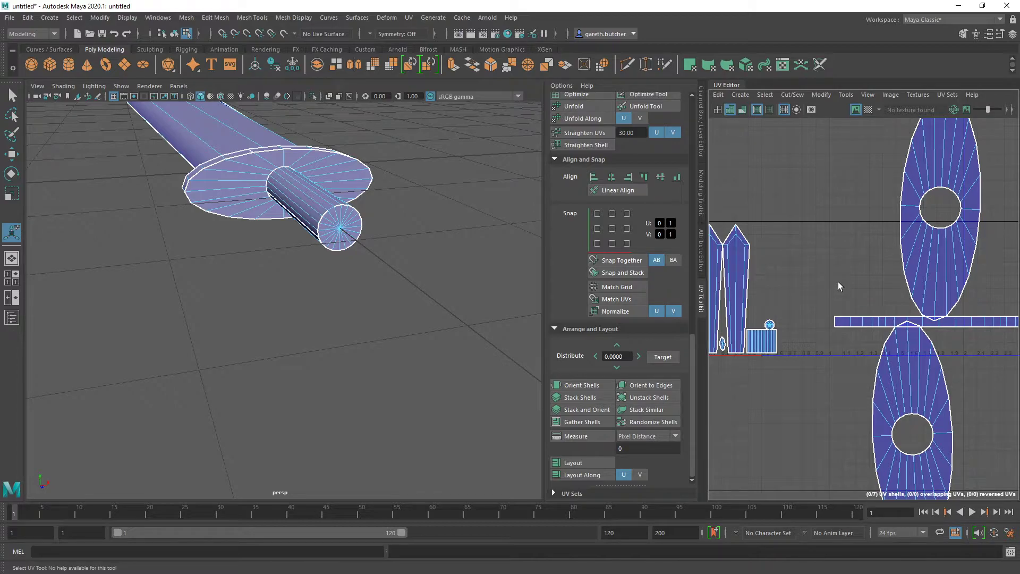
Flip the grip-side guard disc's UV shell horizontally.
left_click(942, 243)
right_click_drag(942, 242, 911, 326)
mouse_move(928, 270)
right_mouse_down()
mouse_move(918, 359)
mouse_move(949, 269)
right_mouse_up()
left_click(890, 288)
middle_click_drag(891, 281, 837, 288, "alt")
scroll(837, 290, "down", 2)
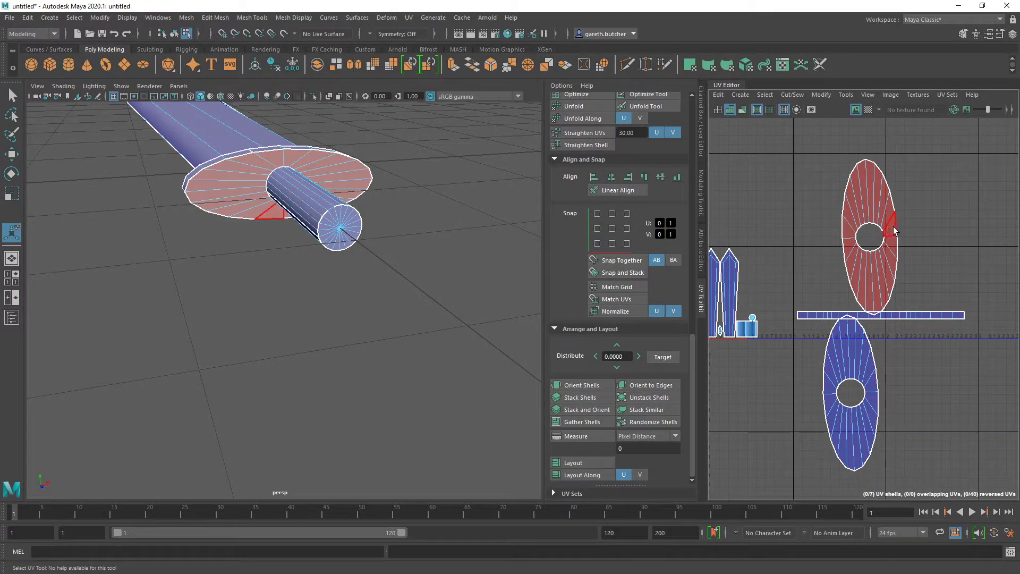
Flip the reversed grip-side disc's UV shell back to its original facing.
left_click(881, 201)
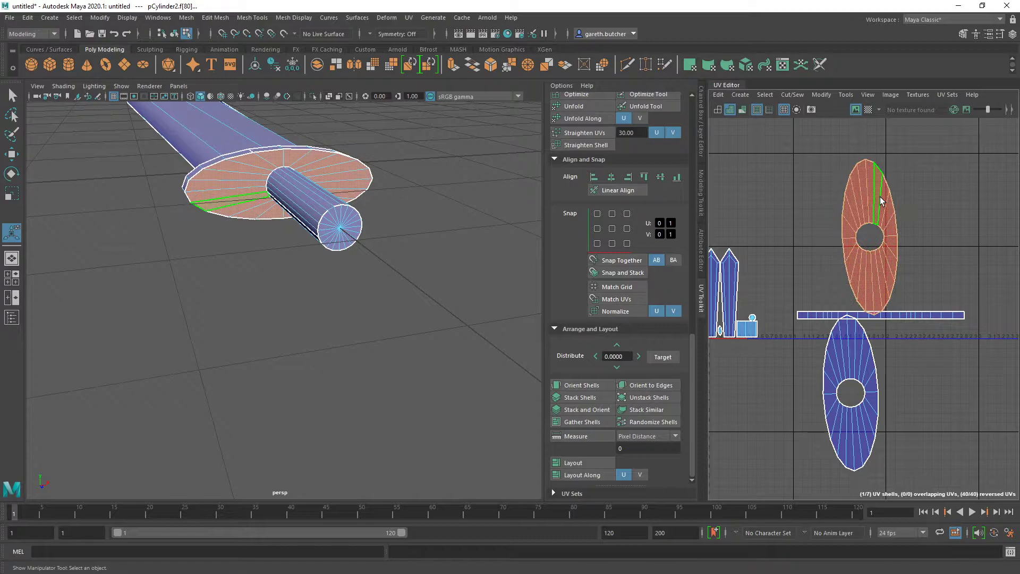
right_click(881, 201)
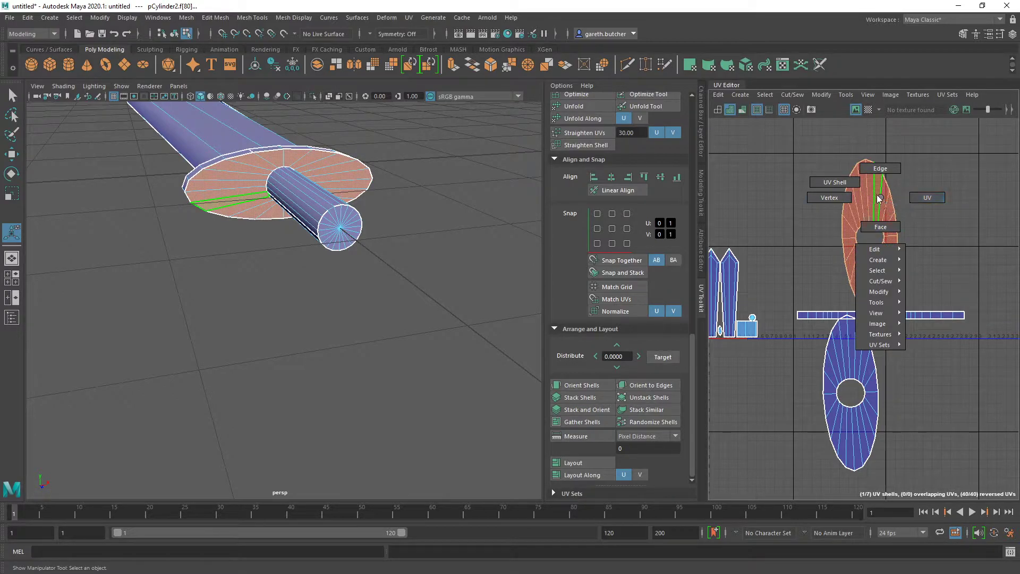
mouse_move(889, 290)
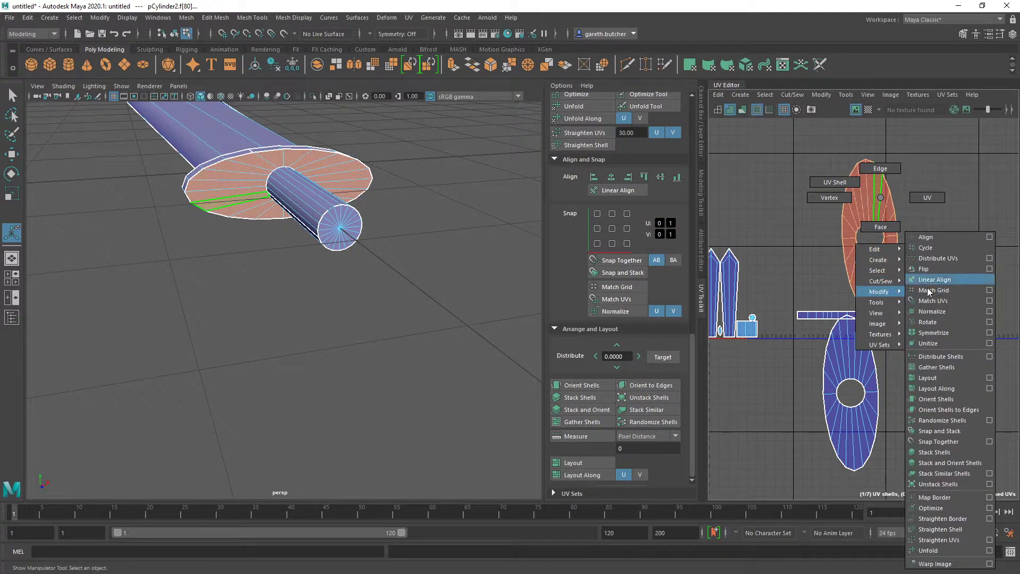
left_click(925, 265)
left_click(936, 270)
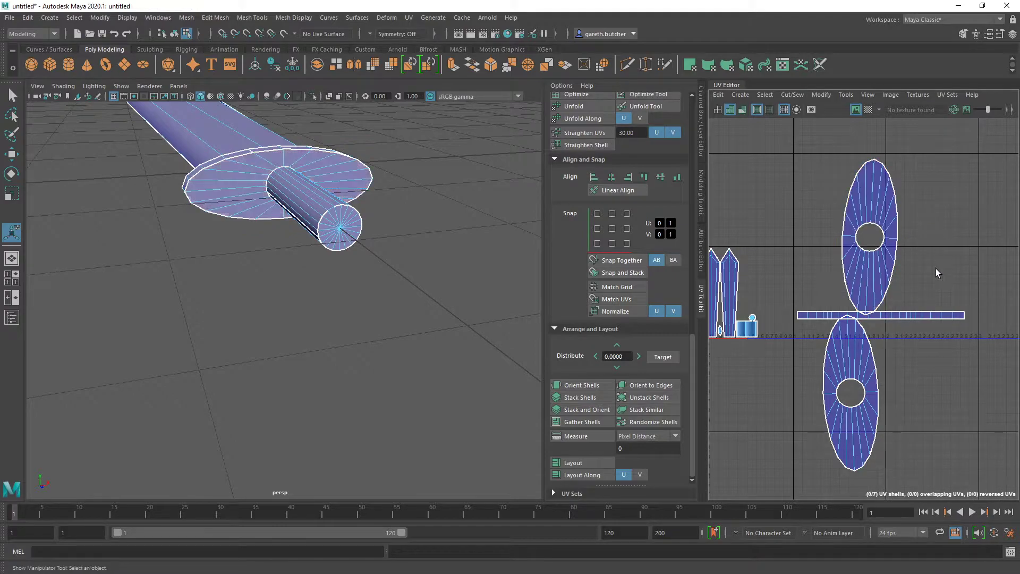
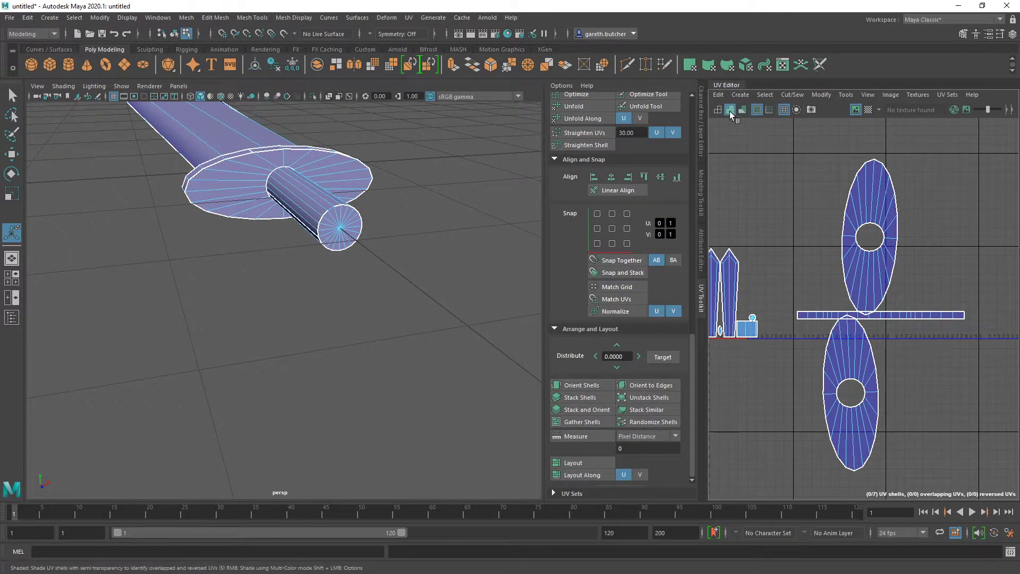
Rotate the grip-side disc's UV shell until it lies horizontally, and apply Orient Shells to it.
left_click(869, 186)
key("e")
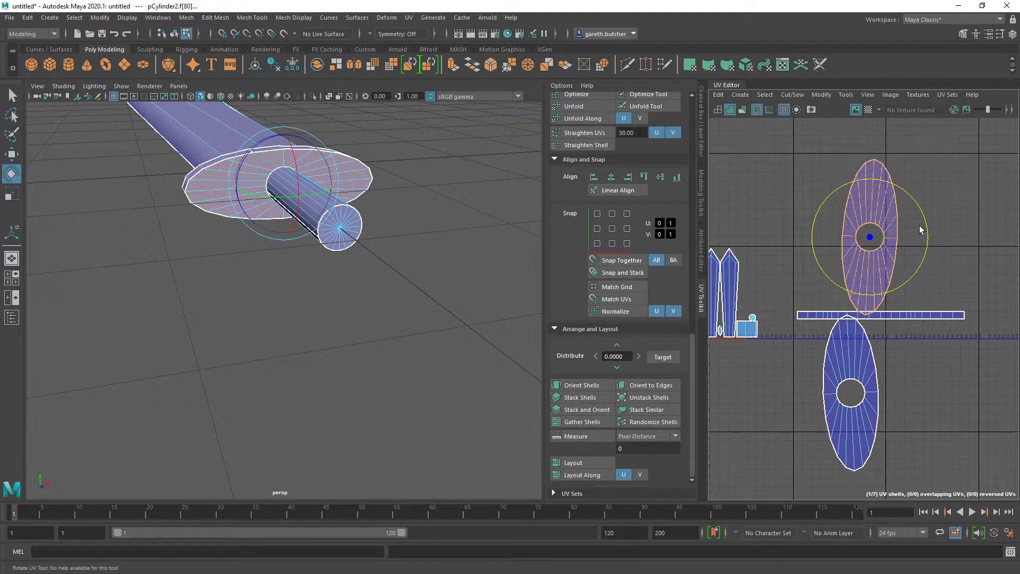
left_click_drag(921, 215, 841, 162)
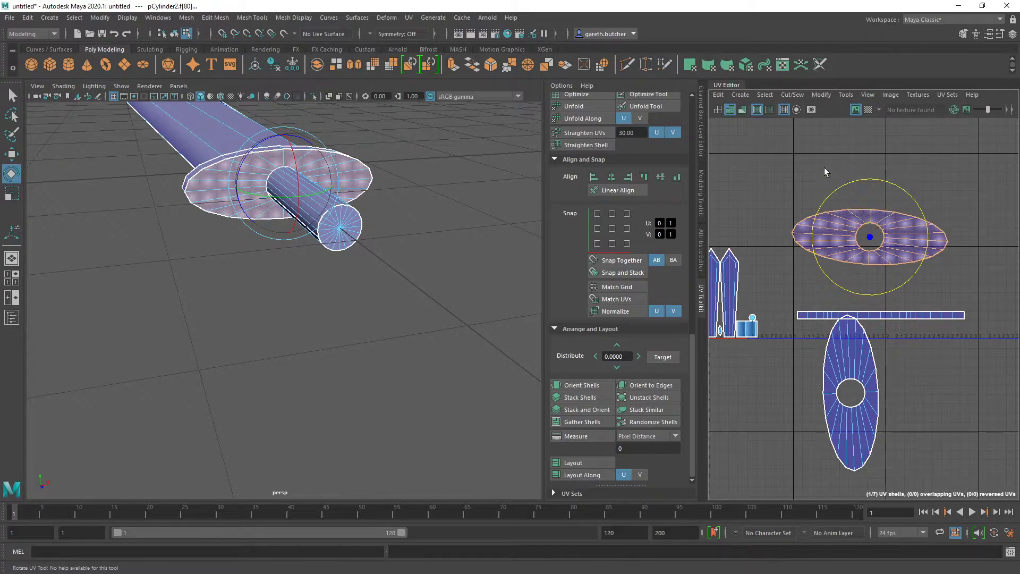
key("F10")
key("F11")
double_click(871, 217)
left_click(582, 385)
left_click(953, 294)
Rotate the blade-side disc's UV shell to lie horizontally and unfold the guard's rim strip.
double_click(864, 371)
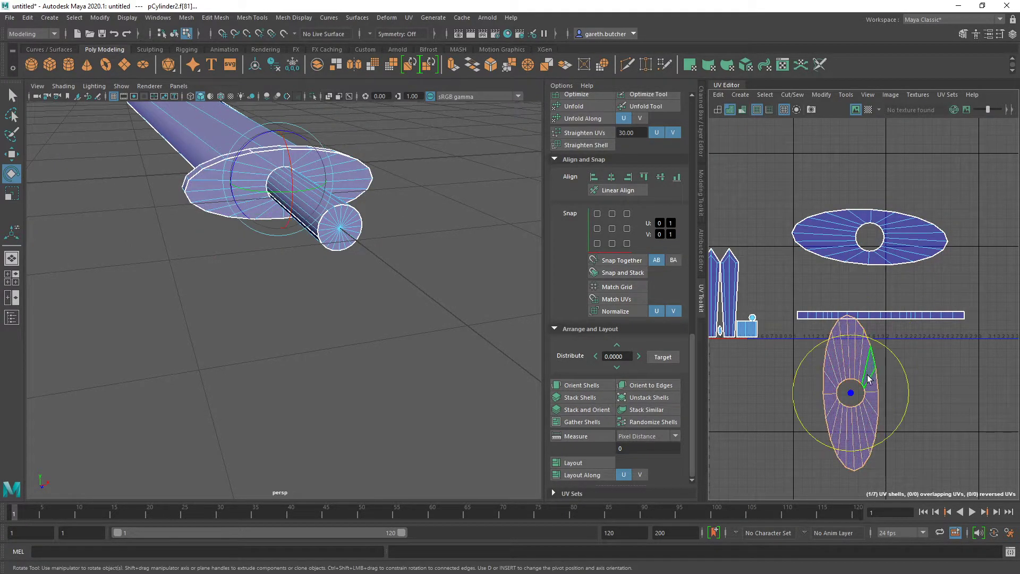
left_click_drag(908, 373, 853, 320)
double_click(845, 316)
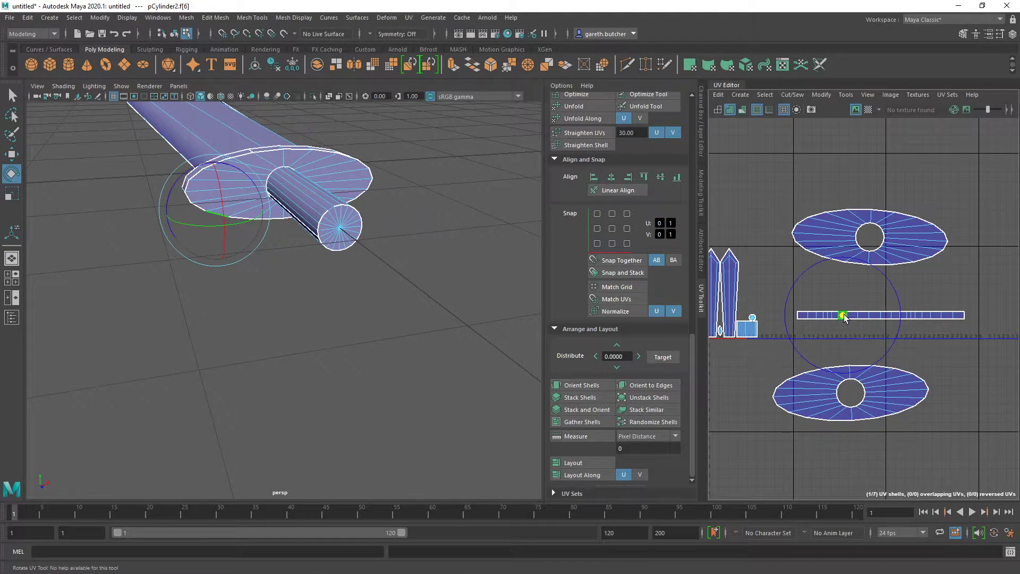
scroll(617, 240, "up", 5)
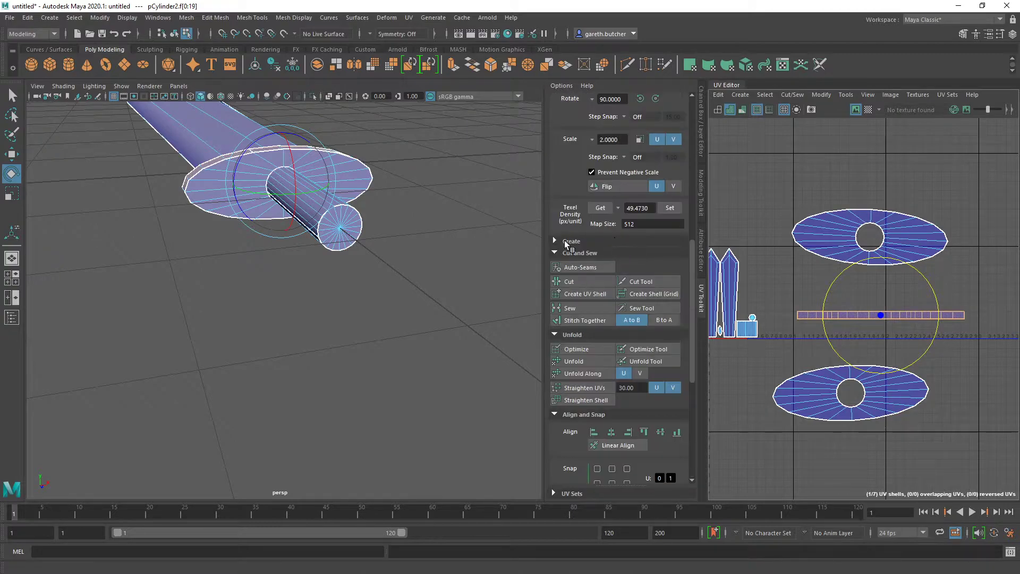
left_click(585, 364)
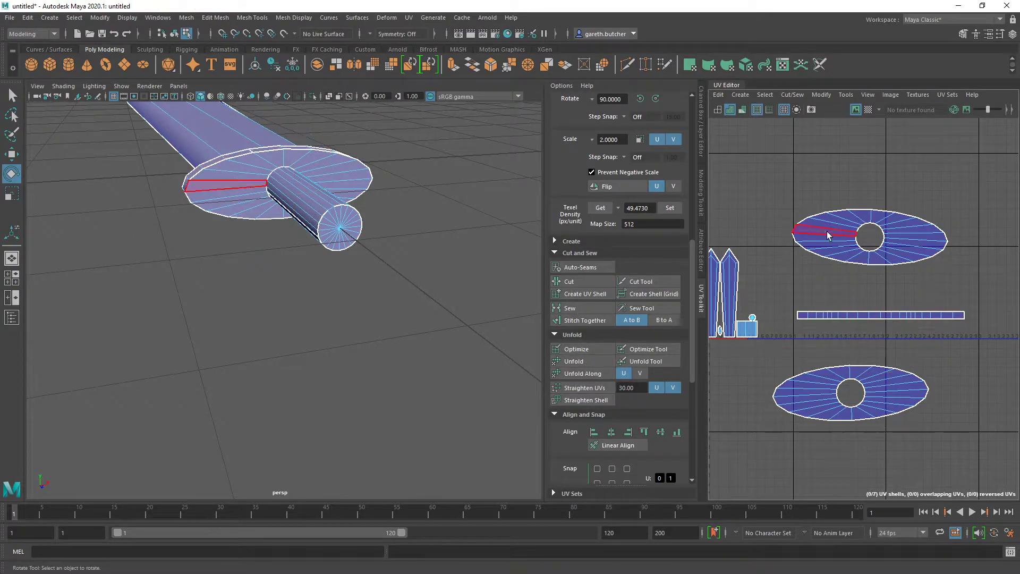
Set the three guard UV shells to a texel density of 49.4730 px/unit at map size 512.
left_click(733, 292)
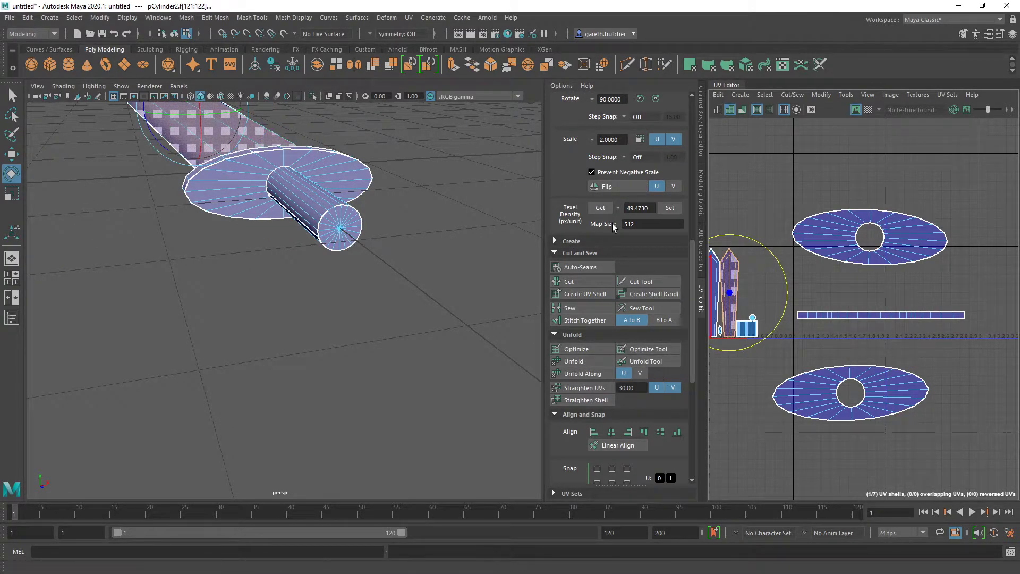
left_click_drag(780, 188, 974, 456)
left_click(670, 210)
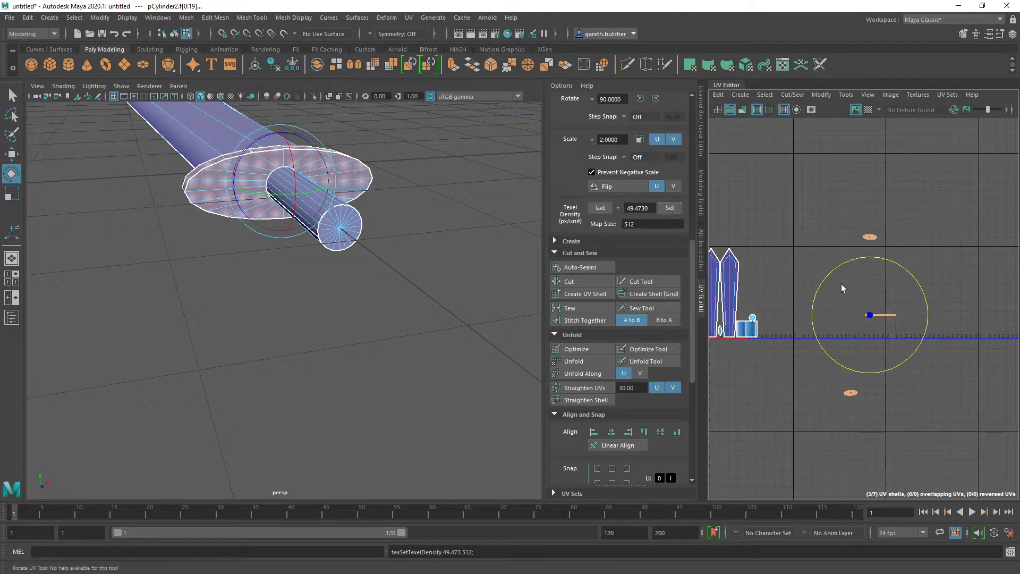
Select all the sword's UV shells and lay them out automatically within the 0–1 UV tile.
scroll(637, 397, "down", 5)
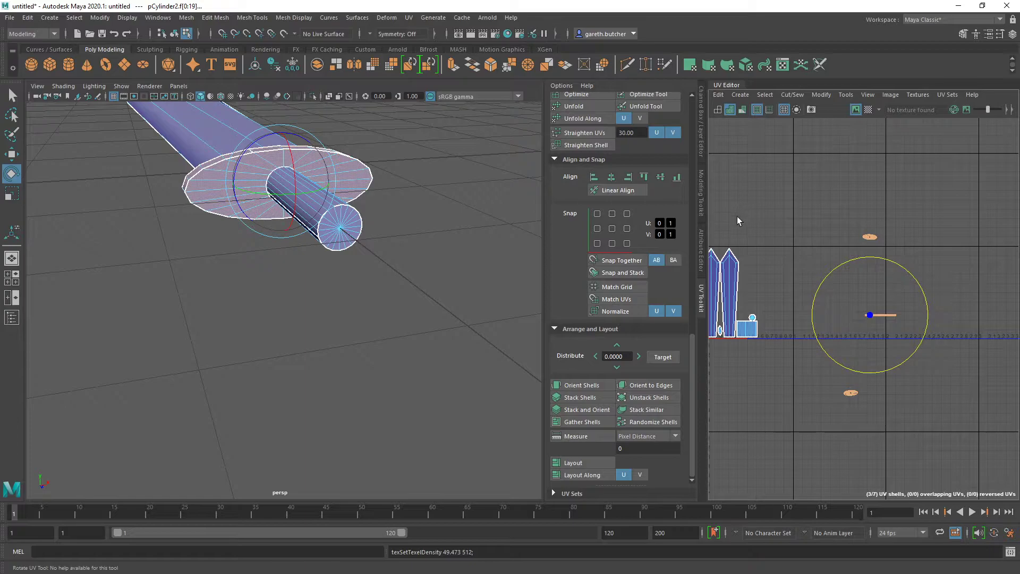
middle_click_drag(766, 264, 814, 251, "alt")
left_click_drag(742, 161, 950, 410)
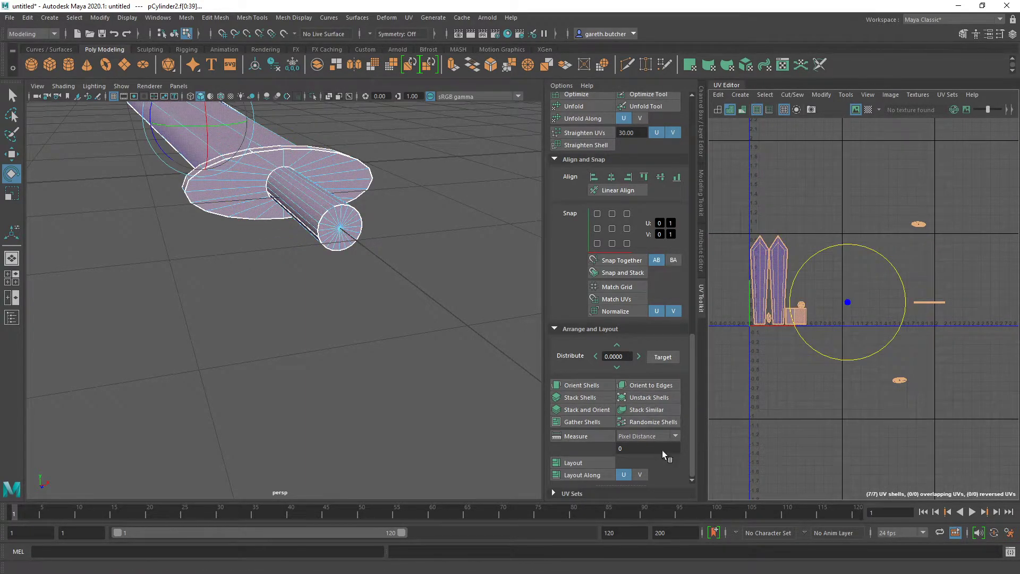
left_click(581, 461)
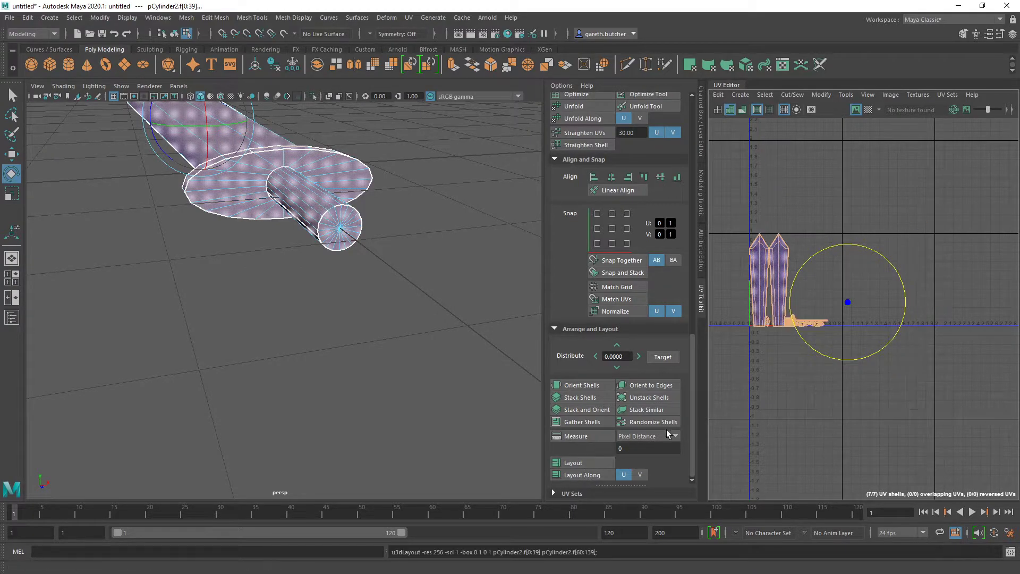
scroll(814, 372, "up", 3)
key("alt+space")
middle_click_drag(804, 288, 863, 369, "alt")
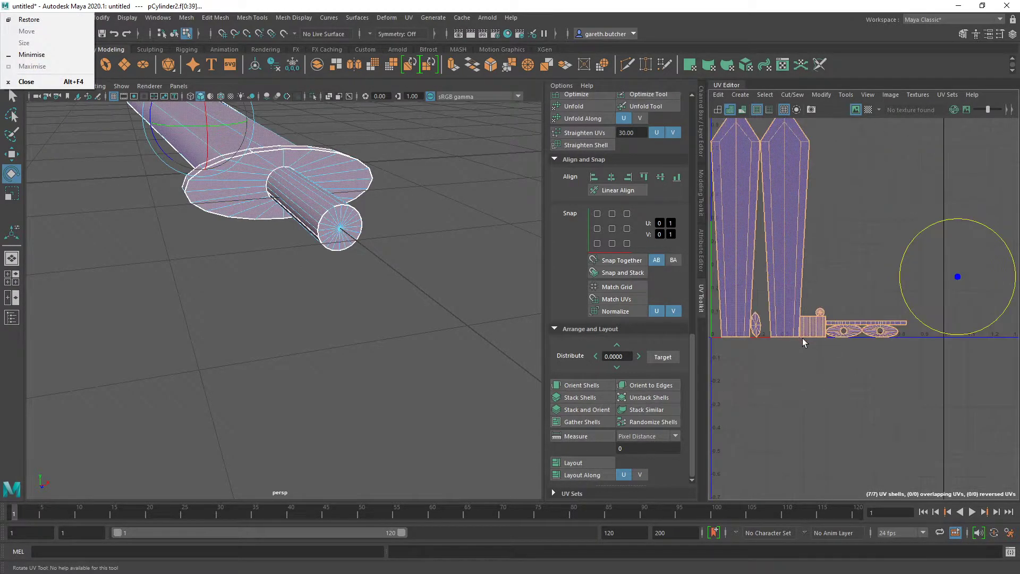
Try rotating all the UV shells together, and undo the rotation.
middle_click_drag(803, 339, 789, 345)
key("Escape")
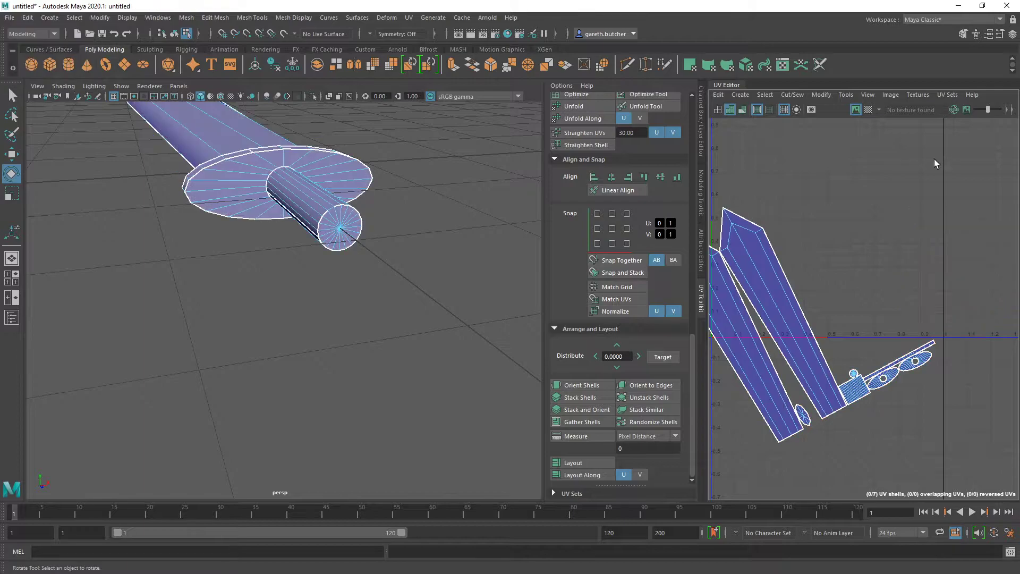
key("ctrl+z")
middle_click_drag(867, 242, 879, 300, "alt")
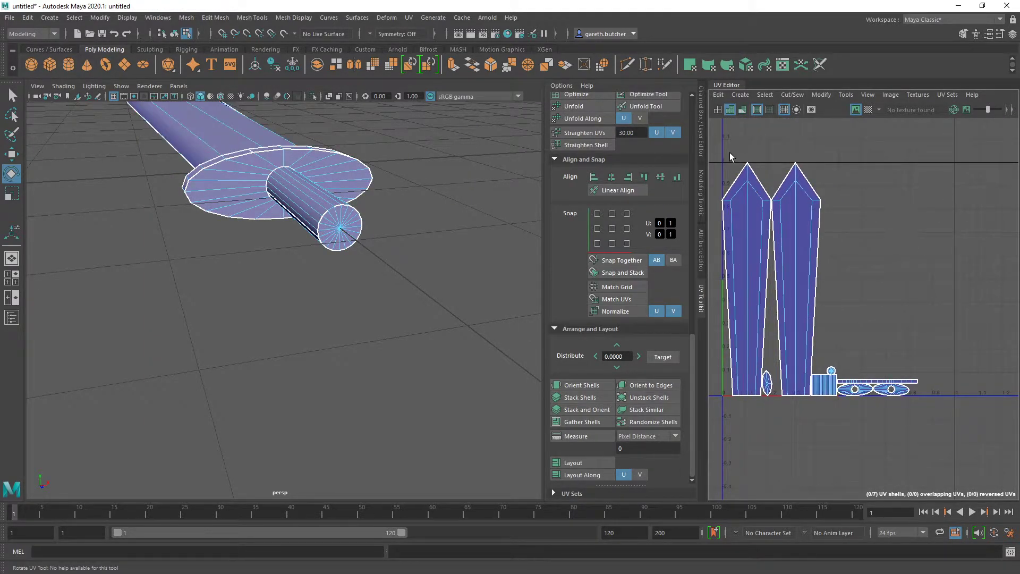
Move the small oval shell out from between the two blade shells to the far end of the guard's rim strip.
scroll(319, 207, "down", 3)
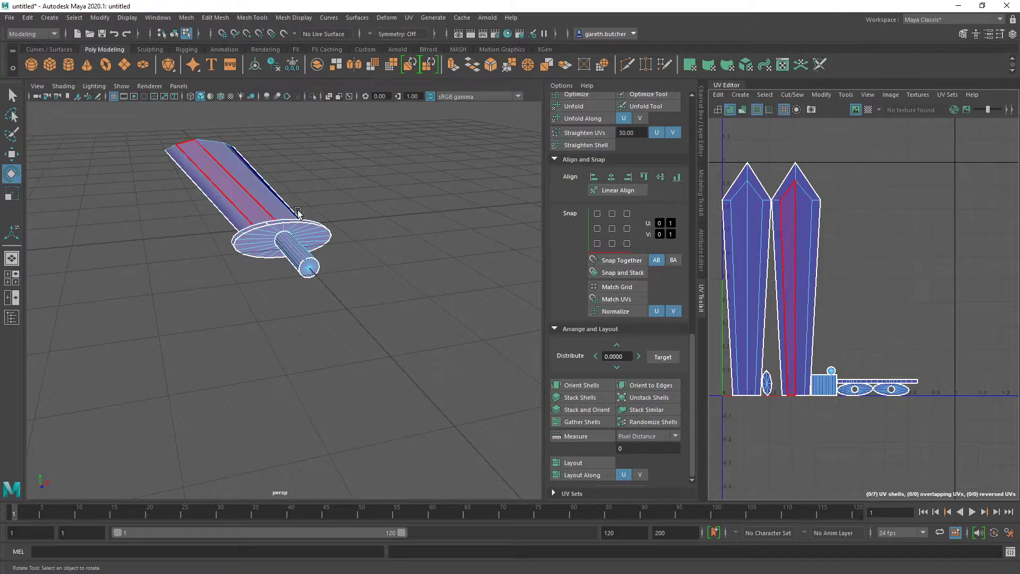
left_click(766, 382)
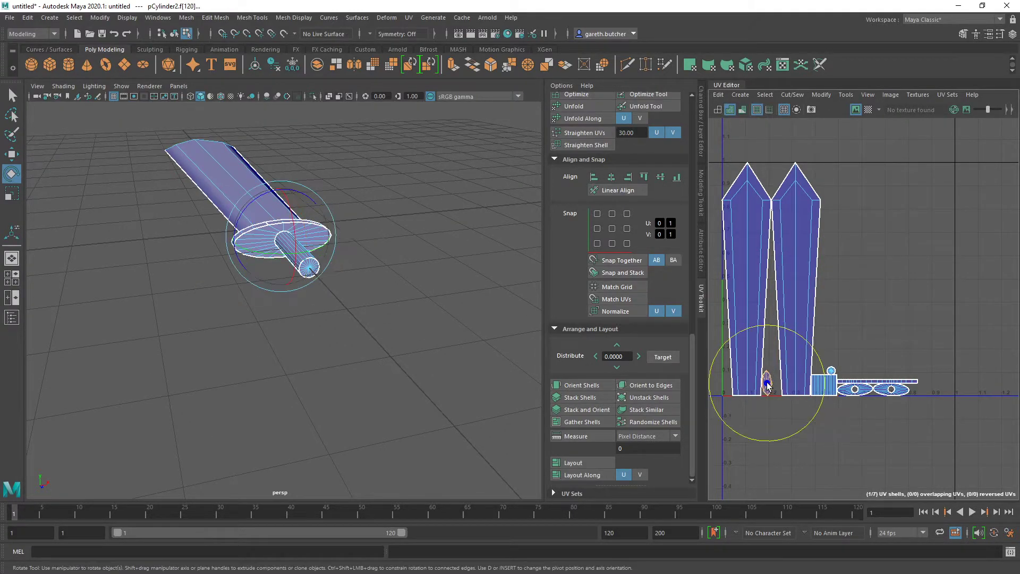
key("w")
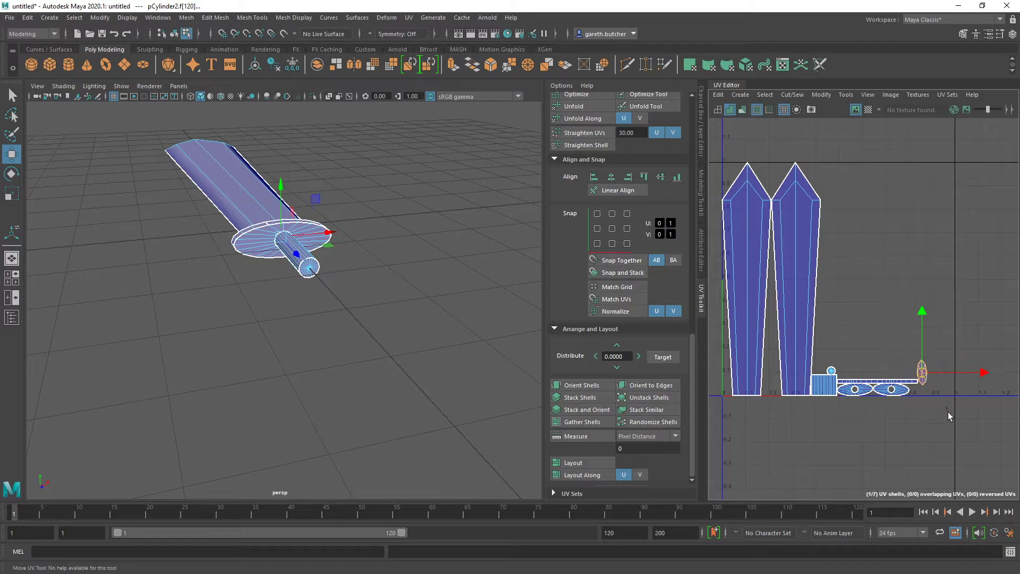
Select the five small grip, guard and cap shells together and move them outside the 0–1 tile, past U = 1.
left_click_drag(839, 339, 829, 334)
left_click_drag(971, 448, 825, 338)
right_click_drag(824, 338, 787, 323)
left_click_drag(827, 334, 827, 335)
left_click_drag(868, 378, 1016, 373)
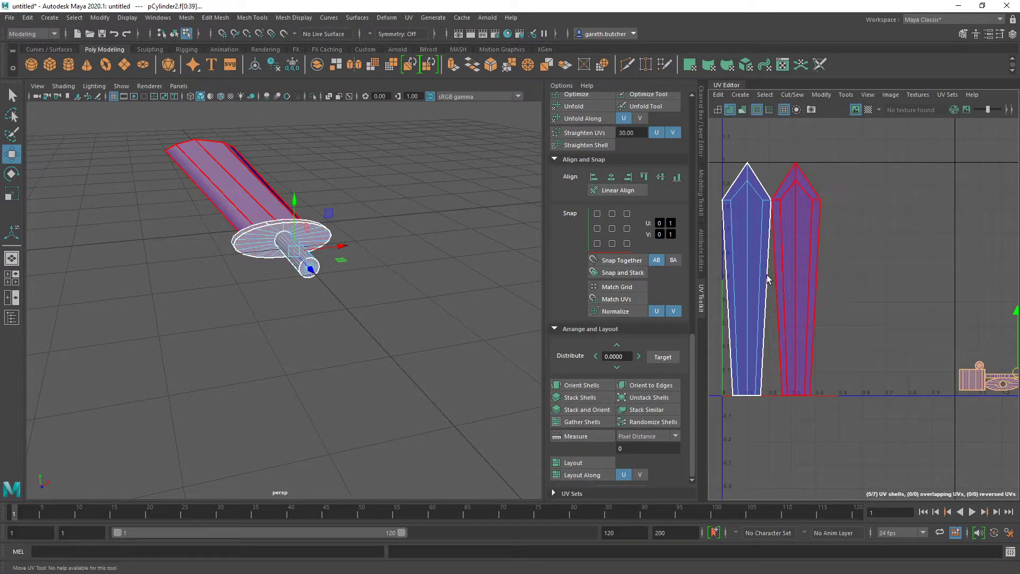
Try rotating the second blade shell on its own.
left_click(770, 280)
left_click(808, 280)
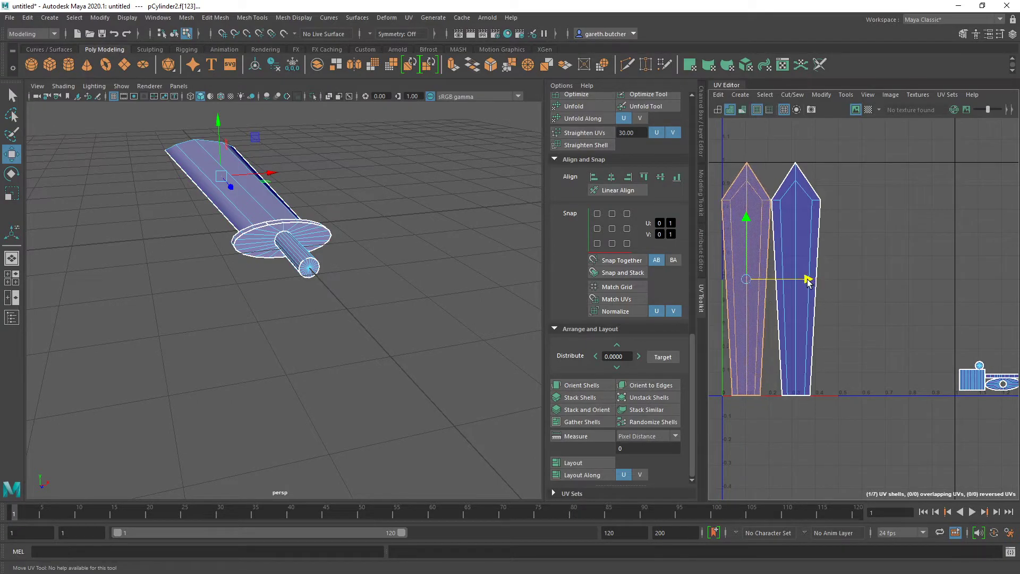
left_click(811, 221)
key("e")
middle_click_drag(828, 233, 858, 250, "alt")
left_click_drag(857, 251, 860, 252)
left_click(855, 239)
left_click(832, 230)
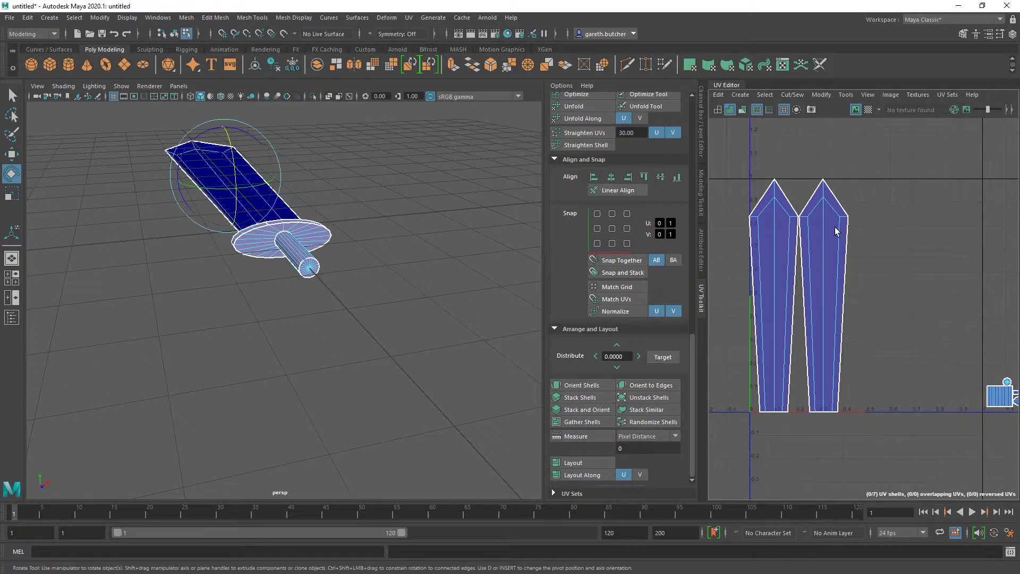
right_click_drag(870, 247, 836, 232)
Undo the last selection change and the rotation of the second blade shell.
left_click(307, 202)
left_click_drag(269, 267, 360, 255, "alt")
key("ctrl+z")
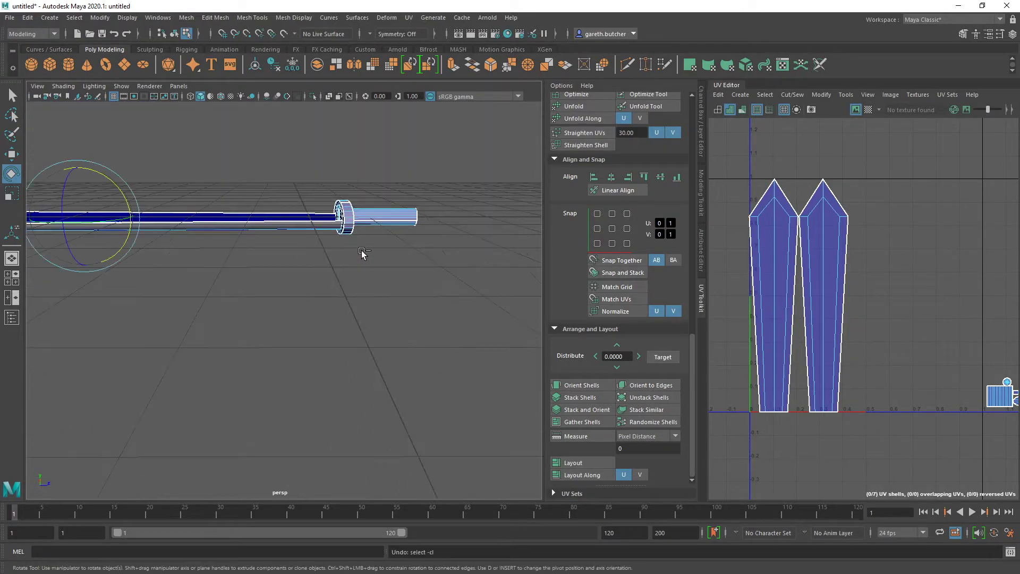
left_click_drag(348, 311, 453, 315, "alt")
key("ctrl+z")
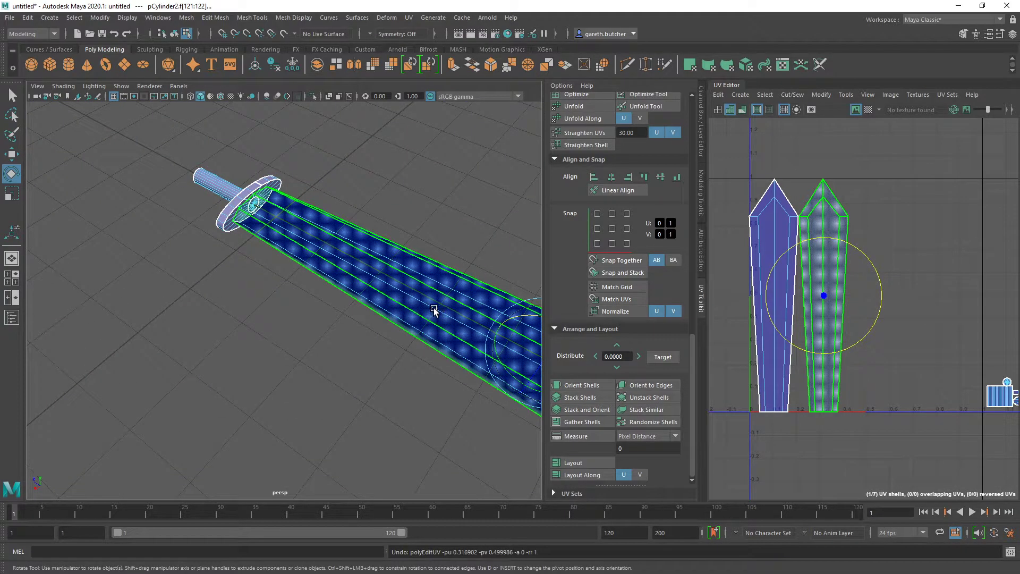
Cut the second blade shell's faces from the sword and inspect the remaining blade side and its UV shell.
key("Delete")
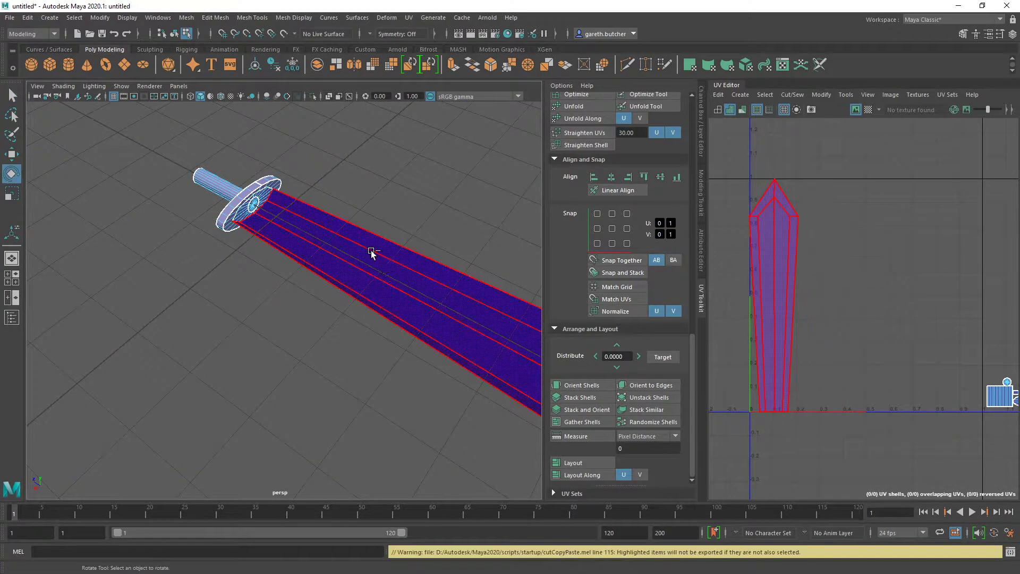
left_click(342, 248)
left_click_drag(342, 249, 310, 301, "alt")
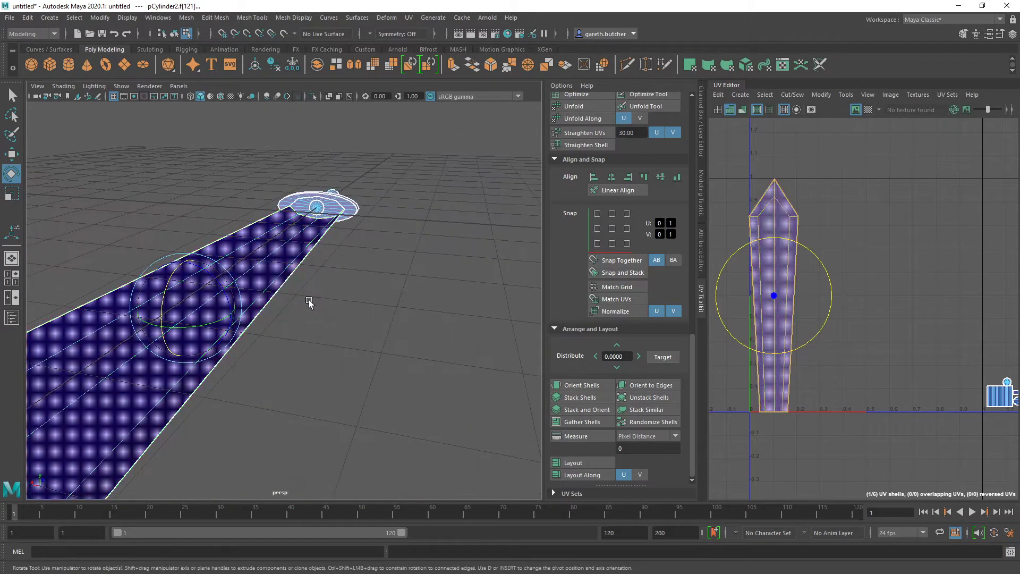
left_click(852, 277)
scroll(854, 280, "down", 3)
scroll(843, 350, "down", 2)
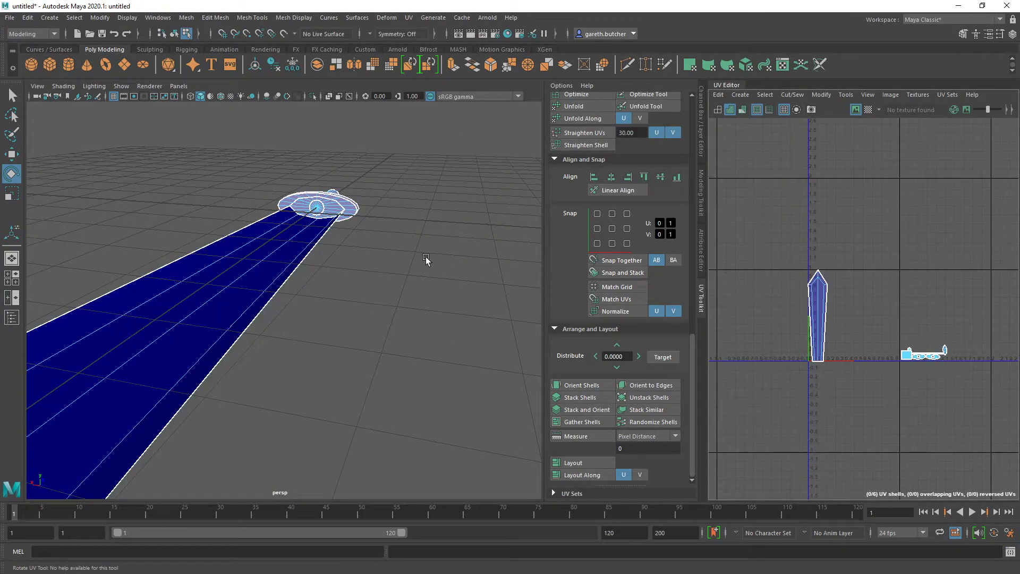
Undo the recent selections, the cut of the blade faces and the visibility toggle one by one.
left_click(28, 18)
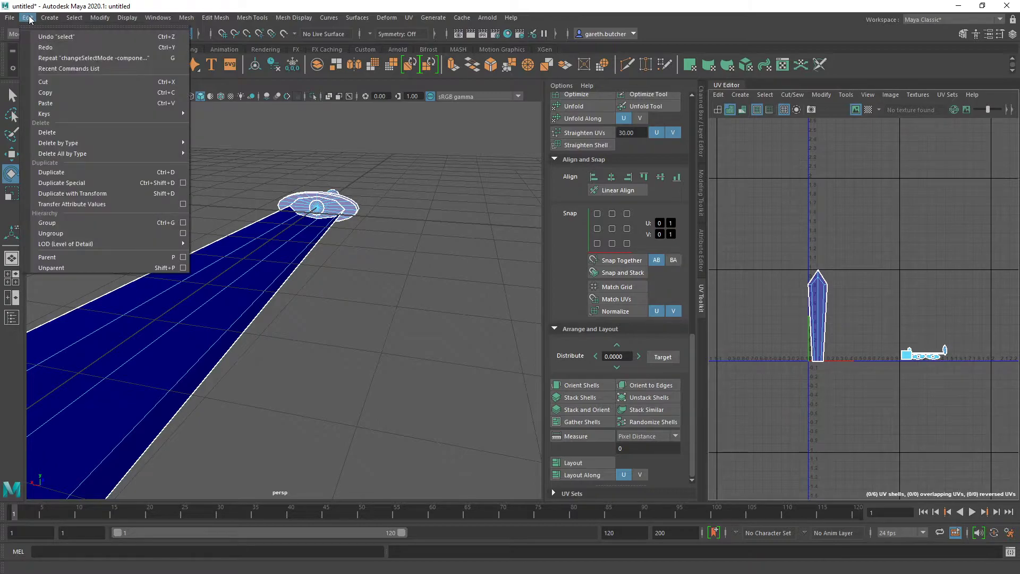
left_click(53, 38)
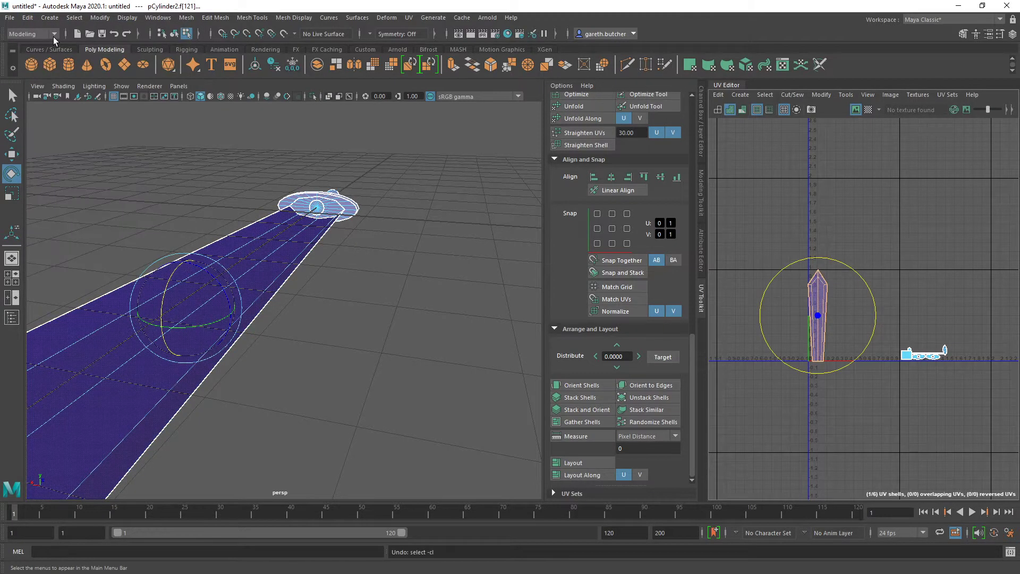
left_click(28, 18)
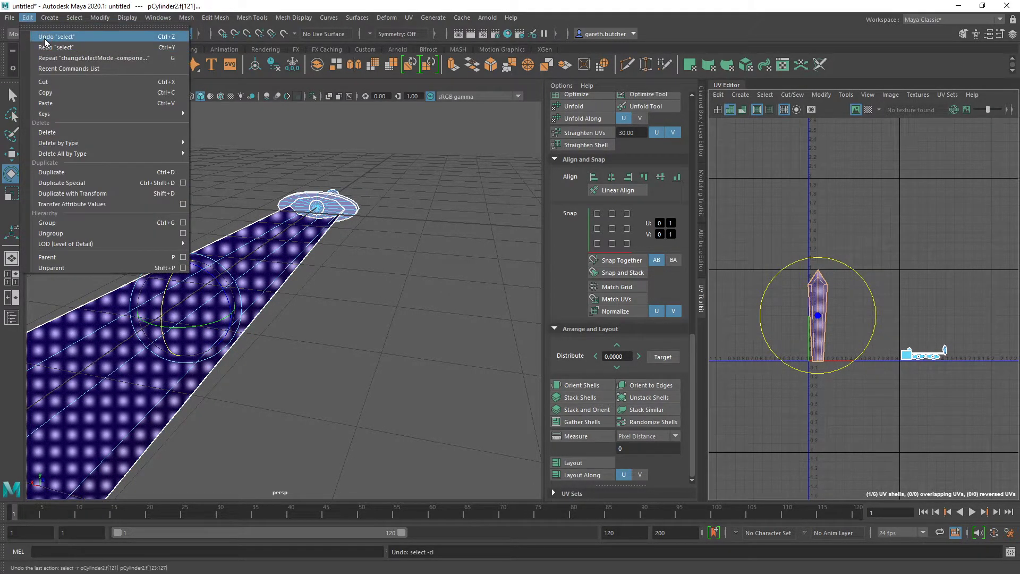
left_click(44, 37)
left_click(33, 18)
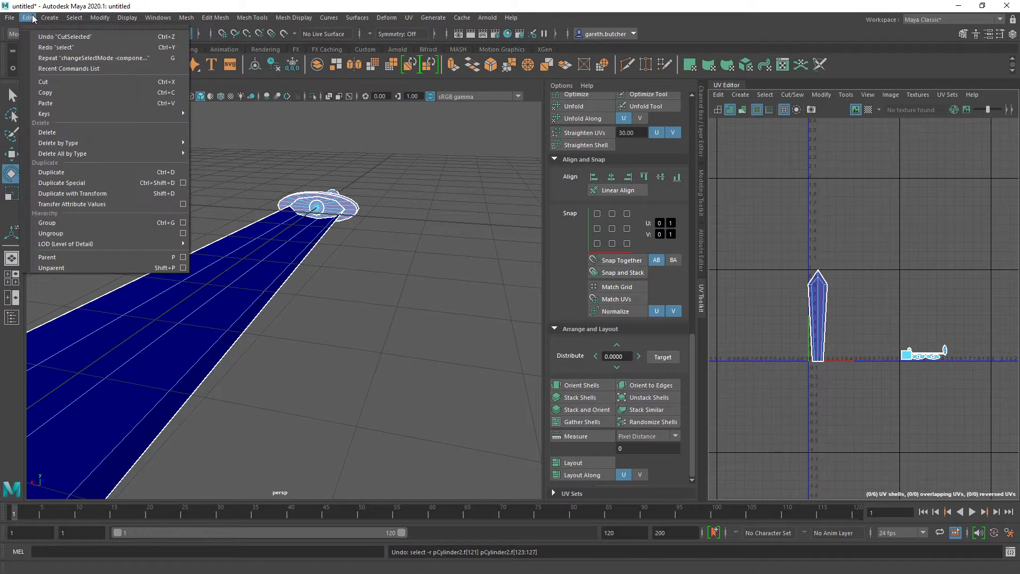
left_click(48, 38)
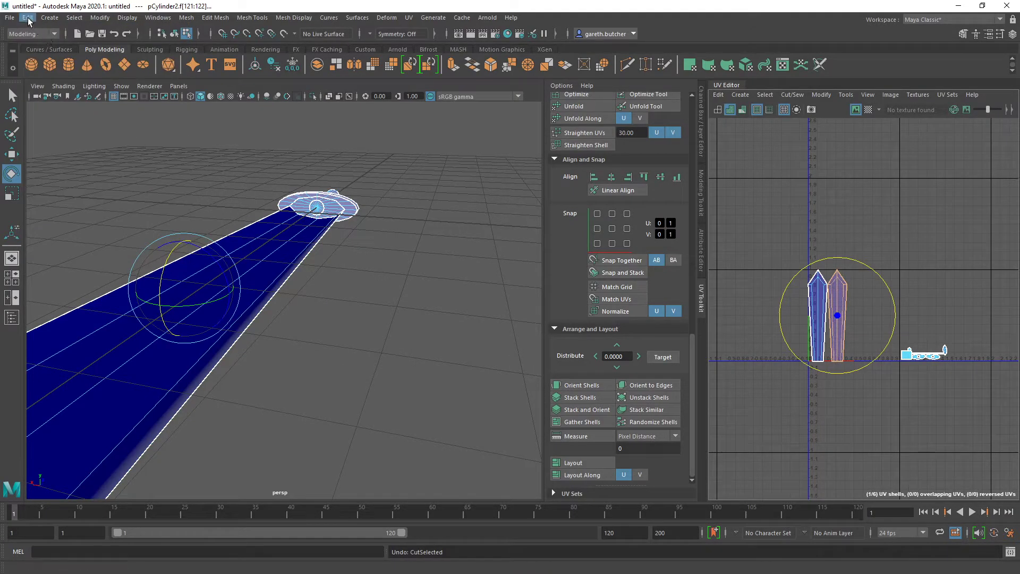
left_click(28, 19)
left_click(43, 37)
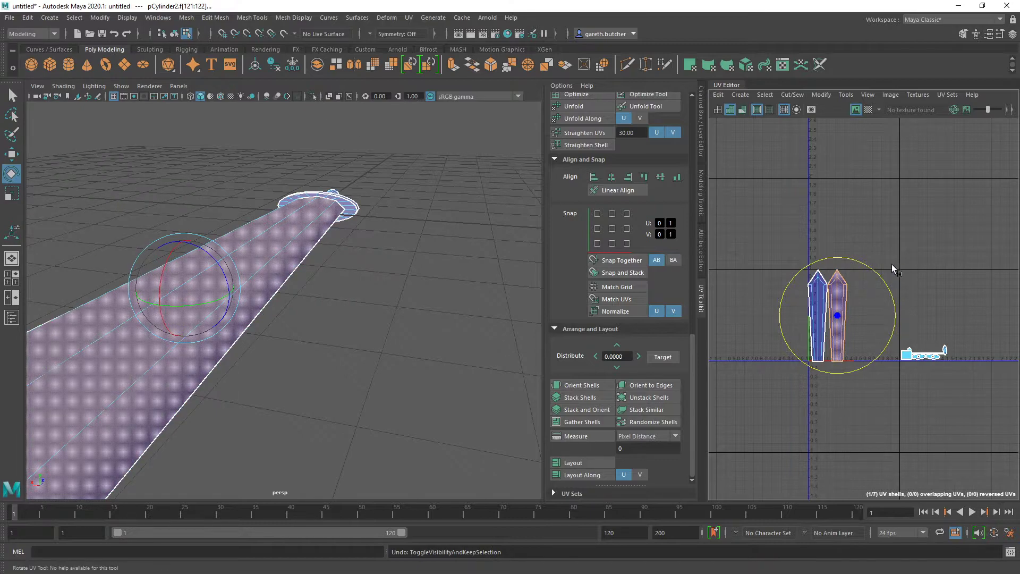
Rotate the second blade shell upside down so its tip points opposite to the first blade's tip.
left_click(889, 282)
scroll(864, 340, "up", 4)
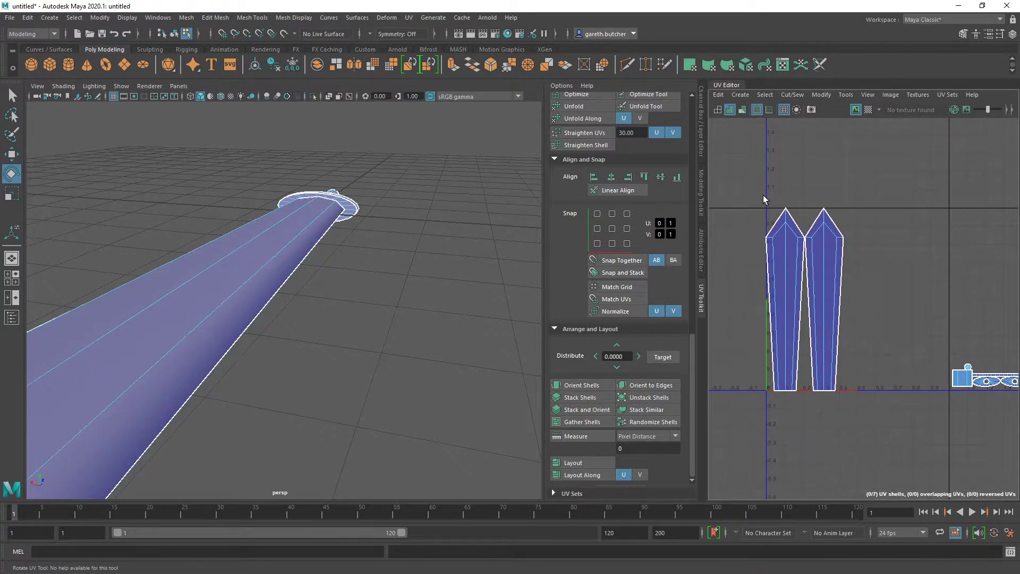
left_click(825, 229)
left_click_drag(853, 253, 780, 401)
Rotate both blade shells together to lie diagonally across the 0–1 tile, and scale them up to fill it.
left_click_drag(748, 159, 876, 425)
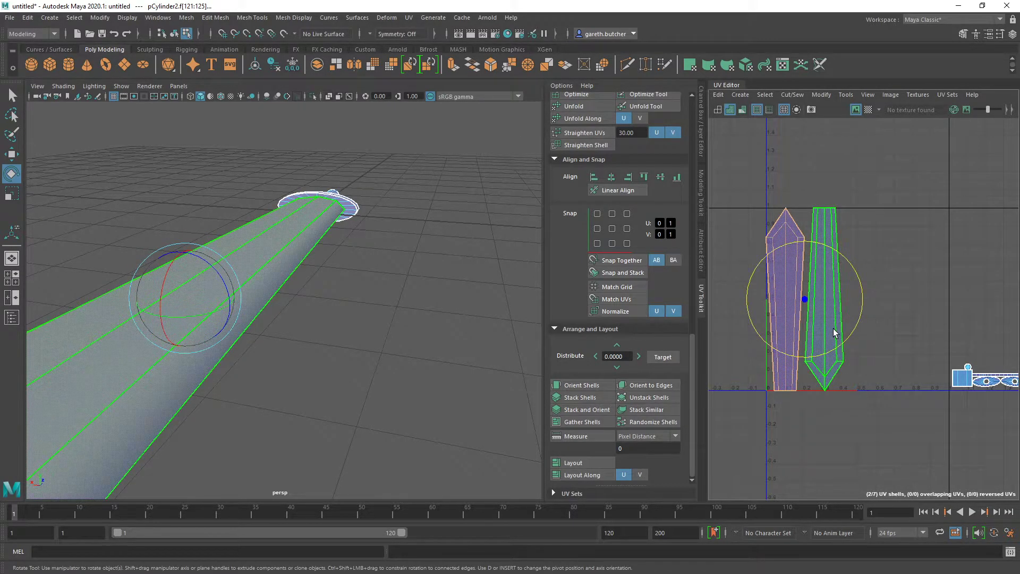
key("r")
key("e")
middle_click_drag(851, 264, 868, 268, "alt")
left_click_drag(867, 268, 880, 303)
key("w")
key("r")
key("e")
key("w")
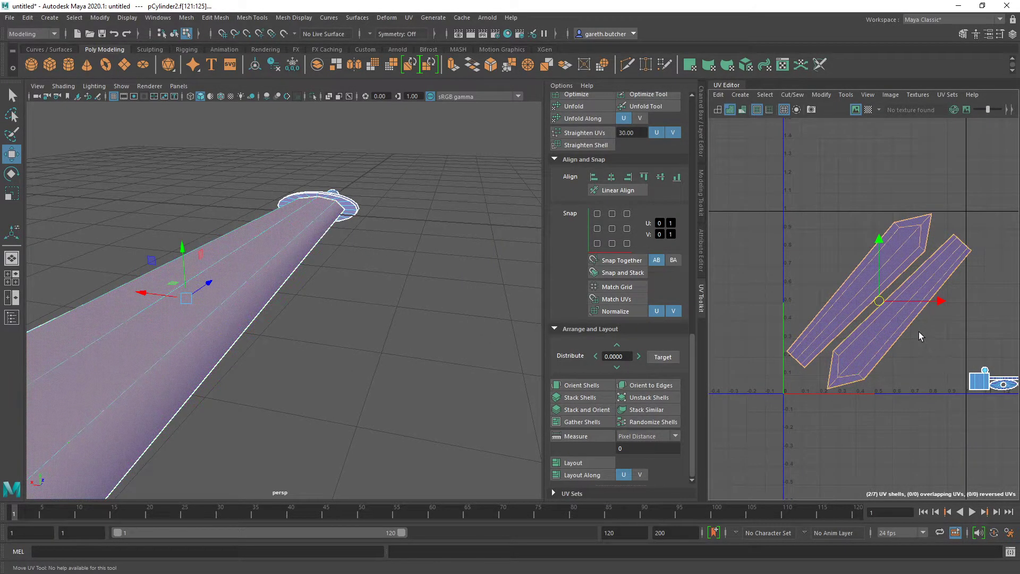
left_click(883, 328)
left_click_drag(898, 313, 891, 315)
Get the first blade shell's texel density and set the five small shells to 56.5877 px/unit at map size 512.
middle_click_drag(948, 382, 911, 360, "alt")
left_click(931, 293)
left_click(818, 287)
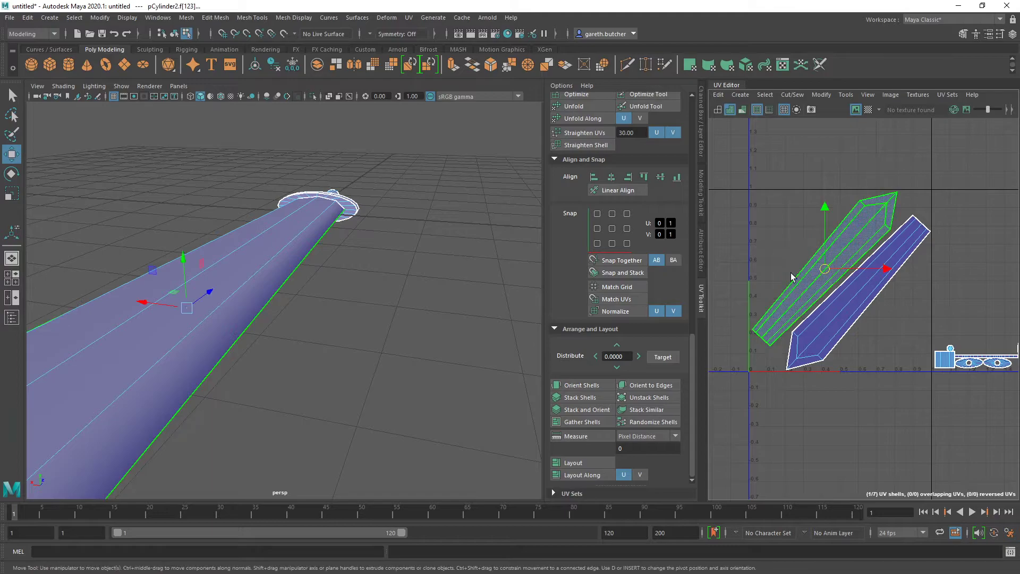
scroll(625, 278, "up", 5)
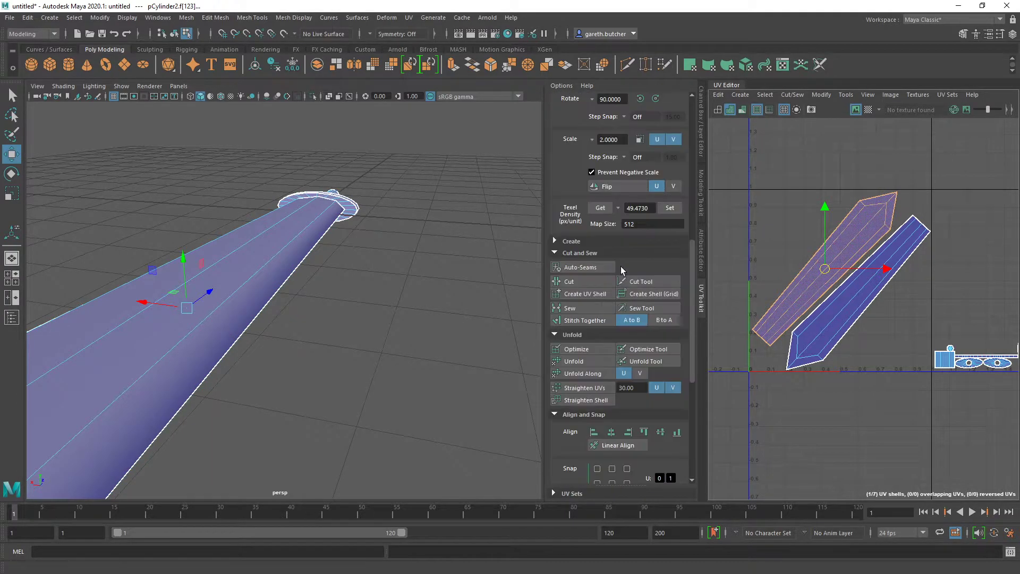
middle_click_drag(940, 382, 877, 370)
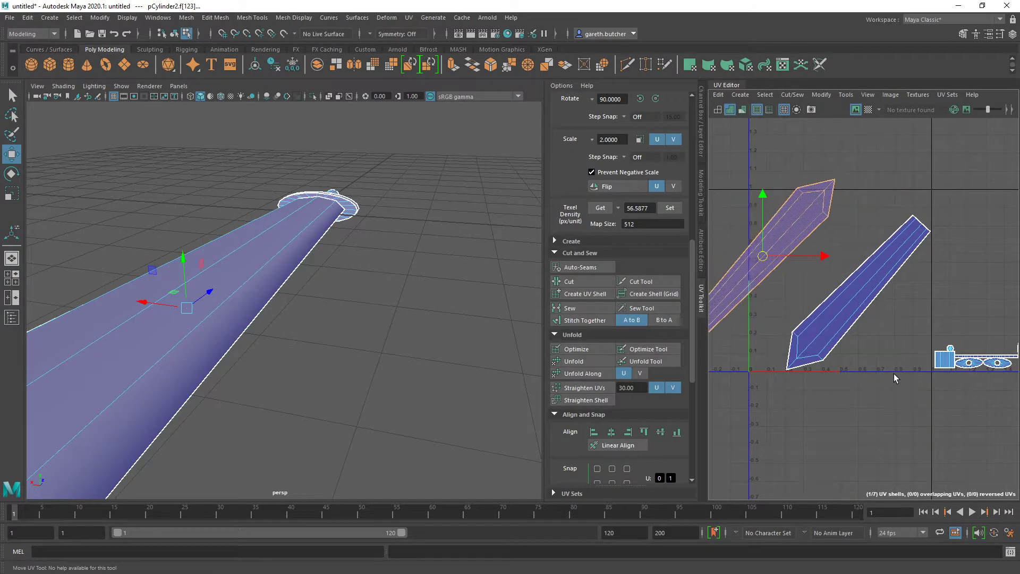
key("ctrl+z")
middle_click_drag(964, 425, 872, 402, "alt")
left_click_drag(943, 376, 943, 378)
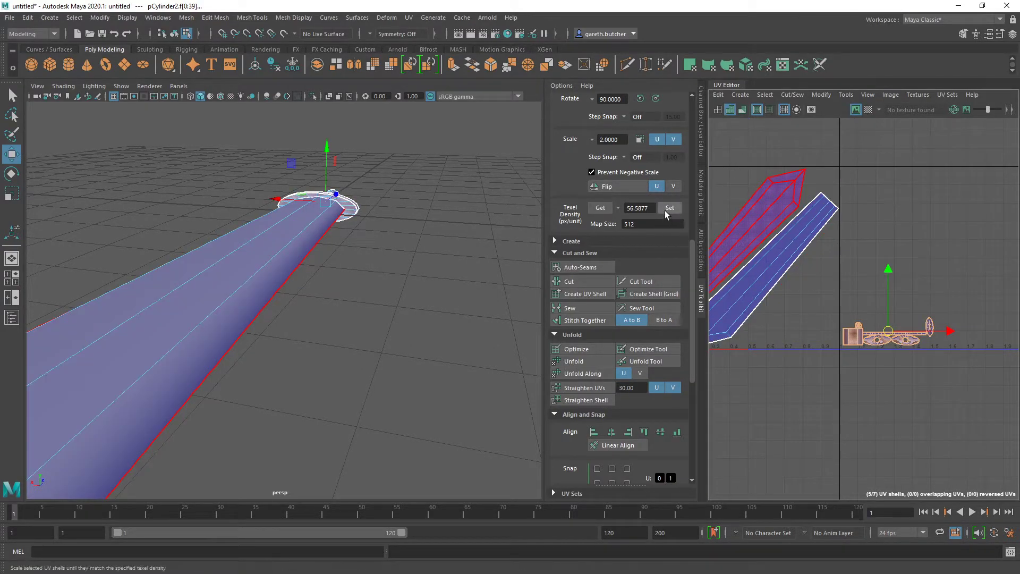
Move the grip and its end cap shells into the tile's corner at U = 1, V = 0, with the other four small shells beside them.
scroll(846, 385, "up", 2)
left_click(857, 330)
middle_click_drag(869, 374, 804, 368)
left_click_drag(958, 334, 981, 347)
middle_click_drag(881, 370, 915, 386, "alt")
left_click_drag(964, 320, 794, 307)
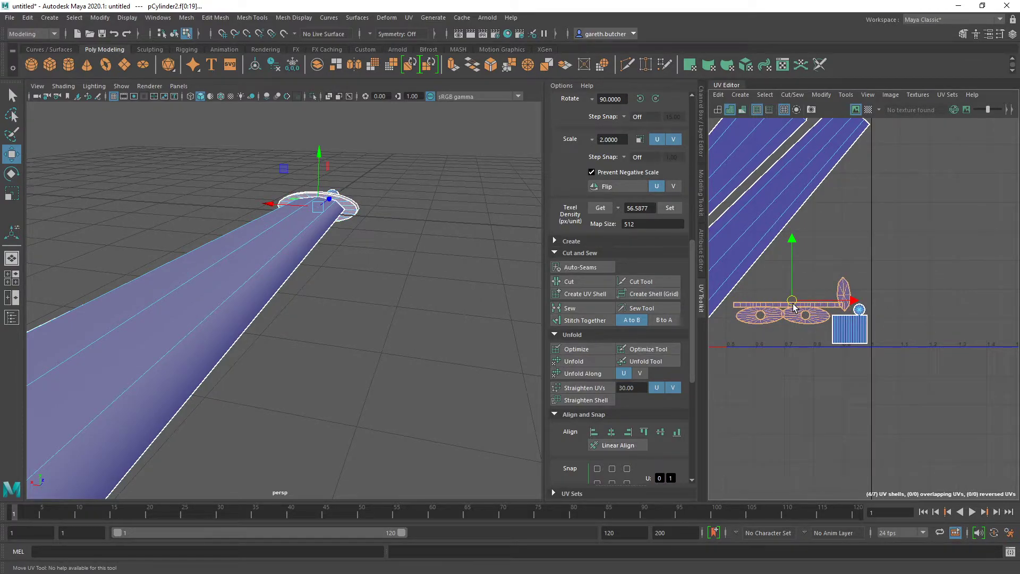
left_click(882, 327)
Examine the whole UV layout and the sword's blade, guard and grip from several angles.
scroll(821, 360, "down", 5)
middle_click_drag(791, 371, 876, 330, "alt")
scroll(292, 310, "down", 5)
left_click_drag(333, 318, 119, 346, "alt")
left_click(247, 187)
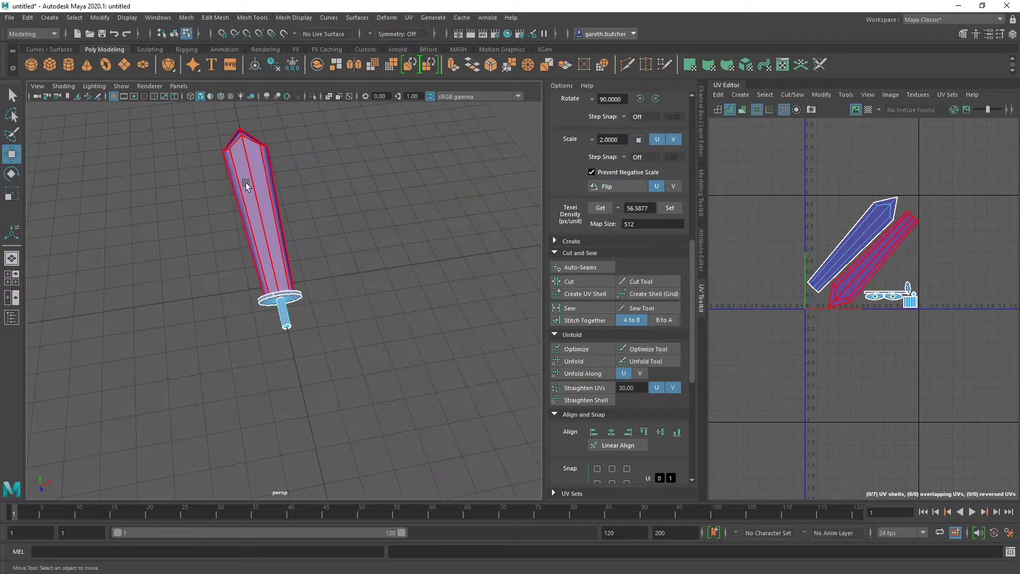
middle_click_drag(288, 257, 368, 250, "alt")
scroll(371, 282, "up", 5)
middle_click_drag(414, 310, 349, 367, "alt")
left_click_drag(367, 364, 285, 282, "alt")
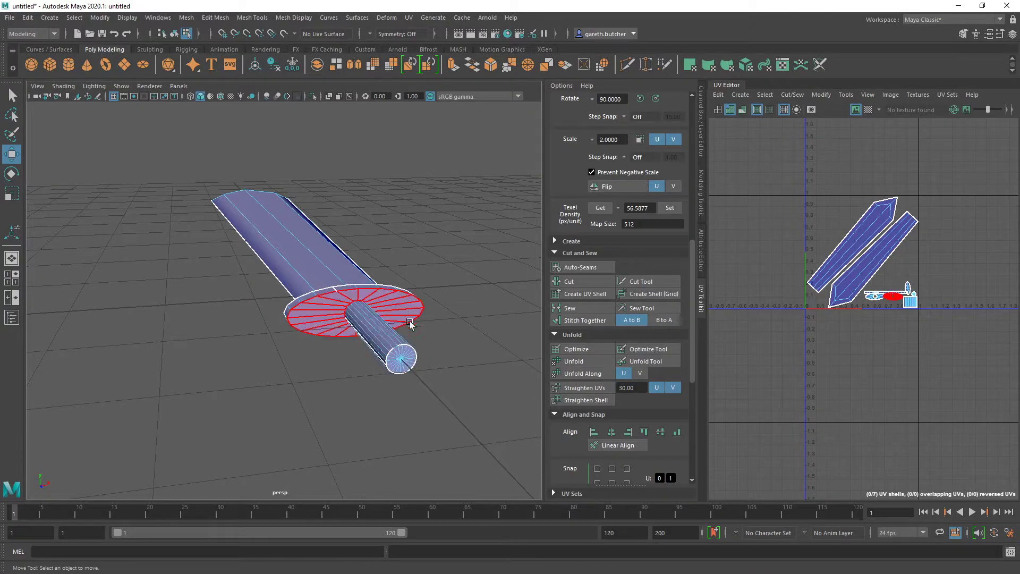
Select the five small shells together and scale them up uniformly for more texture detail.
scroll(885, 299, "up", 3)
left_click_drag(942, 345, 873, 273)
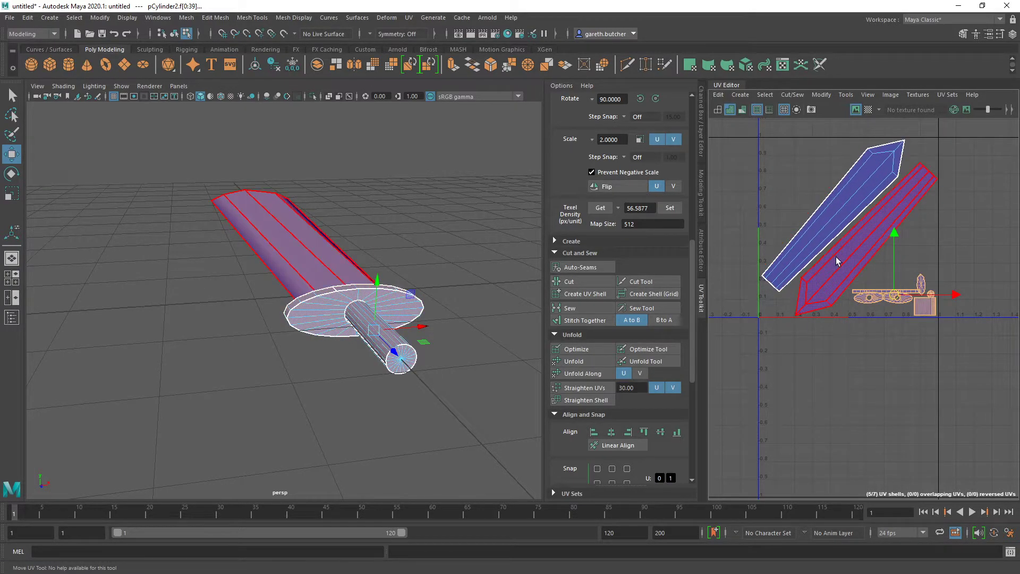
key("r")
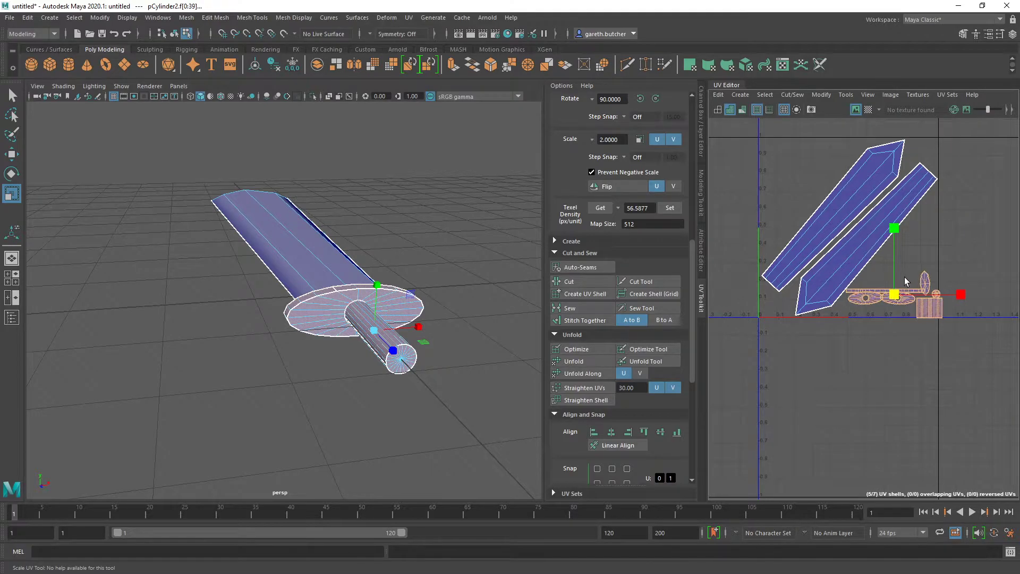
middle_click_drag(919, 269, 935, 265)
left_click_drag(896, 293, 904, 292)
Move the guard's rim strip shell to the 0–1 tile's corner at U = 0, V = 1, running along the upper edge.
left_click(905, 280)
left_click(898, 288)
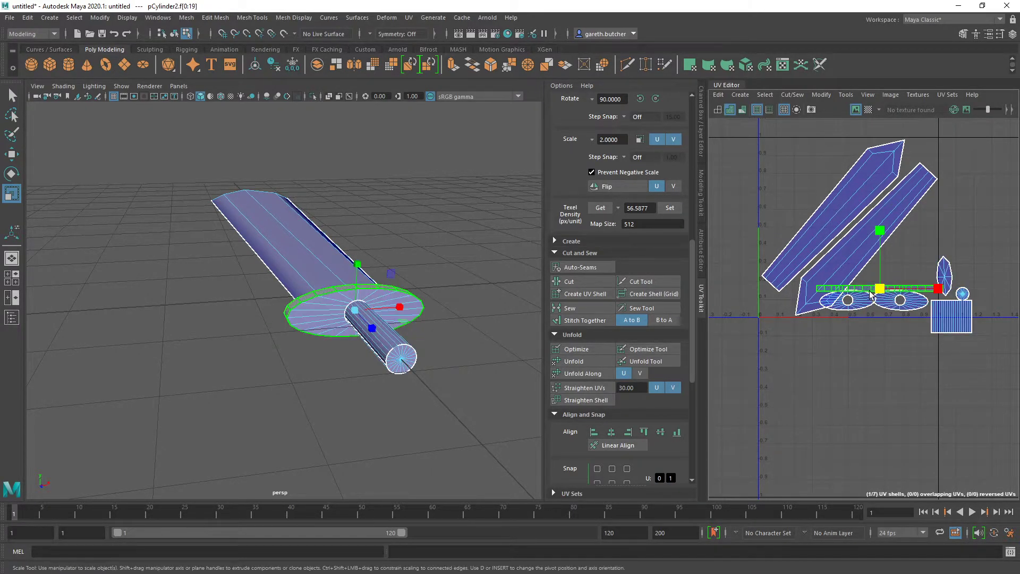
key("w")
left_click_drag(887, 298, 824, 146)
scroll(833, 149, "up", 2)
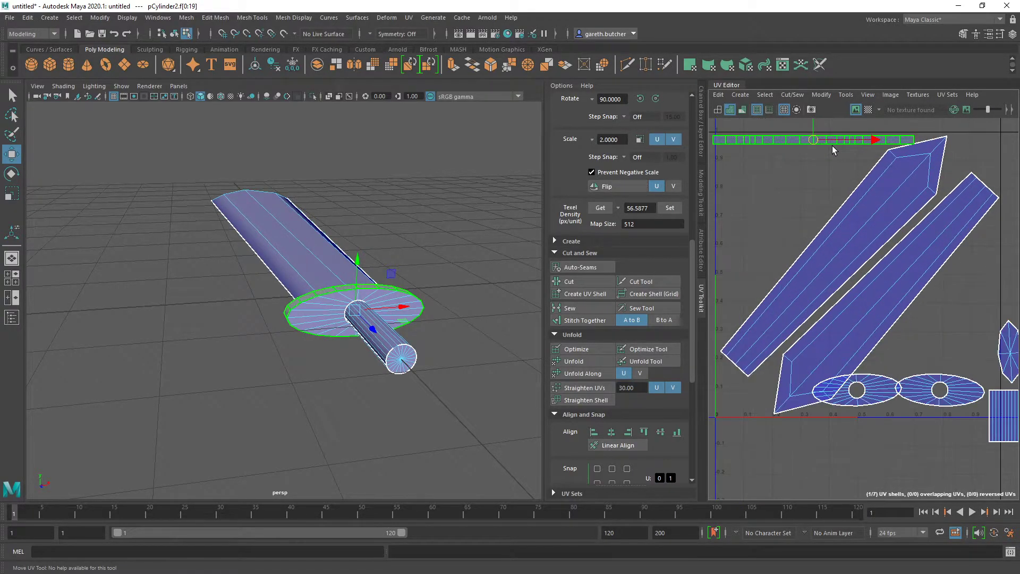
middle_click_drag(834, 155, 865, 207, "alt")
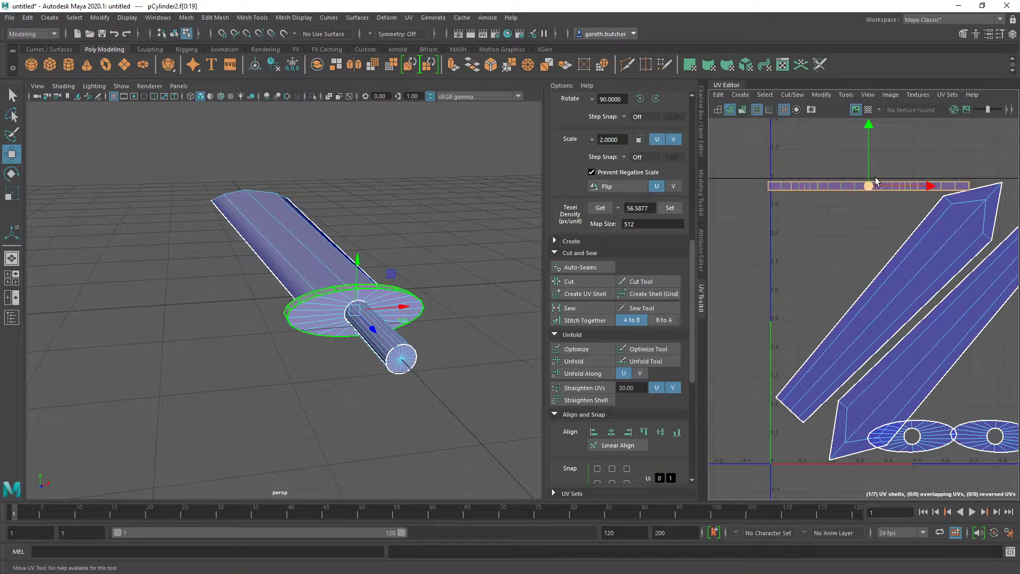
left_click_drag(871, 184, 871, 183)
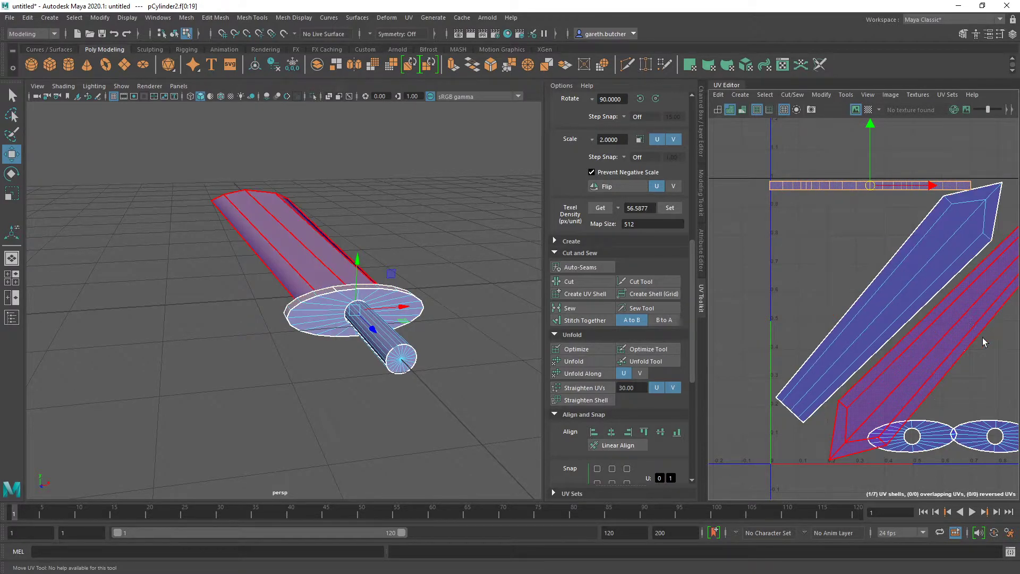
Undo the guard rim strip's move and scale the five small shells down slightly as a group.
key("ctrl+z")
middle_click_drag(985, 392, 884, 309, "alt")
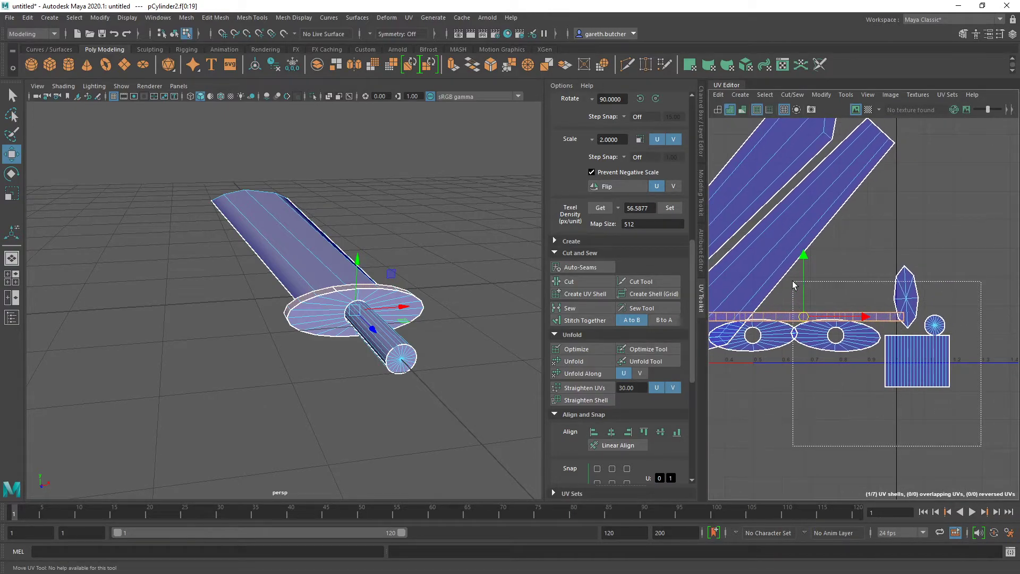
left_click_drag(794, 286, 790, 279, "shift")
key("r")
left_click_drag(827, 328, 800, 332)
key("w")
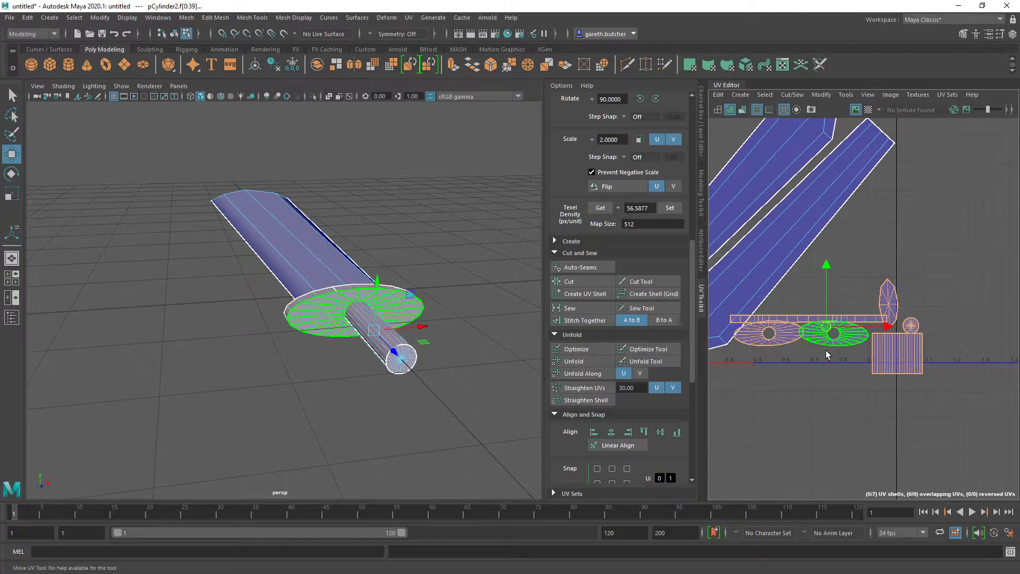
Move the five small shells to the 0–1 tile's corner at U = 0, V = 1, arranging the strip, guard faces and remaining shells in rows.
middle_click_drag(827, 354, 876, 405, "alt")
left_click_drag(876, 405, 784, 165)
middle_click_drag(784, 164, 836, 219, "alt")
left_click_drag(836, 218, 812, 199)
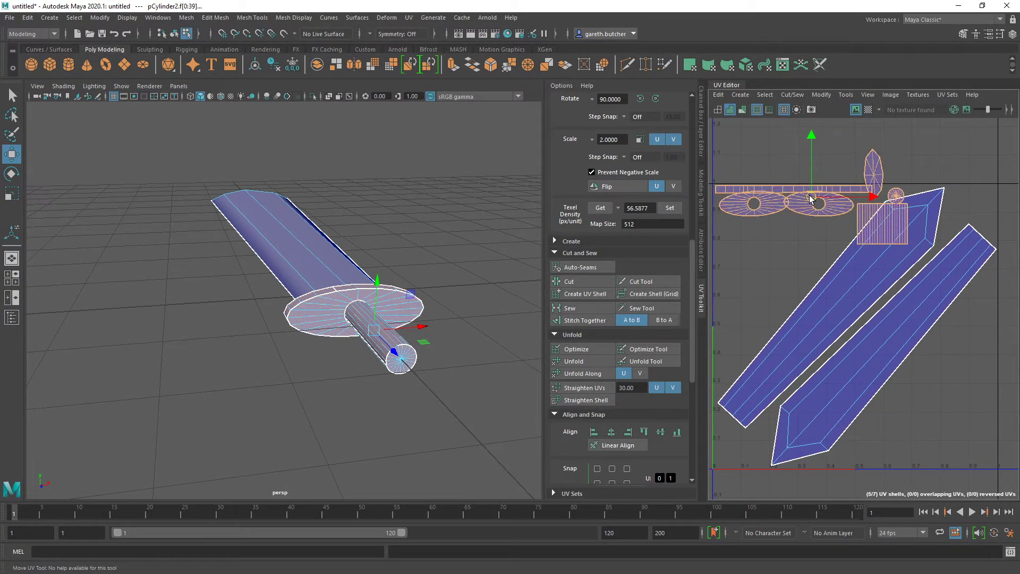
left_click(787, 194, "ctrl")
left_click_drag(814, 202, 742, 278)
left_click(751, 209, "ctrl")
left_click(823, 217, "ctrl")
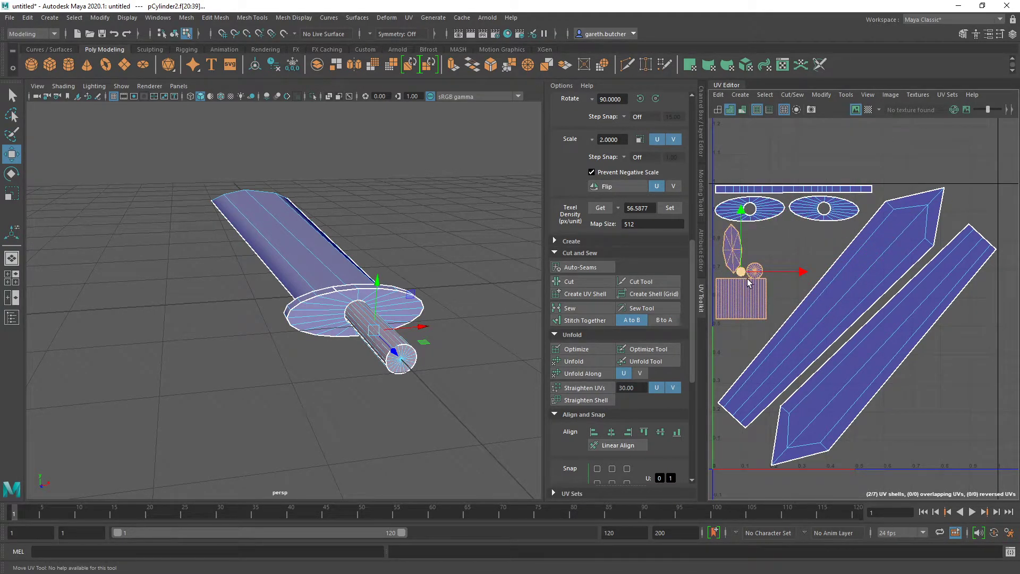
Move the grip shell to the tile's corner at U = 1, V = 0 and scale all five small shells up uniformly.
left_click(755, 279)
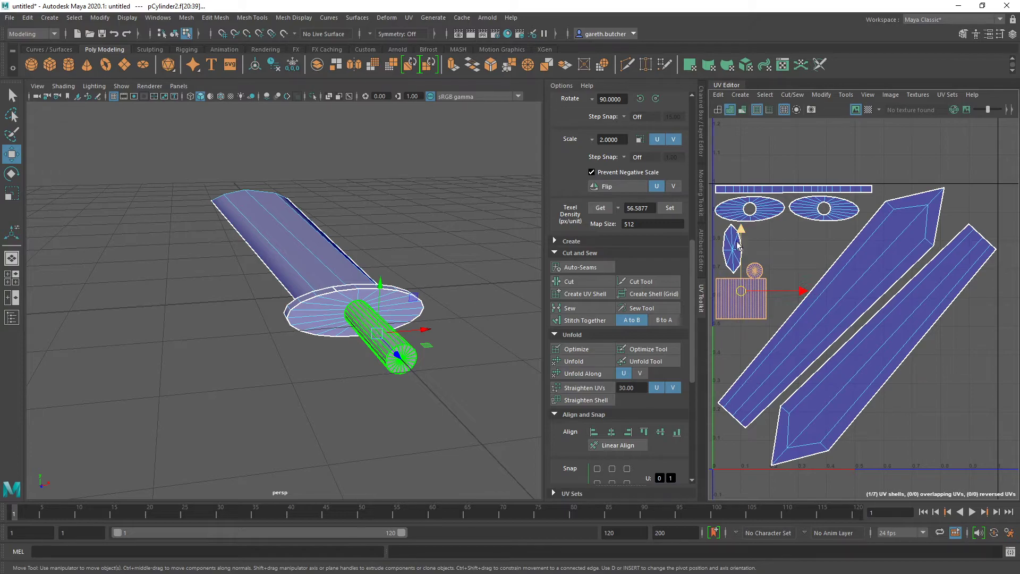
left_click_drag(742, 296, 966, 437)
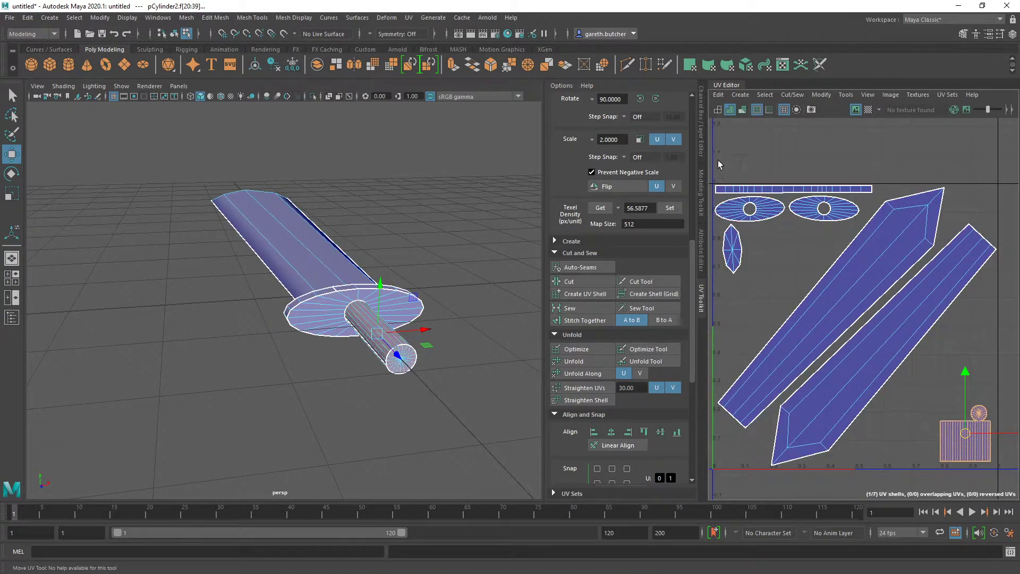
mouse_move(809, 261)
left_mouse_down()
mouse_move(822, 272)
mouse_move(809, 264)
left_mouse_up()
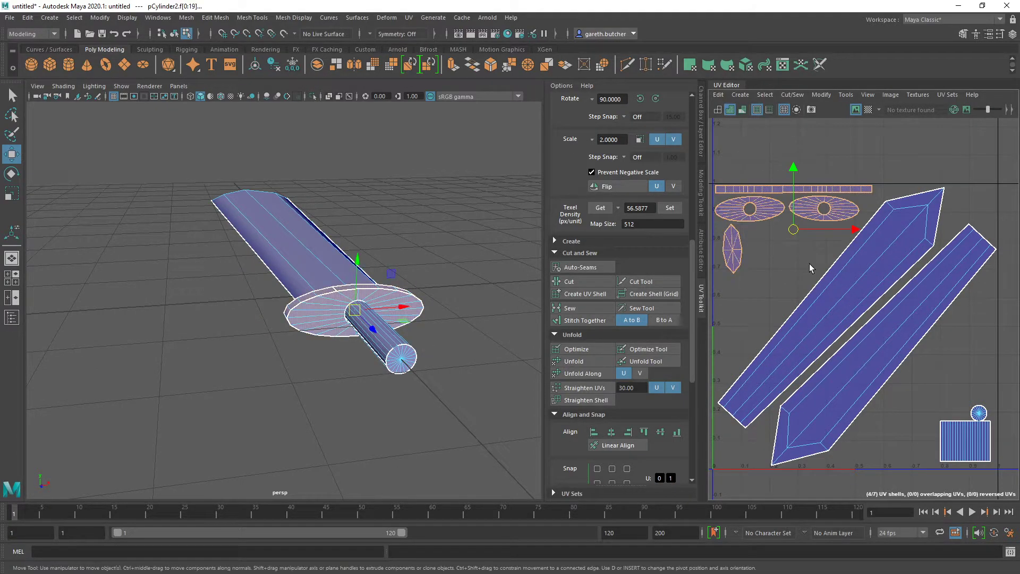
left_click(949, 432, "shift")
key("r")
left_click_drag(852, 323, 872, 287)
Fit the enlarged grip shell back inside the U = 1, V = 0 corner and place the small pointed oval shell beside it.
middle_click_drag(935, 375, 875, 325, "alt")
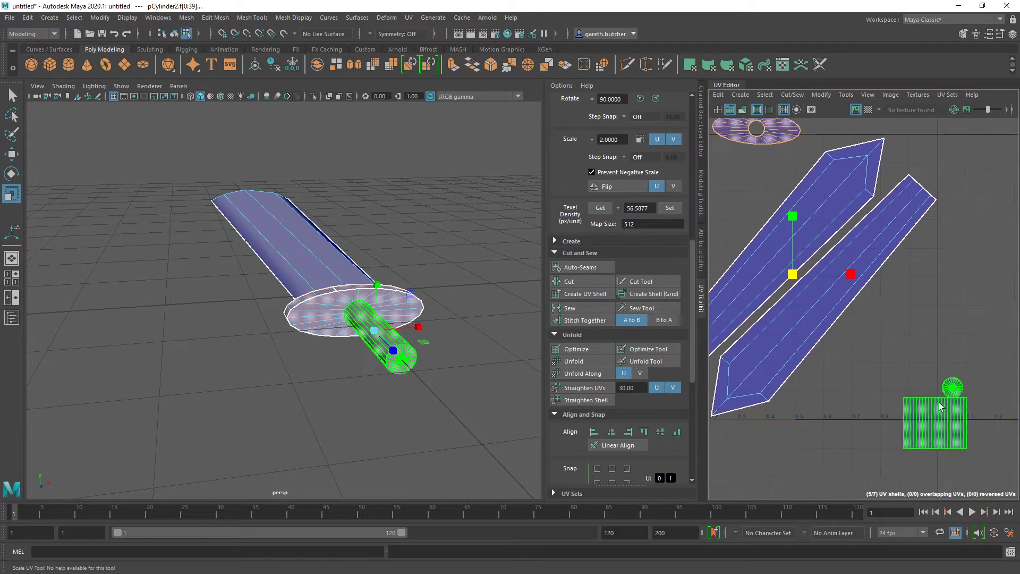
left_click(941, 413)
key("w")
left_click_drag(935, 415, 901, 383)
middle_click_drag(839, 364, 887, 384, "alt")
scroll(888, 385, "down", 3)
left_click(755, 261)
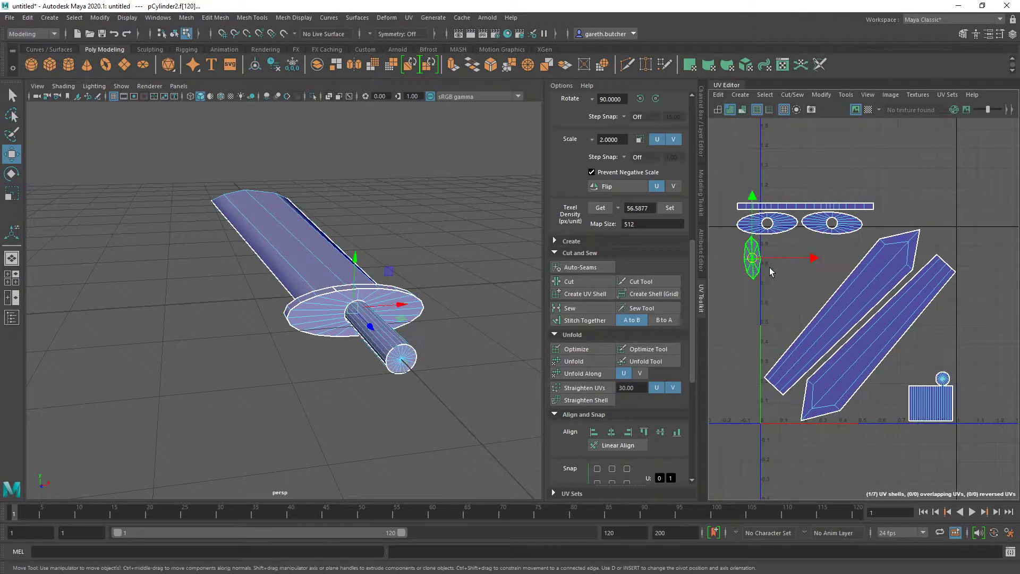
left_click_drag(753, 259, 889, 381)
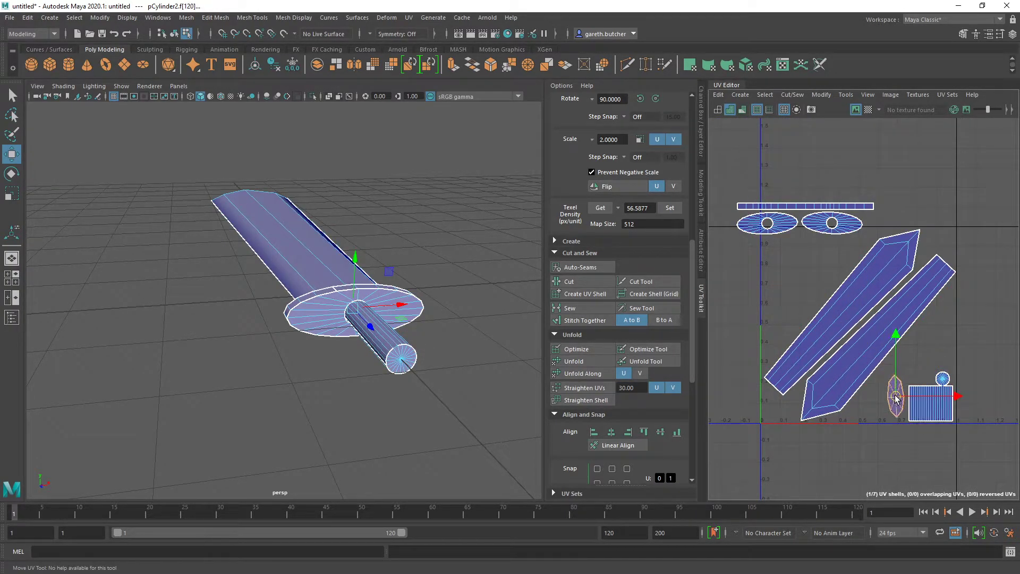
Move one guard face shell inside the tile's U = 0 edge and rotate the rim strip about 45° to lie alongside the blade shell.
left_click(781, 225)
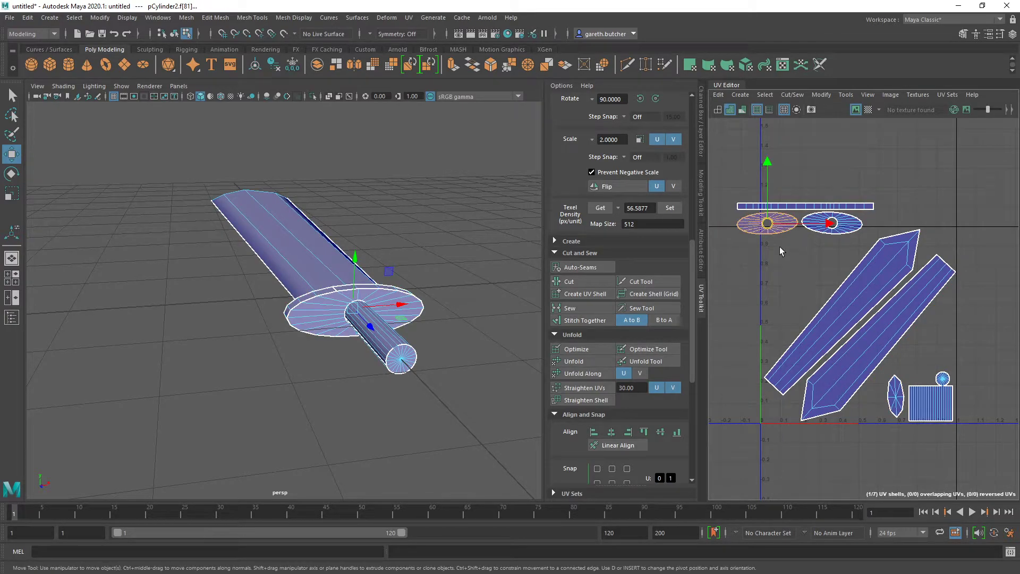
left_click_drag(770, 225, 800, 301)
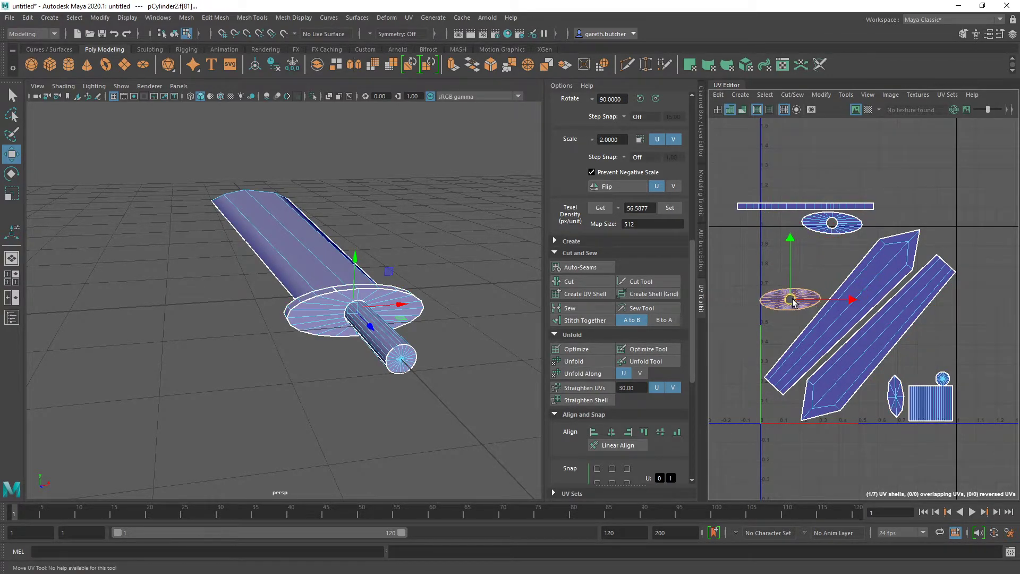
left_click(793, 207)
left_click_drag(806, 207, 828, 233)
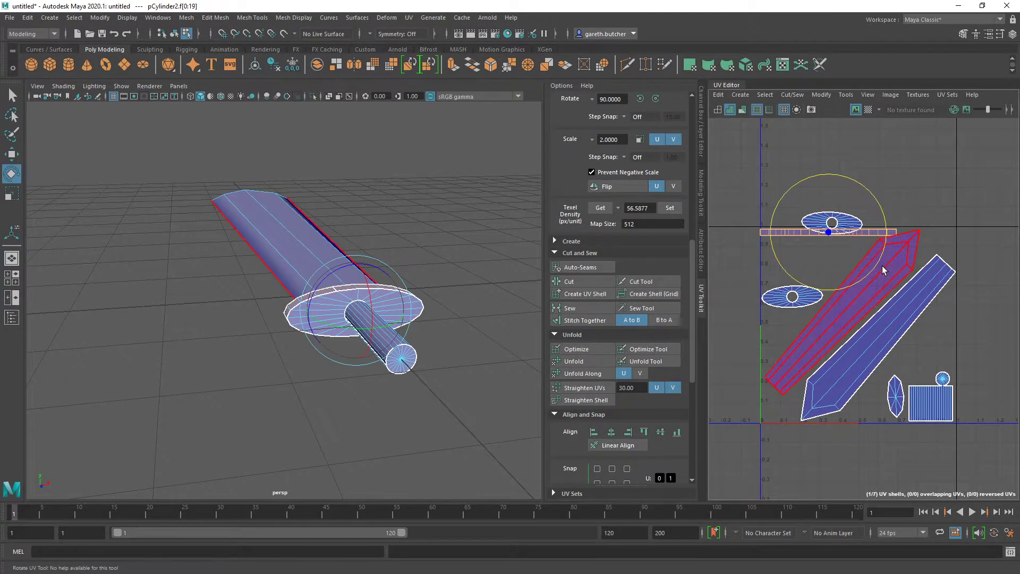
left_click_drag(877, 264, 894, 216)
key("w")
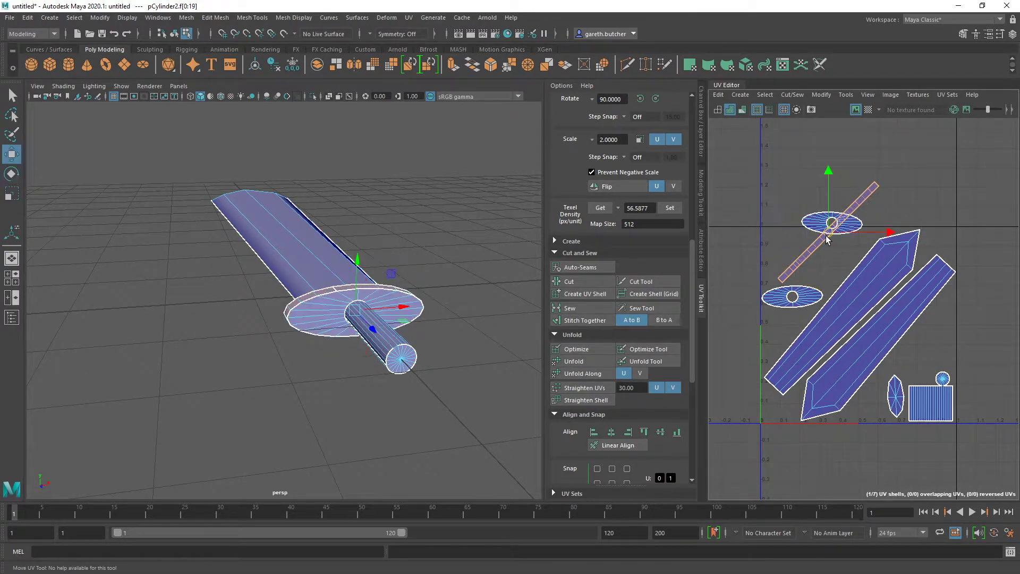
left_click_drag(828, 235, 796, 273)
Stack the two guard face shells in the tile's corner at U = 0, V = 1, tilting the lower one slightly toward the rim strip.
left_click(794, 296)
left_click(837, 234)
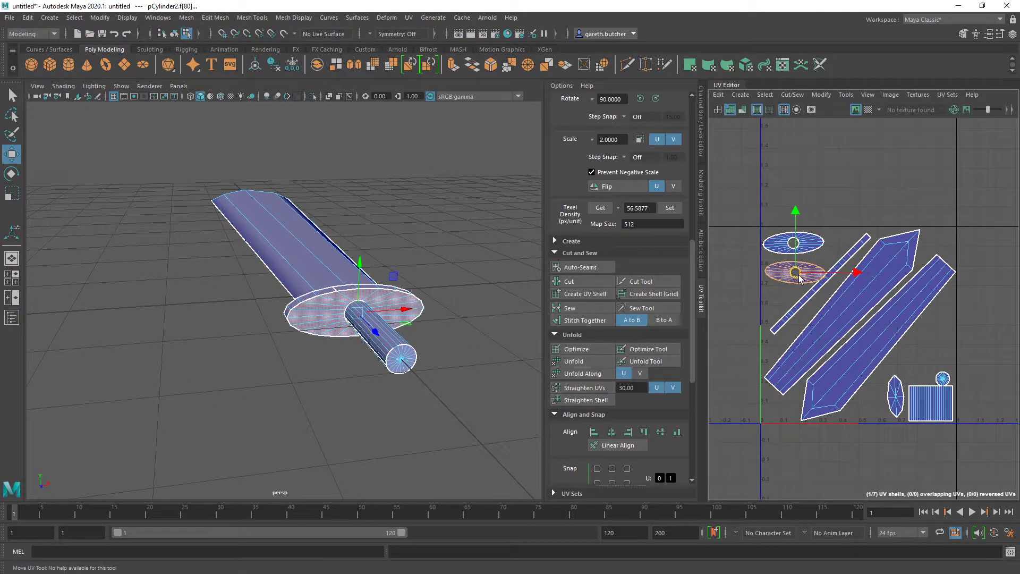
key("e")
left_click_drag(850, 296, 856, 276)
left_click(882, 201)
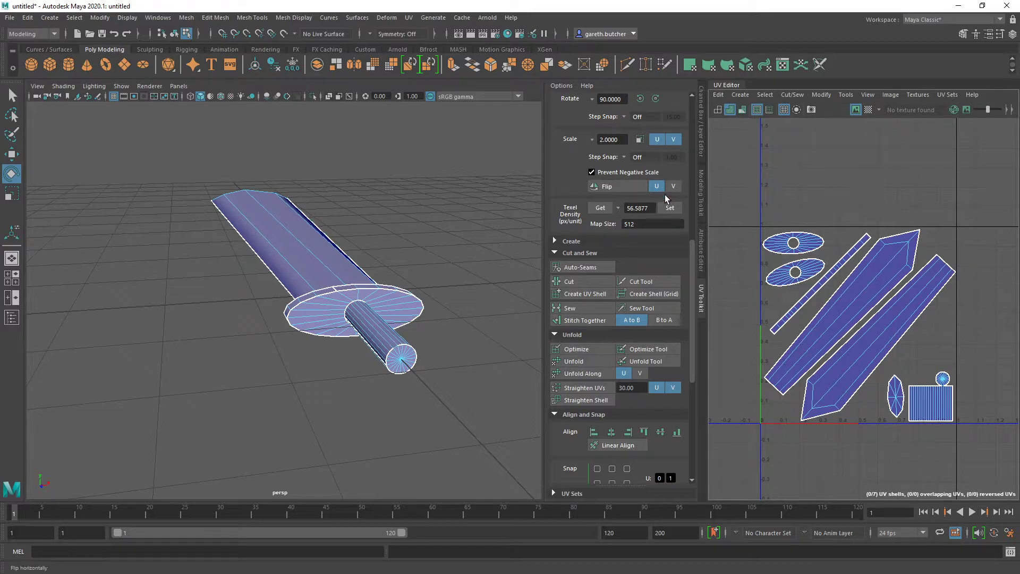
Try the automatic Layout on all seven UV shells and undo it to restore the manual packing.
left_click_drag(770, 190, 984, 462)
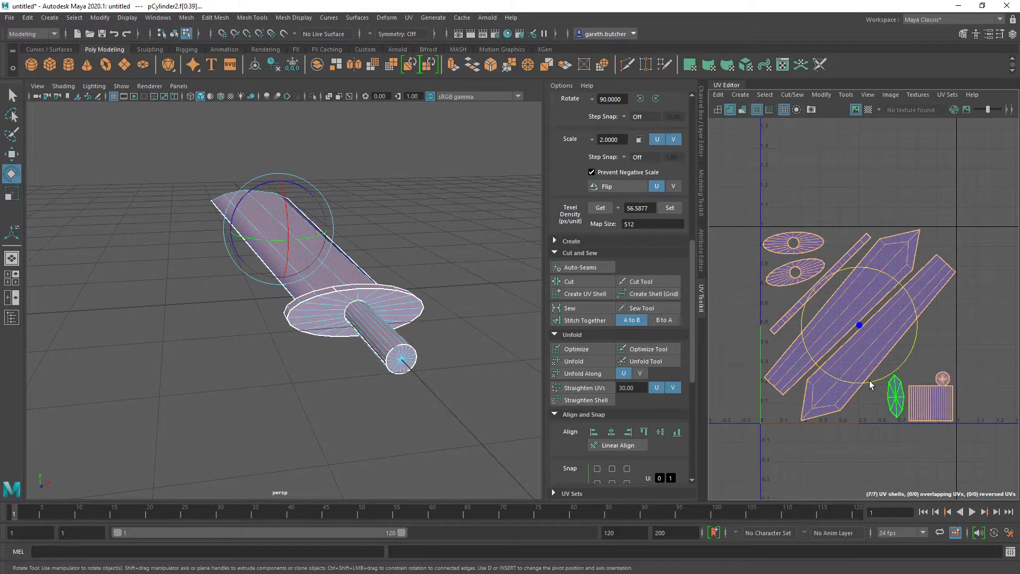
left_click(979, 322)
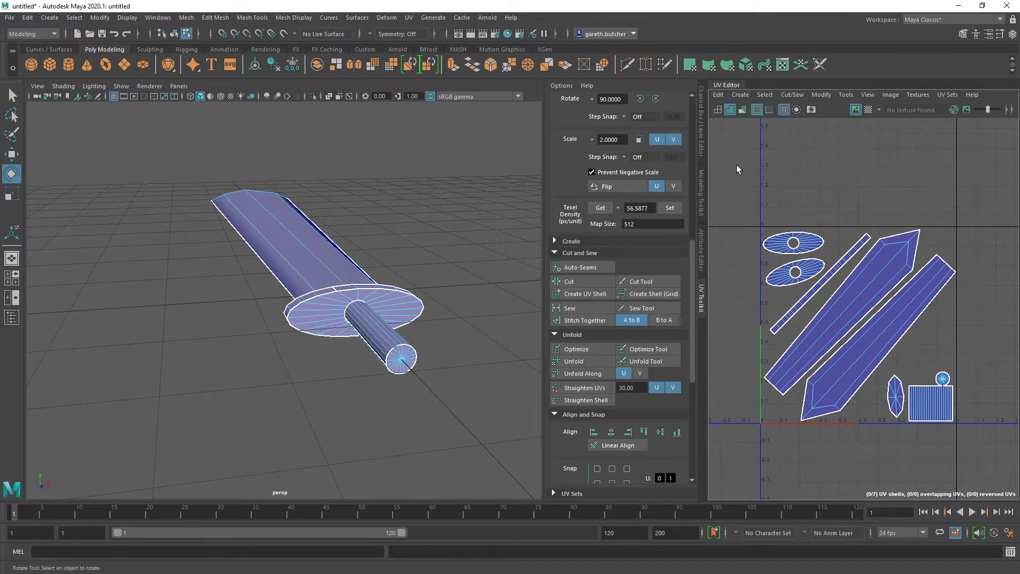
left_click_drag(734, 167, 989, 454)
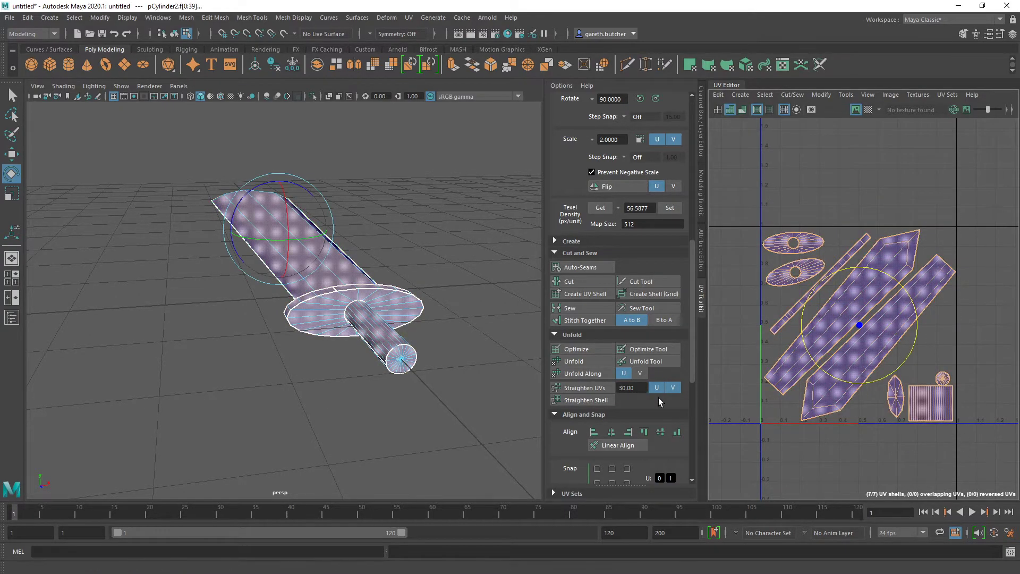
scroll(642, 407, "down", 5)
left_click(588, 464)
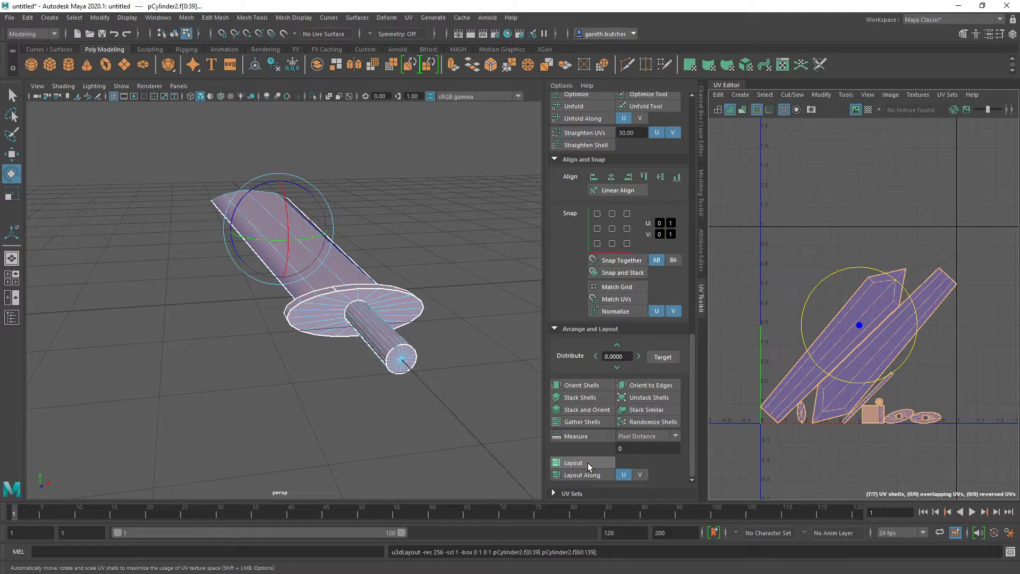
left_click(894, 461)
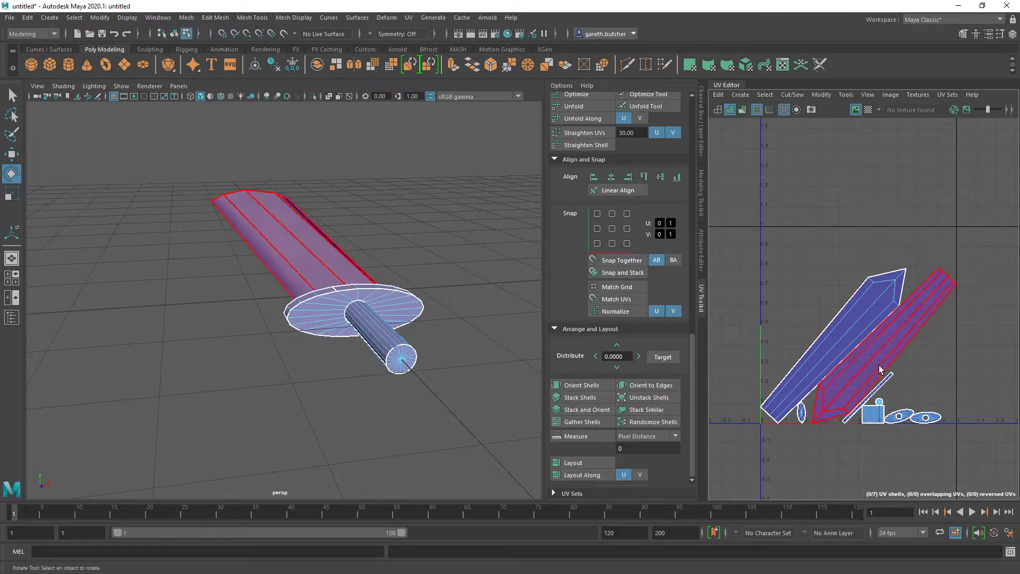
key("ctrl+z")
key("ctrl+z")
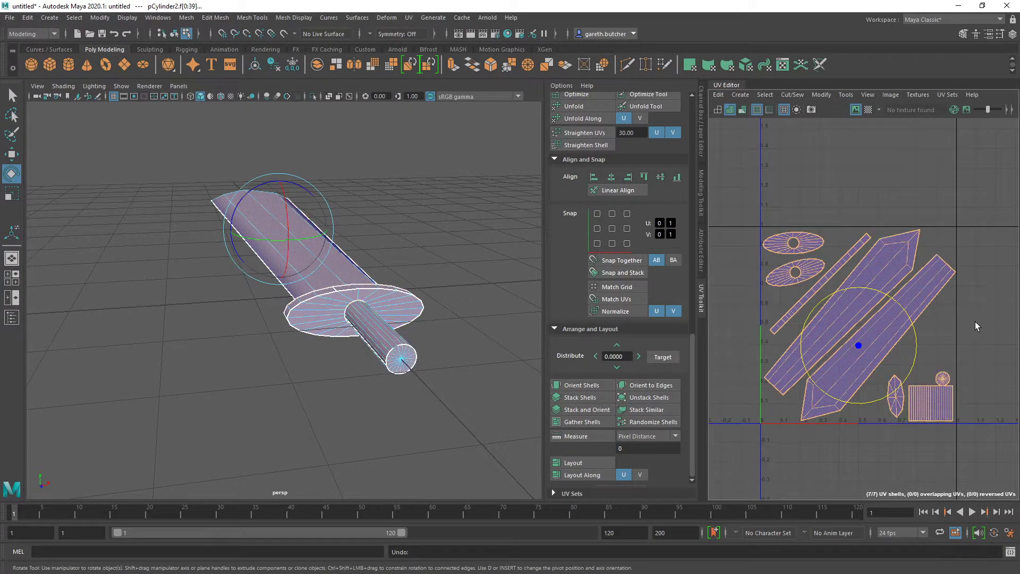
left_click(971, 323)
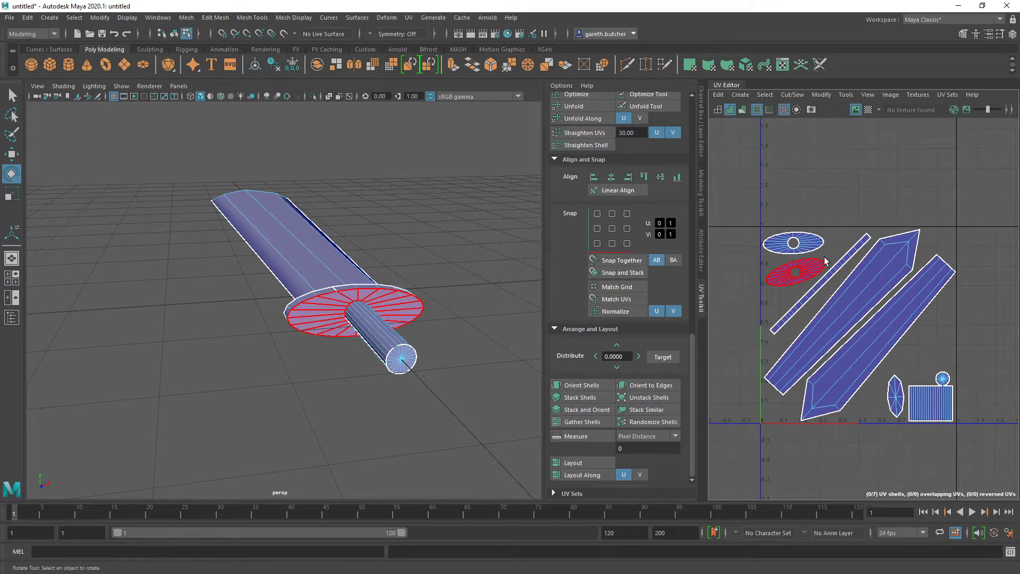
Create a polygon sphere at the centre of the grid next to the sword.
scroll(798, 282, "up", 3)
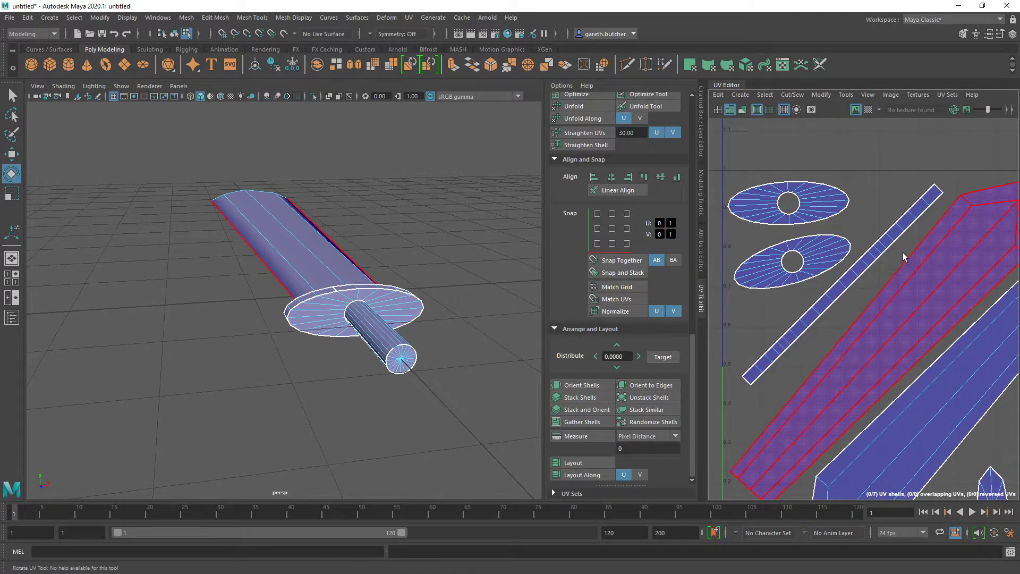
scroll(424, 359, "down", 3)
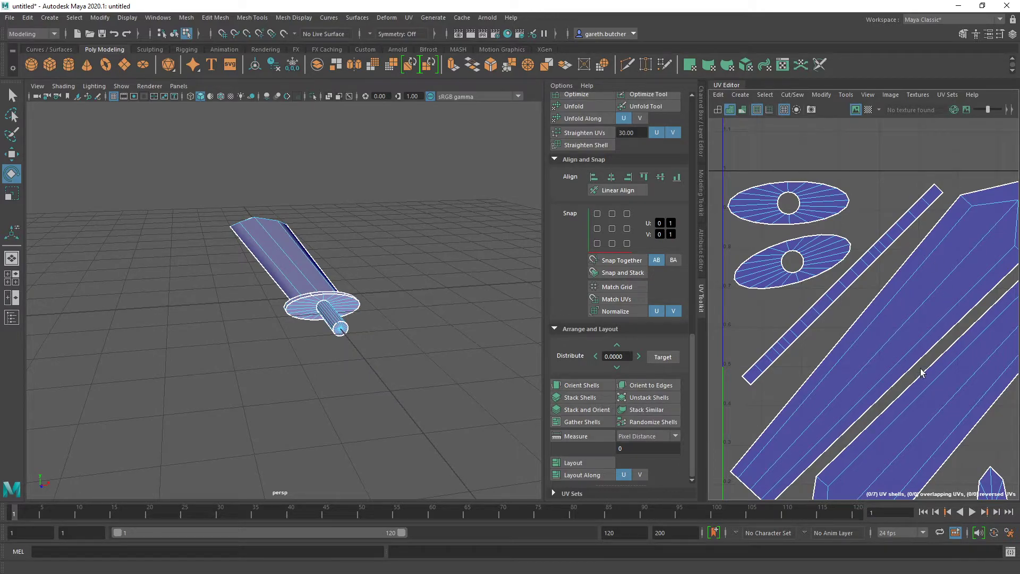
scroll(925, 372, "down", 2)
middle_click_drag(926, 373, 904, 345, "alt")
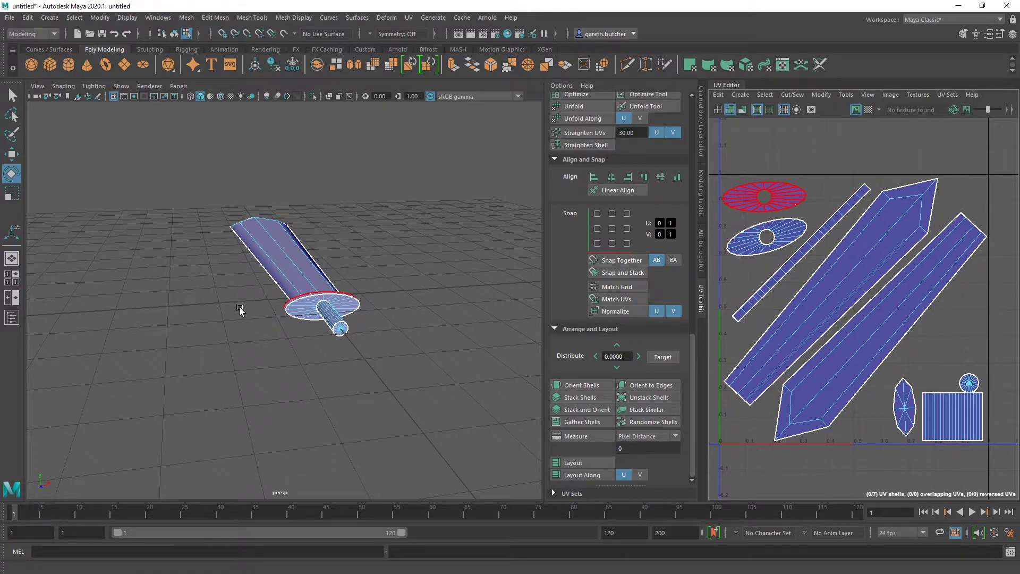
left_click_drag(239, 310, 351, 345, "alt")
scroll(337, 326, "down", 5)
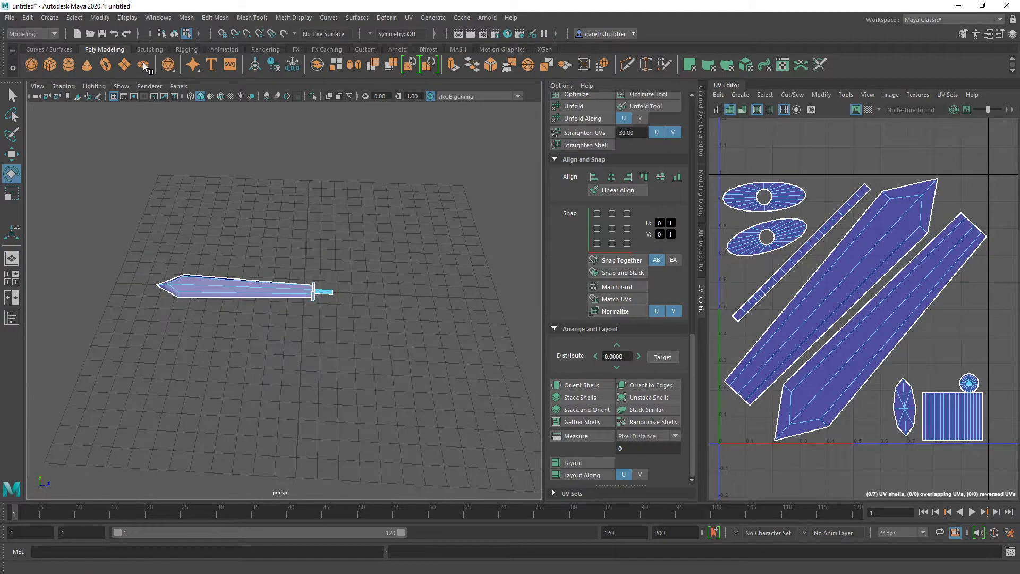
left_click(38, 63)
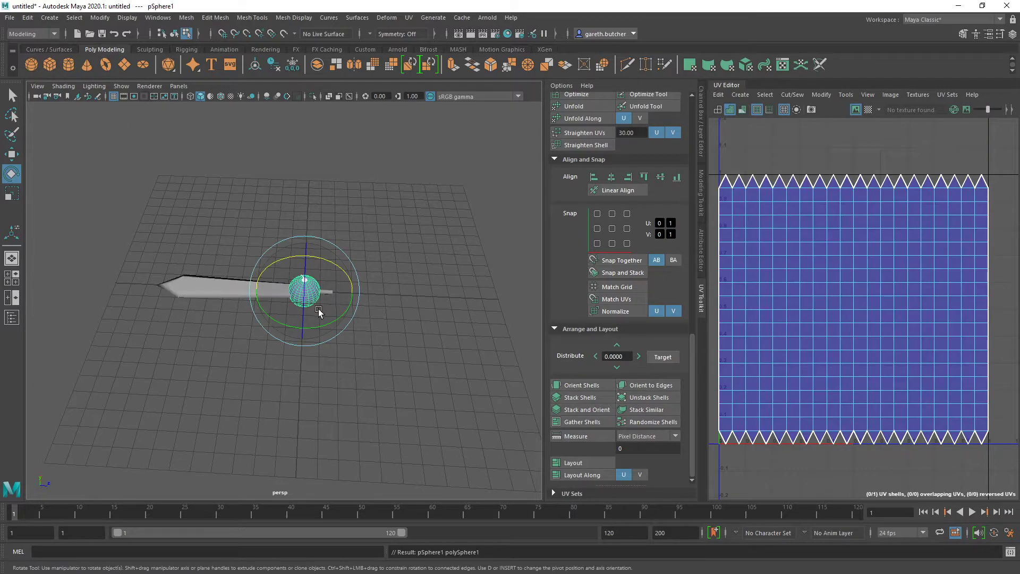
Try a cylindrical UV projection on the sphere, adjust its horizontal sweep, and undo both changes.
middle_click_drag(791, 246, 813, 271, "alt")
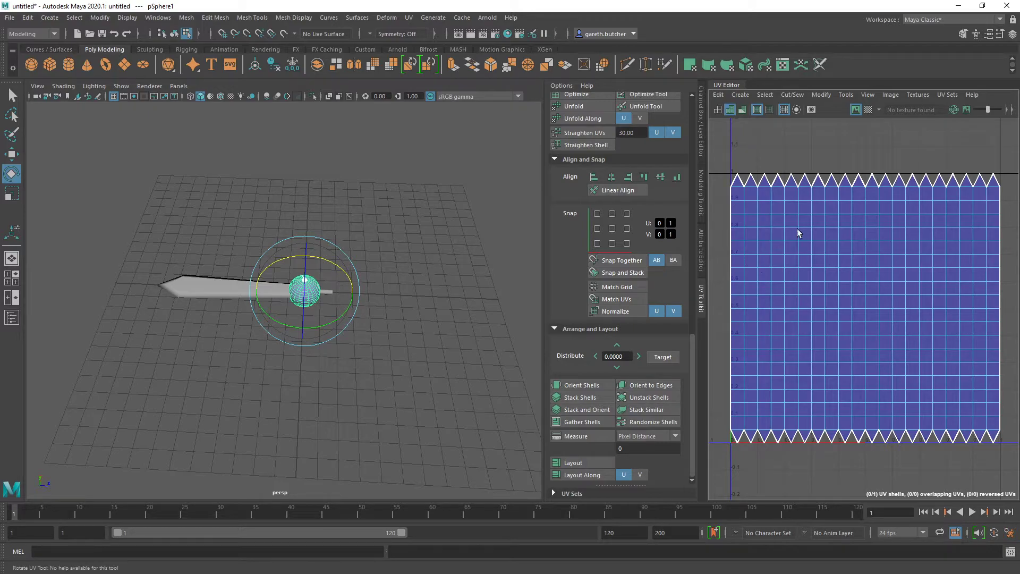
left_click(738, 96)
left_click(762, 169)
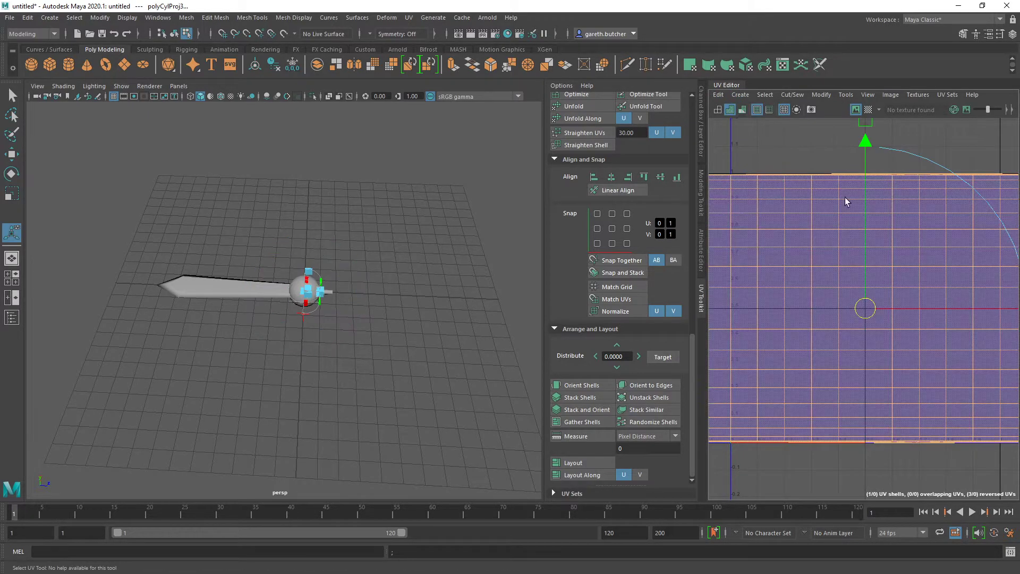
middle_click_drag(936, 330, 888, 316, "alt")
middle_click_drag(336, 324, 343, 369, "alt")
left_click_drag(343, 368, 352, 327, "alt")
scroll(353, 326, "up", 5)
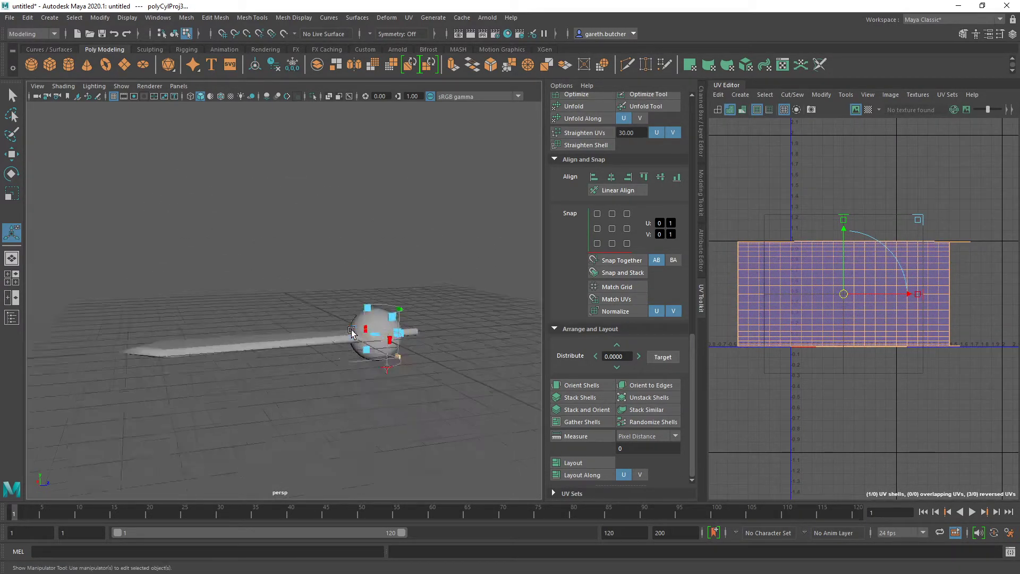
middle_click_drag(468, 386, 443, 365, "alt")
left_click_drag(411, 336, 274, 346)
key("ctrl+z")
key("ctrl+z")
Apply a spherical UV projection to the sphere and adjust its horizontal and vertical sweep so the UVs fit the 0–1 tile.
left_click(741, 94)
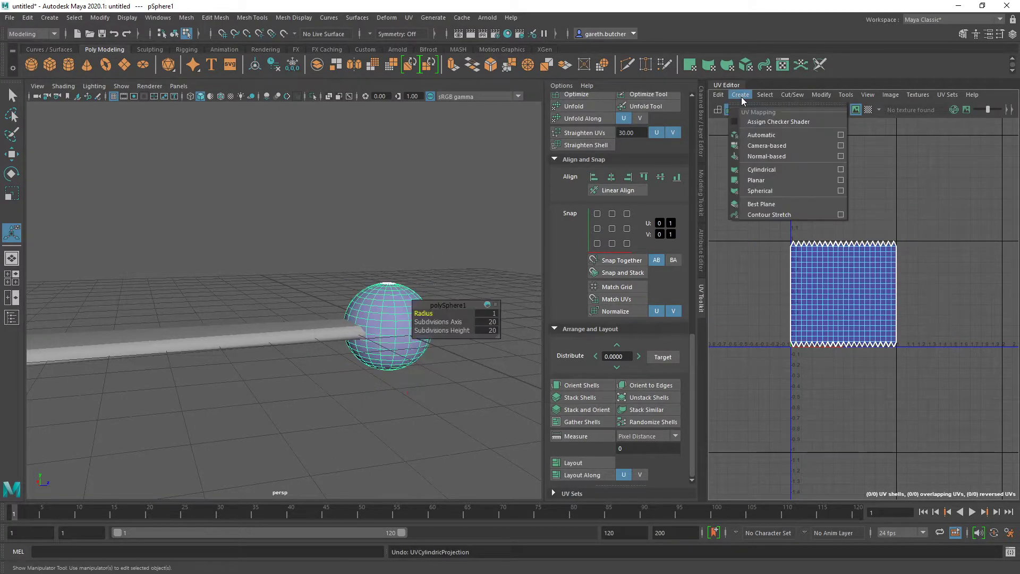
left_click(783, 192)
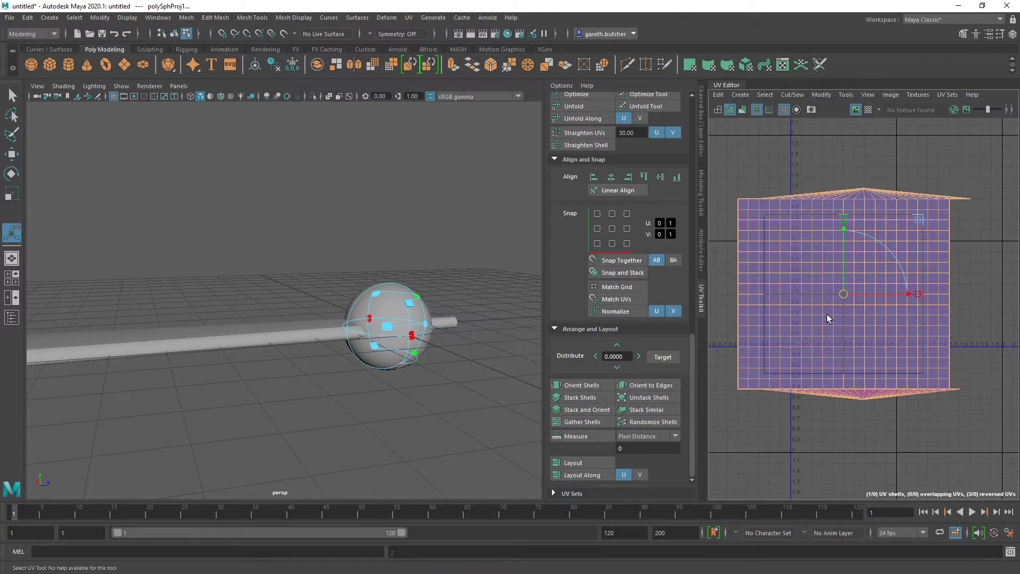
left_click_drag(417, 342, 286, 321)
left_click(356, 297)
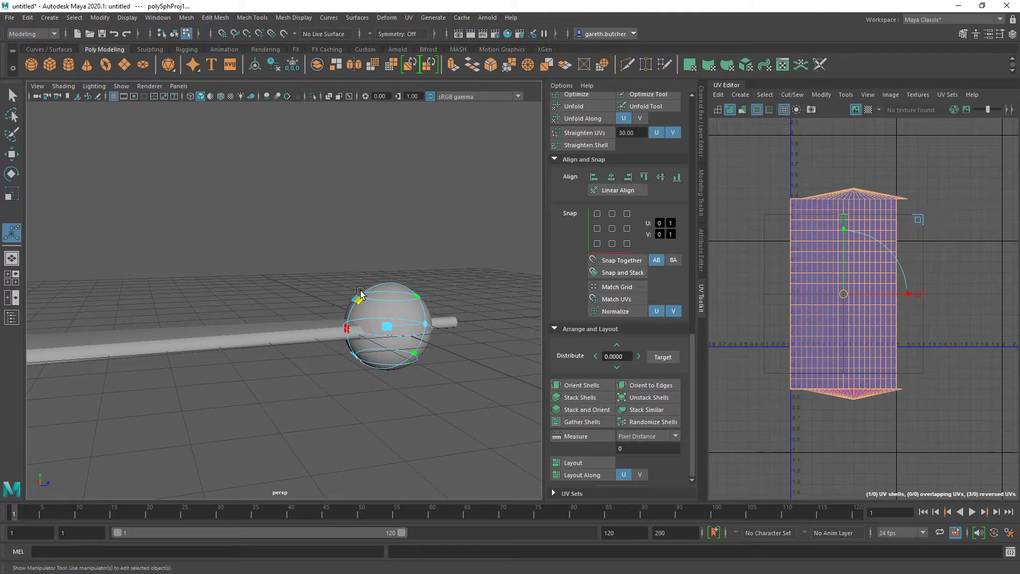
left_click_drag(416, 295, 369, 266)
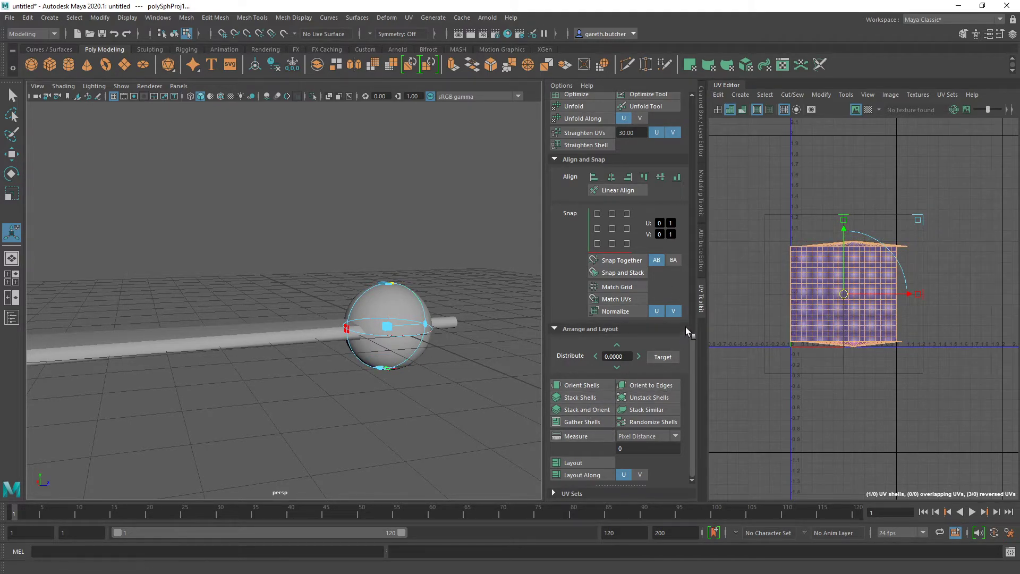
Try the Unfold on the sphere's spherically projected UVs, and undo everything back to before the sphere was created.
mouse_move(457, 353)
left_mouse_down("alt")
mouse_move(364, 370)
mouse_move(346, 344)
mouse_move(406, 333)
mouse_move(448, 358)
mouse_move(462, 354)
left_mouse_up("alt")
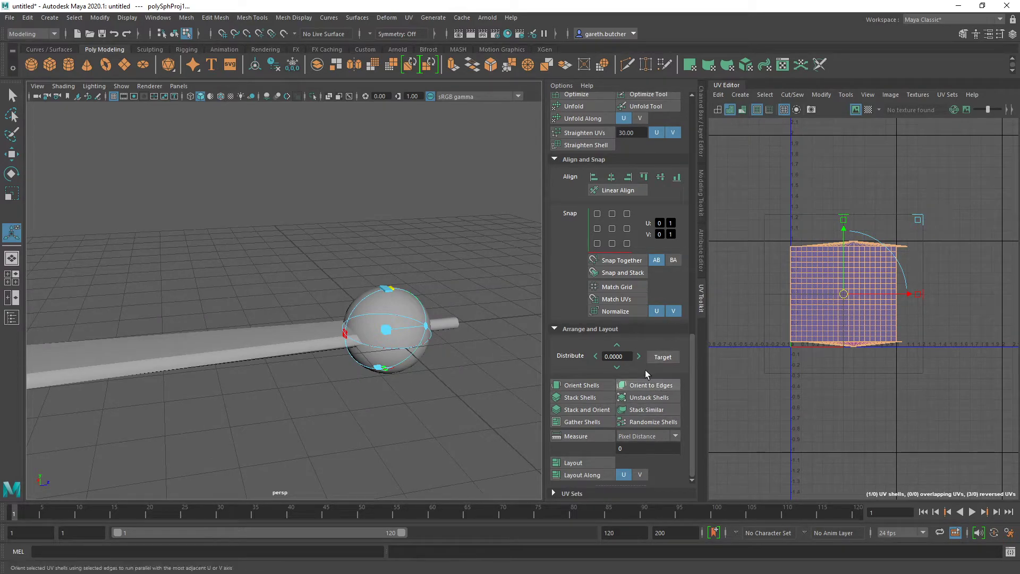
scroll(594, 212, "up", 5)
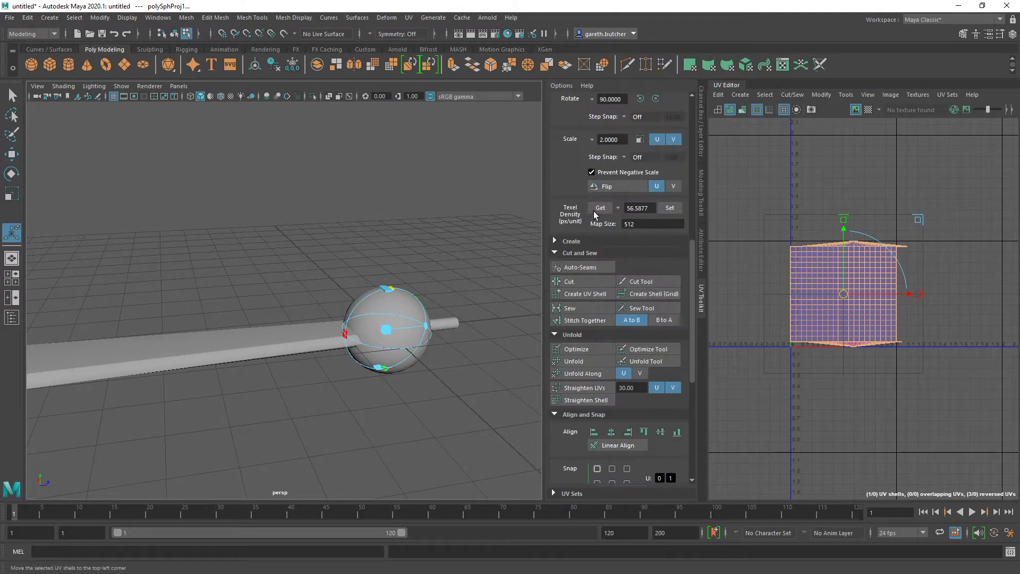
left_click(585, 357)
scroll(962, 277, "up", 3)
middle_click_drag(811, 298, 894, 277, "alt")
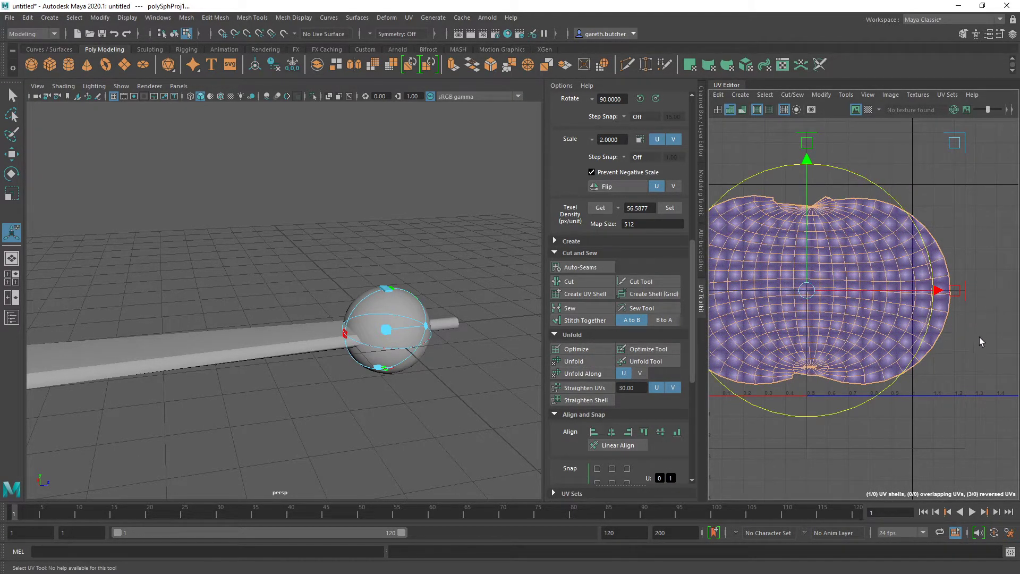
scroll(918, 337, "down", 2)
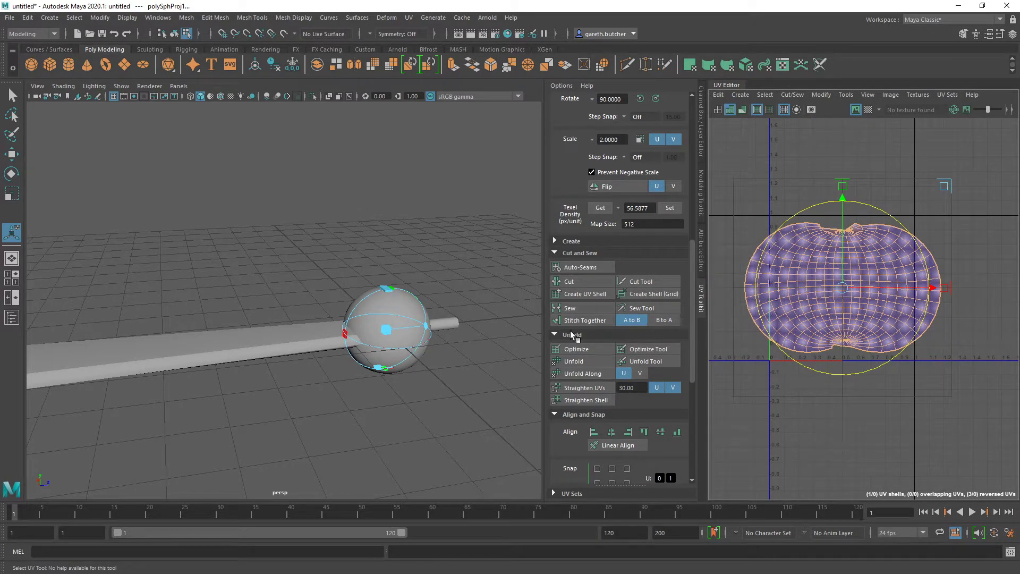
key("ctrl+z")
key("ctrl+z")
key("ctrl+z")
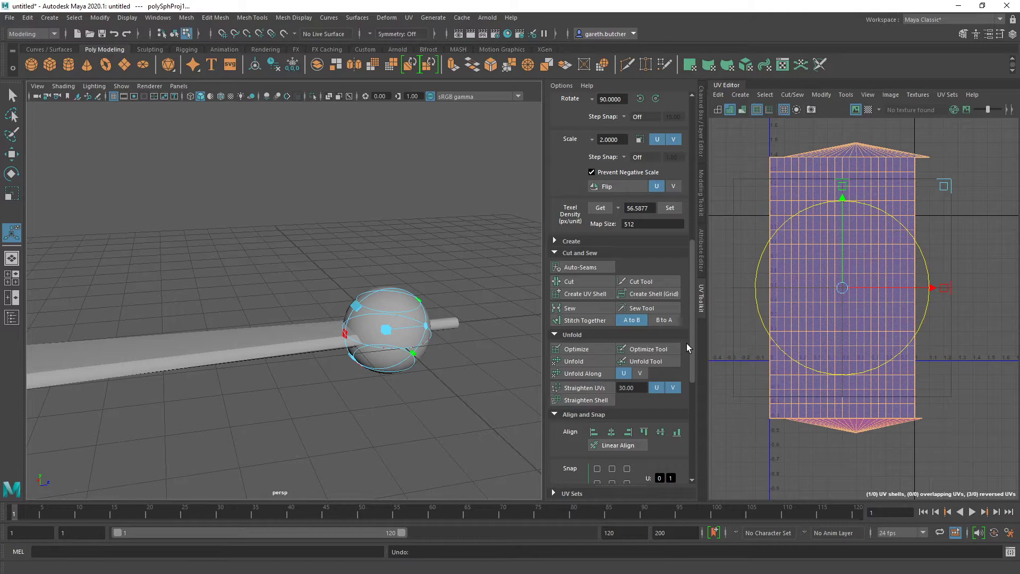
key("ctrl+z")
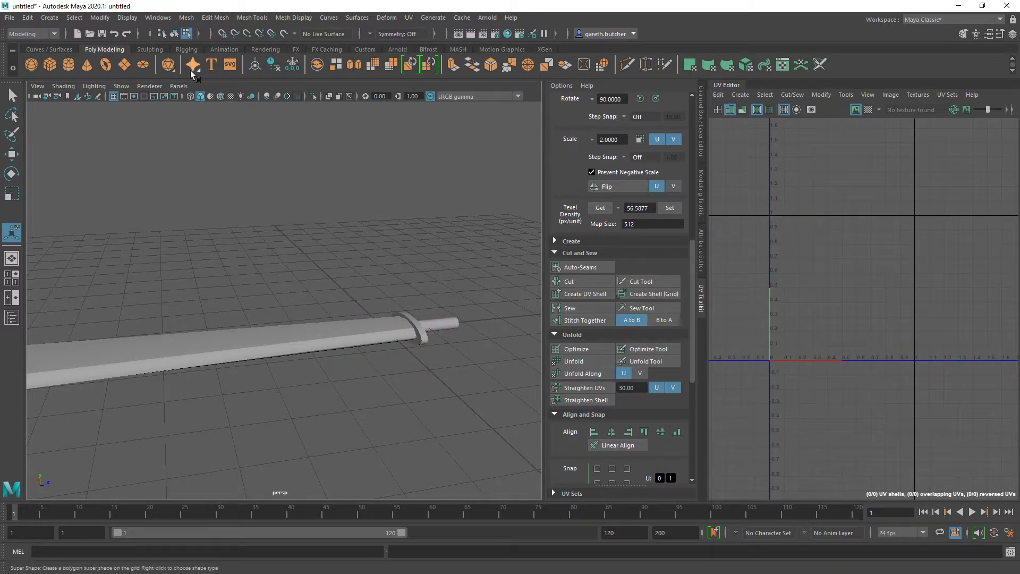
Create a fresh polygon sphere at the centre of the grid and bring its top pole and default UV seam into close view.
left_click(31, 65)
left_click_drag(428, 359, 540, 410, "alt")
scroll(287, 226, "up", 6)
middle_click_drag(259, 257, 327, 254, "alt")
middle_click_drag(318, 217, 330, 324, "alt")
scroll(351, 323, "up", 2)
left_click_drag(330, 325, 355, 324, "alt")
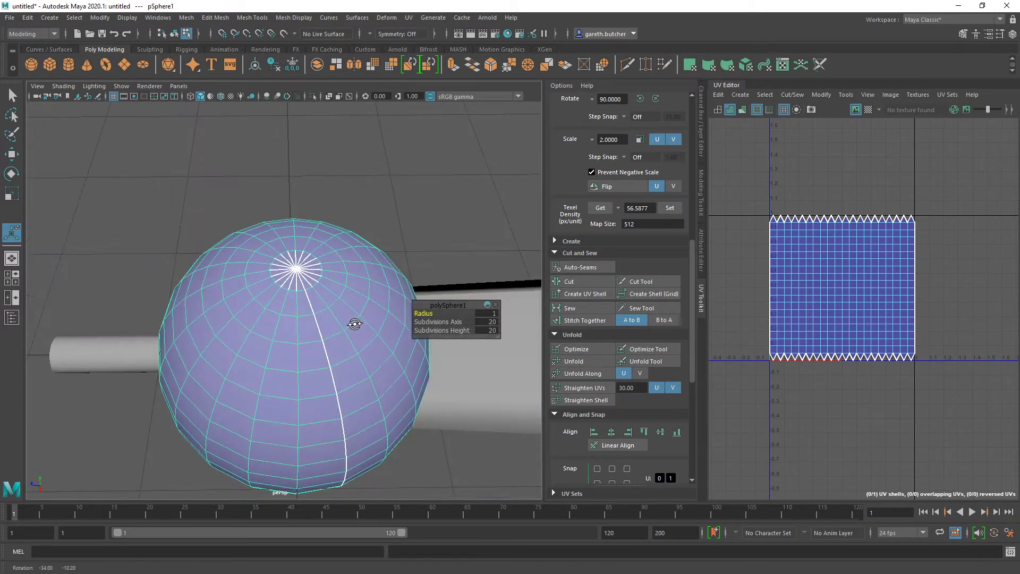
Inspect the sphere's pole with the checker map temporarily on, and examine the UV seam running down its side.
left_click(868, 110)
scroll(340, 319, "up", 2)
middle_click_drag(340, 319, 353, 298, "alt")
left_click_drag(354, 298, 407, 340, "alt")
scroll(355, 305, "up", 5)
left_click(868, 110)
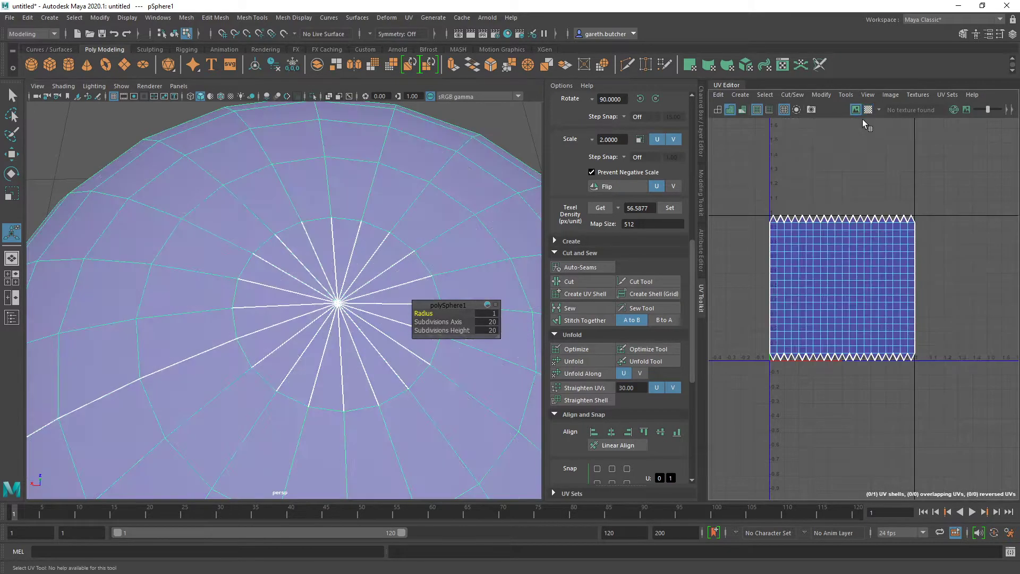
left_click_drag(335, 380, 360, 364, "alt")
scroll(360, 365, "down", 4)
middle_click_drag(319, 369, 335, 362, "alt")
left_click_drag(337, 365, 332, 329, "alt")
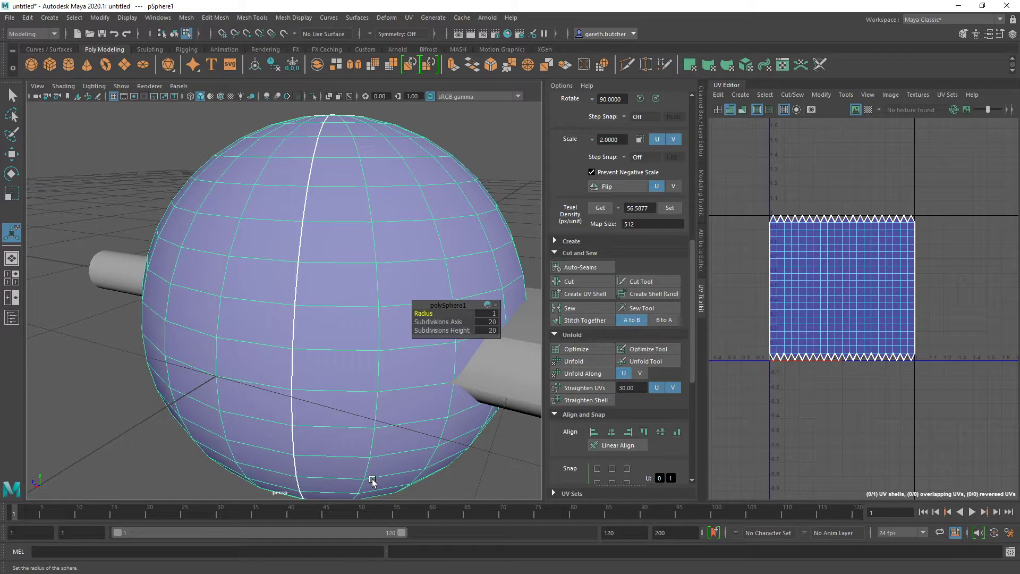
Deselect the sphere and review the UV Toolkit's transform options, down to the texel density and map size settings.
left_click(839, 138)
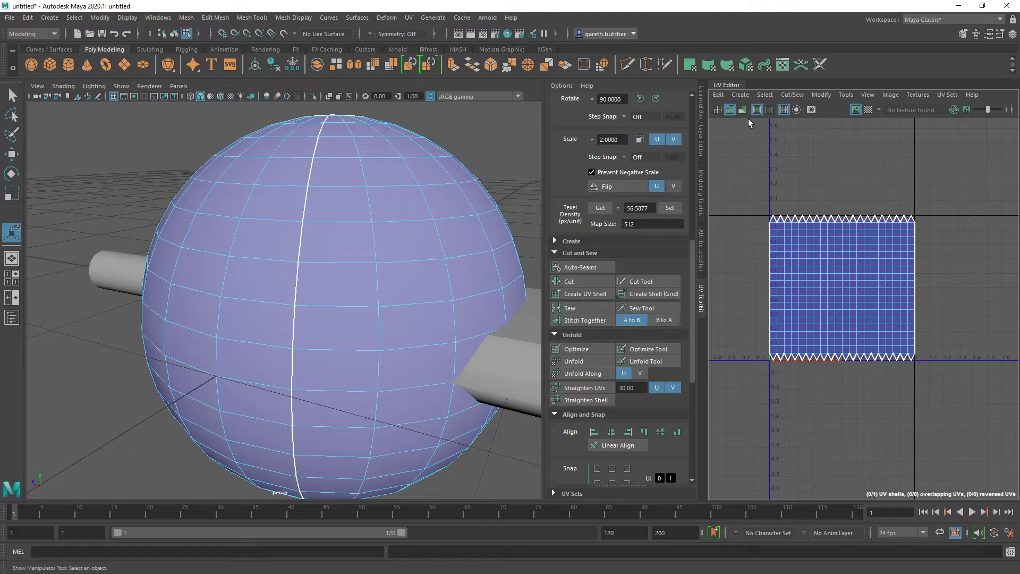
scroll(620, 370, "down", 5)
scroll(619, 366, "up", 10)
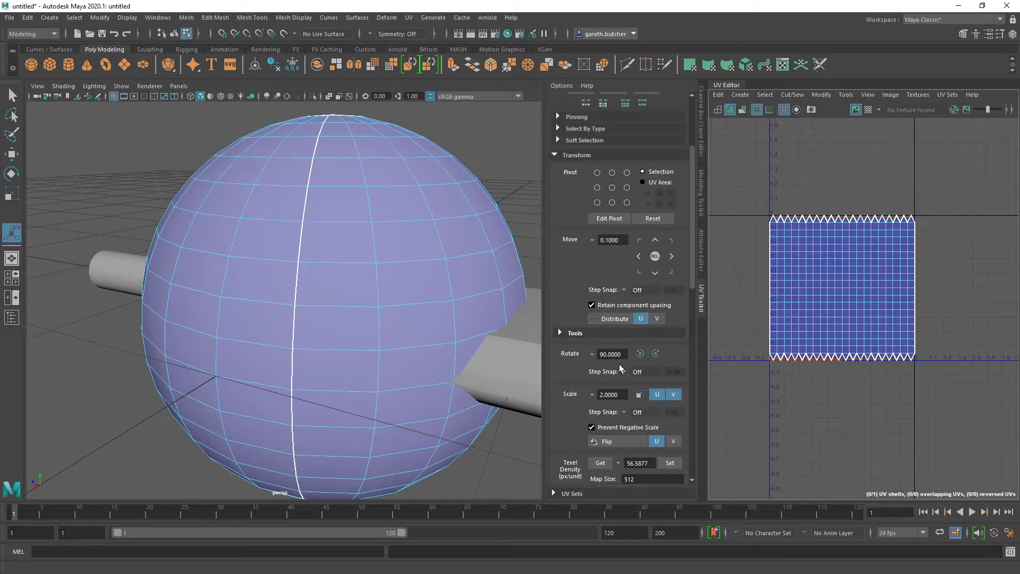
scroll(611, 298, "up", 5)
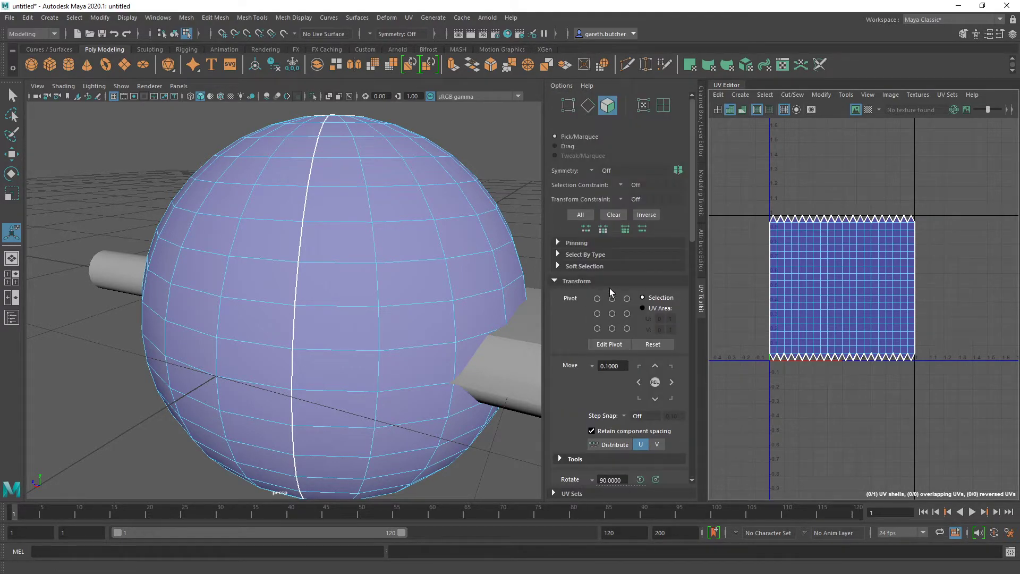
left_click_drag(690, 214, 693, 251)
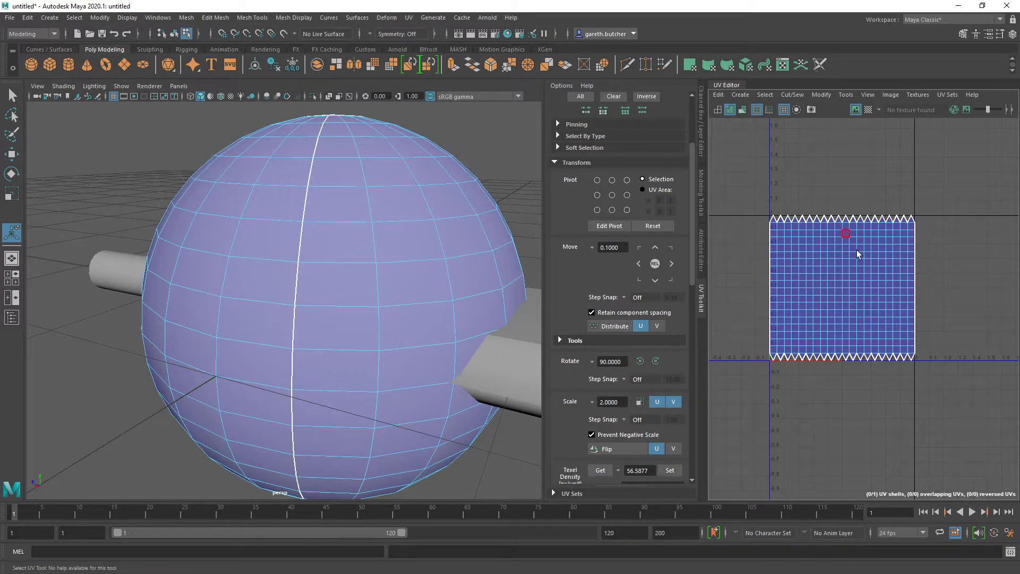
scroll(649, 420, "down", 2)
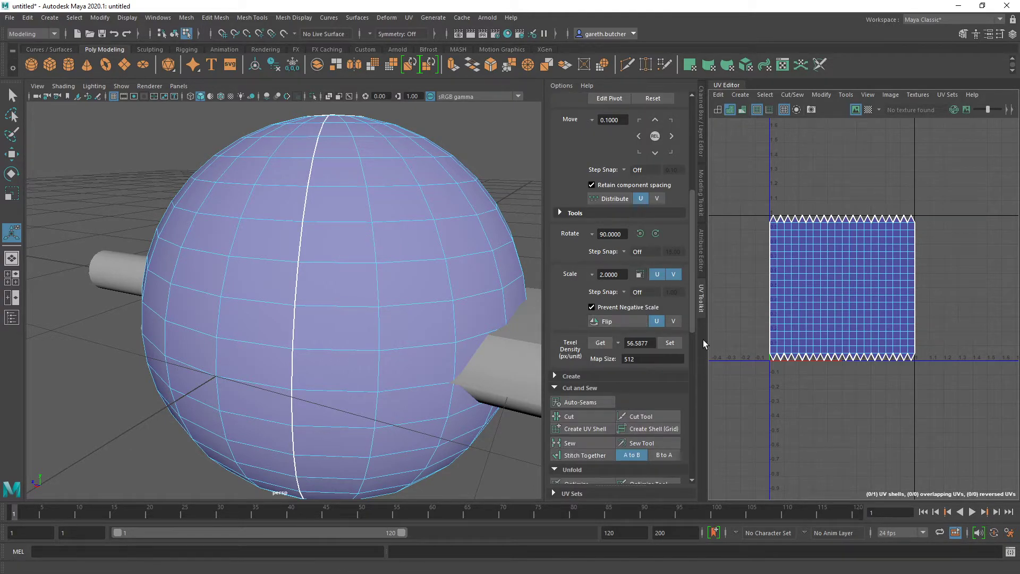
left_click_drag(636, 362, 624, 361)
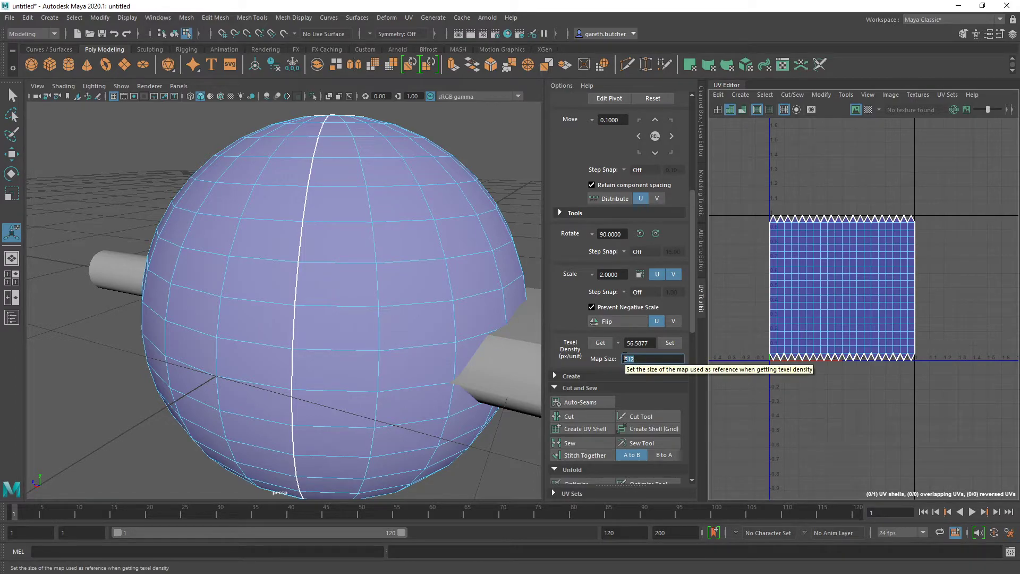
scroll(693, 270, "down", 1)
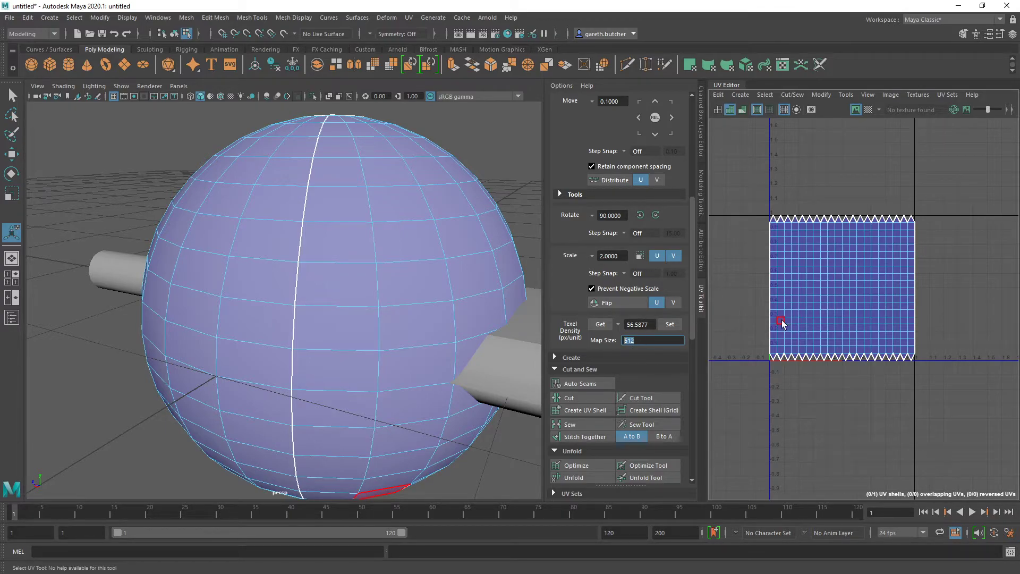
Delete the sphere and examine the sword's guard and handle alongside their packed UV shells.
left_click(345, 296)
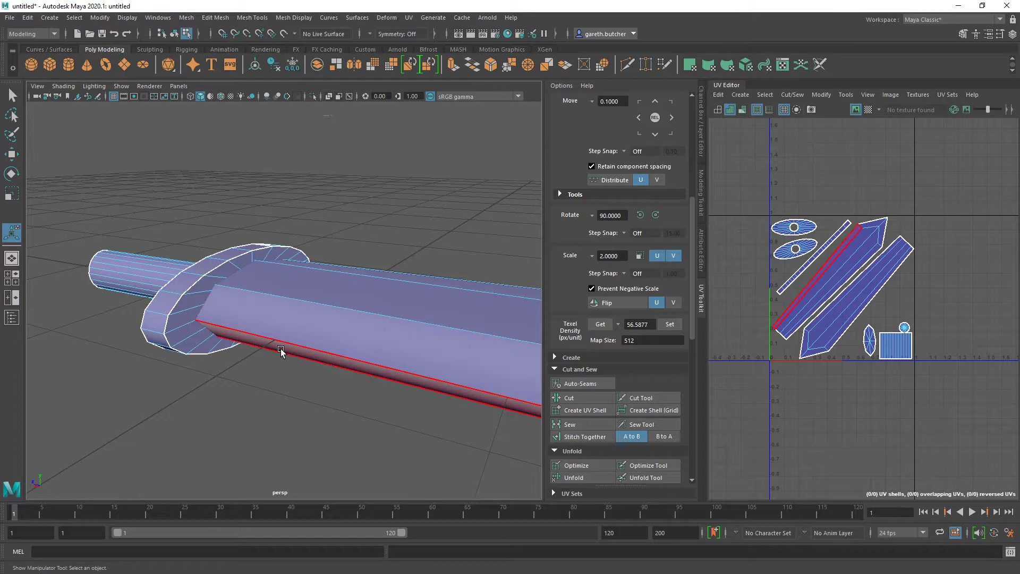
left_click_drag(280, 351, 520, 361, "alt")
scroll(882, 362, "up", 8)
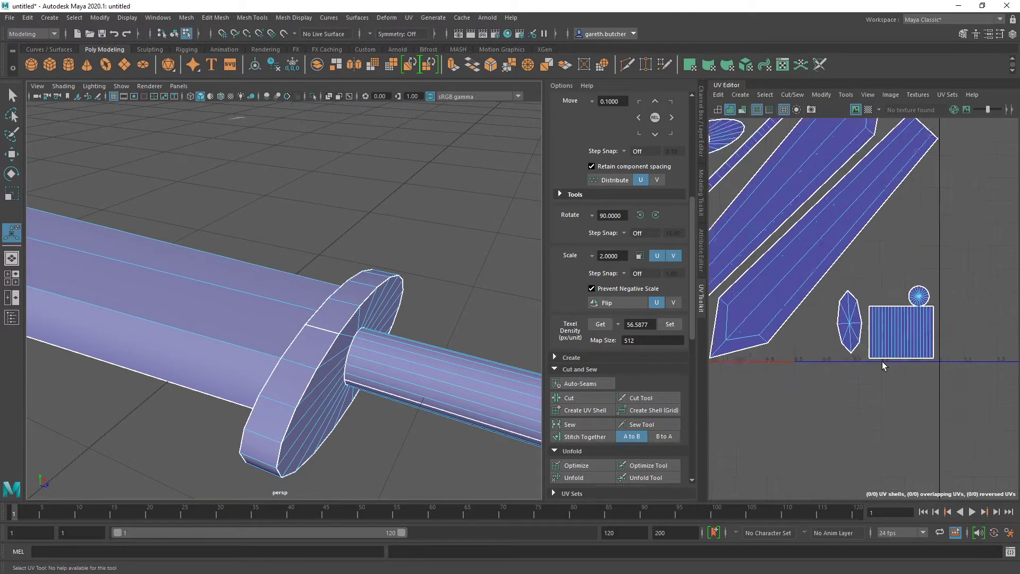
scroll(855, 369, "up", 3)
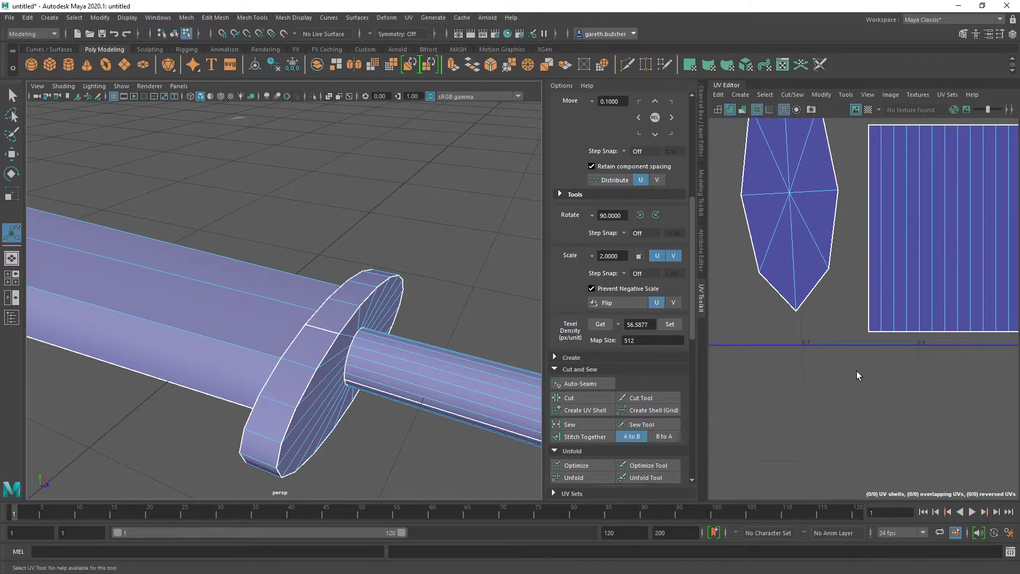
middle_click_drag(861, 364, 763, 392, "alt")
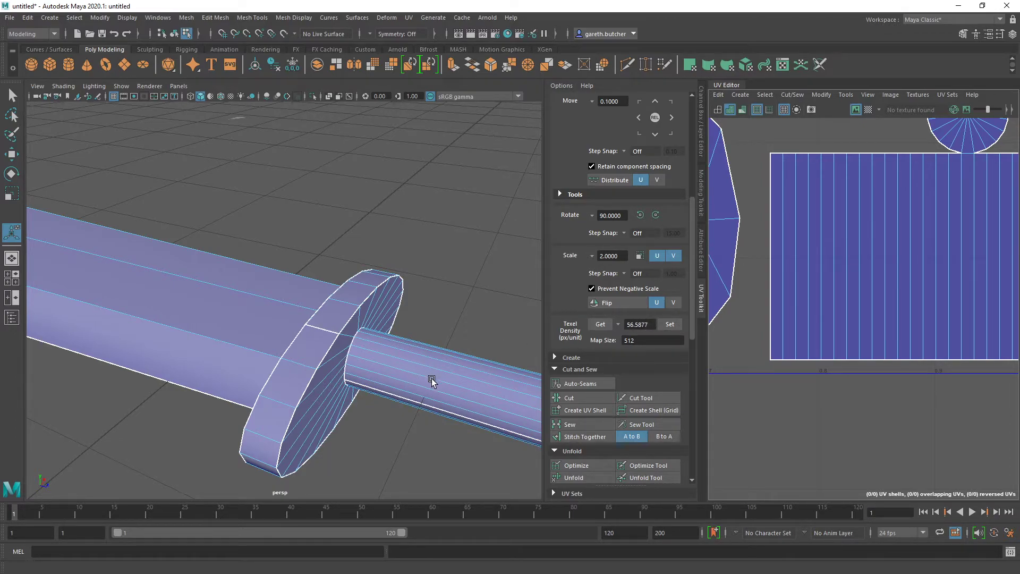
left_click(671, 324)
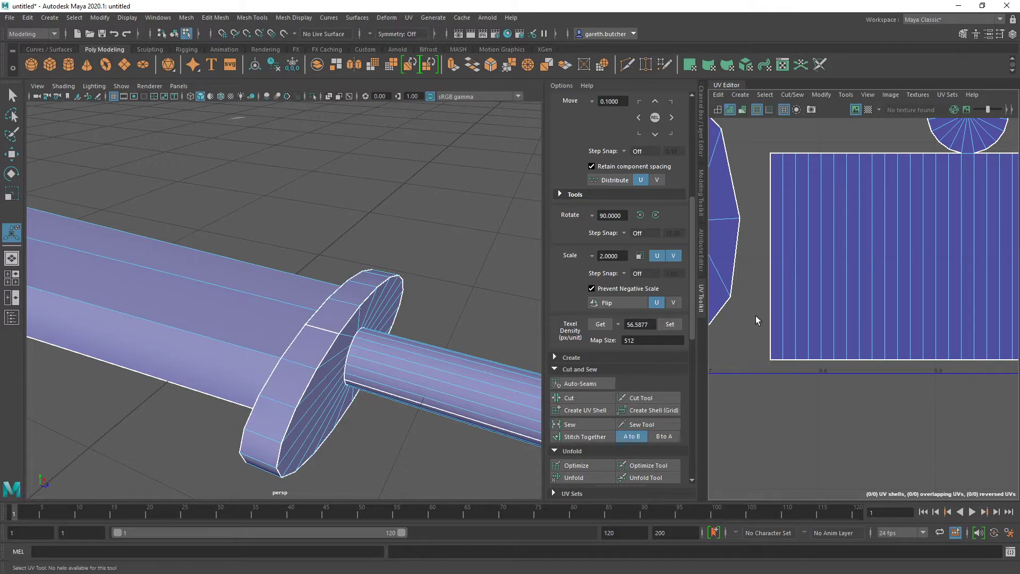
scroll(813, 314, "down", 3)
scroll(803, 330, "down", 5)
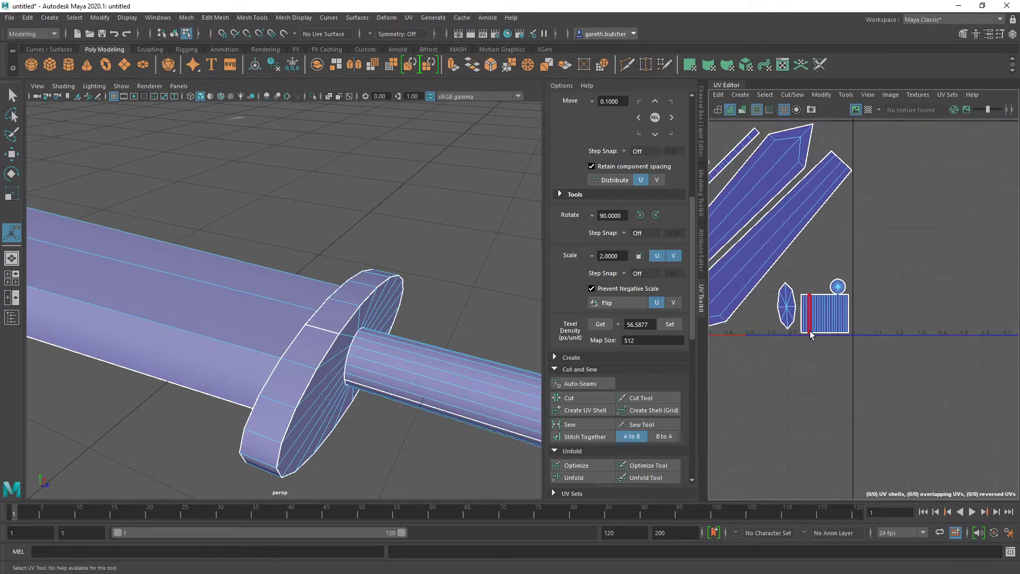
middle_click_drag(752, 282, 827, 279, "alt")
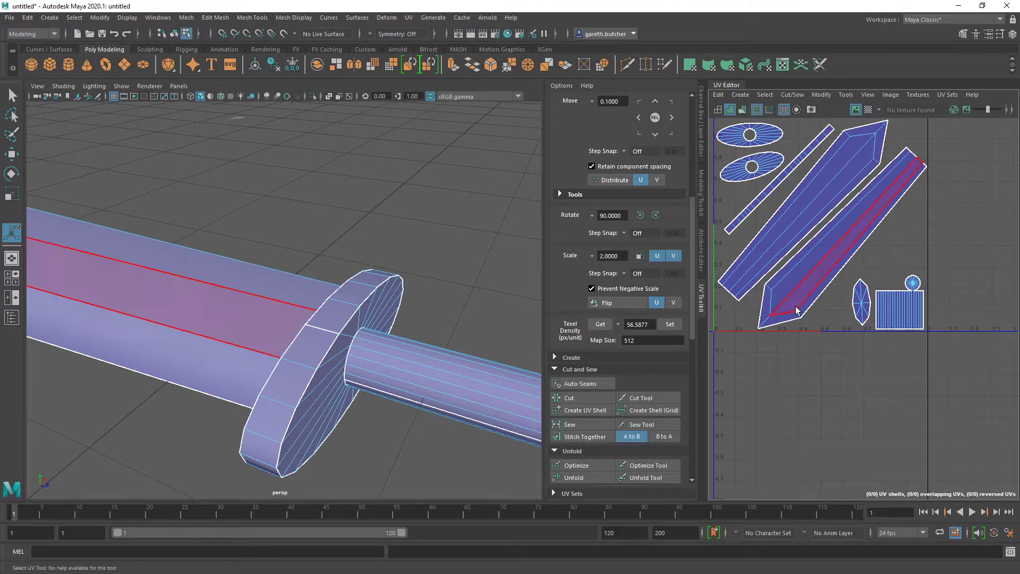
Scale the lower blade half's UV shell up uniformly until it extends far beyond the 0–1 tile, and deselect it.
left_click(821, 259)
double_click(822, 259)
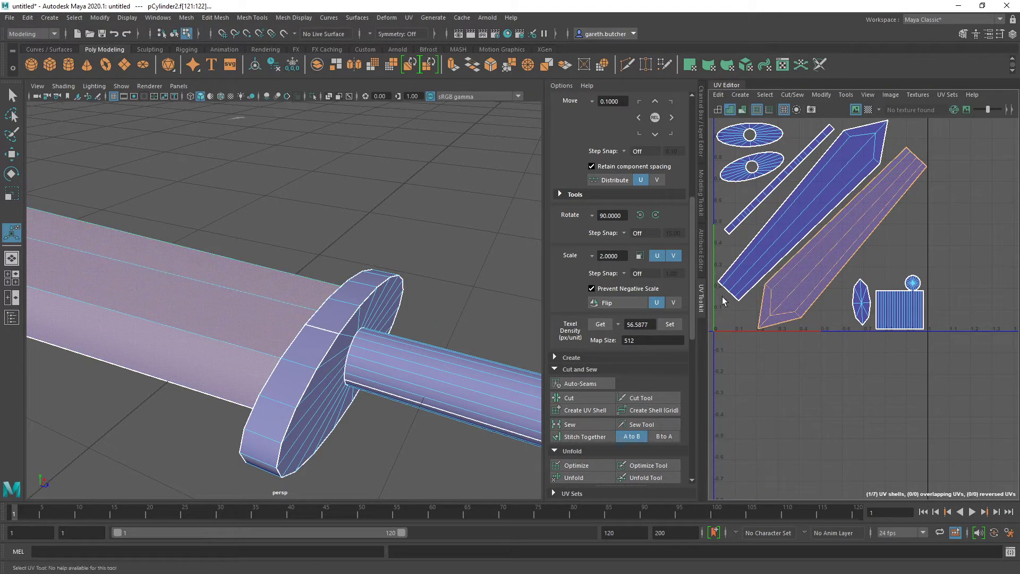
key("r")
scroll(771, 302, "down", 3)
scroll(781, 304, "down", 2)
left_click_drag(802, 277, 1010, 223)
left_click(821, 422)
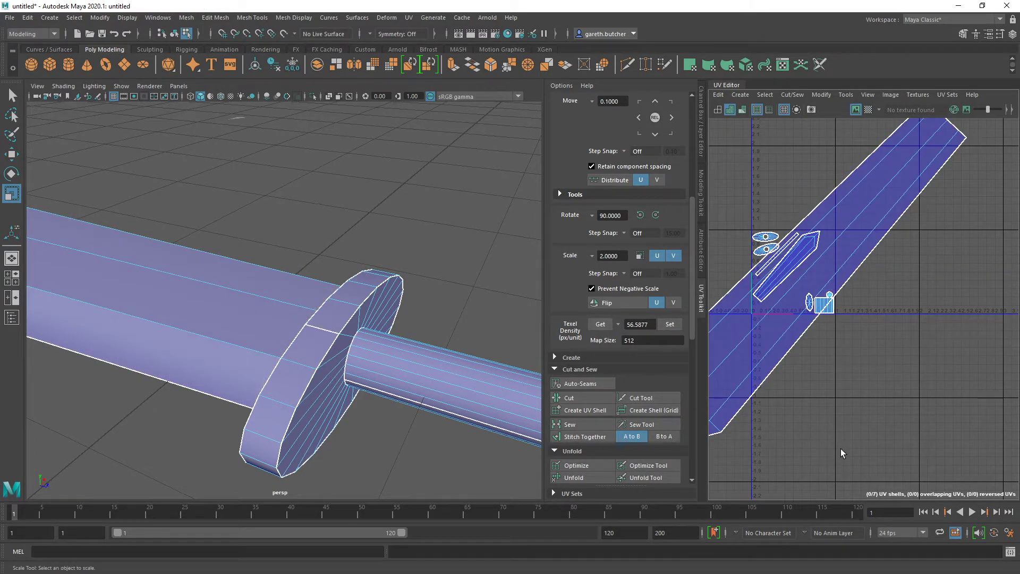
Read the texel density of the enlarged blade shell and of the upper oval guard shell.
left_click(872, 220)
left_click(601, 324)
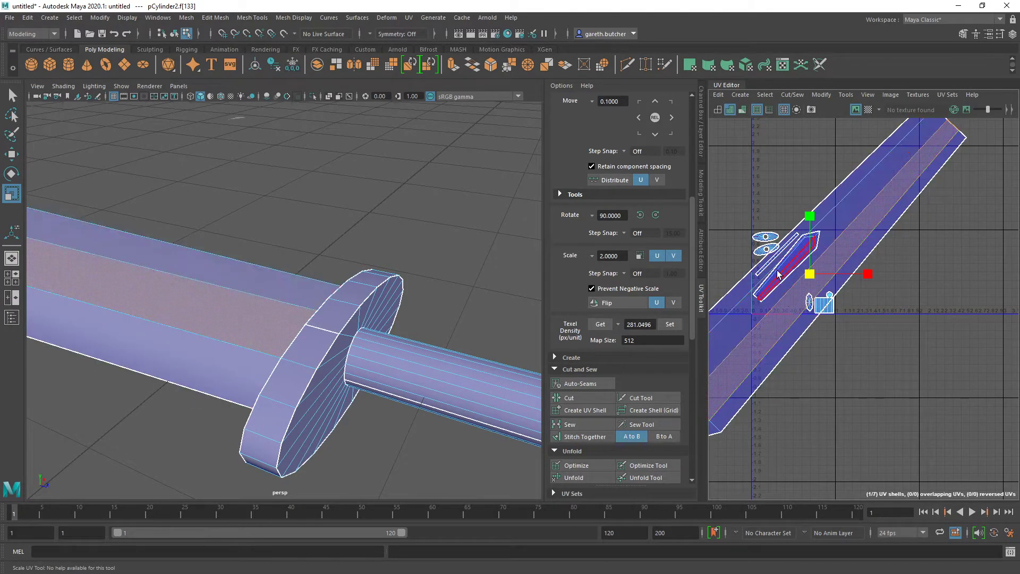
left_click(763, 238)
left_click(601, 324)
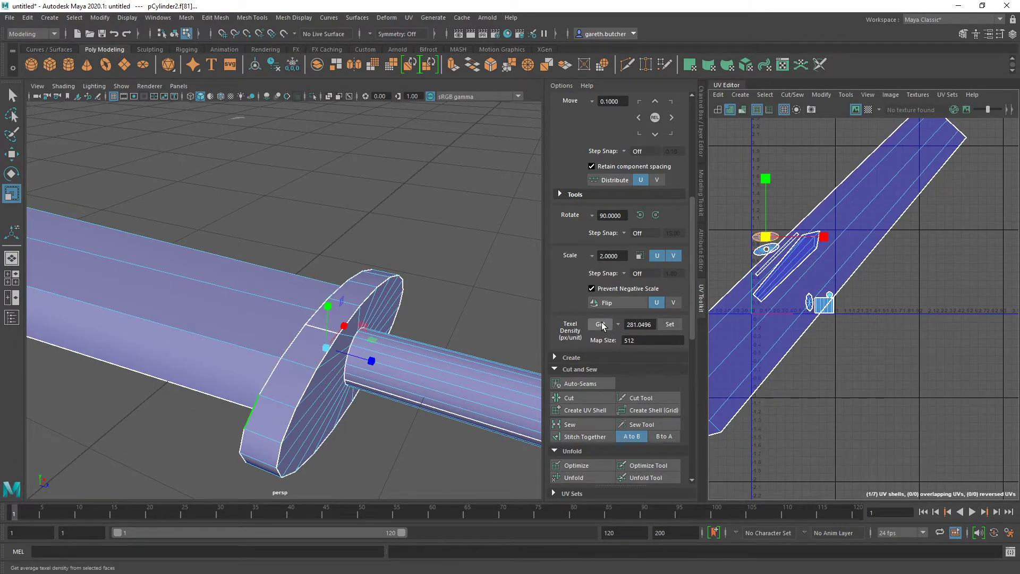
scroll(756, 273, "up", 3)
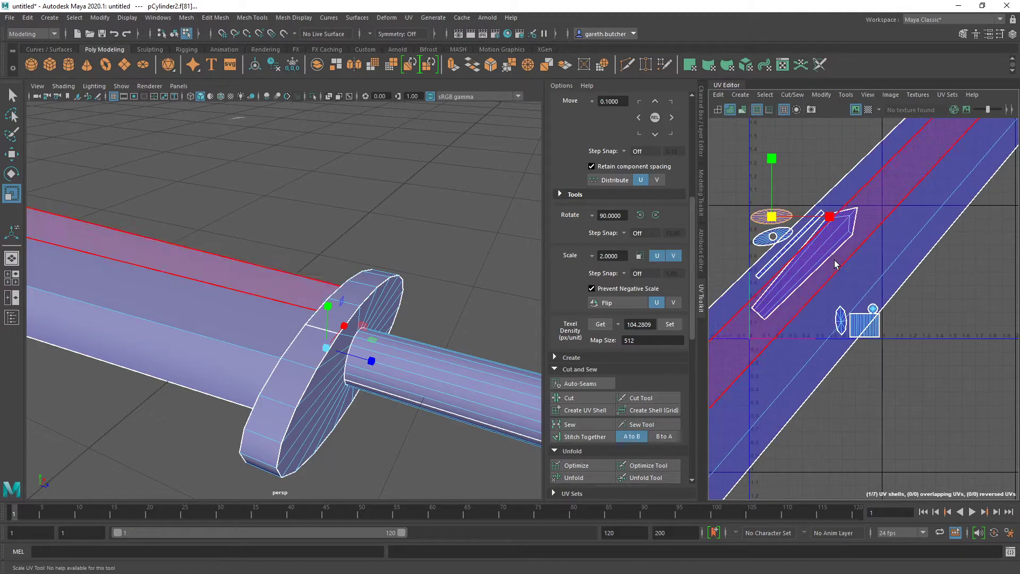
Get the texel density of the unscaled blade shell and apply it to the enlarged blade shell so both halves match.
left_click(808, 274)
left_click(600, 325)
scroll(806, 378, "down", 5)
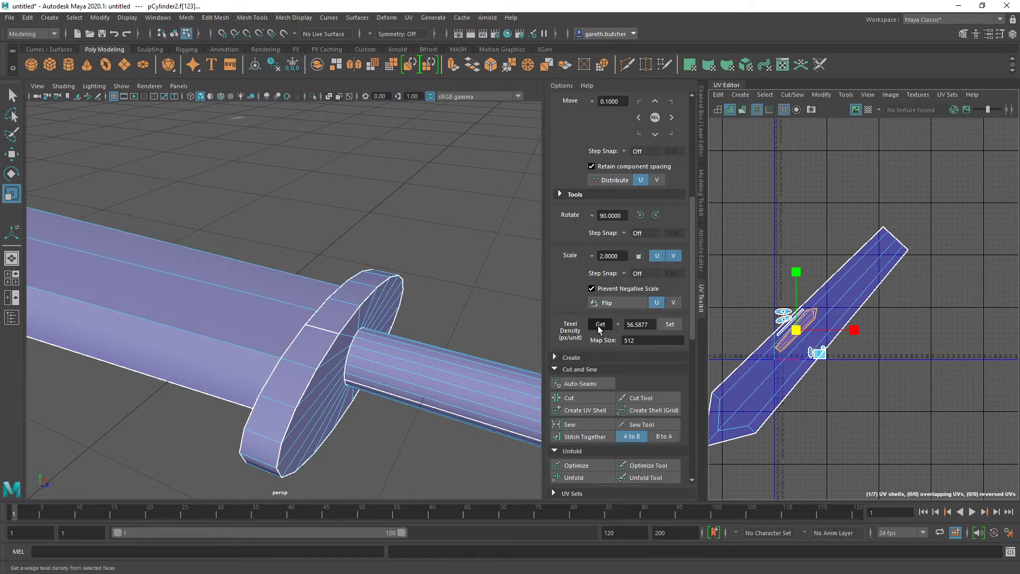
right_click_drag(743, 402, 734, 390)
left_click(734, 391)
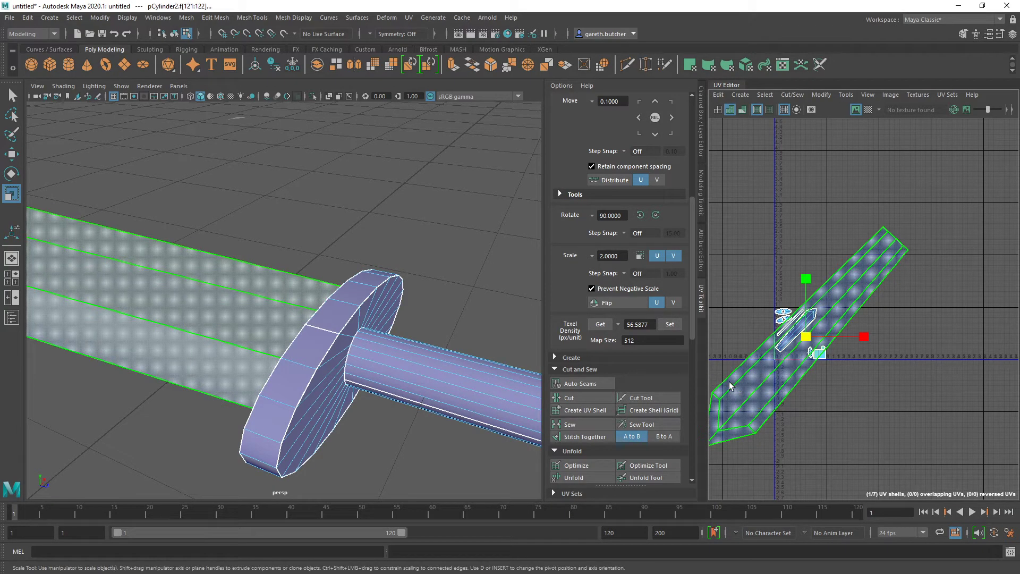
left_click(671, 326)
scroll(845, 396, "up", 5)
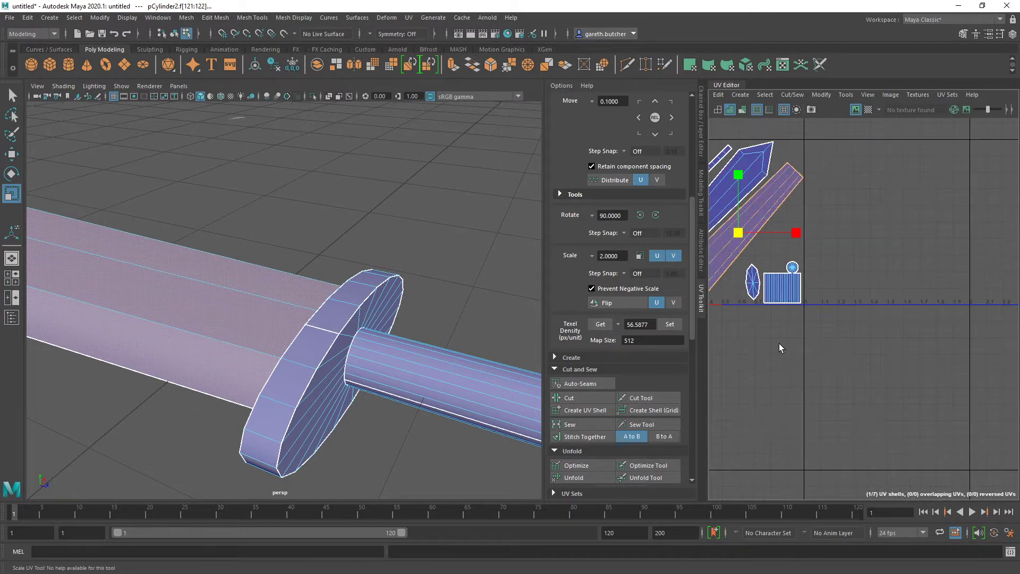
middle_click_drag(779, 317, 879, 359, "alt")
scroll(845, 326, "up", 2)
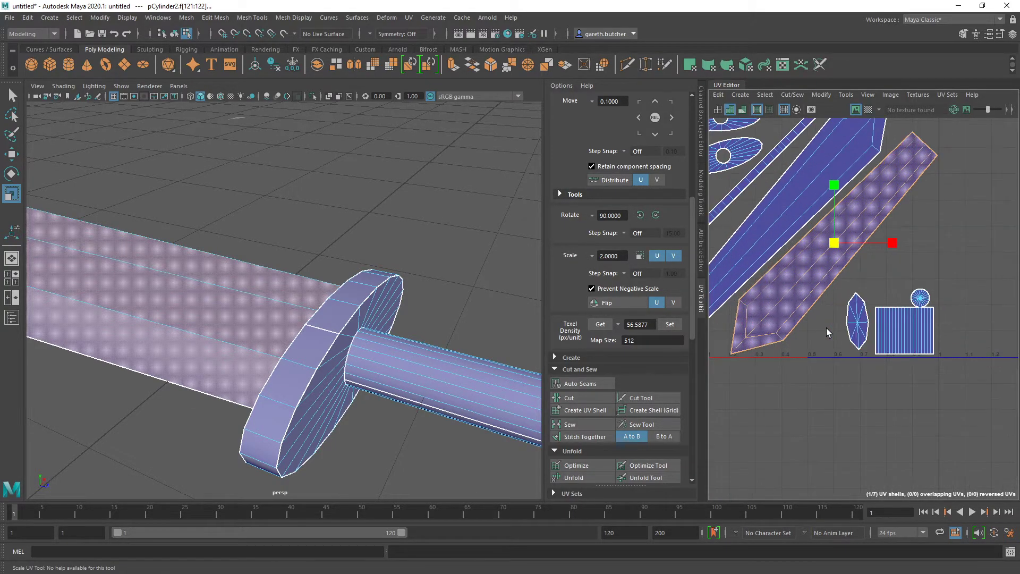
middle_click_drag(869, 284, 906, 366, "alt")
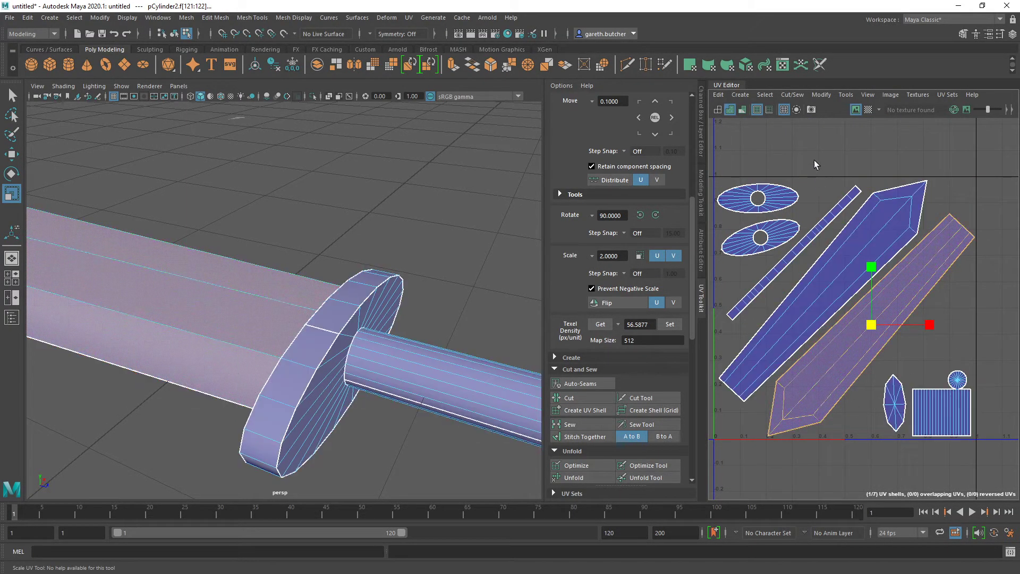
Turn on the checker map, compare its squares across the sword's blade, guard and handle, and select the handle's UV shell.
left_click(867, 110)
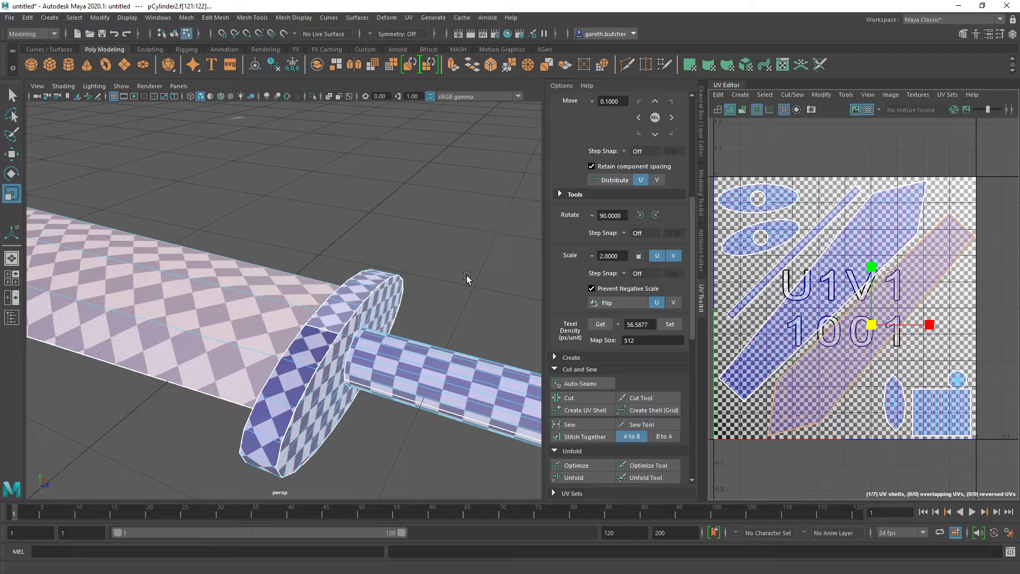
left_click_drag(402, 434, 414, 371, "alt")
right_click_drag(415, 371, 377, 367, "alt")
left_click_drag(377, 367, 294, 384, "alt")
left_click(376, 367)
right_click_drag(375, 368, 396, 341, "alt")
left_click(940, 417)
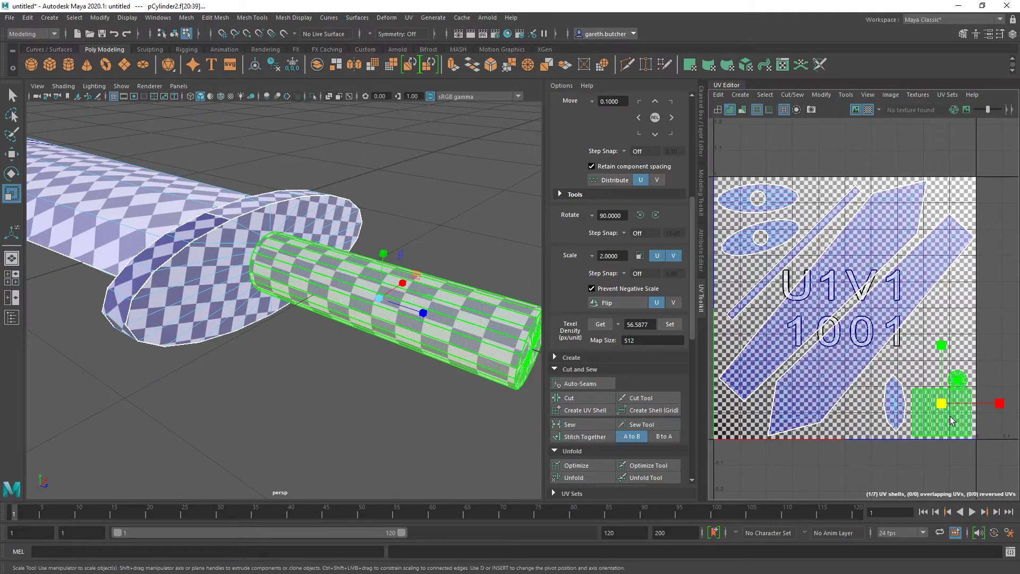
Scale the handle's UV shell up far beyond the 0–1 tile to compare checker sizes, undo the scaling and deselect the shell.
scroll(938, 425, "down", 3)
middle_click_drag(938, 425, 1015, 423)
left_click(330, 394)
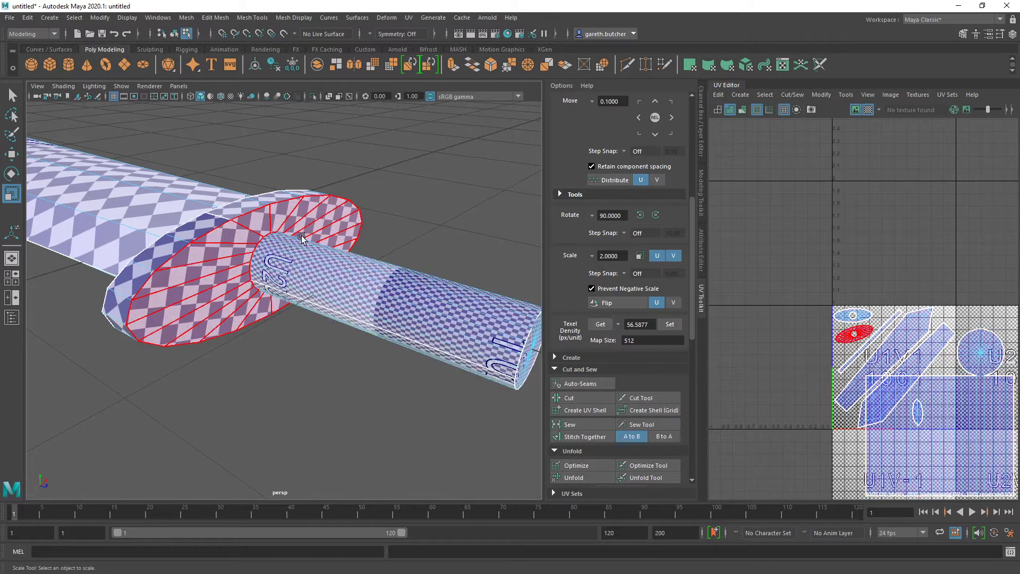
key("ctrl+z")
key("ctrl+z")
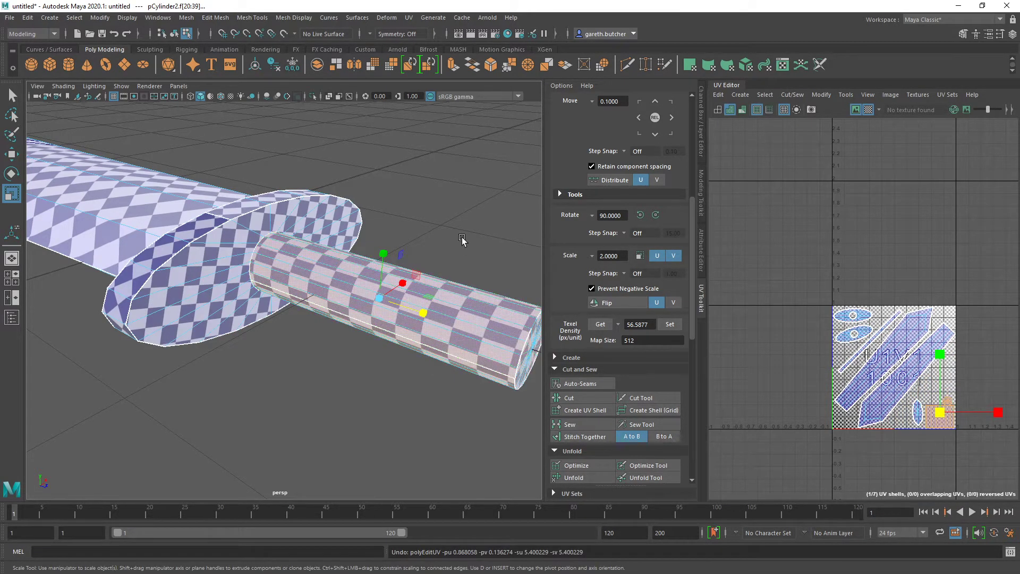
left_click(461, 237)
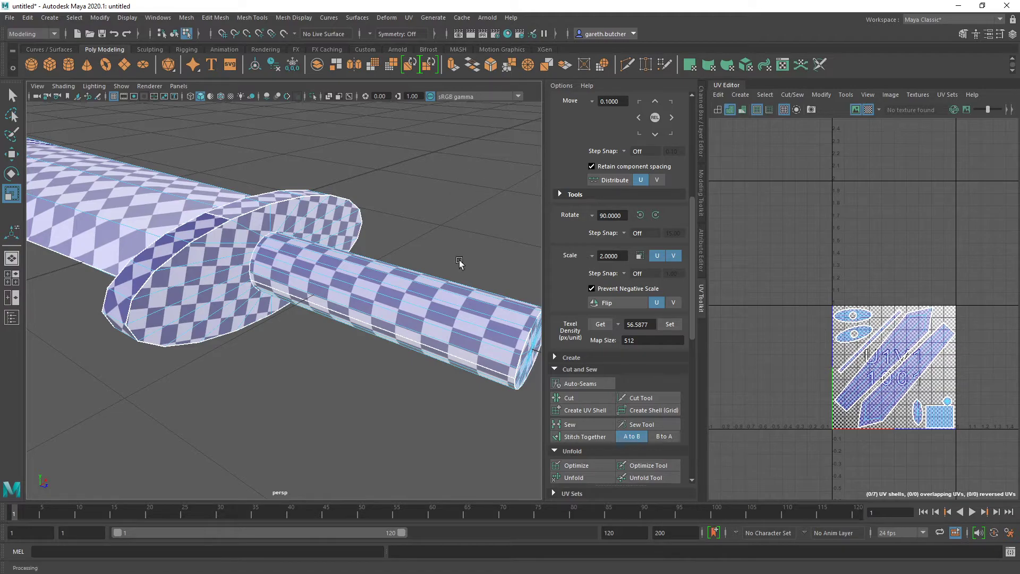
Turn off the checker map and leave all the sword's UV shells deselected.
left_click(378, 307)
left_click(868, 109)
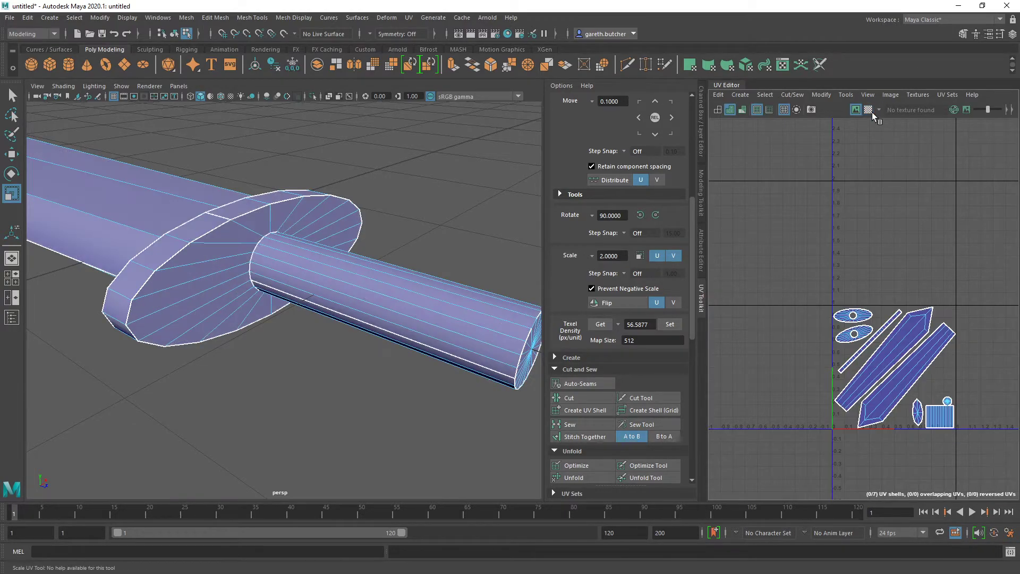
left_click(899, 336)
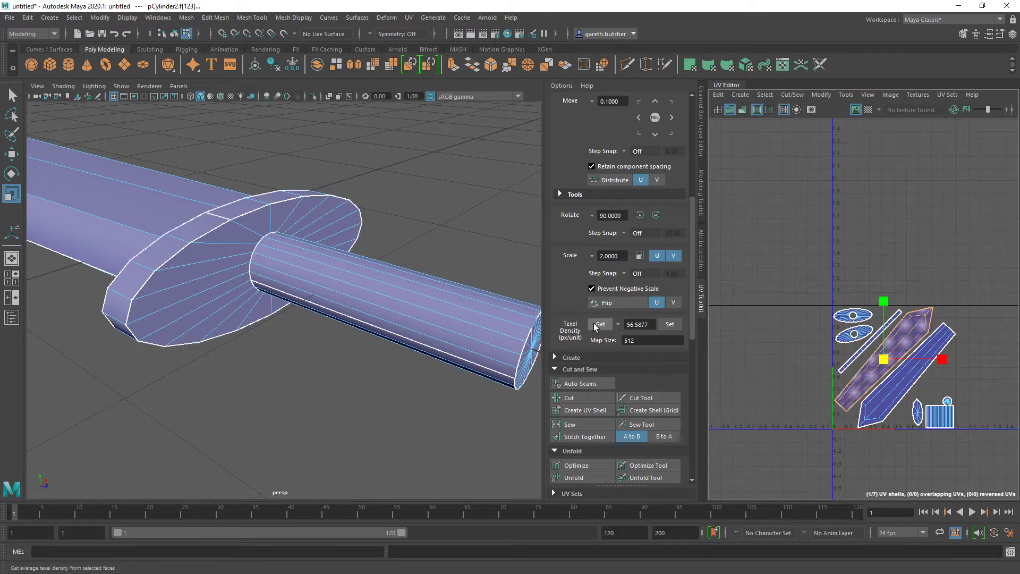
left_click_drag(811, 261, 984, 455)
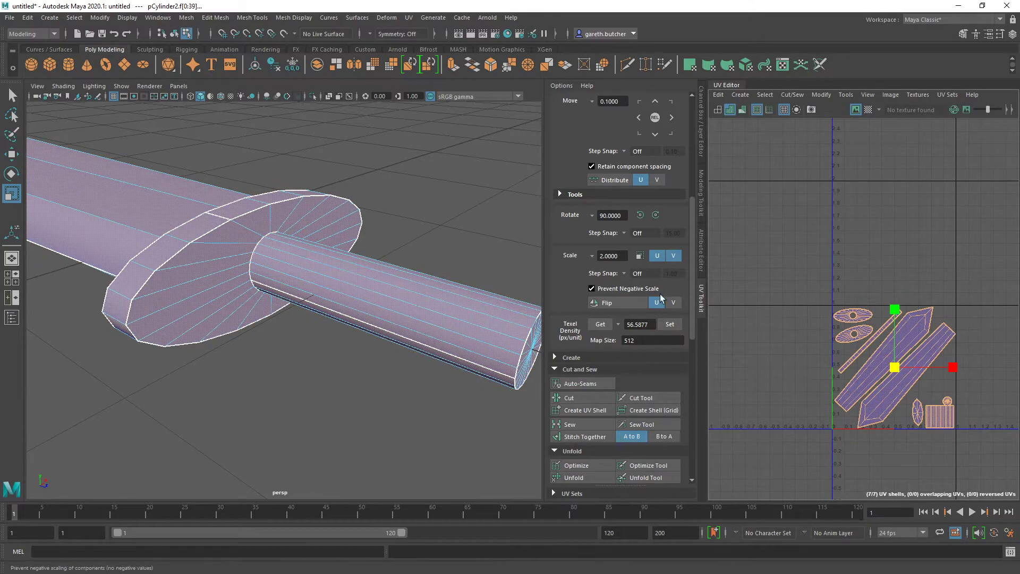
left_click(857, 219)
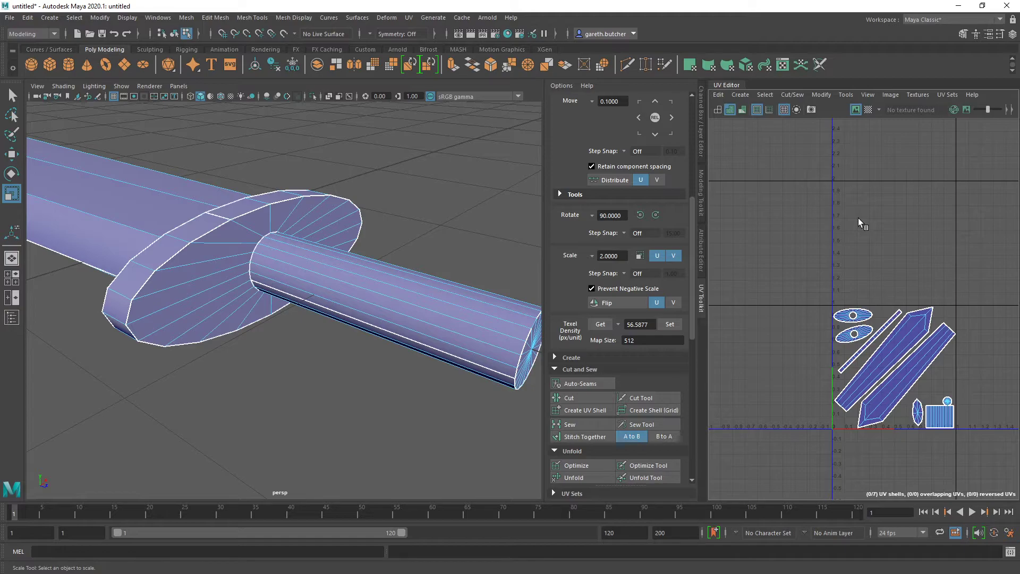
Examine where the sword's blade, guard faces, guard rim and handle meet, comparing the model's faces with their UV shells.
scroll(635, 362, "down", 10)
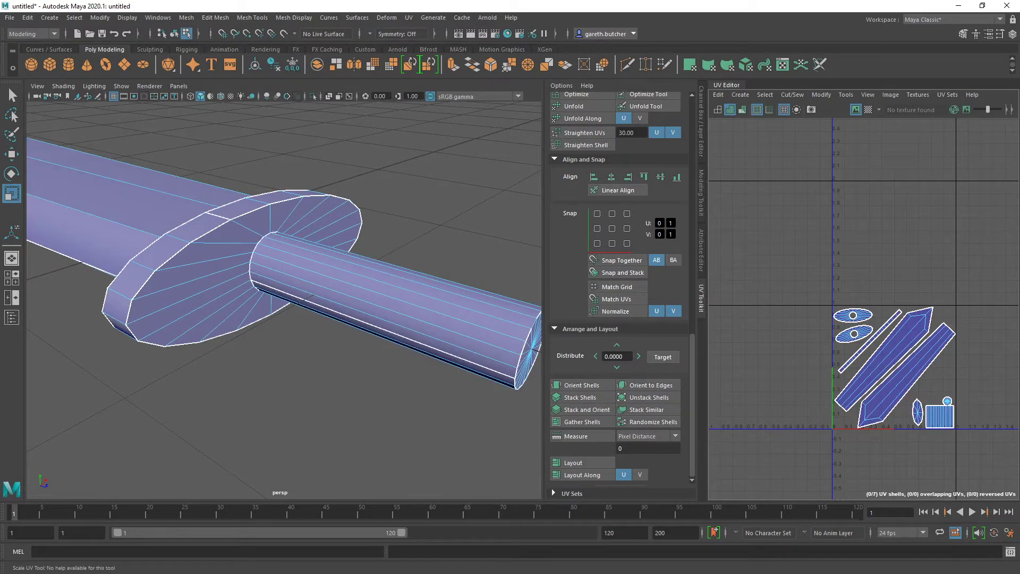
middle_click_drag(948, 355, 932, 291, "alt")
mouse_move(859, 318)
middle_mouse_down("alt")
mouse_move(860, 330)
mouse_move(841, 326)
middle_mouse_up("alt")
left_click_drag(132, 304, 267, 313, "alt")
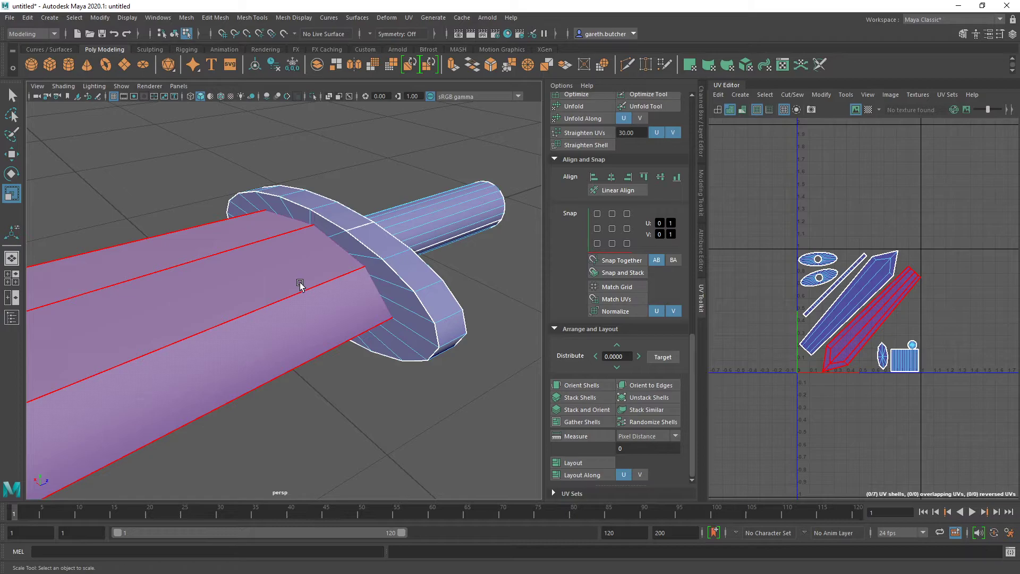
left_click_drag(301, 286, 394, 260, "alt")
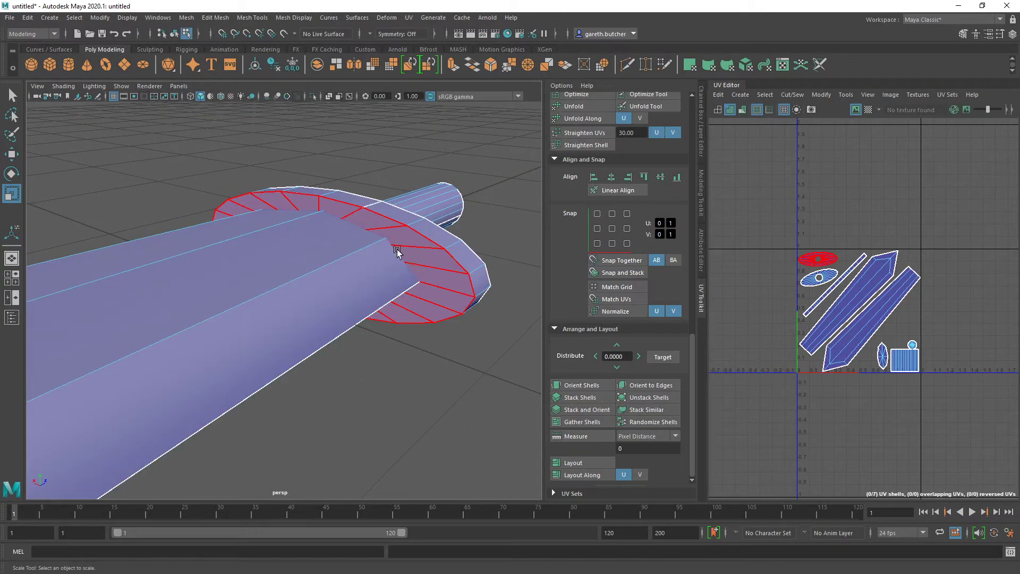
right_click_drag(439, 266, 326, 340)
left_click_drag(352, 367, 309, 363, "alt")
right_click_drag(356, 271, 356, 304)
left_click_drag(367, 319, 269, 314, "alt")
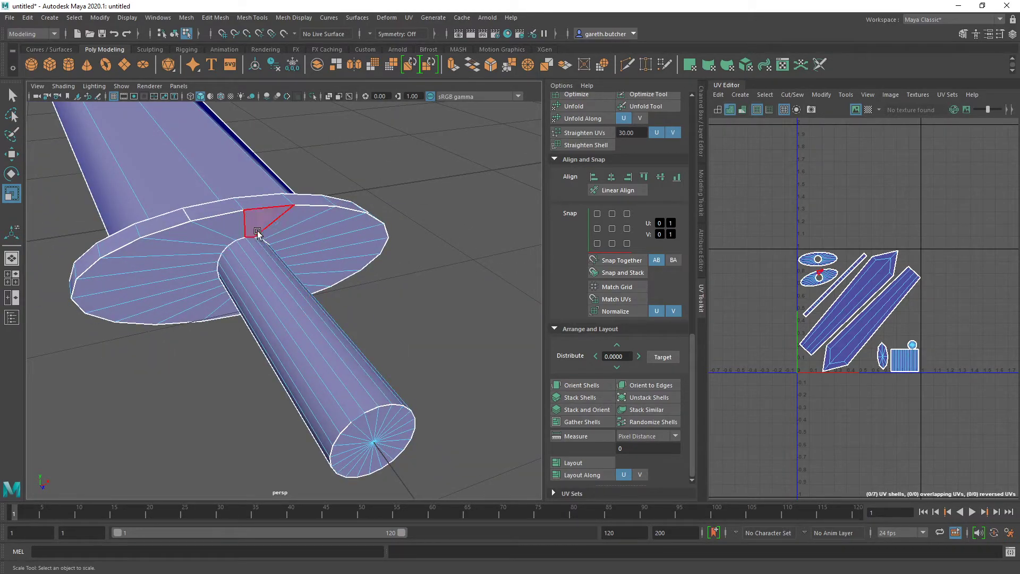
mouse_move(247, 243)
left_mouse_down("alt")
mouse_move(368, 237)
mouse_move(216, 258)
mouse_move(346, 262)
mouse_move(259, 247)
left_mouse_up("alt")
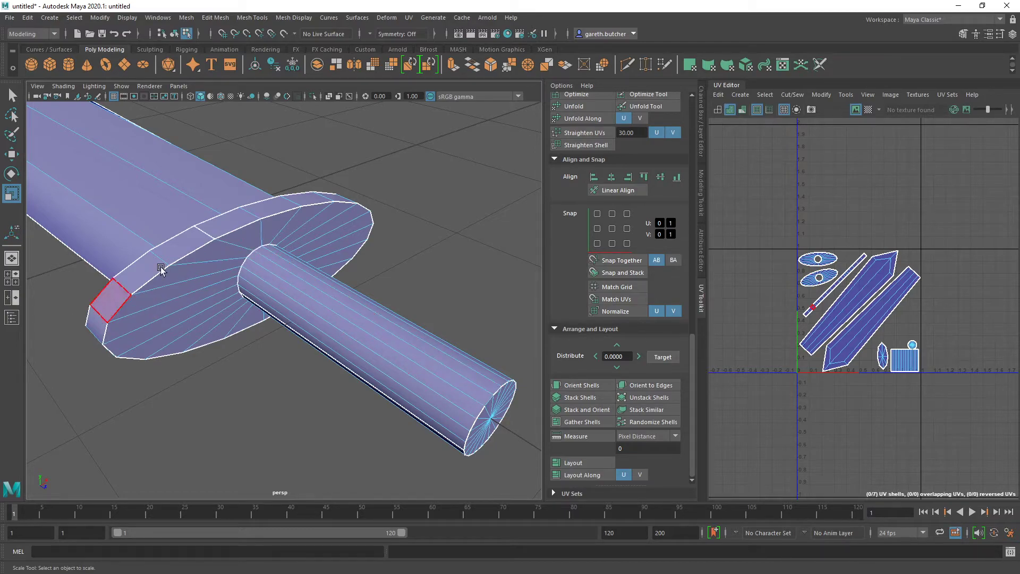
left_click_drag(329, 250, 398, 319, "alt")
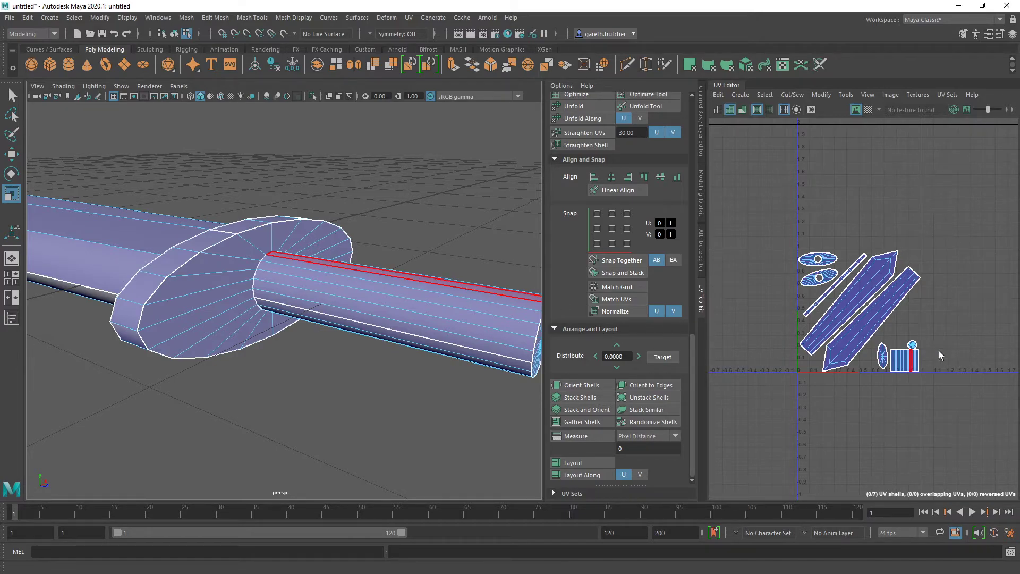
Rotate the handle's UV shell about 180 degrees so its round end cap sits below the rectangular side.
left_click(907, 363)
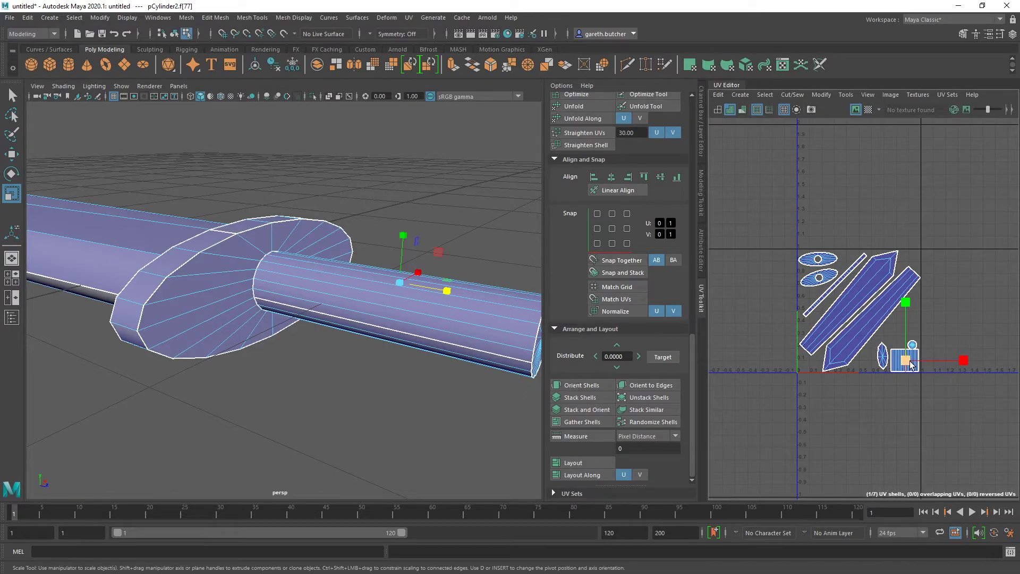
double_click(910, 363)
scroll(910, 361, "up", 5)
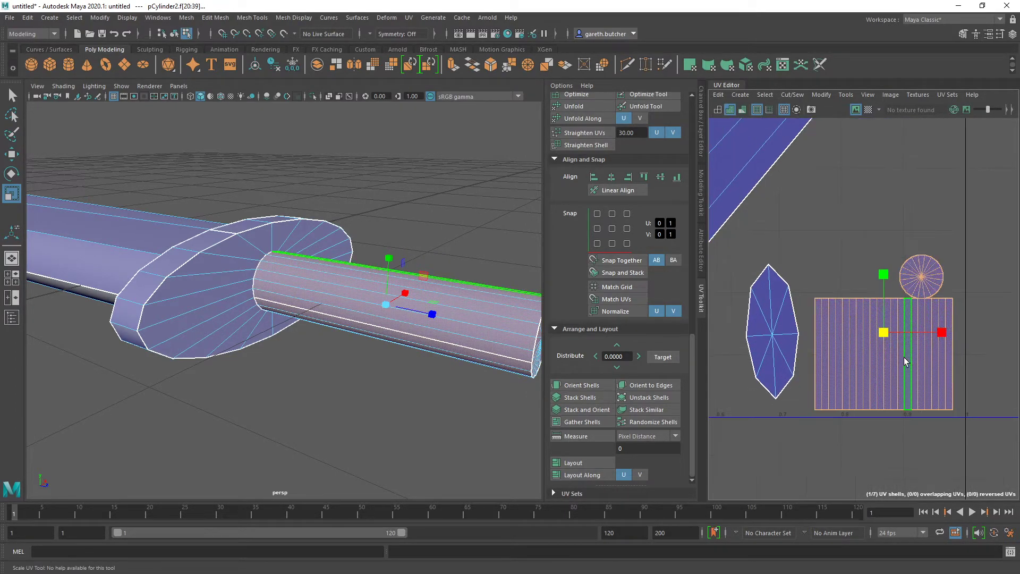
key("e")
left_click_drag(927, 295, 812, 396)
scroll(841, 335, "down", 2)
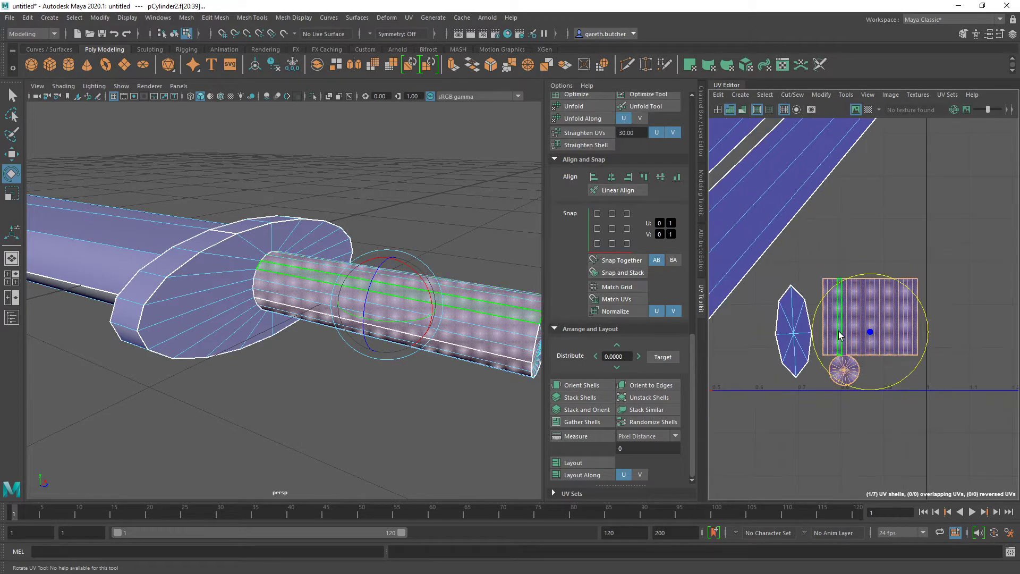
scroll(840, 335, "down", 2)
Move the handle-side oval guard UV shell to just above the handle's rectangular shell.
left_click(726, 205)
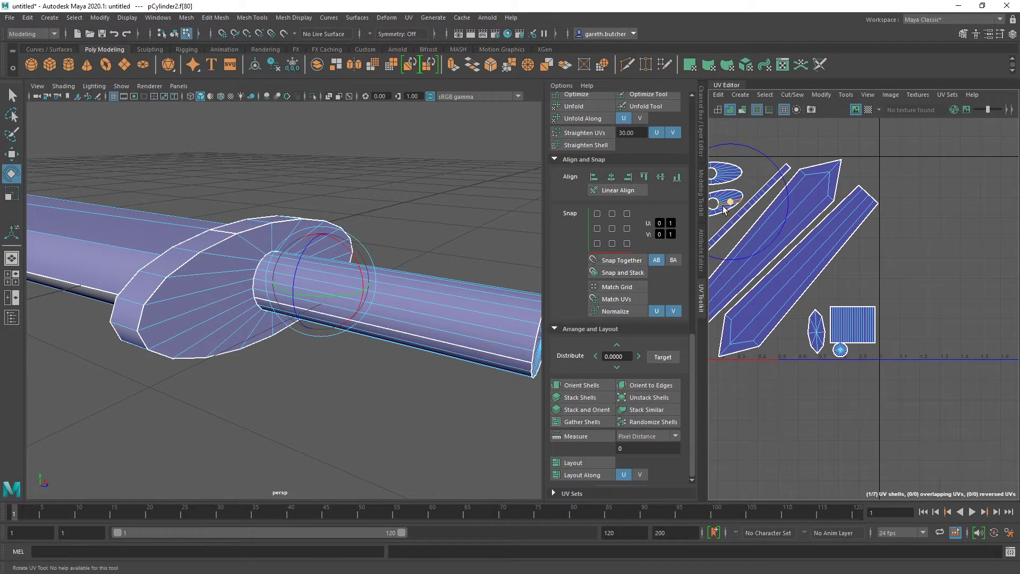
double_click(725, 206)
key("w")
left_click_drag(727, 206, 848, 282)
scroll(854, 309, "up", 5)
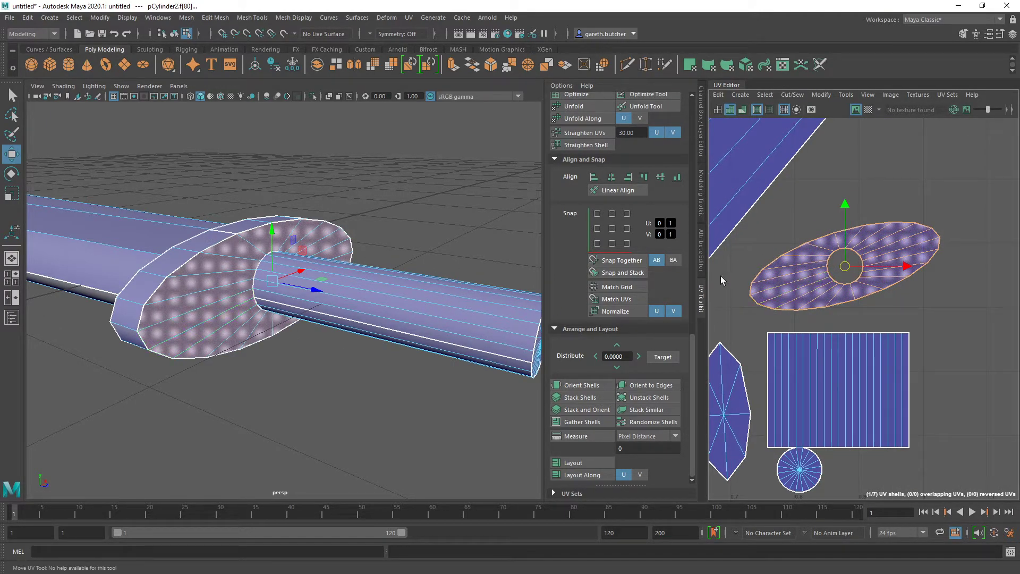
Select the faces and an edge where the guard meets the handle to compare their UVs, and undo those selections.
left_click(255, 275)
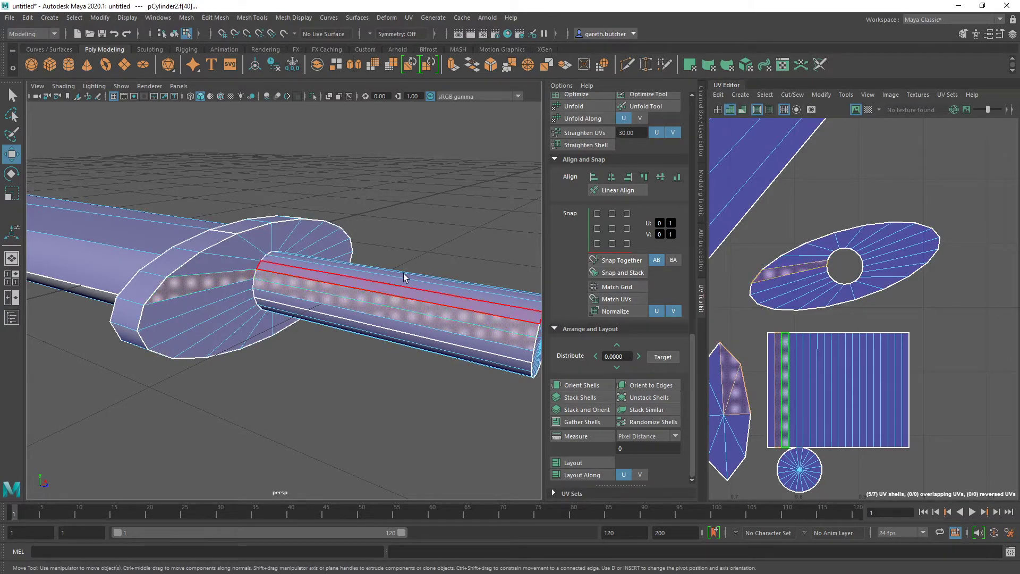
left_click(872, 301)
right_click(877, 308)
right_click_drag(877, 307, 879, 277)
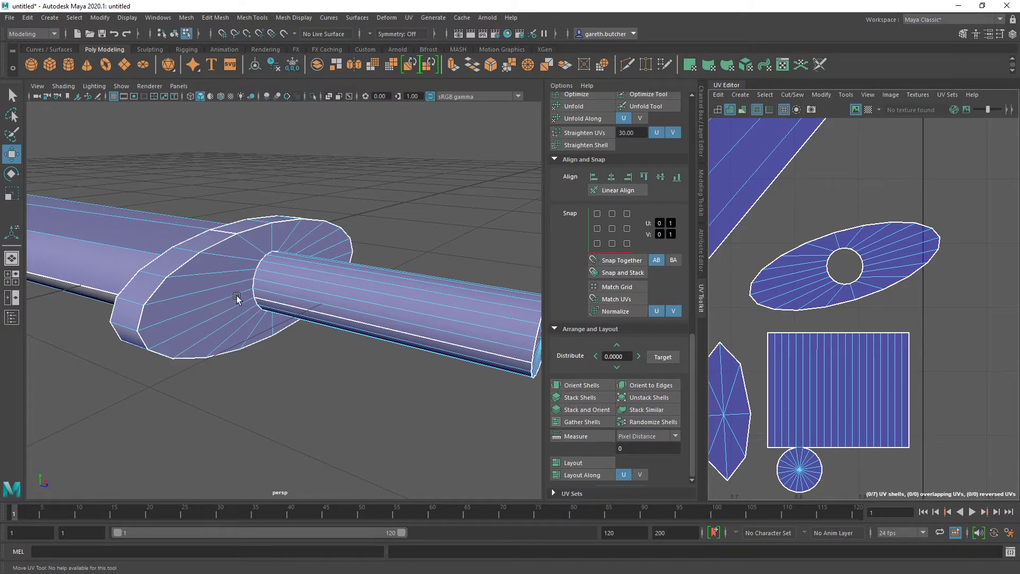
left_click(260, 275)
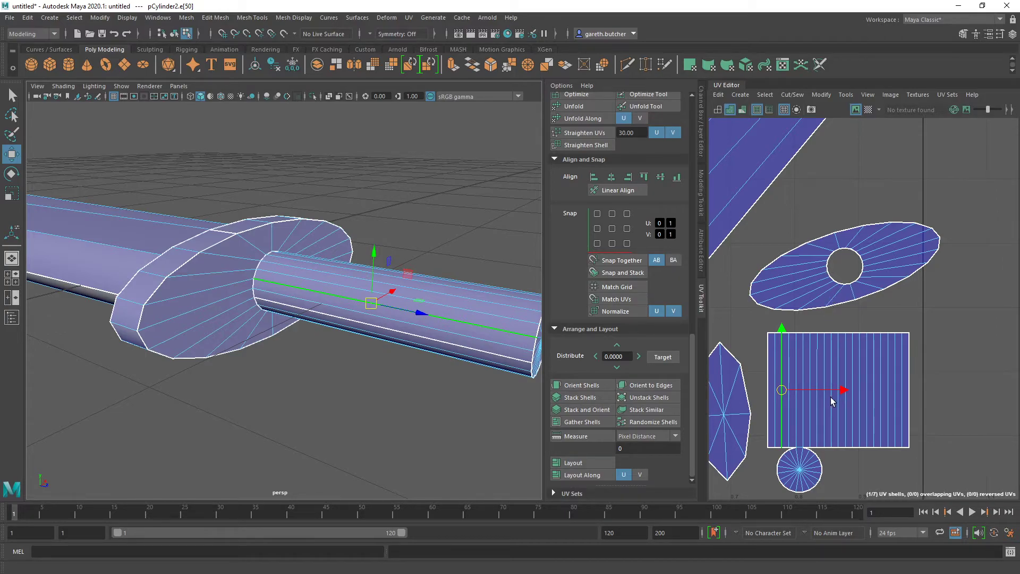
left_click(865, 289)
key("ctrl+z")
key("ctrl+z")
key("ctrl+z")
key("ctrl+z")
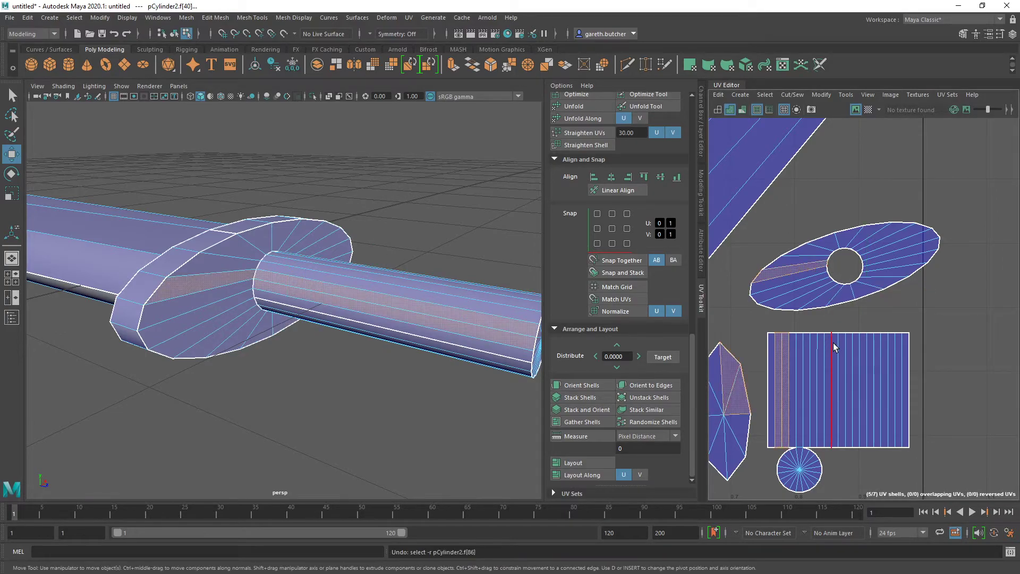
Move the handle-side oval guard UV shell next to the narrow strip shell of the guard's rim.
middle_click_drag(782, 265, 969, 381, "alt")
scroll(758, 258, "down", 5)
middle_click_drag(774, 279, 876, 313, "alt")
scroll(801, 272, "up", 1)
scroll(808, 275, "up", 3)
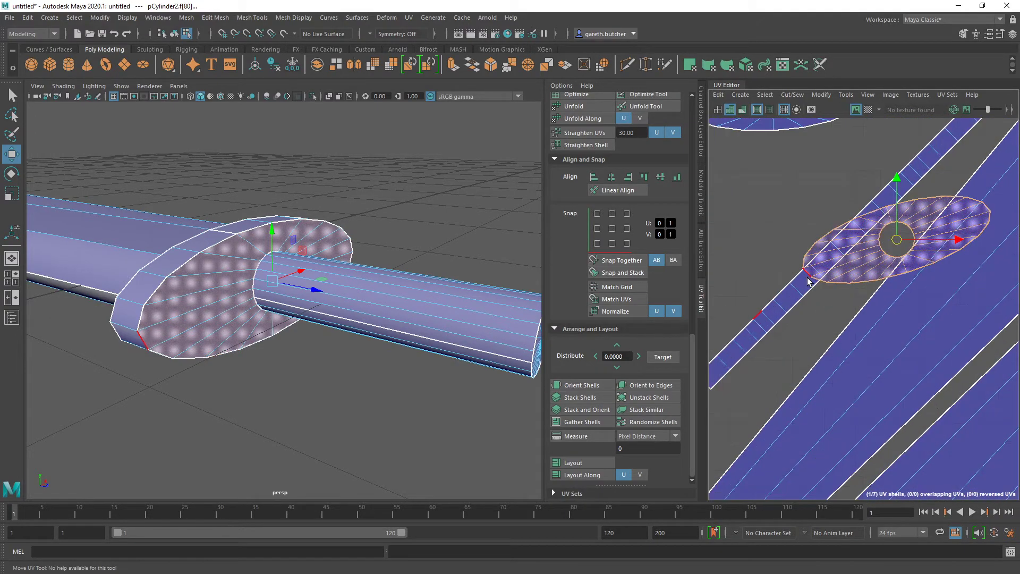
middle_click_drag(803, 305, 852, 296, "alt")
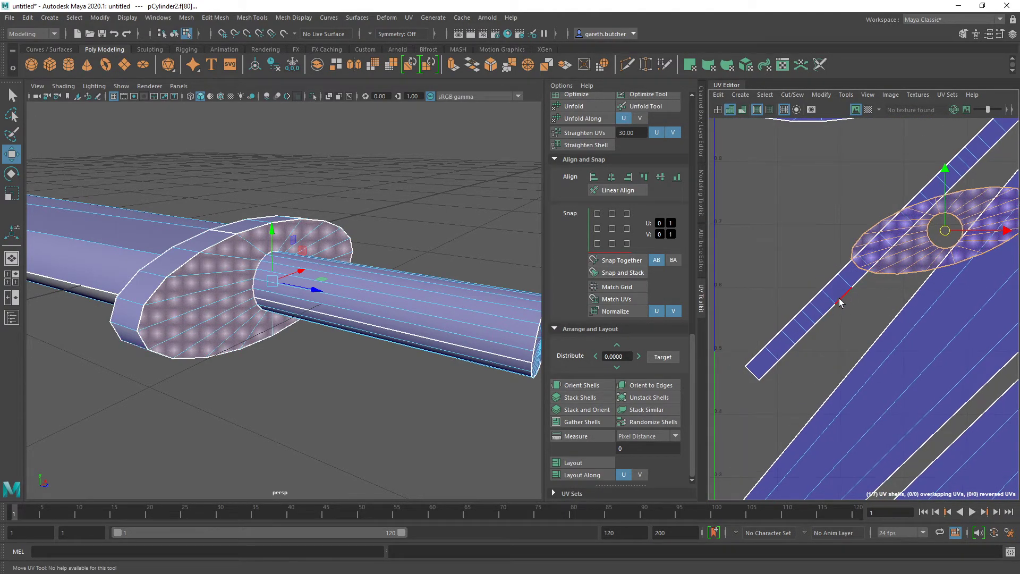
Straighten the guard rim's narrow UV strip with Orient Shells and rotate it 90 degrees so it lies horizontally.
left_click(839, 302)
left_click(825, 299)
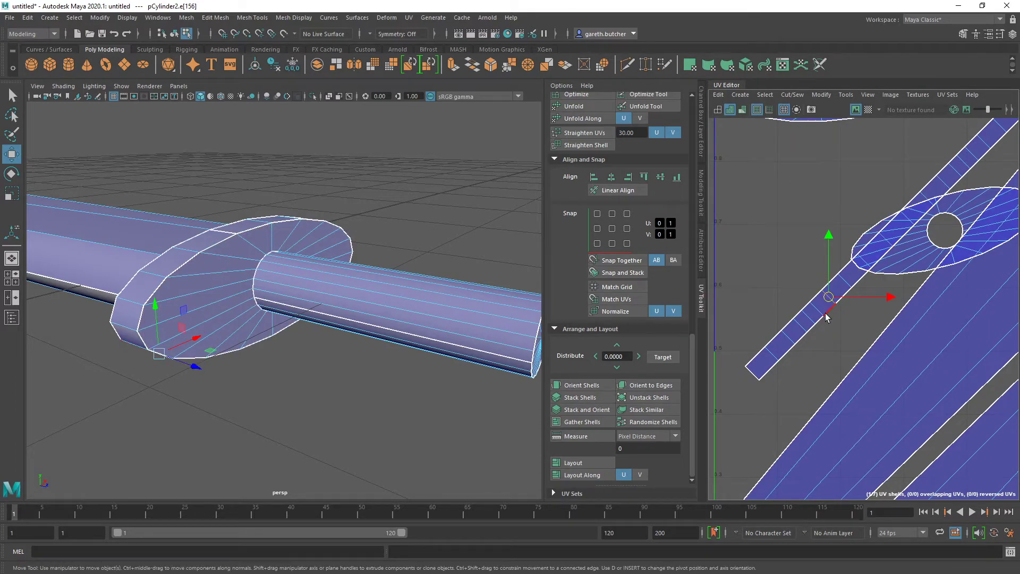
right_click_drag(826, 317, 776, 291)
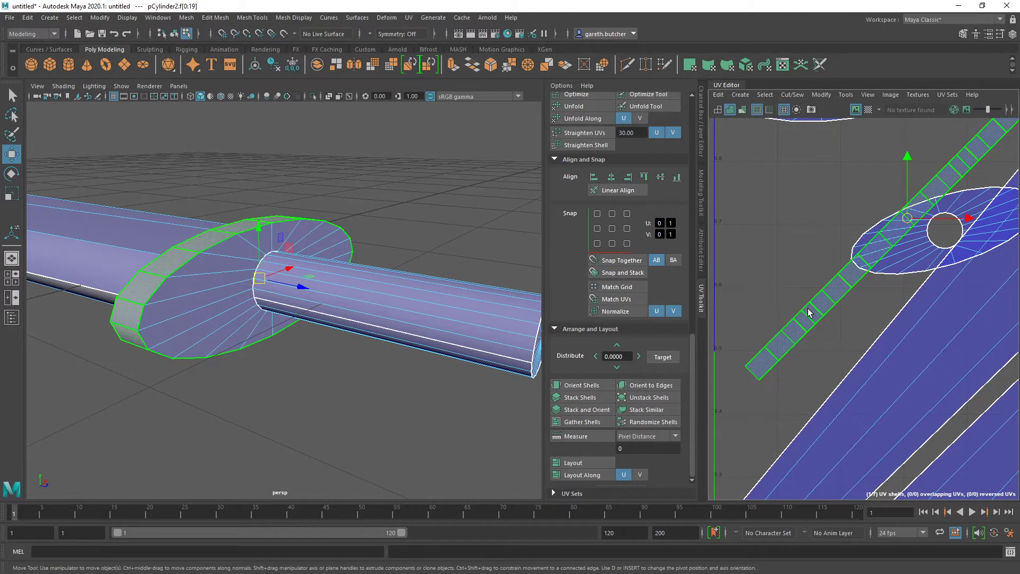
left_click(584, 386)
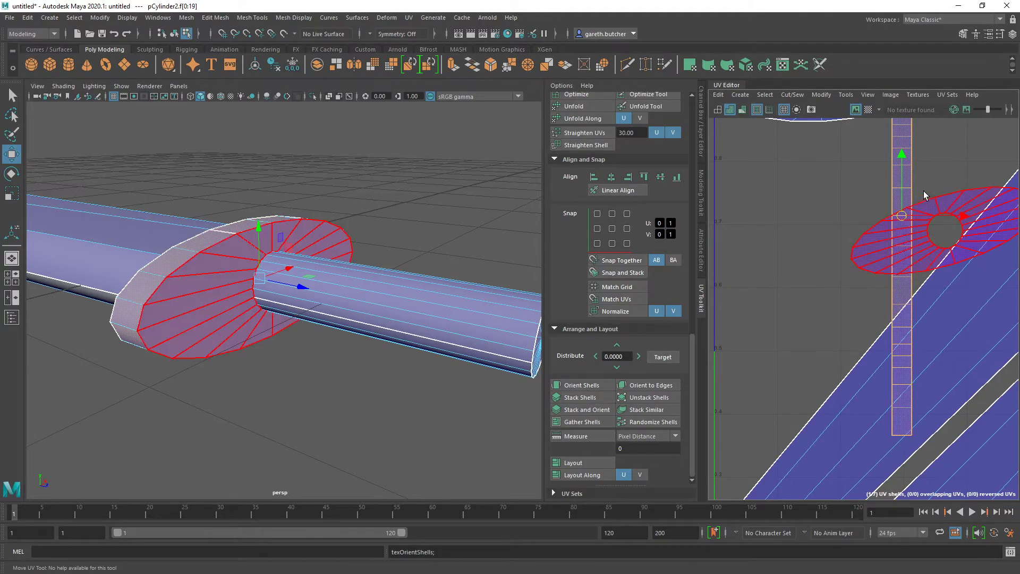
key("e")
left_click_drag(924, 167, 959, 247)
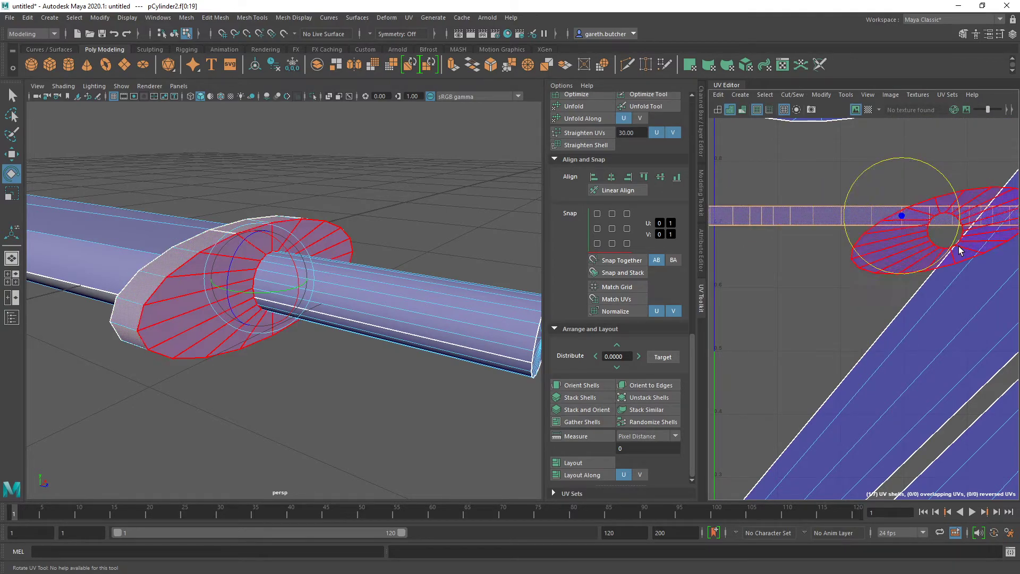
Orient the handle-side oval guard shell, rotate it 90 degrees to horizontal and place it just below the rim strip.
left_click(904, 267)
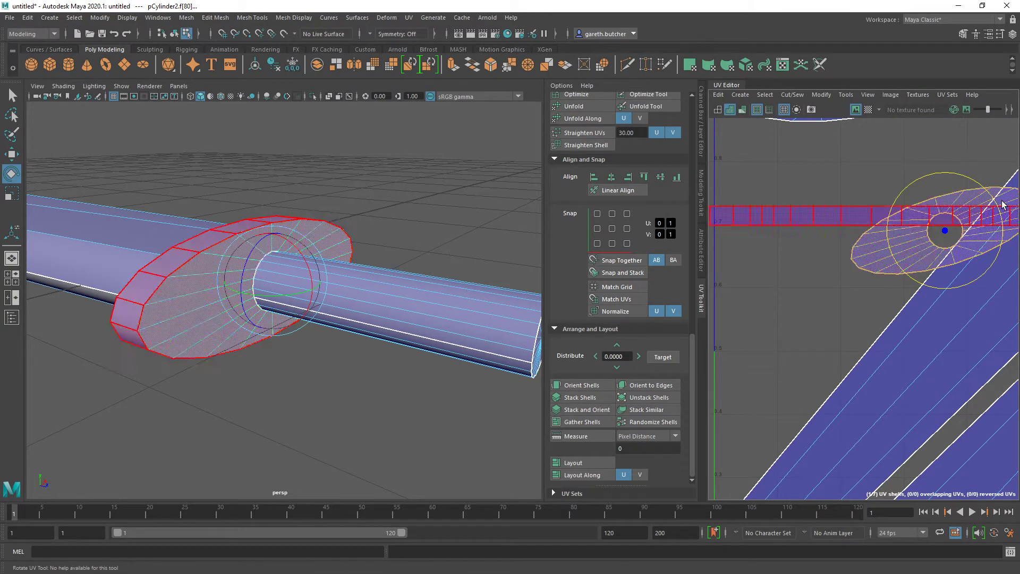
left_click(581, 385)
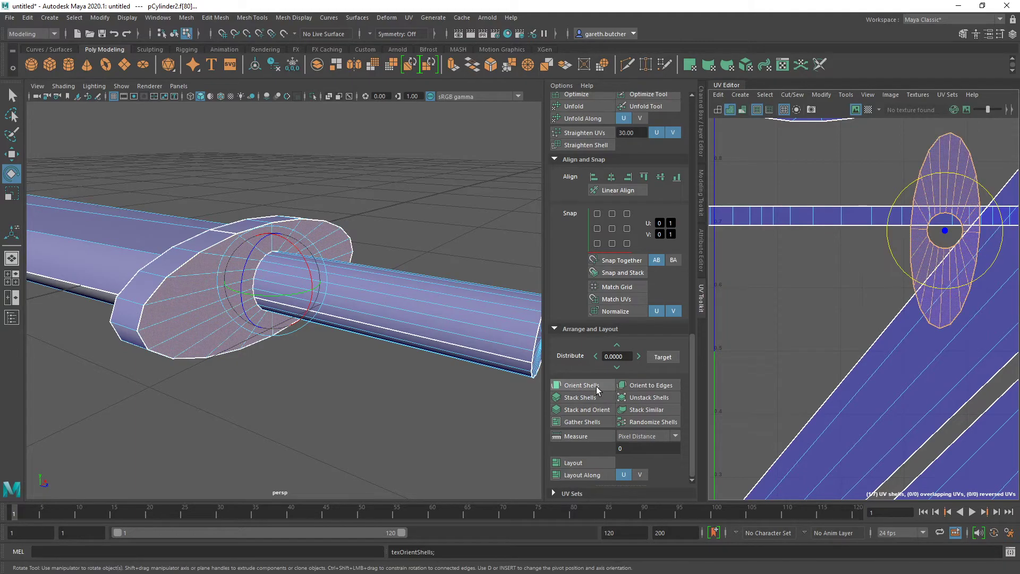
left_click_drag(963, 177, 815, 278)
key("w")
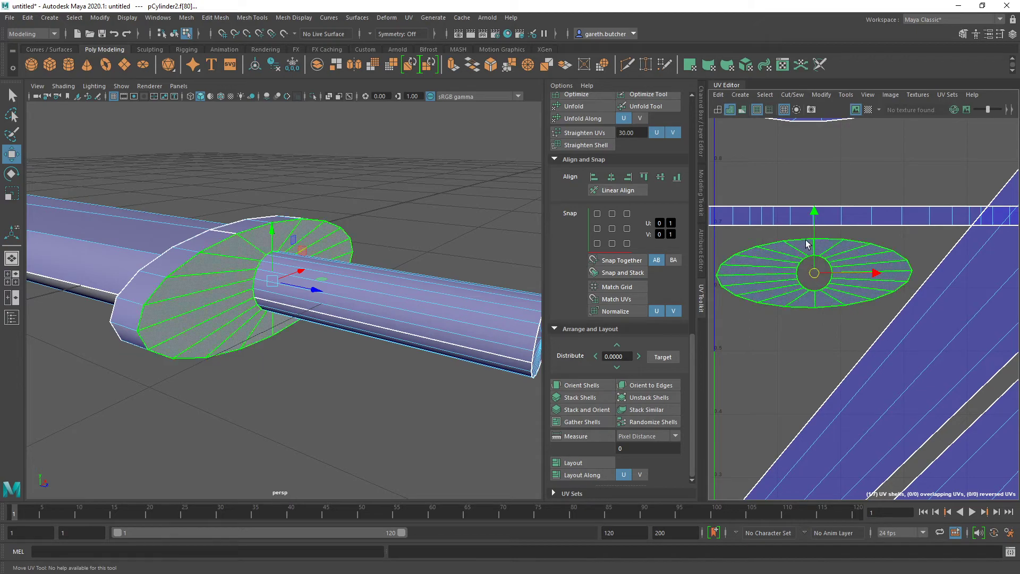
Stitch the handle-side oval guard shell to the guard's rim strip along their shared edge, using the B to A direction.
right_click(837, 231)
mouse_move(836, 232)
right_mouse_down()
mouse_move(821, 213)
mouse_move(835, 223)
right_mouse_up()
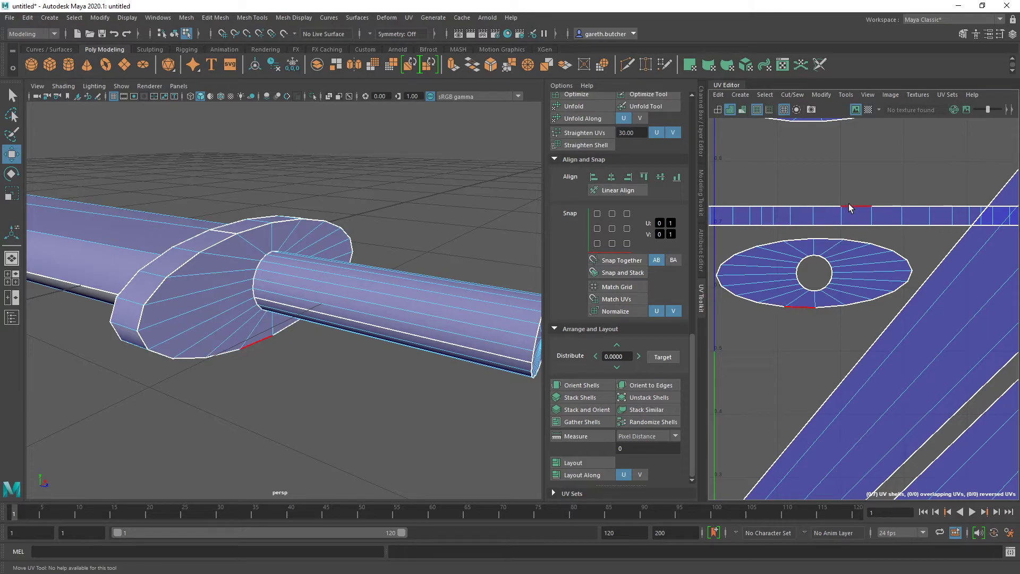
left_click(849, 207)
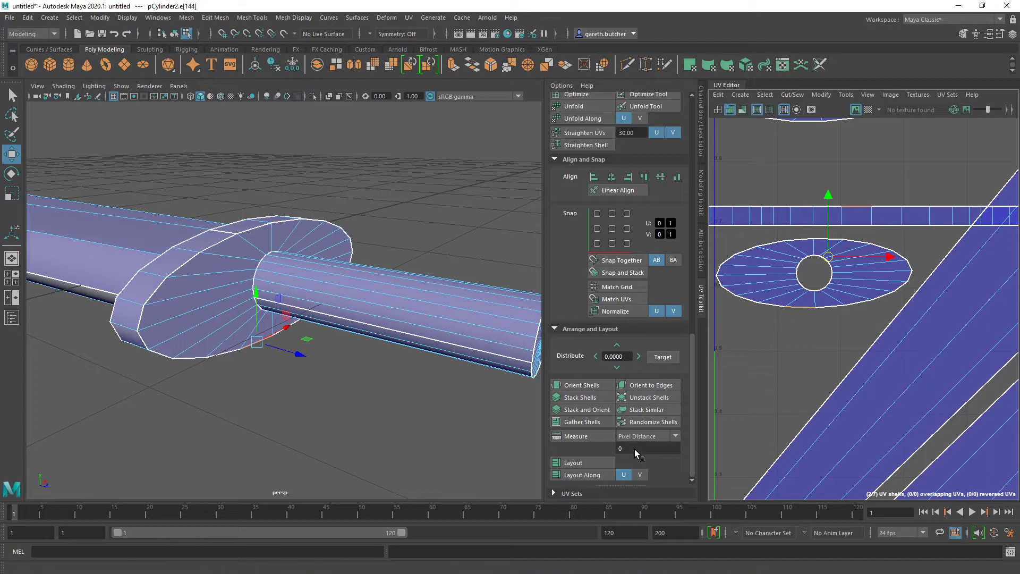
scroll(653, 409, "up", 6)
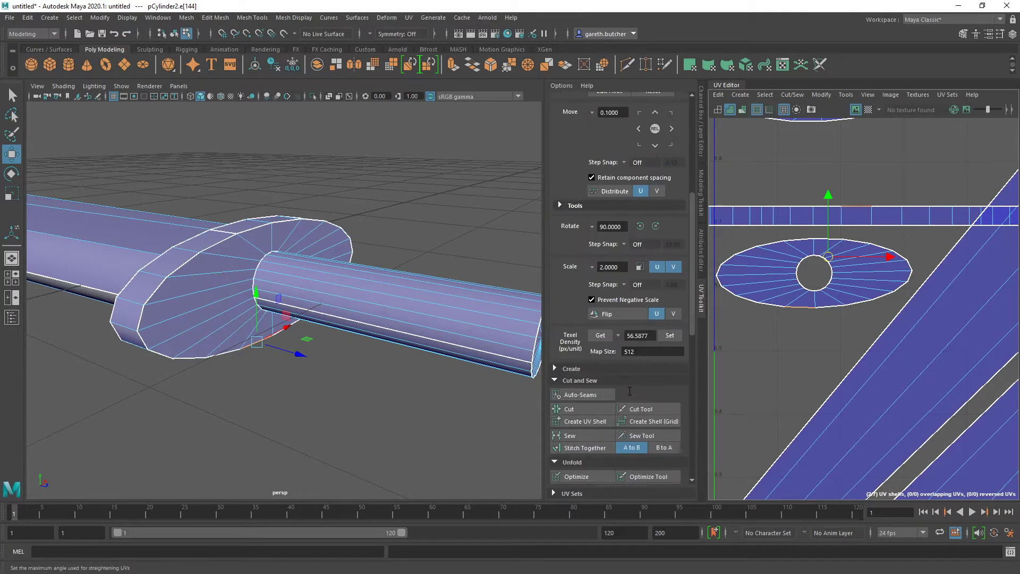
scroll(693, 313, "down", 5)
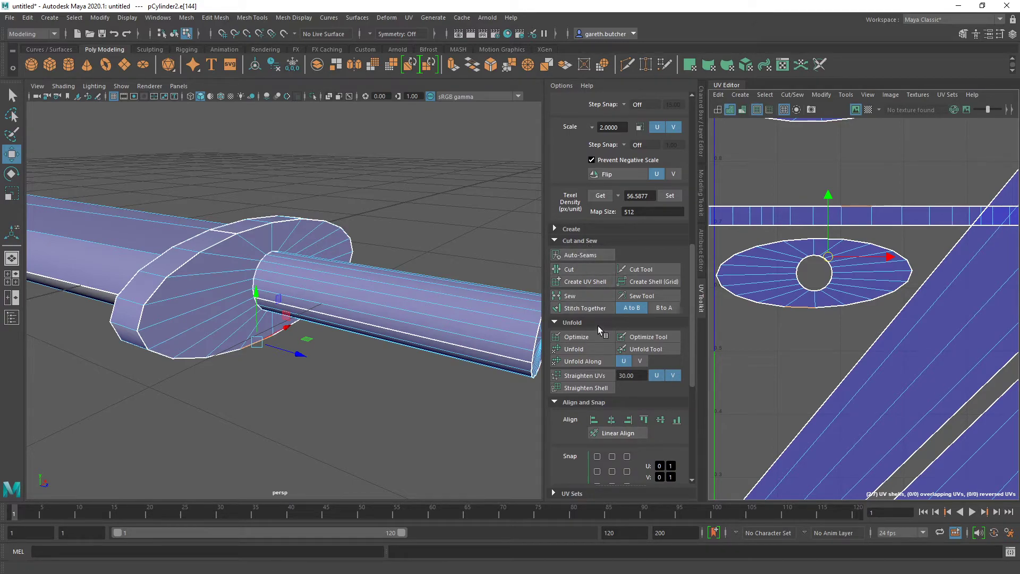
left_click(583, 309)
scroll(819, 352, "down", 2)
scroll(805, 349, "down", 2)
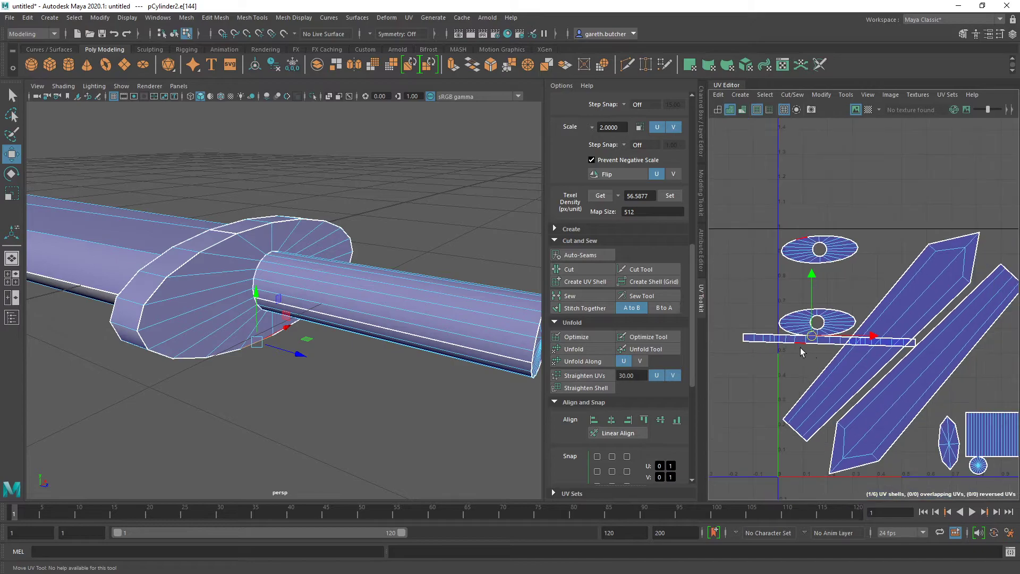
scroll(792, 329, "up", 4)
left_click(664, 308)
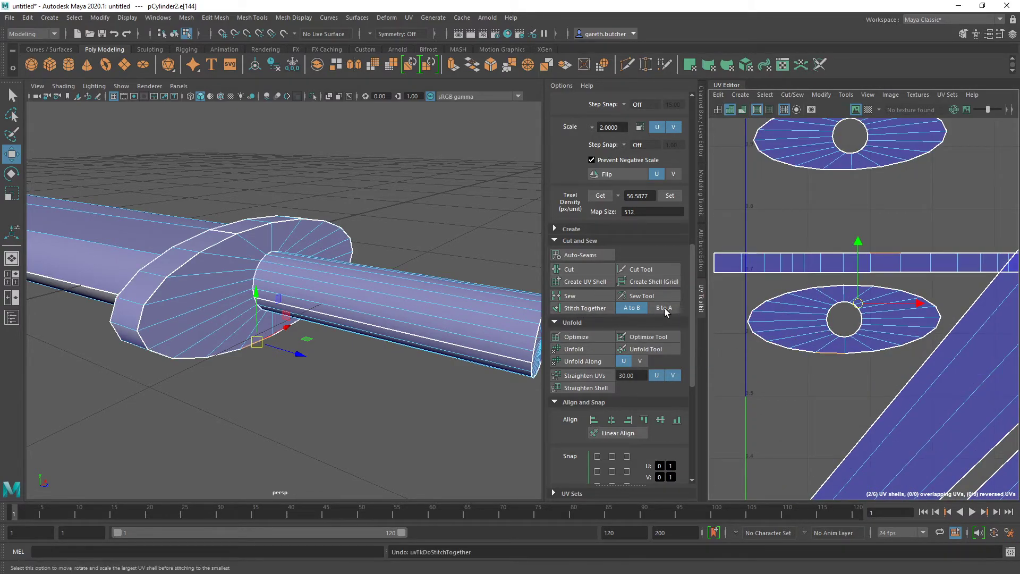
left_click(591, 310)
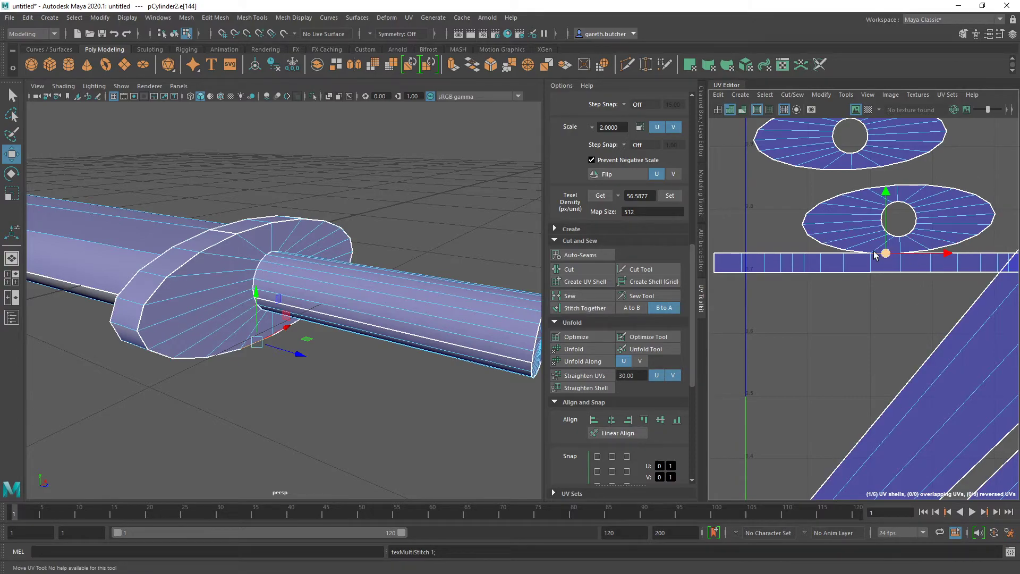
left_click(878, 305)
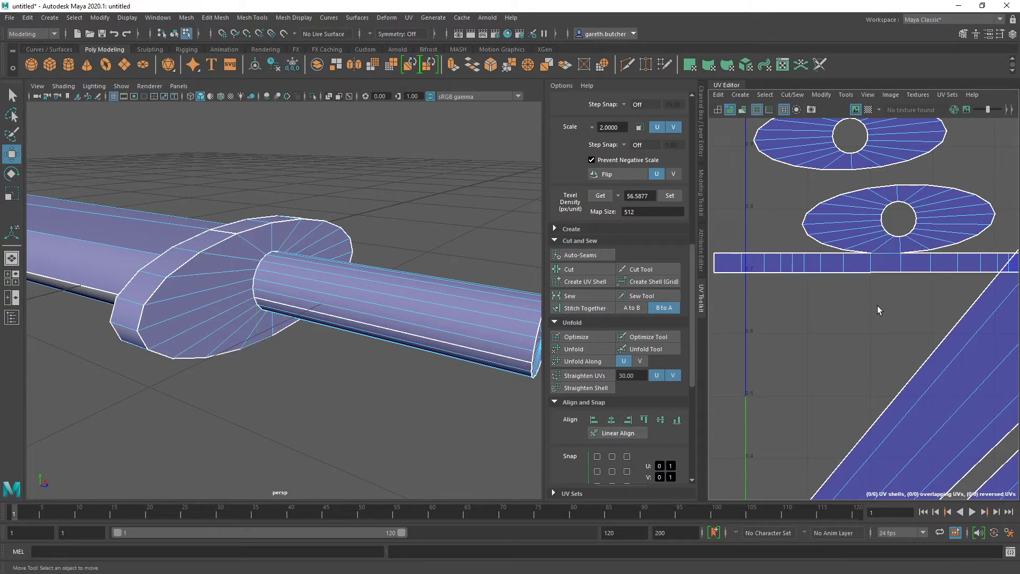
Select single faces on the rim strip and both oval shells to check where each one sits on the guard.
left_click(890, 259)
left_click_drag(365, 422, 217, 298, "alt")
right_click_drag(214, 303, 205, 304)
left_click(205, 304)
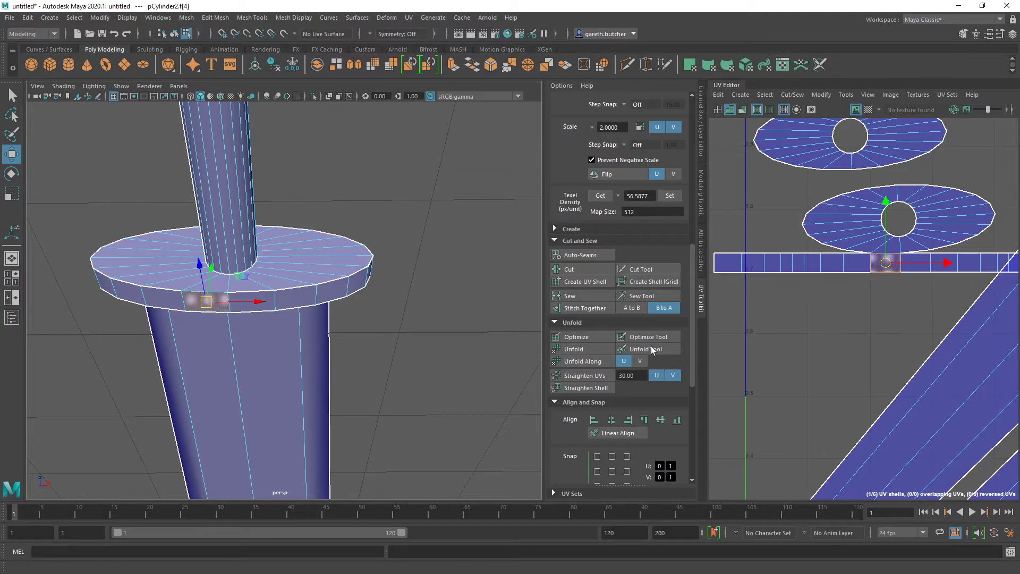
left_click(893, 251)
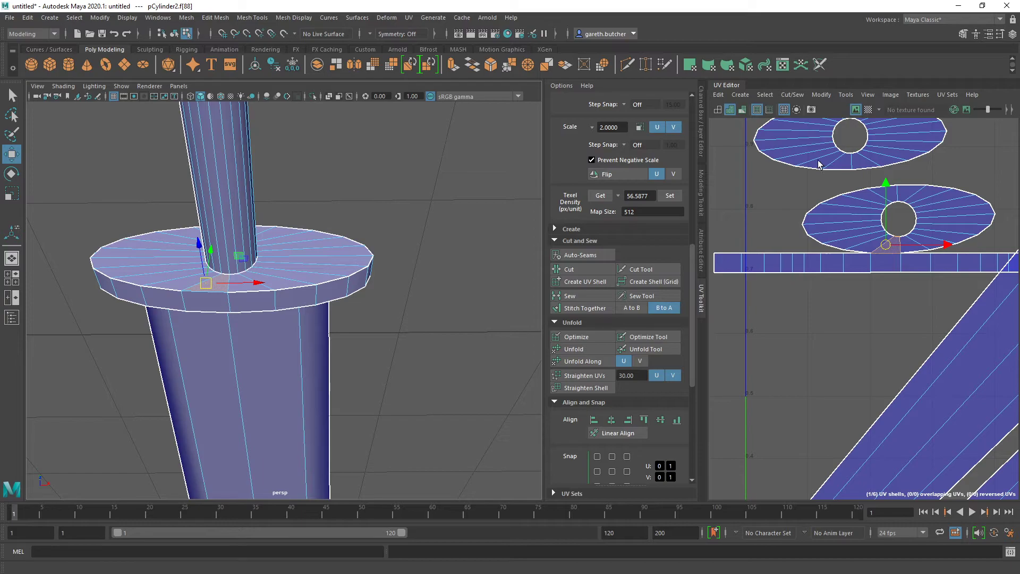
scroll(818, 165, "down", 3)
left_click(797, 151)
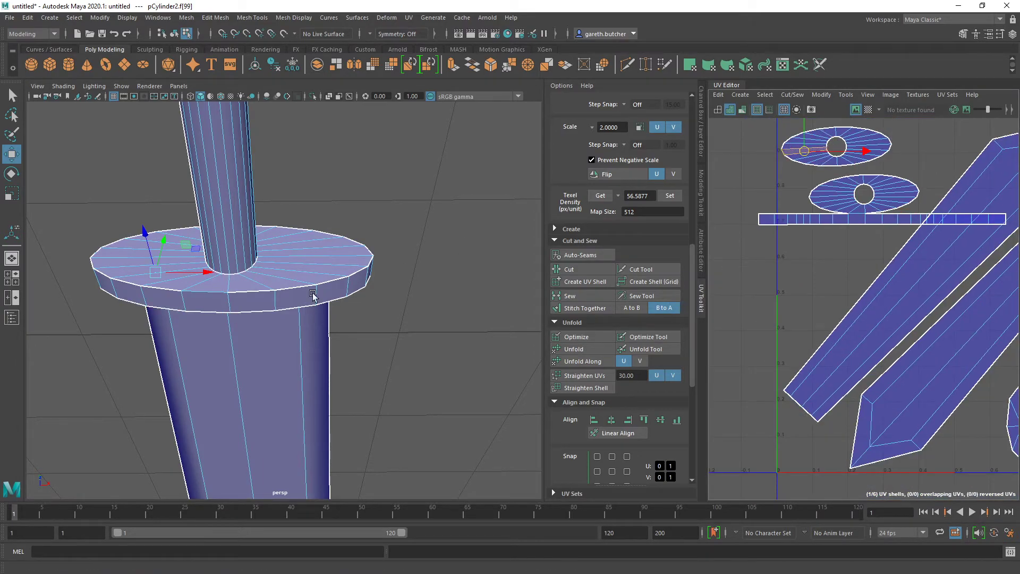
left_click_drag(219, 319, 220, 292, "alt")
left_click(220, 290)
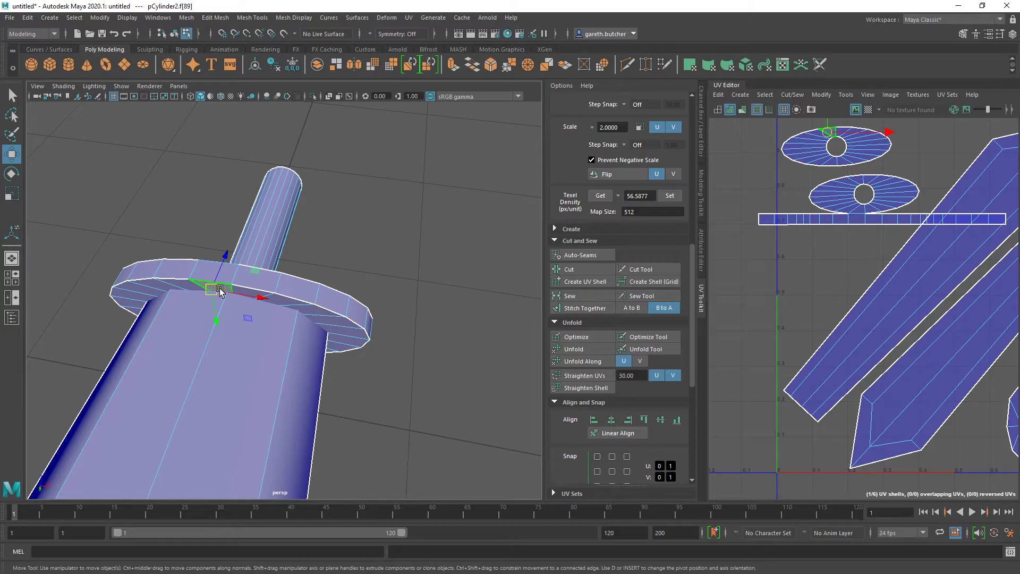
Try to stitch the blade-side oval guard shell to the rim using whole-shell face selections.
double_click(812, 154)
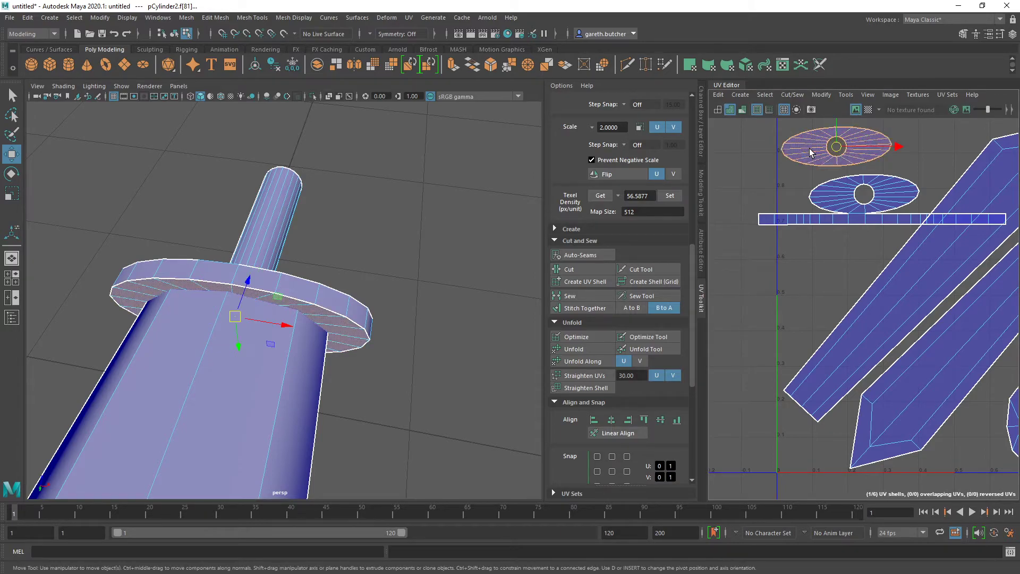
left_click(600, 310)
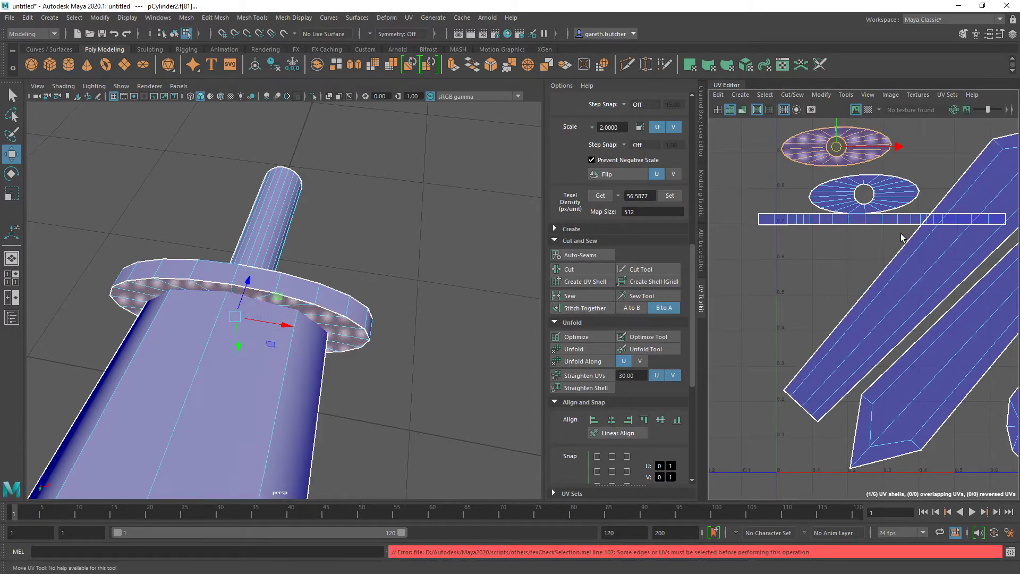
double_click(865, 221, "shift")
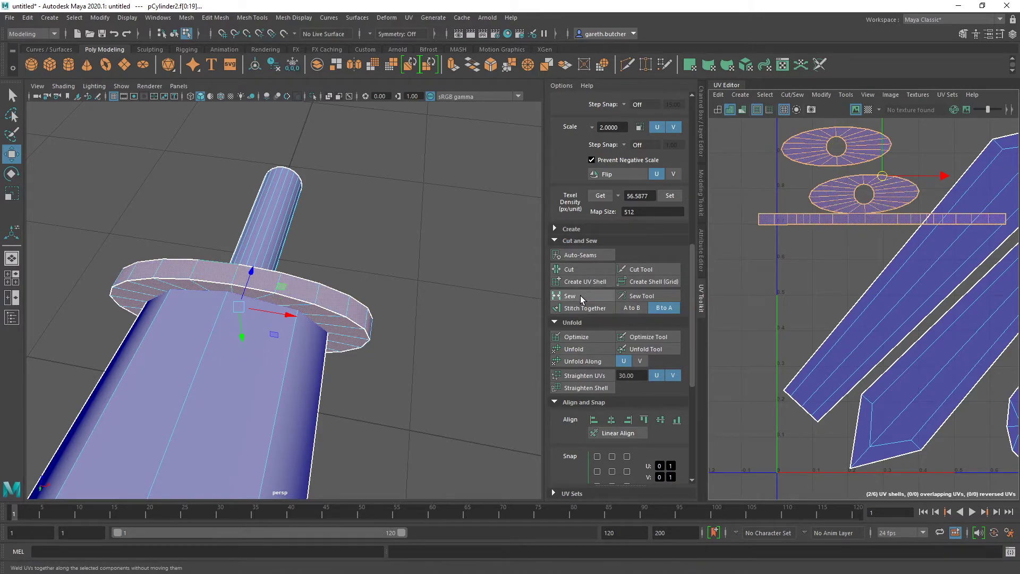
Stitch the blade-side oval guard shell to the rim strip along their shared edge.
right_click_drag(862, 234, 861, 207)
left_click(857, 225)
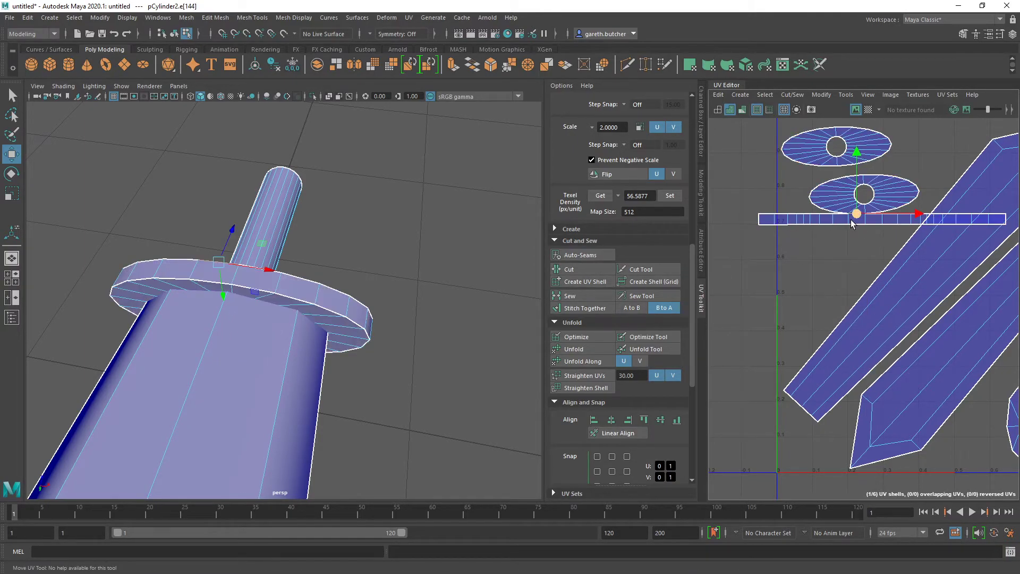
left_click(856, 226)
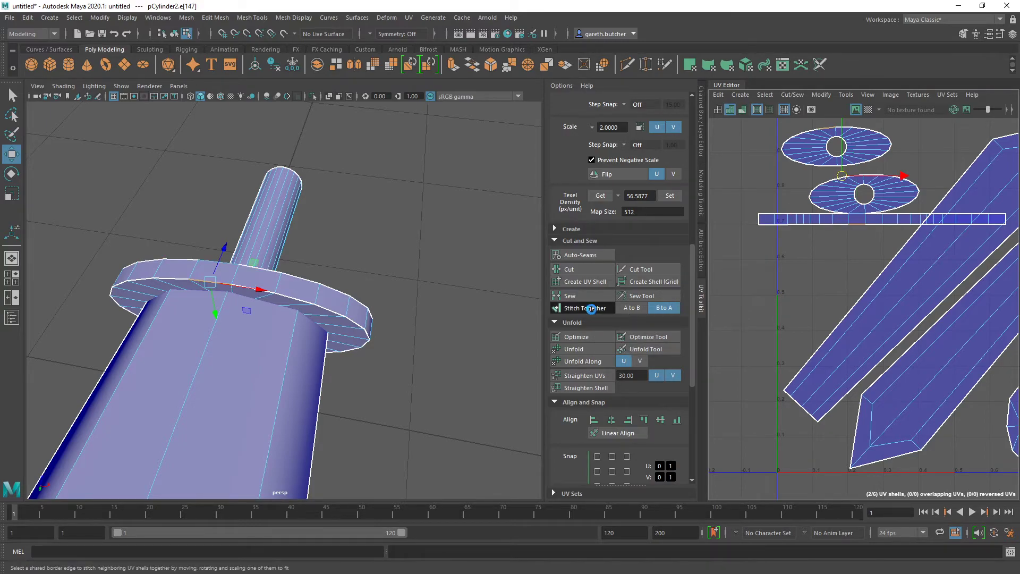
left_click(585, 308)
scroll(854, 201, "down", 3)
middle_click_drag(855, 201, 840, 261, "alt")
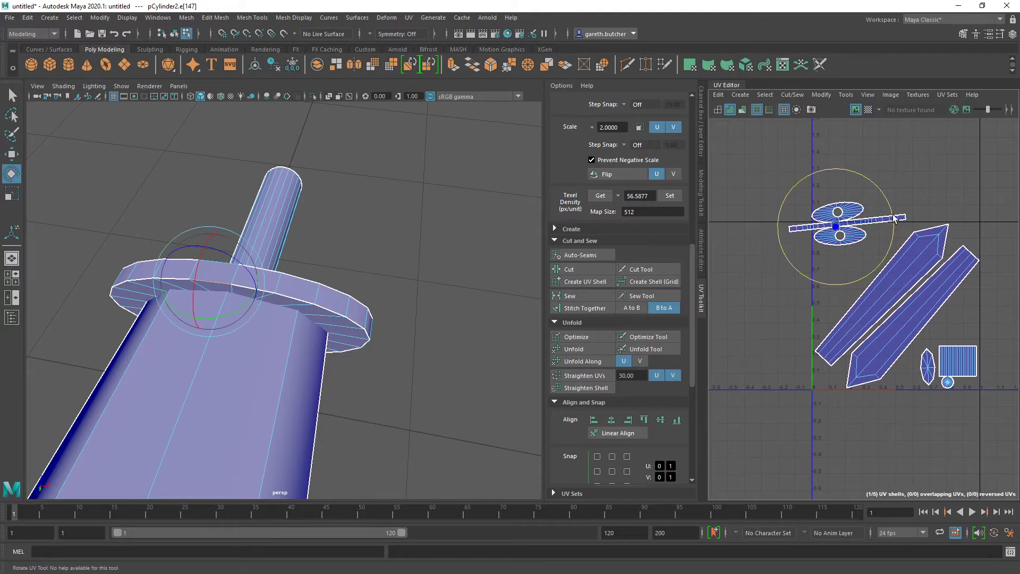
key("r")
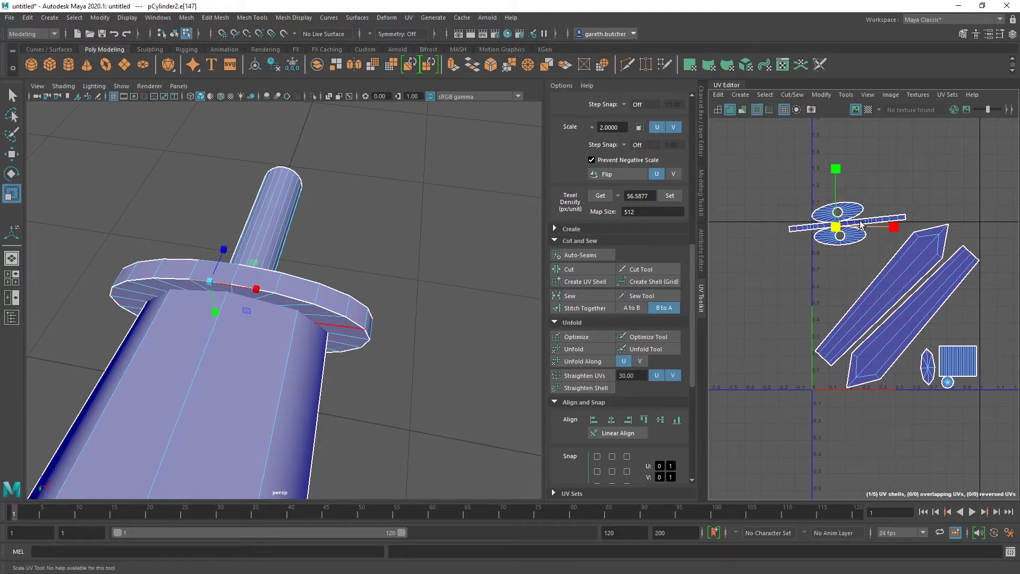
key("w")
left_click_drag(836, 232, 851, 251)
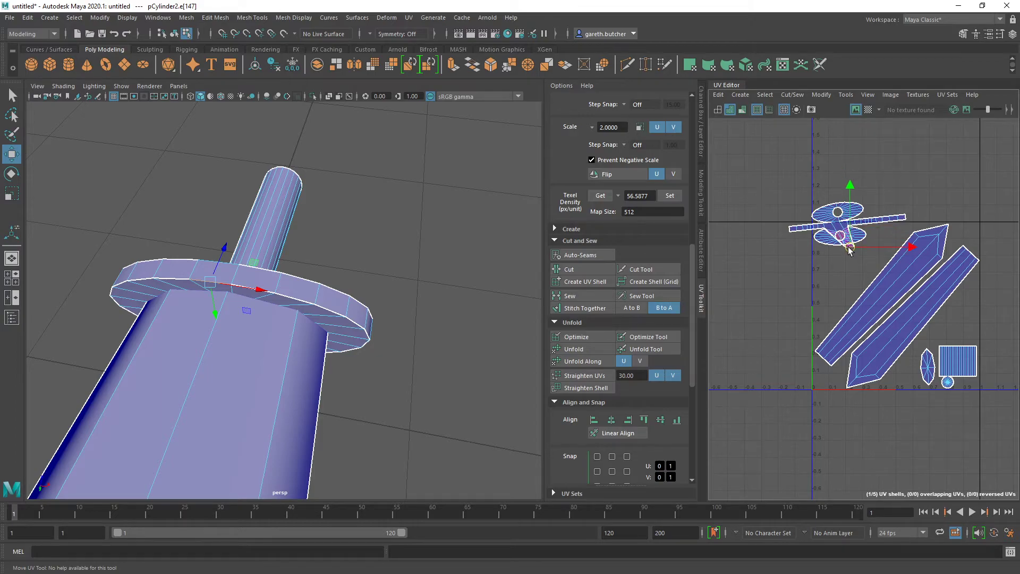
key("ctrl+z")
Select the whole joined guard UV shell and apply Unfold to it.
right_click_drag(849, 243, 792, 228)
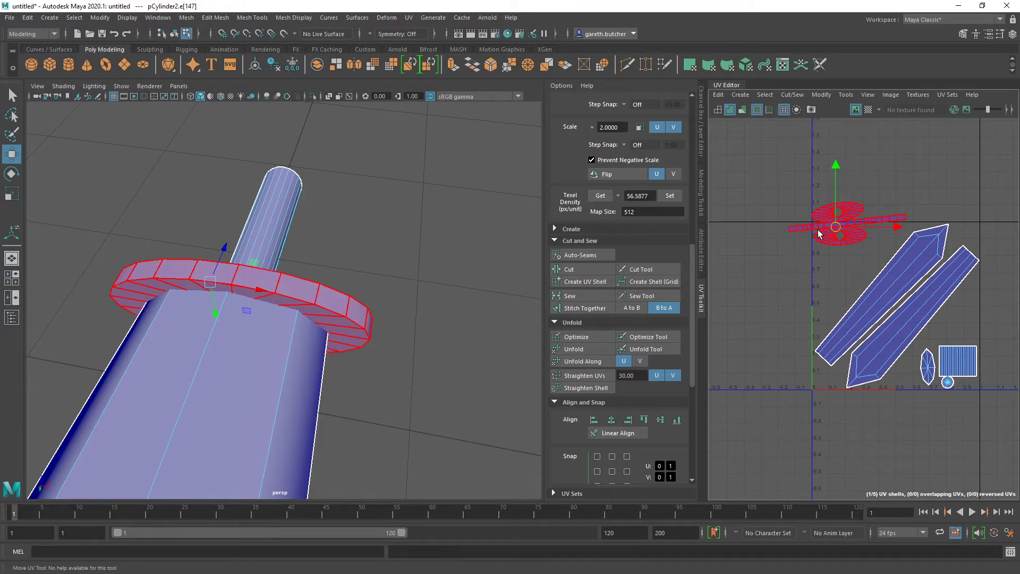
left_click(824, 236)
key("r")
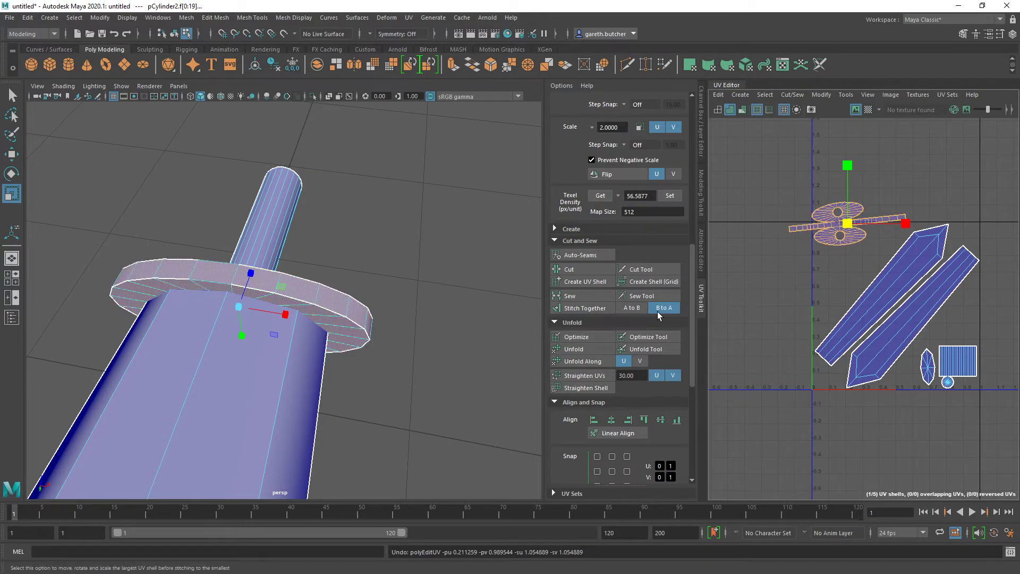
left_click(585, 350)
left_click(807, 228)
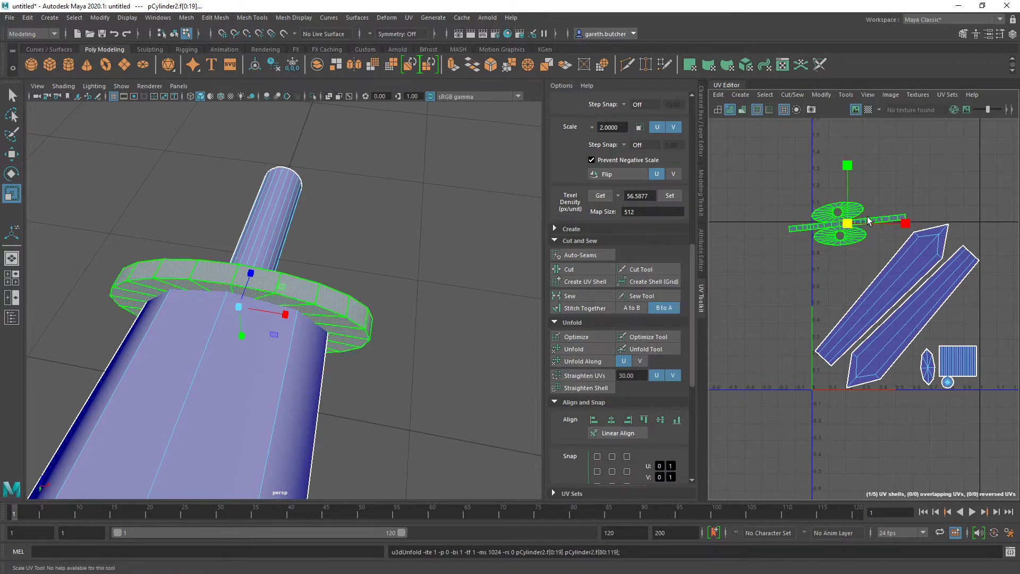
Rotate the joined guard shell diagonally and place it alongside the blade shells inside the 0–1 tile.
key("e")
left_click_drag(899, 197, 841, 165)
key("w")
left_click_drag(845, 226, 840, 274)
key("e")
left_click_drag(890, 239, 898, 249)
key("w")
left_click_drag(845, 270, 851, 274)
scroll(851, 274, "up", 4)
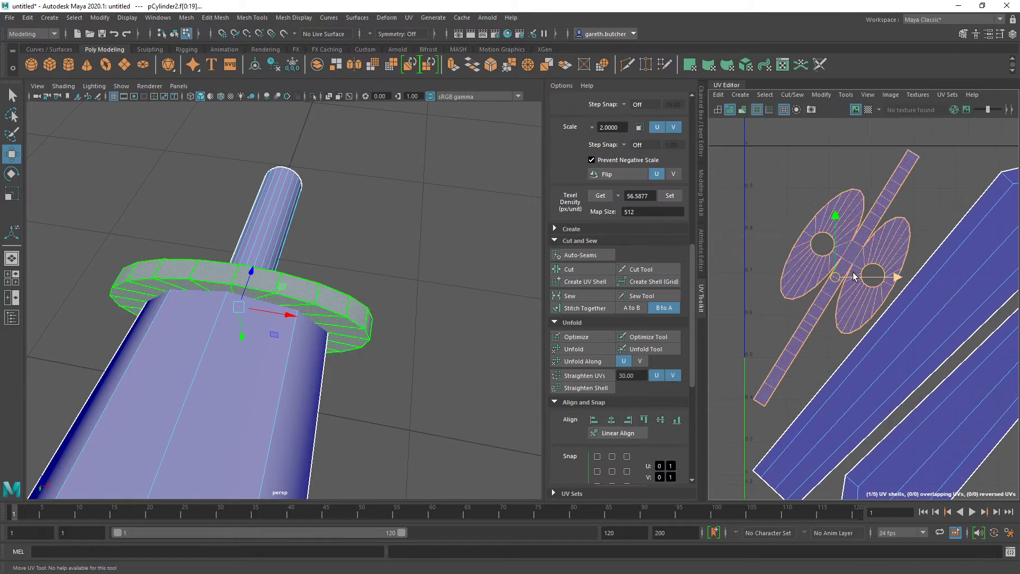
left_click(806, 174)
scroll(825, 271, "down", 4)
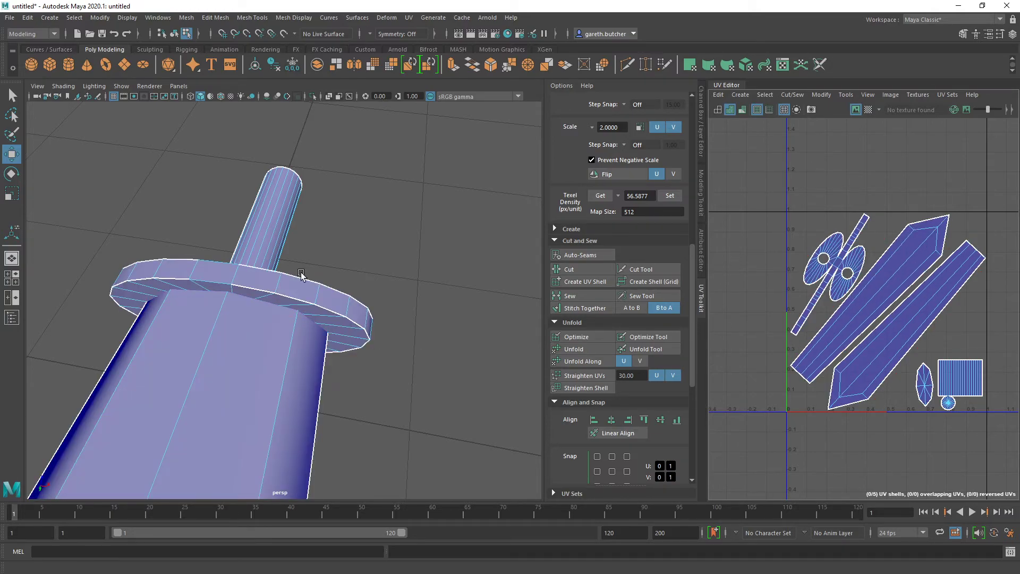
Delete the ring of guard faces on the side facing the blade.
left_click(301, 302)
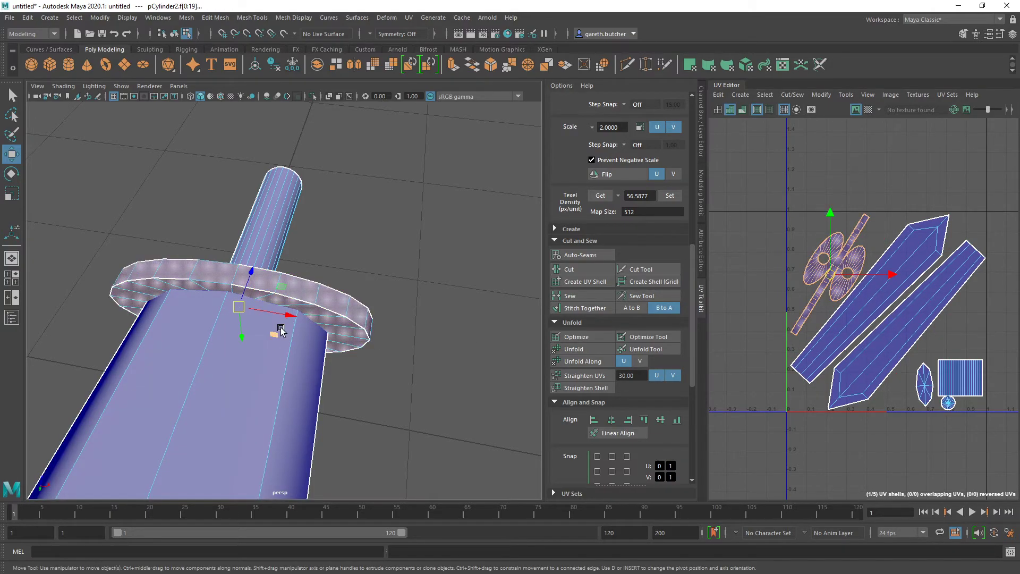
middle_click_drag(321, 350, 394, 326, "alt")
left_click_drag(393, 326, 337, 321, "alt")
middle_click_drag(337, 321, 420, 312, "alt")
right_click_drag(373, 270, 414, 255)
left_click(421, 203)
left_click(482, 315)
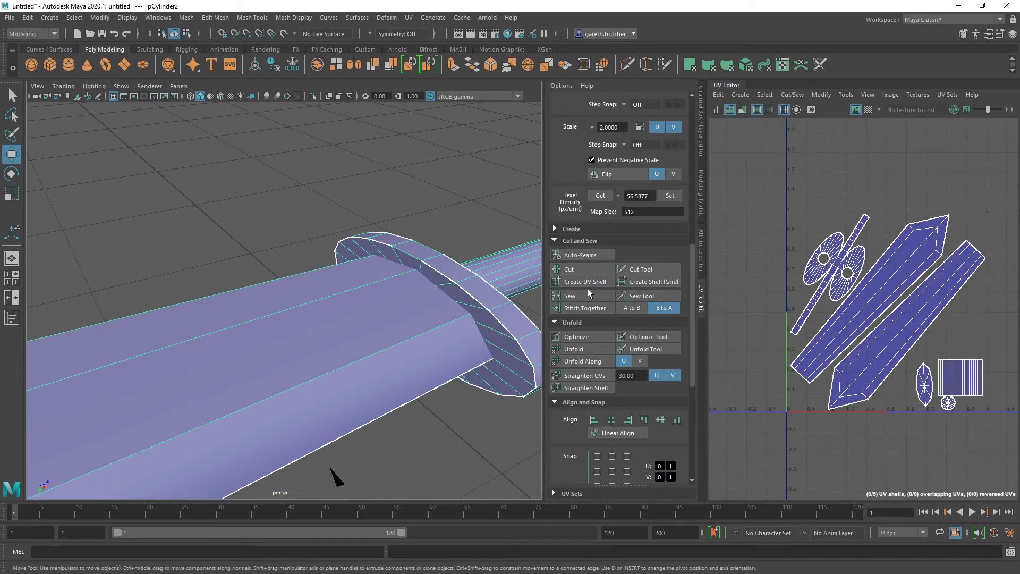
left_click_drag(485, 331, 523, 316, "alt")
right_click_drag(497, 271, 505, 308)
left_click(497, 310)
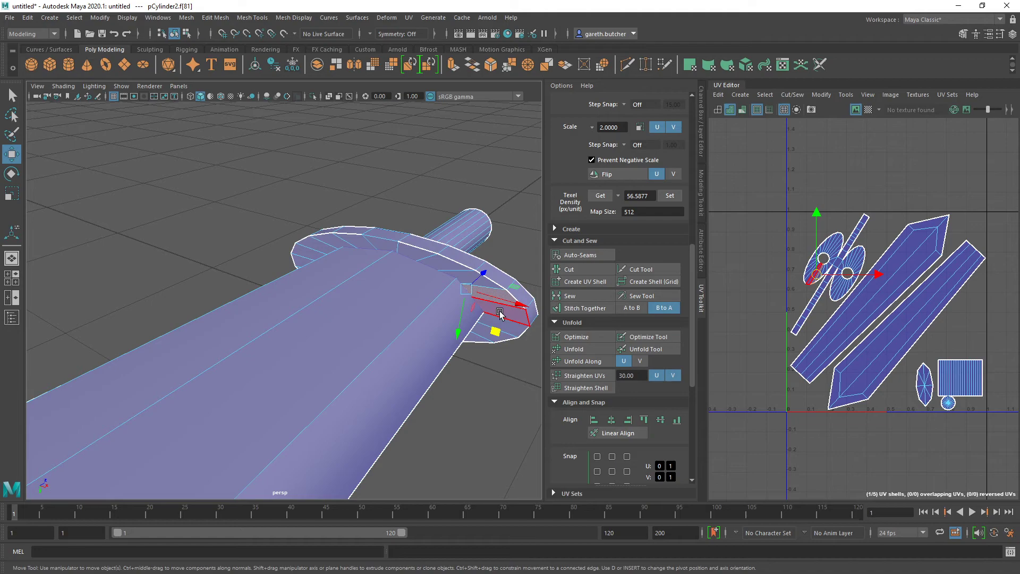
double_click(500, 314, "shift")
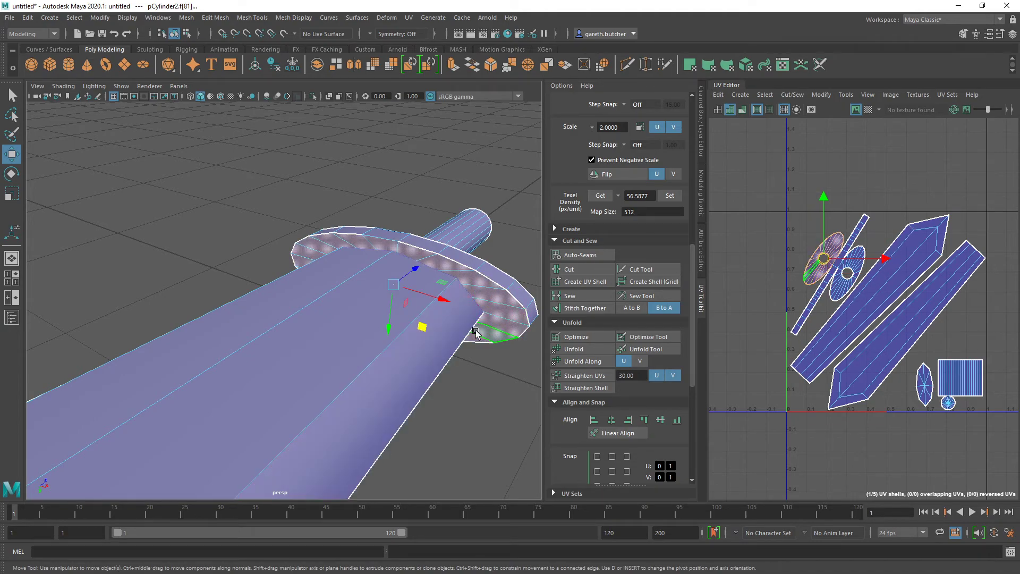
key("Delete")
Delete the blade's end-cap faces inside the guard, using their small pointed oval UV shell.
left_click_drag(483, 326, 397, 303, "alt")
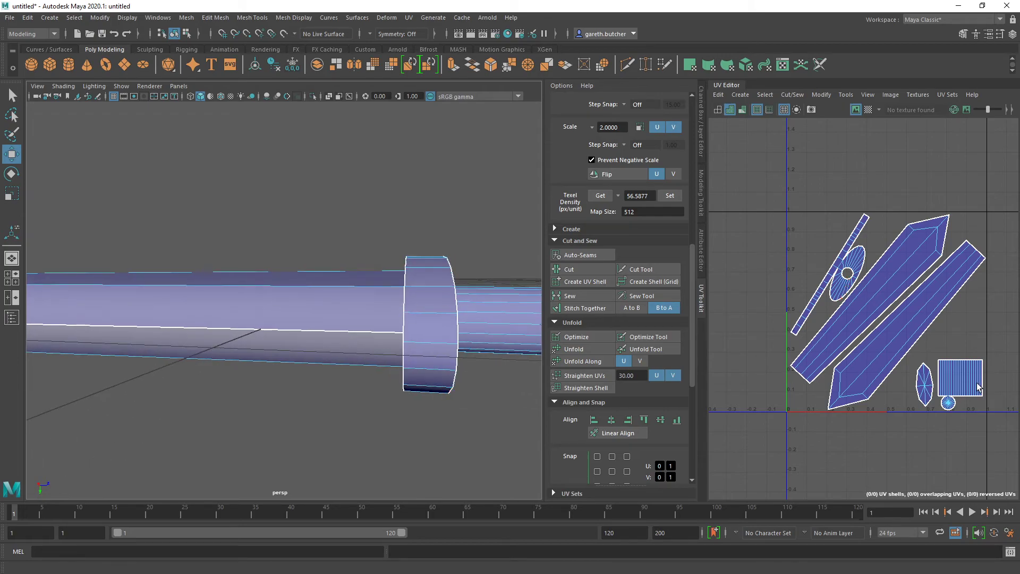
left_click(928, 386)
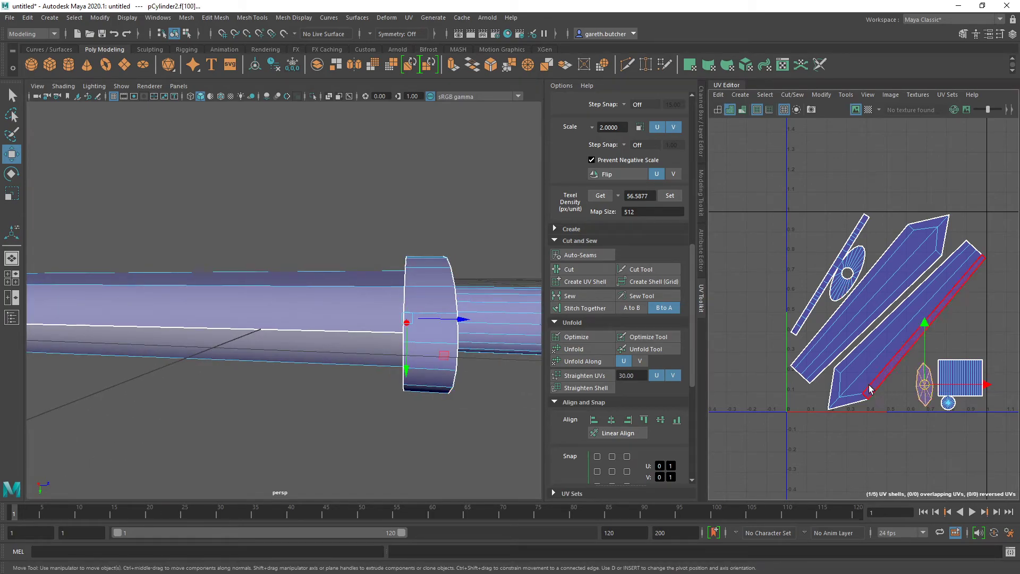
key("f")
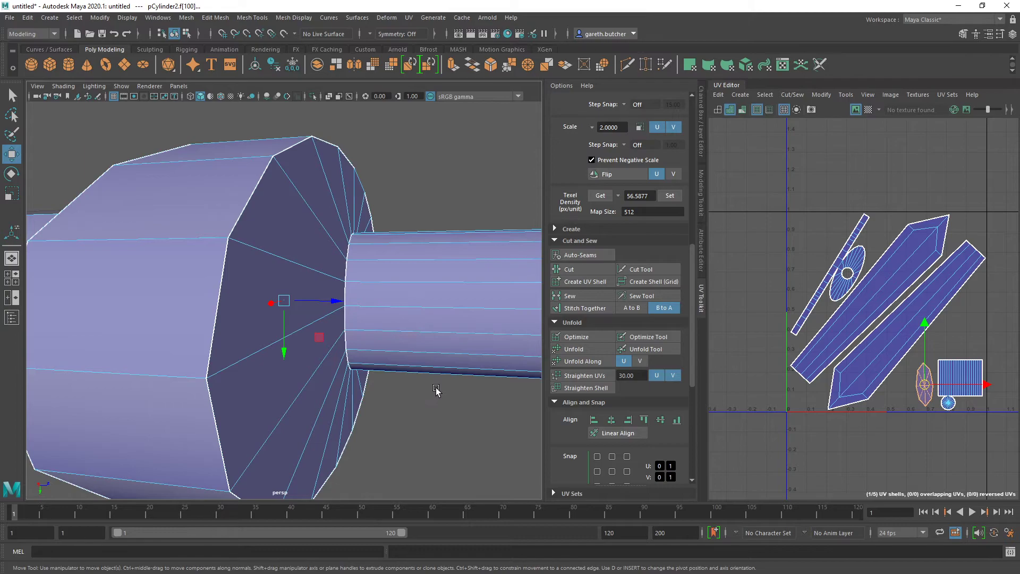
key("Delete")
Select the open border edges around the blade's base at the guard.
left_click_drag(368, 363, 426, 316, "alt")
right_click(426, 318)
right_click_drag(426, 318, 426, 241)
left_click(391, 281)
left_click_drag(369, 235, 257, 270)
left_click_drag(258, 270, 300, 335, "alt")
key("ctrl+z")
left_click(487, 283, "shift")
left_click_drag(478, 285, 416, 335, "alt")
Extrude the blade's base border edges and scale them outward toward the guard's rim.
key("r")
left_click_drag(283, 335, 297, 312, "alt")
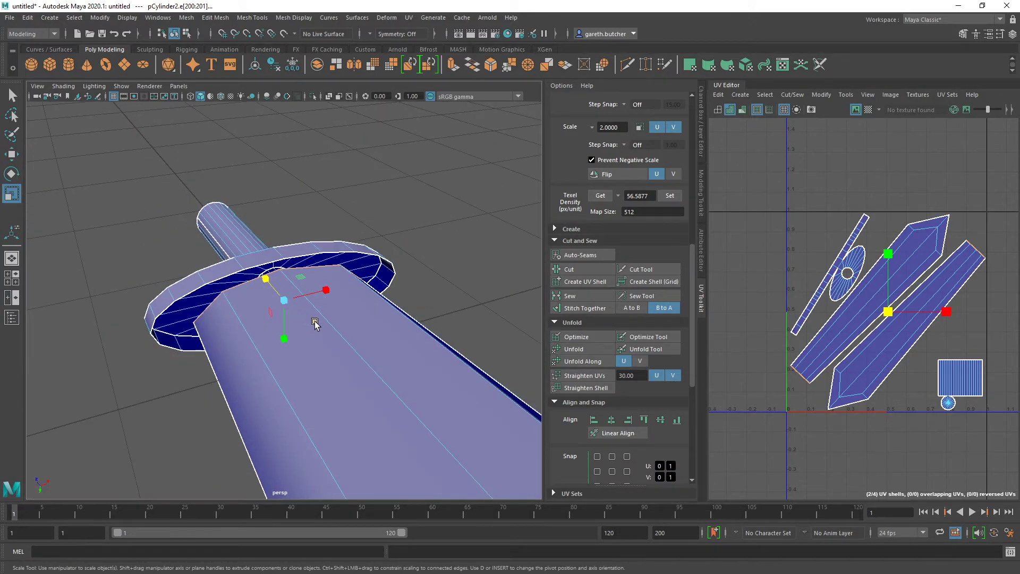
right_click(315, 323)
key("ctrl+e")
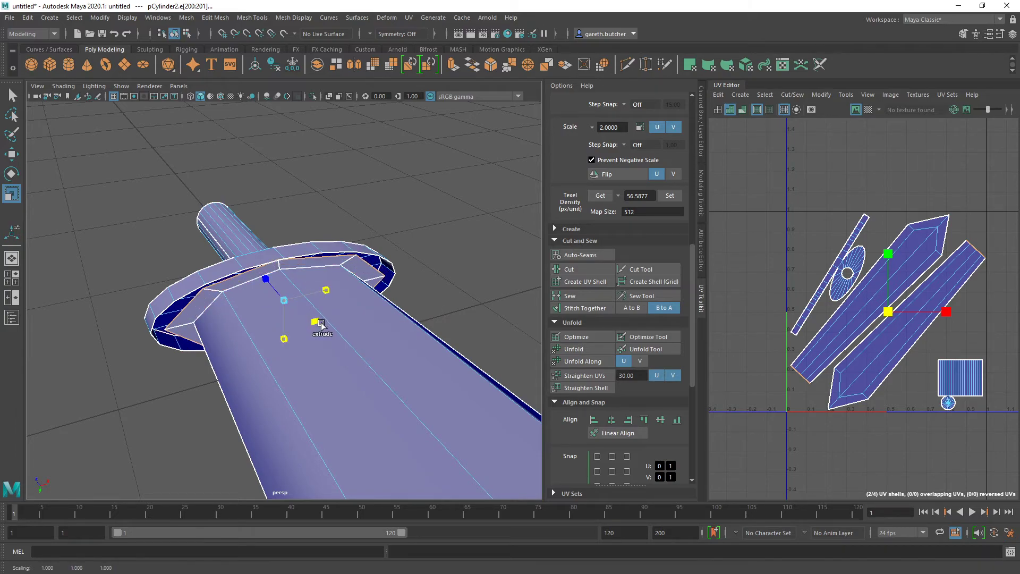
left_click_drag(322, 323, 315, 270)
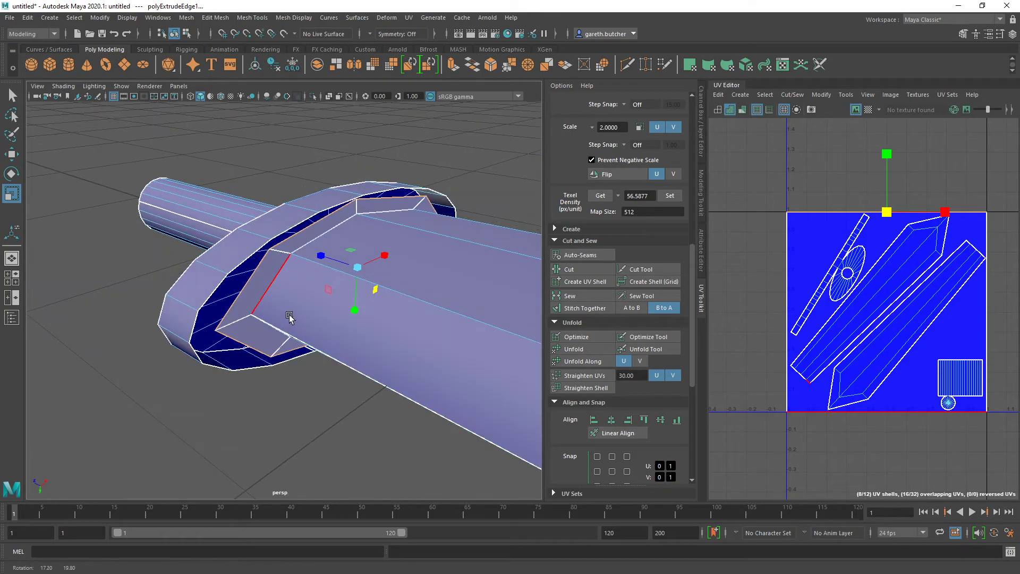
Target-weld the first two outer corner vertices of the extruded blade-base ring to the nearest vertices on the guard's rim.
right_click(316, 270)
left_click(359, 255)
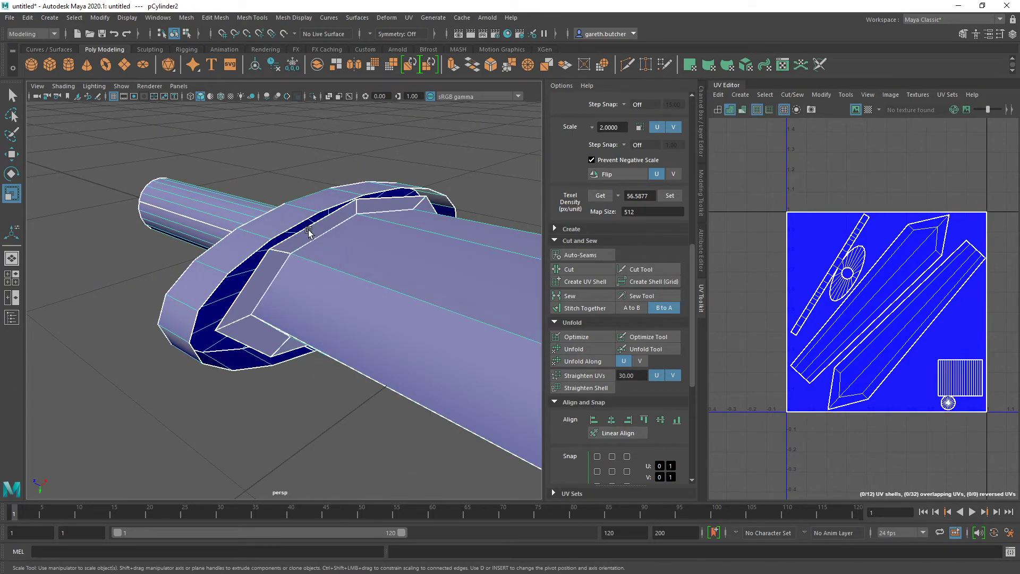
left_click_drag(383, 222, 362, 288, "alt")
scroll(365, 235, "up", 3)
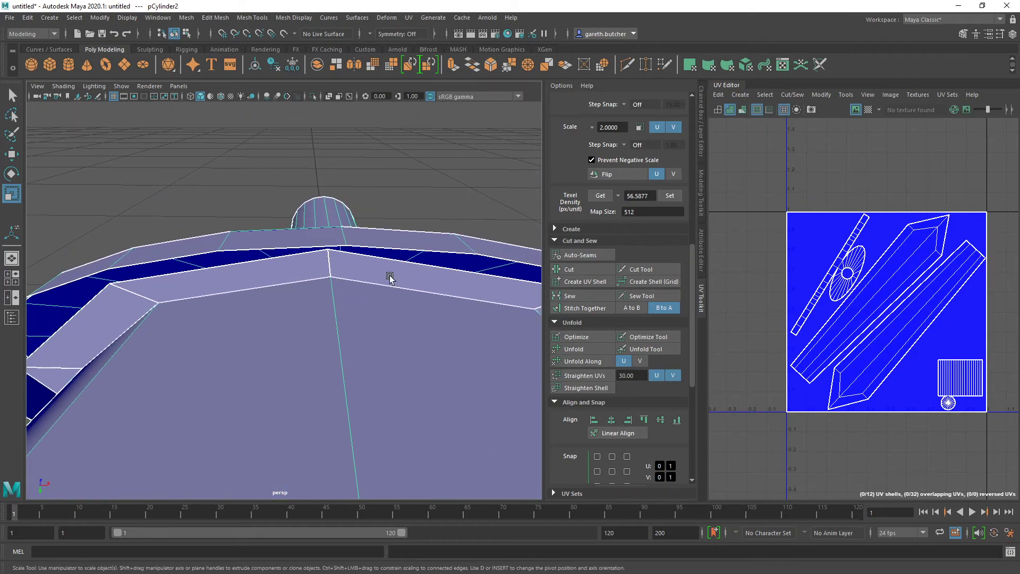
right_click_drag(474, 237, 472, 206)
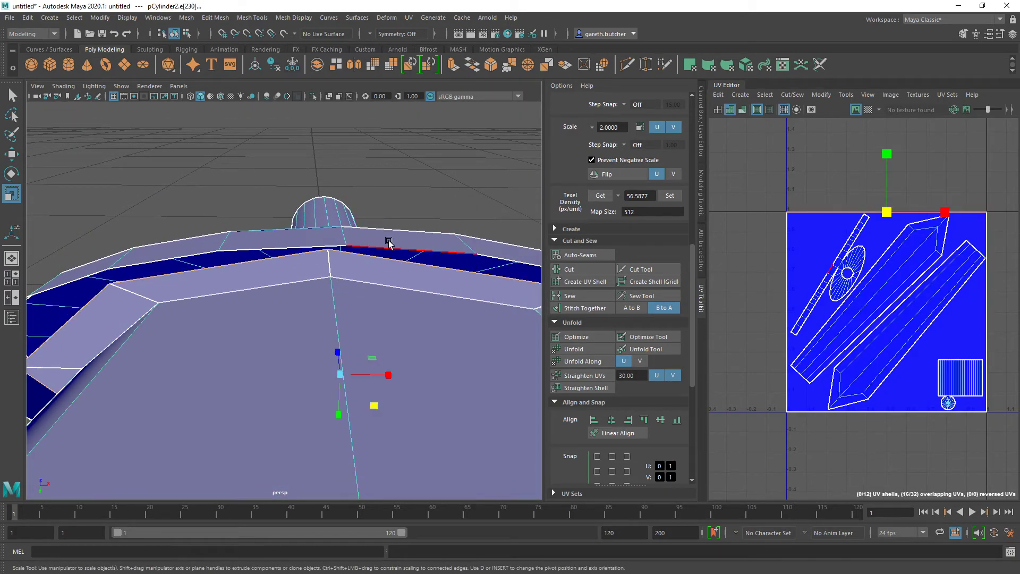
left_click(330, 260)
right_click_drag(371, 288, 330, 260)
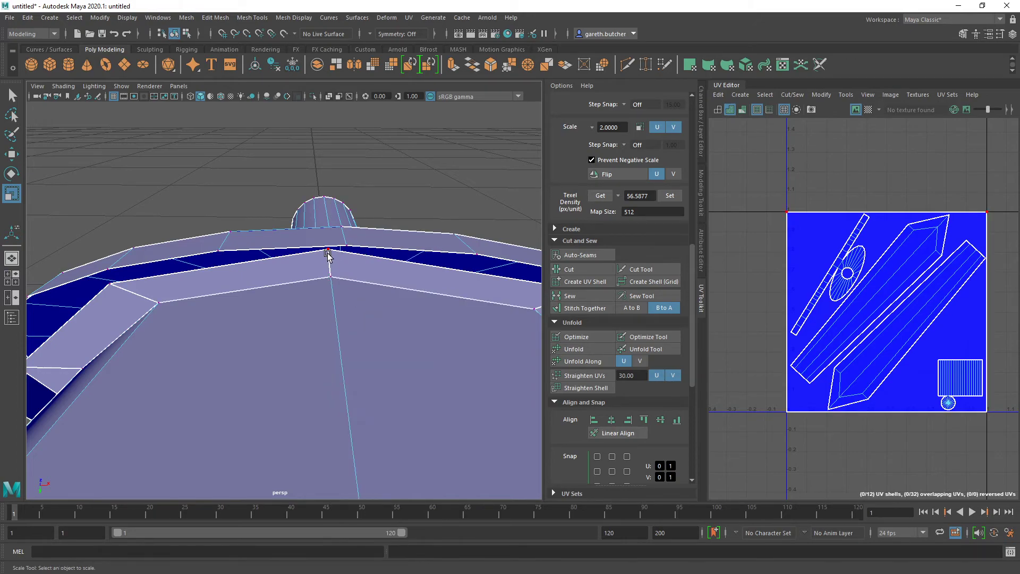
left_click(327, 253)
left_click(702, 191)
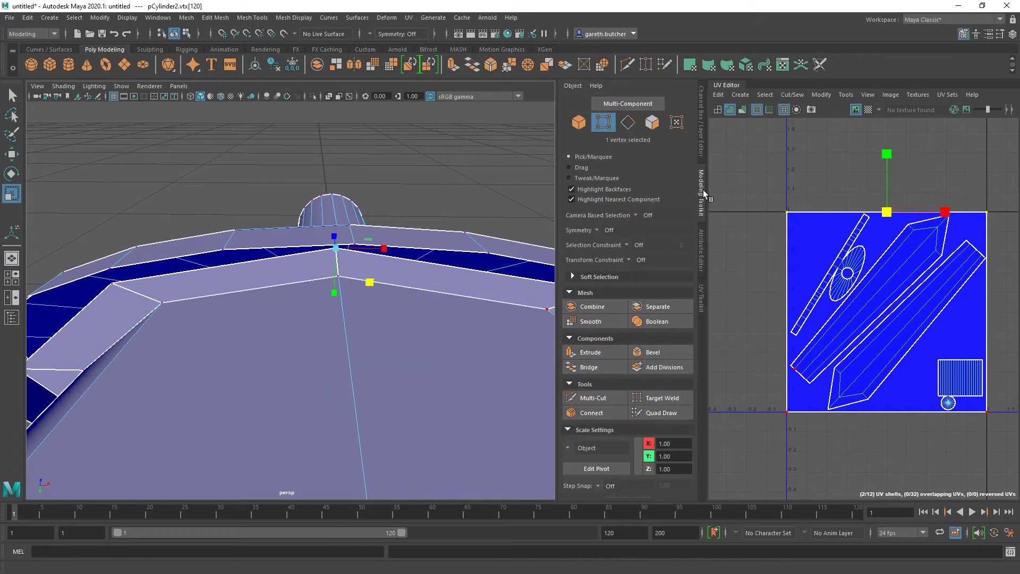
left_click(662, 398)
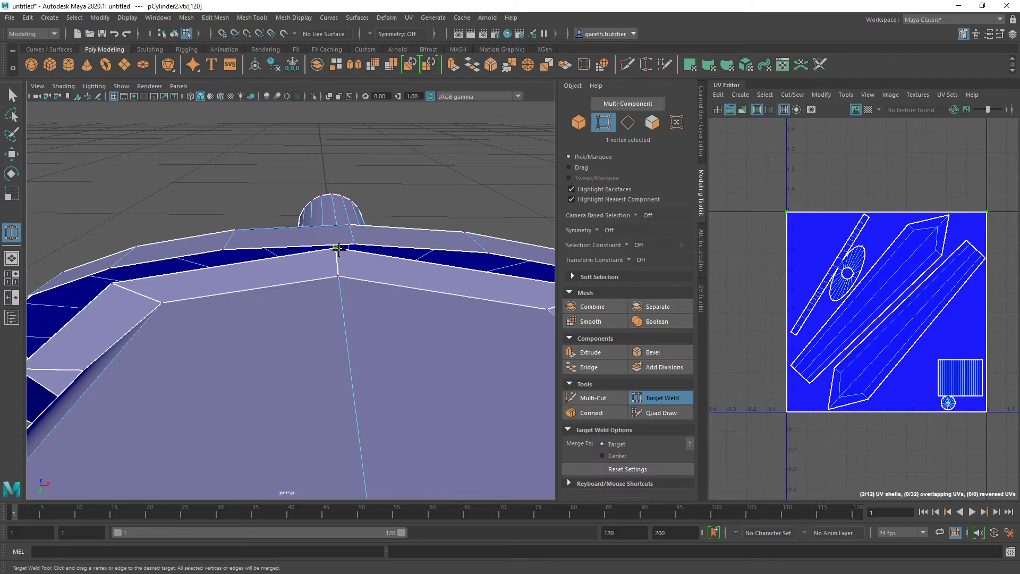
left_click_drag(358, 243, 354, 244)
left_click_drag(110, 268, 109, 267)
Weld further outer corner vertices of the extruded ring to the guard's rim, on the opposite side and around the pointed end.
left_click_drag(158, 319, 252, 340, "alt")
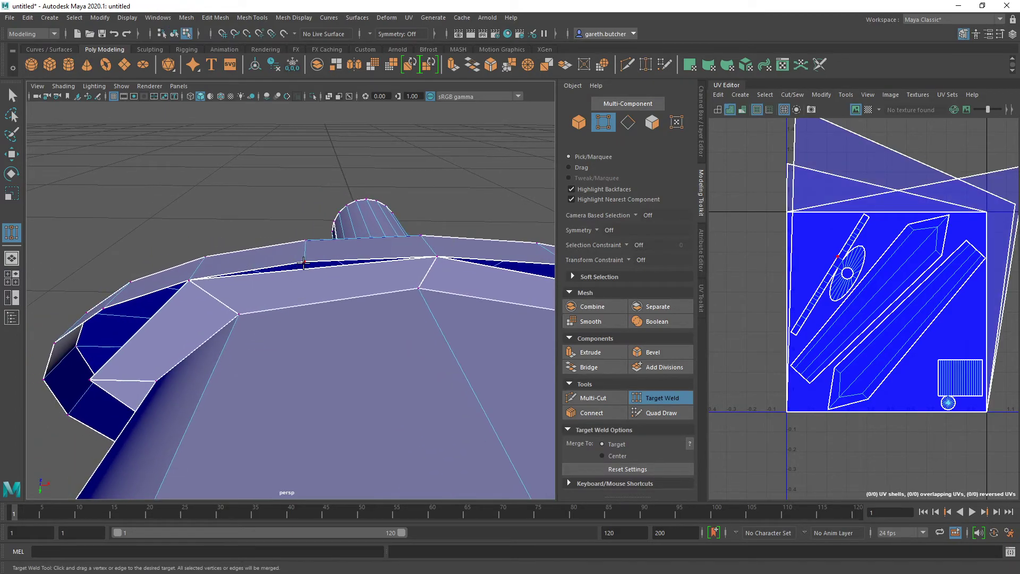
left_click_drag(139, 374, 455, 419, "alt")
middle_click_drag(479, 424, 291, 366, "alt")
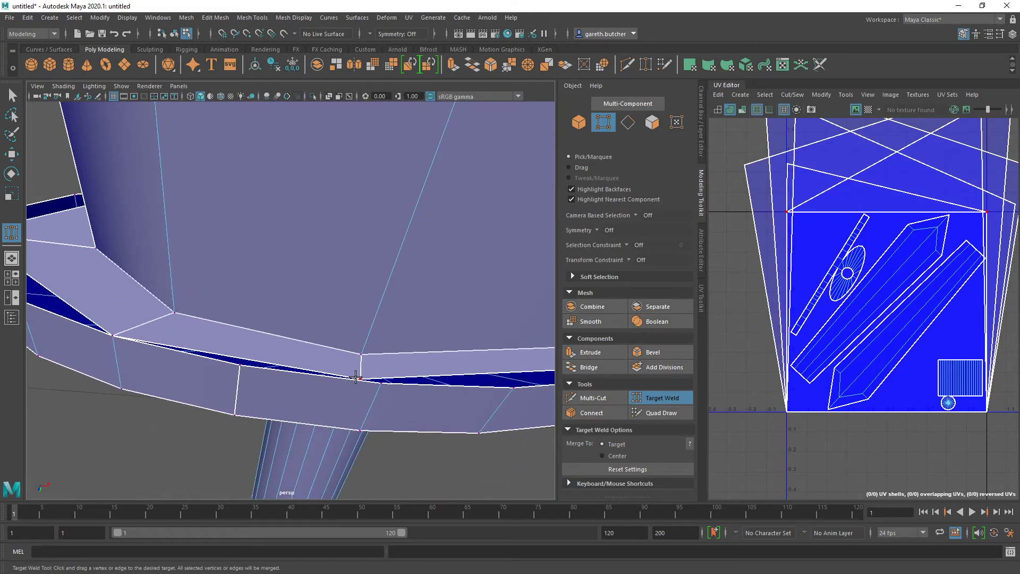
left_click_drag(374, 382, 240, 365)
left_click_drag(324, 369, 230, 355, "alt")
key("ctrl+z")
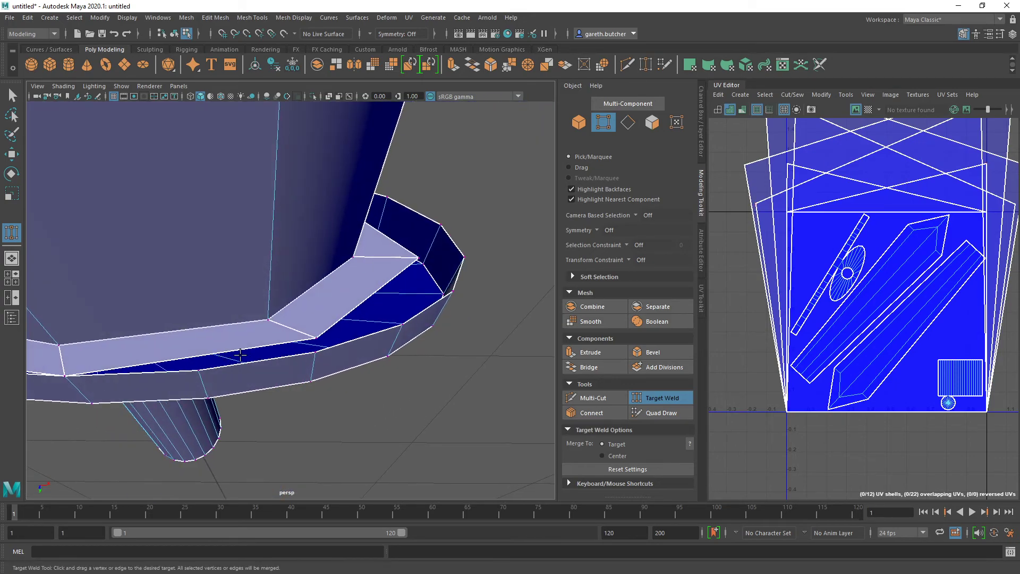
left_click_drag(317, 350, 316, 352)
left_click_drag(425, 257, 352, 226)
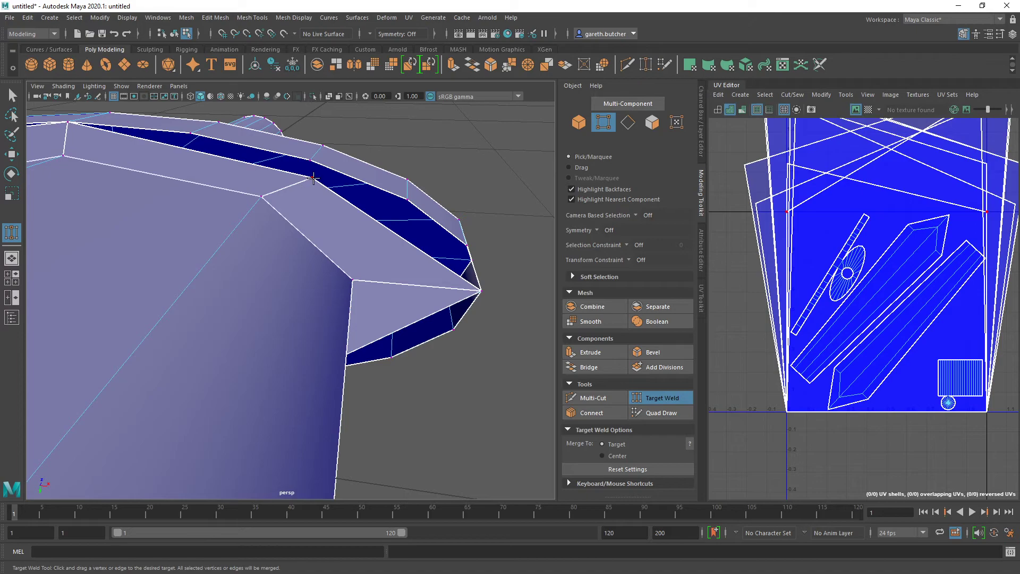
left_click_drag(313, 178, 312, 159)
Multi-Cut an edge across one extruded guard face, from the blade's corner vertex to the middle of the face's outer edge.
left_click_drag(251, 203, 324, 207, "alt")
middle_click_drag(269, 240, 310, 258, "alt")
mouse_move(311, 258)
left_mouse_down("alt")
mouse_move(371, 283)
mouse_move(364, 247)
mouse_move(302, 274)
left_mouse_up("alt")
right_click_drag(310, 263, 318, 293)
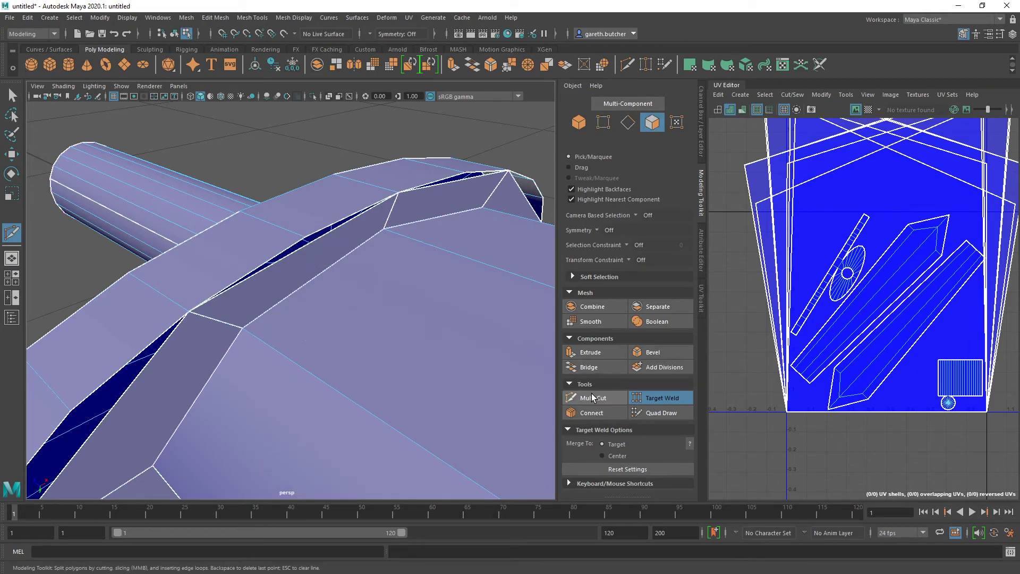
left_click(599, 399)
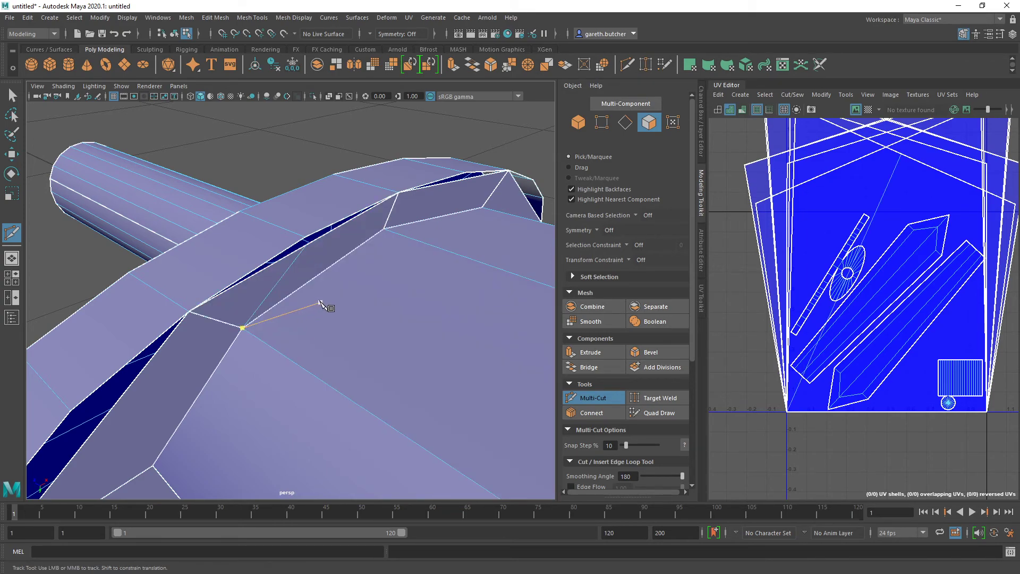
middle_click_drag(330, 305, 316, 285, "alt")
right_click_drag(303, 271, 266, 246)
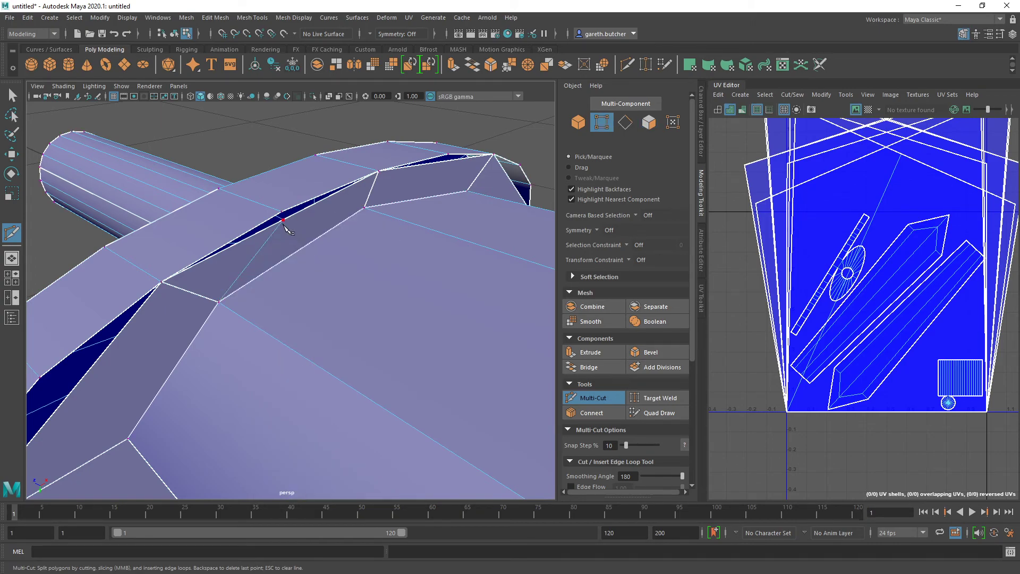
Target-weld the new mid-edge vertex to the matching guard rim vertex to close the gap.
left_click(591, 397)
left_click(282, 221)
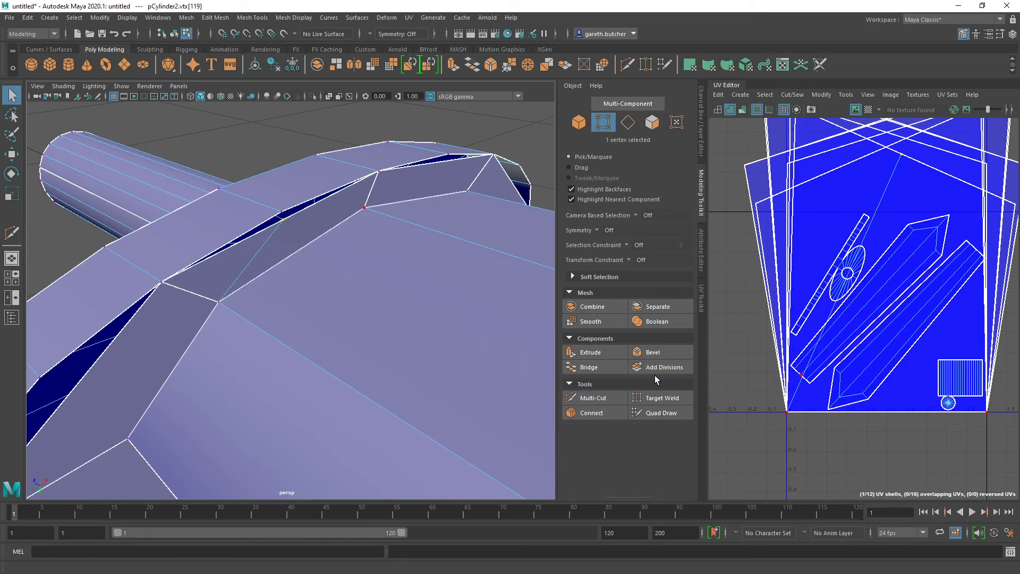
left_click(659, 398)
left_click_drag(282, 209, 283, 218)
left_click_drag(326, 267, 301, 272, "alt")
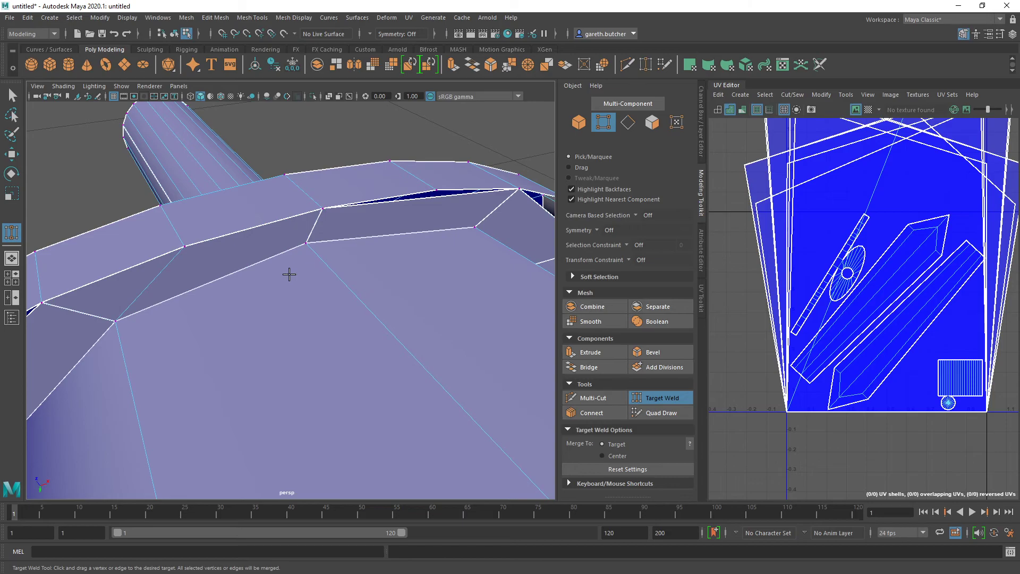
Try to delete the stray triangular piece floating beside the guard, and undo the removal.
scroll(298, 324, "down", 5)
left_click_drag(303, 363, 412, 398, "alt")
left_click(441, 445)
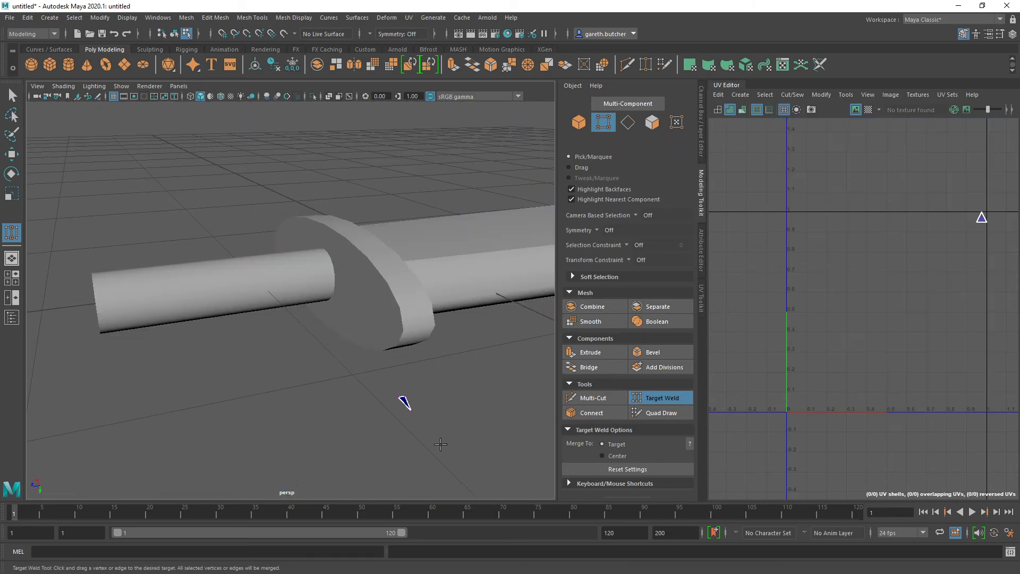
right_click_drag(405, 269, 456, 258)
left_click_drag(390, 381, 438, 434)
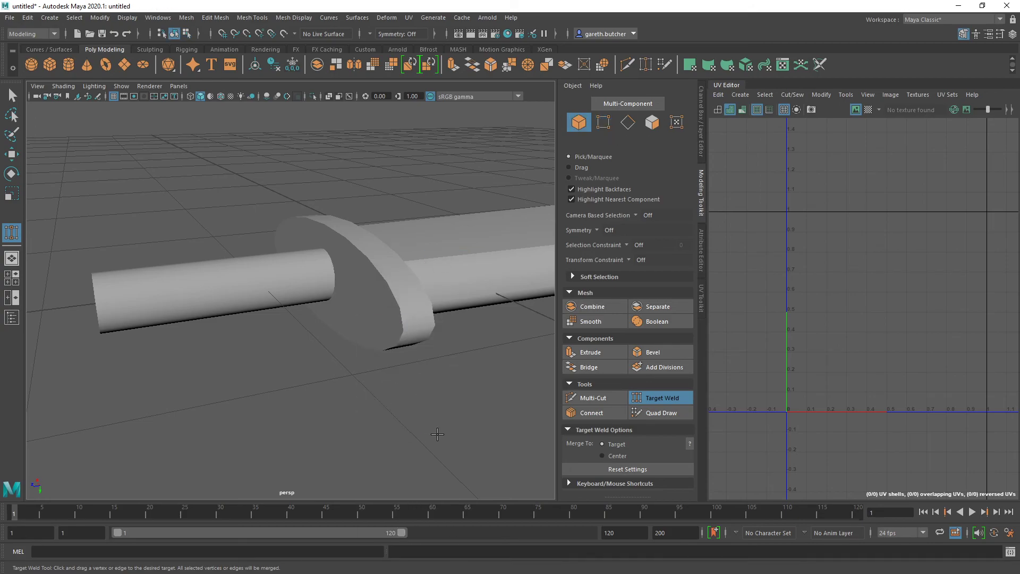
left_click_drag(370, 418, 405, 400, "alt")
key("ctrl+z")
key("ctrl+z")
key("ctrl+z")
key("ctrl+z")
left_click_drag(344, 381, 326, 382, "alt")
scroll(319, 383, "down", 5)
scroll(311, 384, "down", 2)
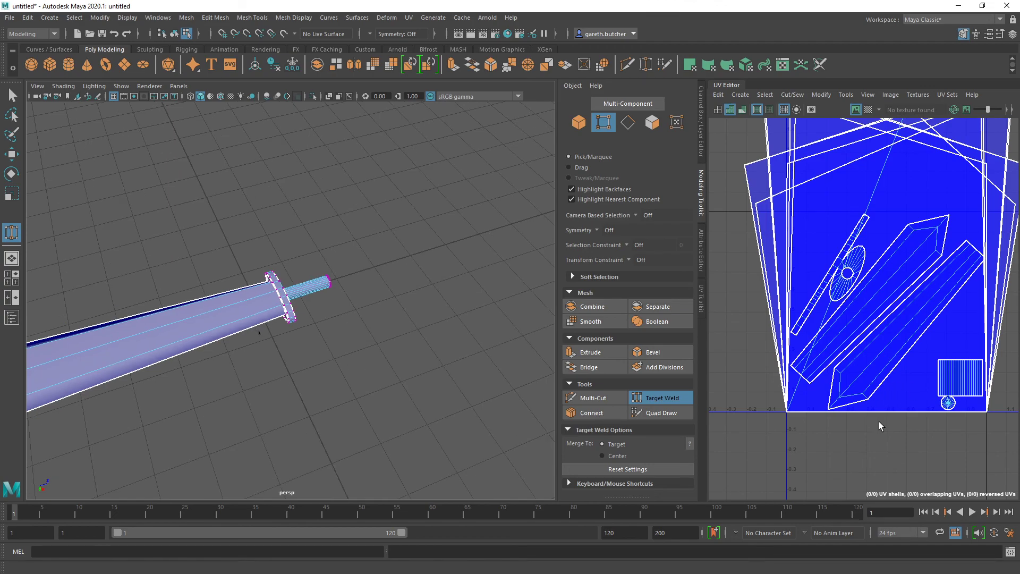
scroll(900, 426, "down", 3)
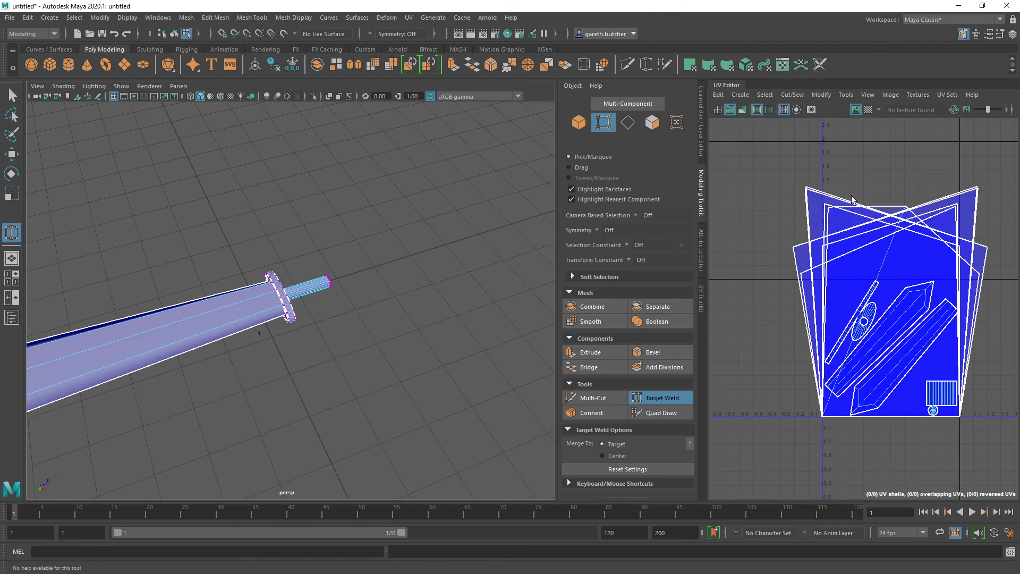